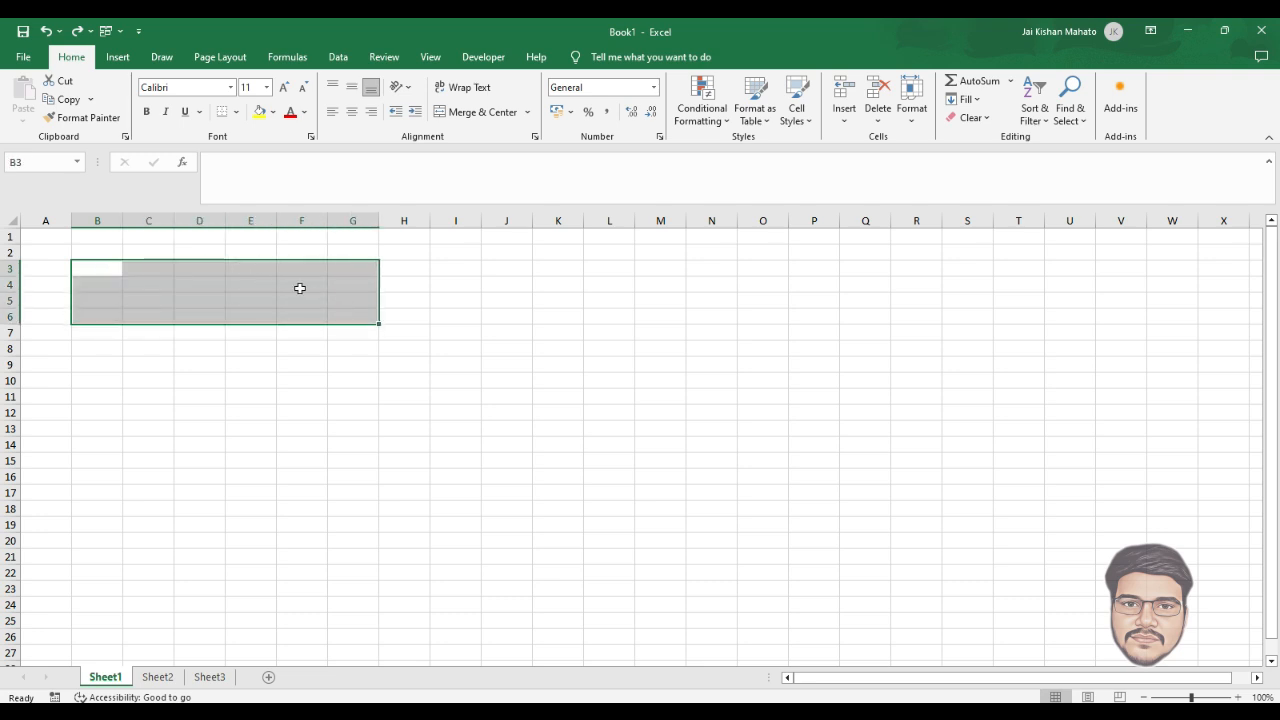
# Step: Merge and center B3:G6 and enter the title INVOICE, aligned to the vertical middle of the merged cell
pyautogui.click(466, 112)
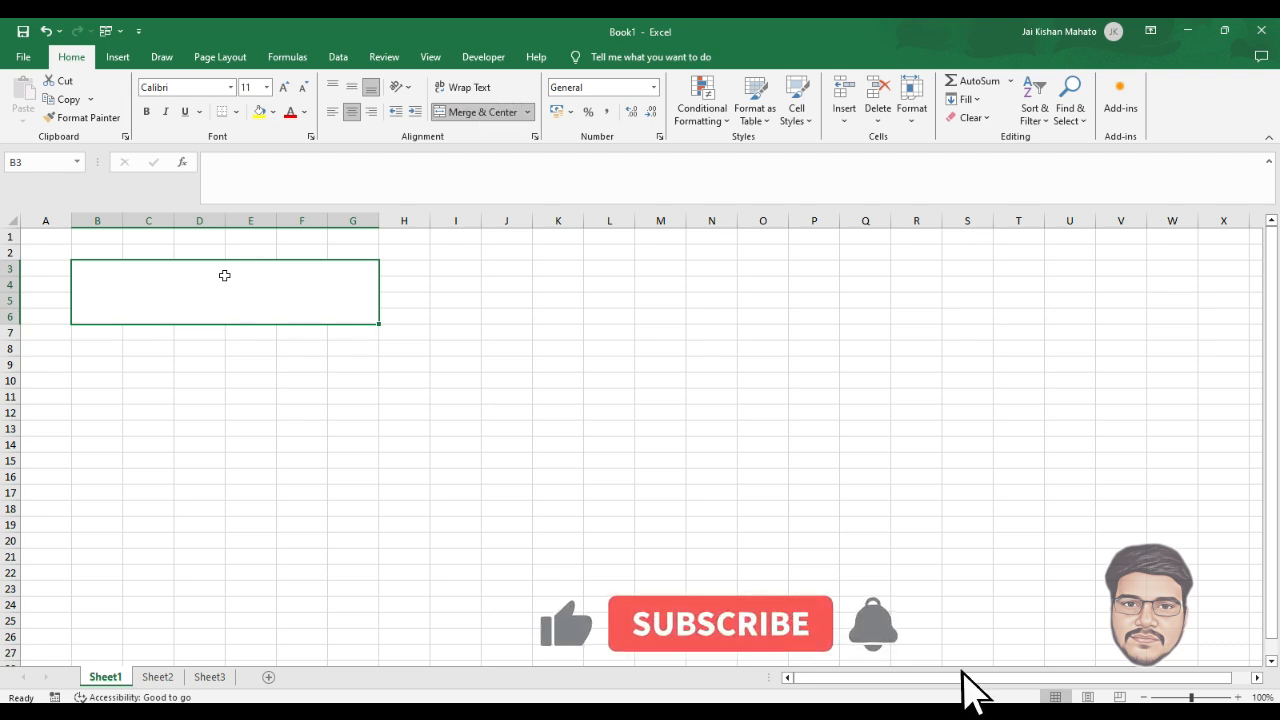
pyautogui.write('INVOICE')
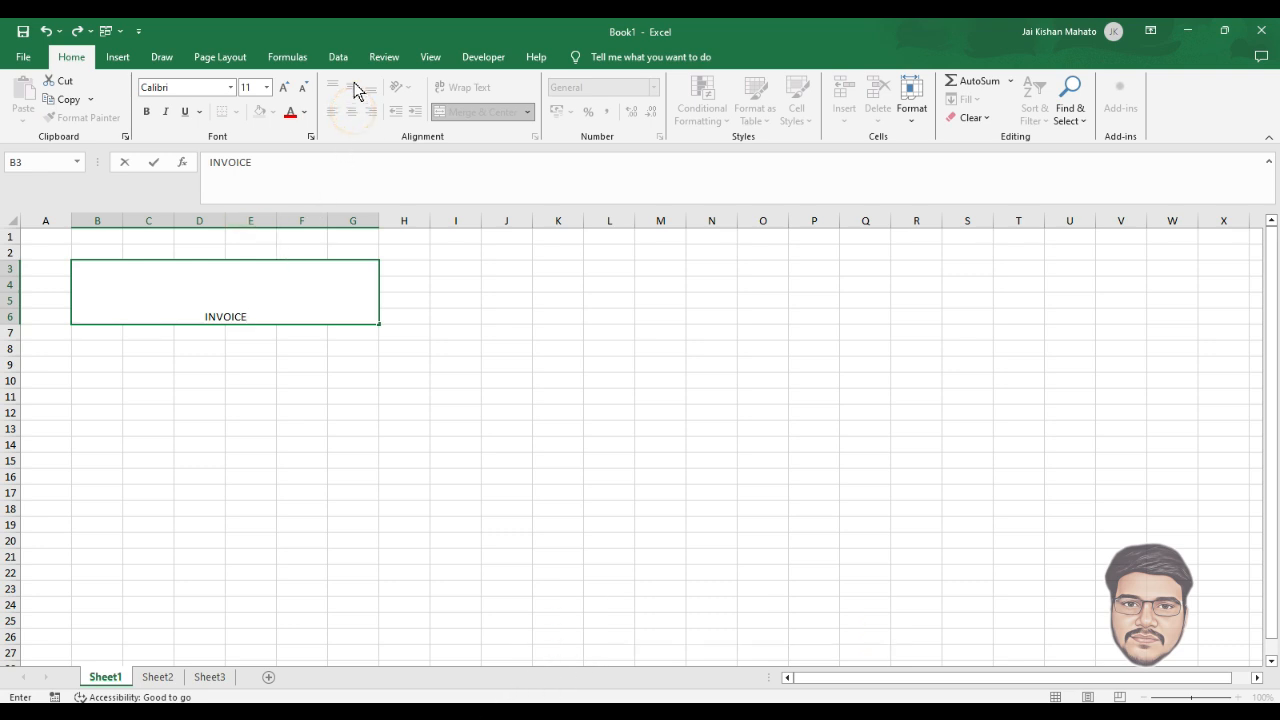
pyautogui.press('Return')
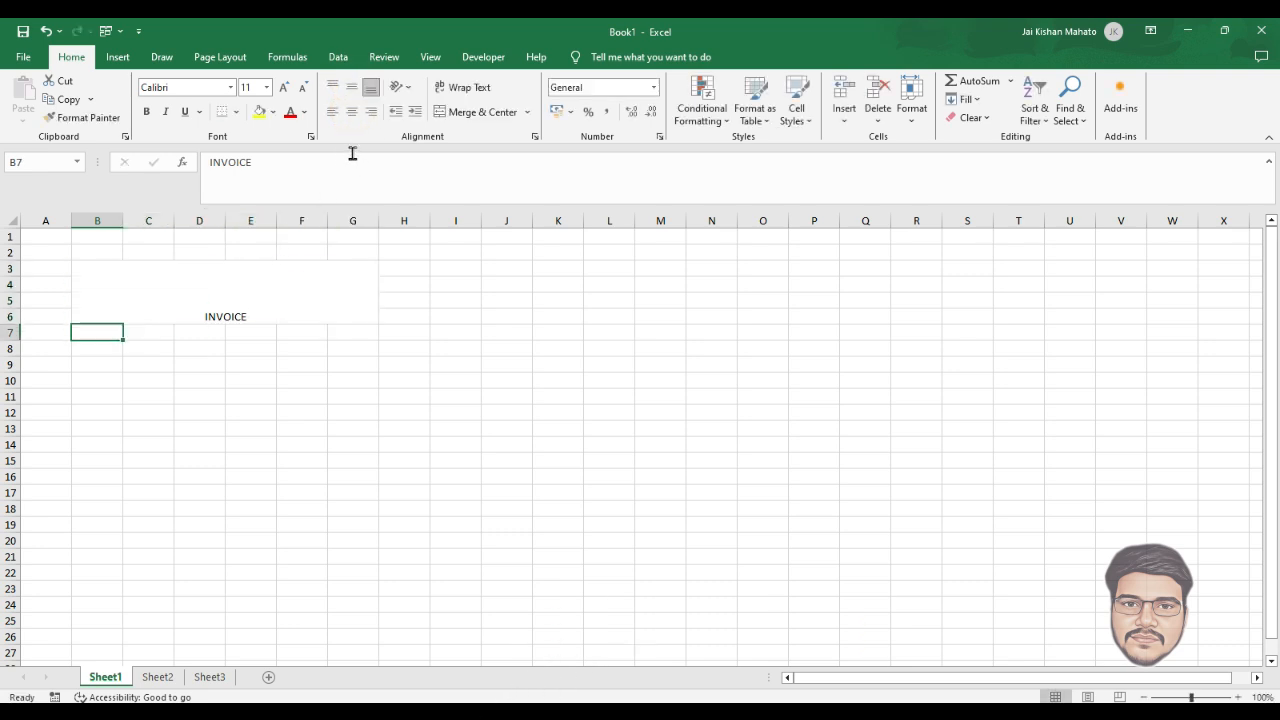
pyautogui.click(294, 317)
pyautogui.click(352, 88)
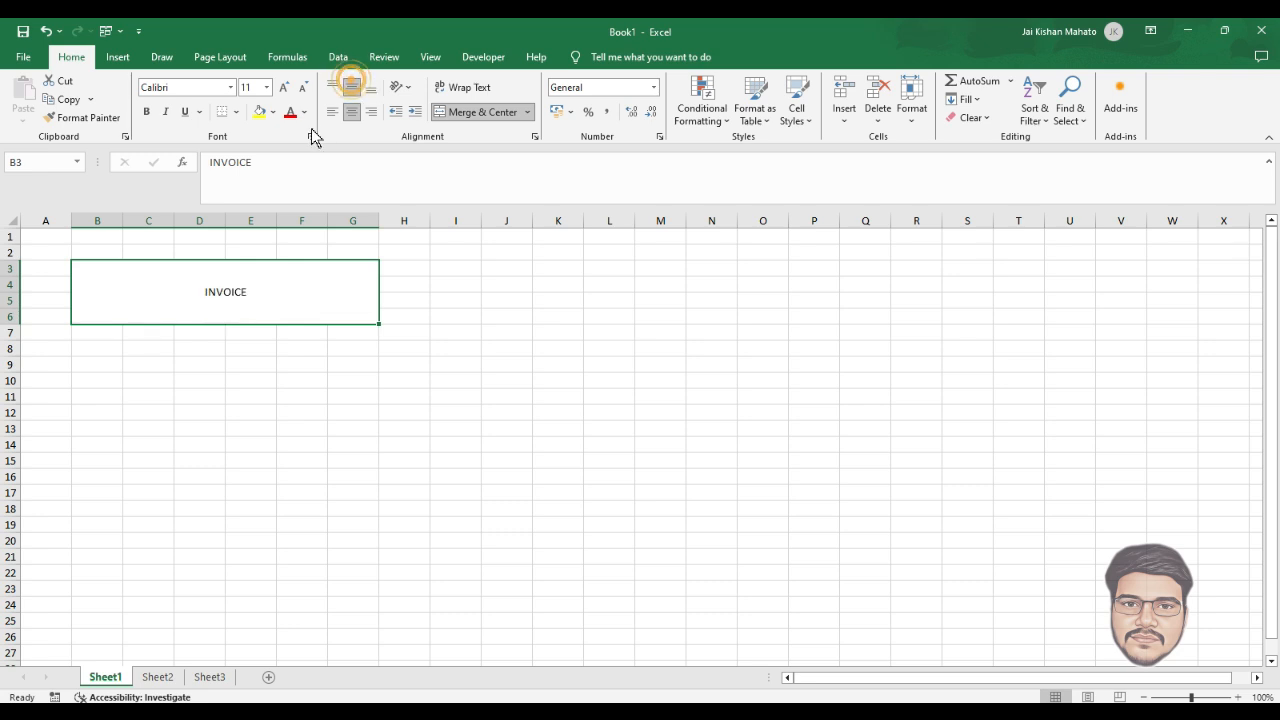
# Step: Fill the merged INVOICE title cell with black and set its text color to white
pyautogui.click(273, 112)
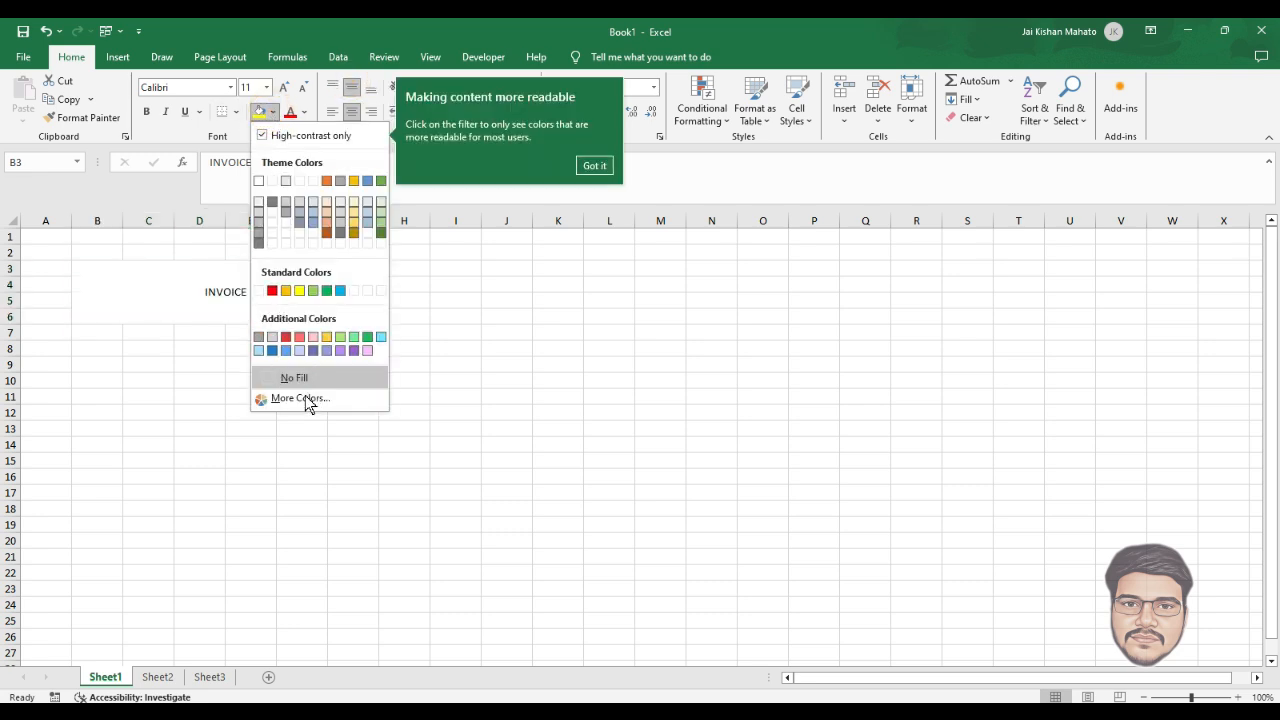
pyautogui.click(305, 378)
pyautogui.click(272, 180)
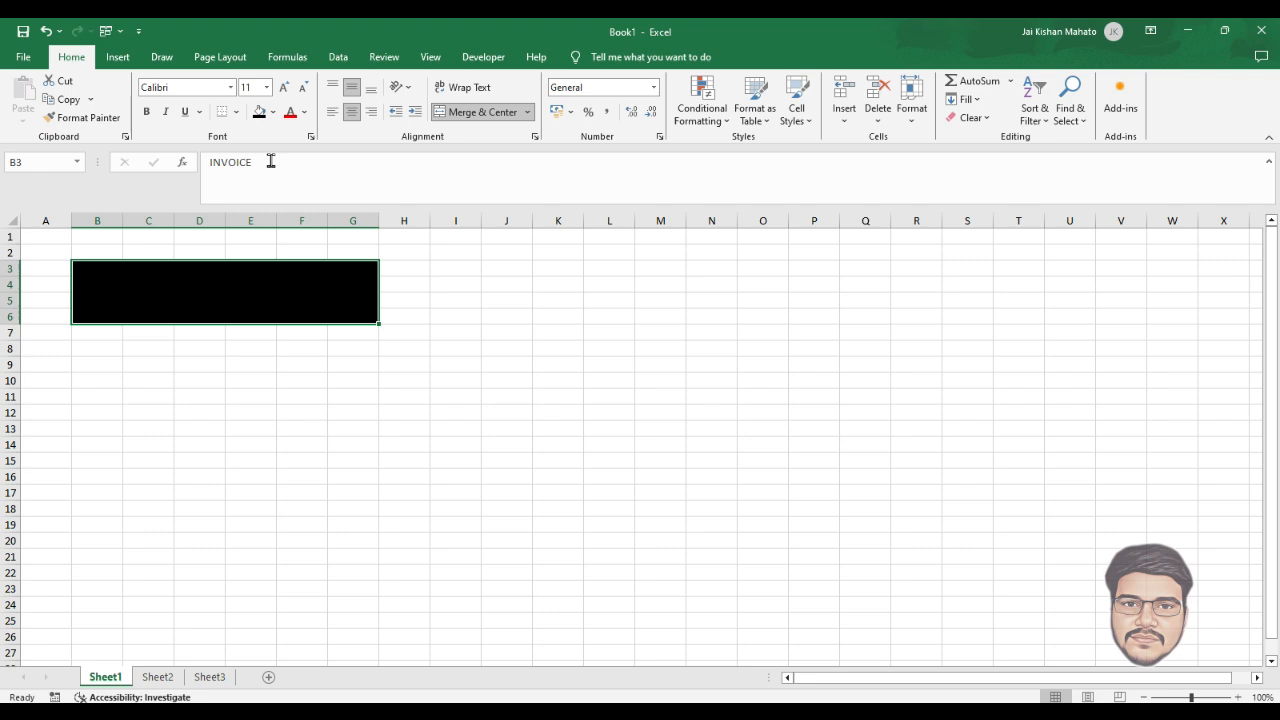
pyautogui.click(290, 112)
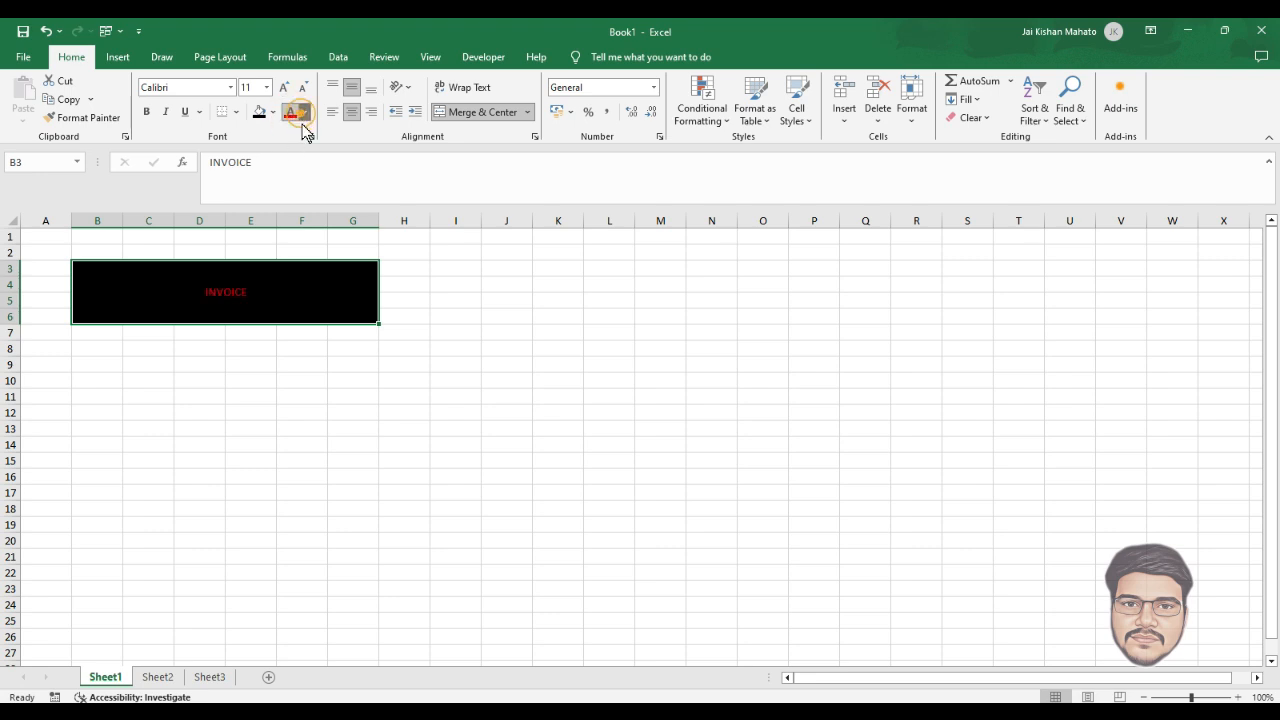
pyautogui.click(304, 113)
pyautogui.click(305, 258)
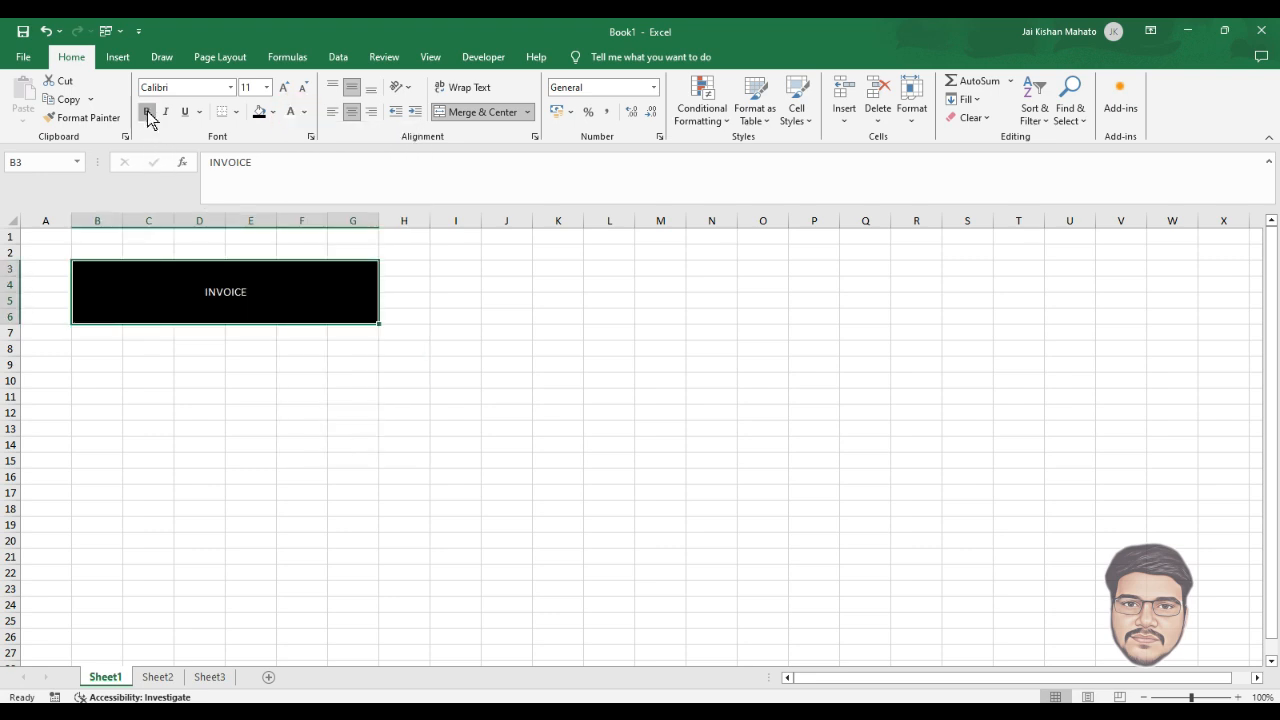
# Step: Make the INVOICE title bold and set its font size to 36
pyautogui.click(147, 112)
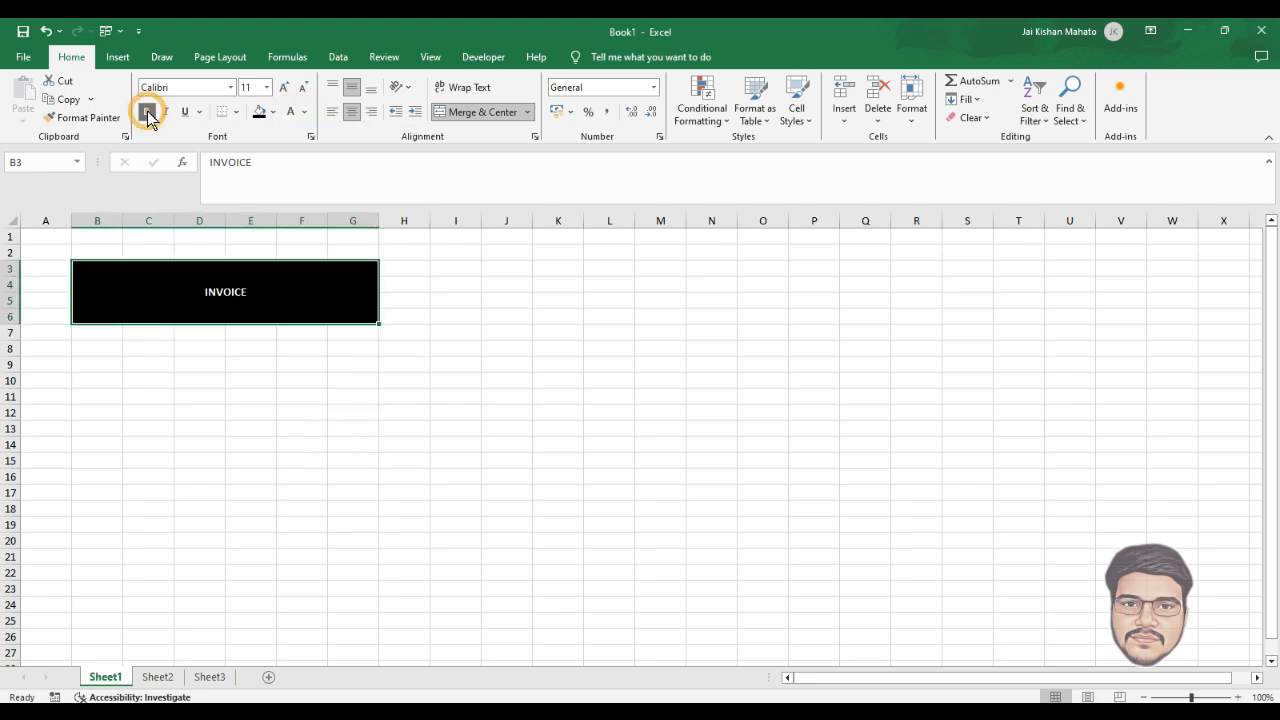
pyautogui.click(267, 88)
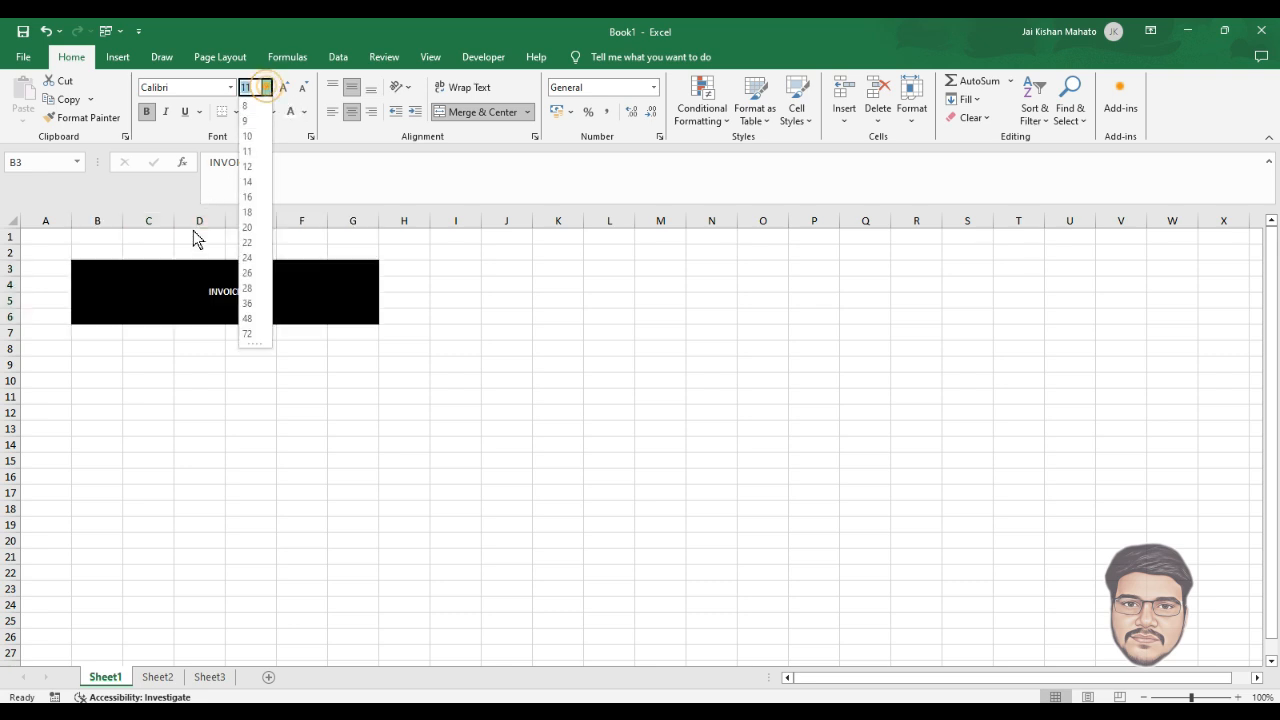
pyautogui.click(247, 303)
# Step: Merge and center cells M4:M5 and fill the merged cell with black
pyautogui.click(667, 285)
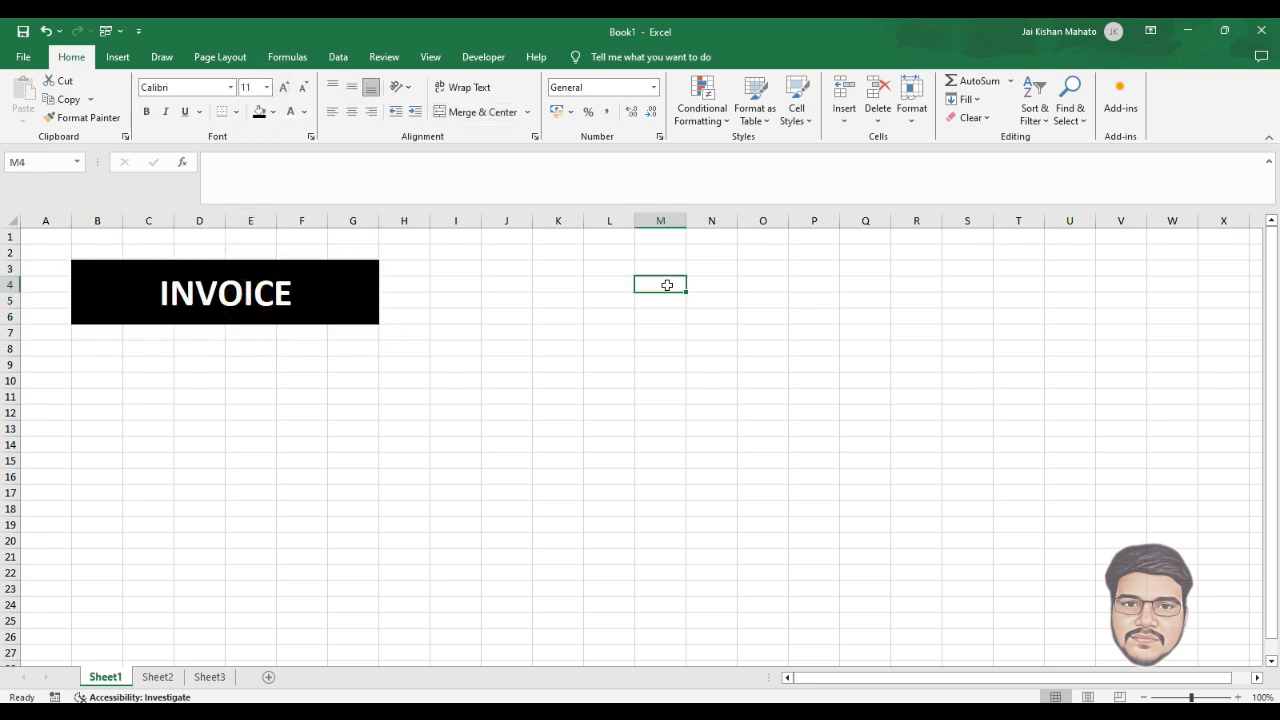
pyautogui.moveTo(667, 287); pyautogui.dragTo(666, 298)
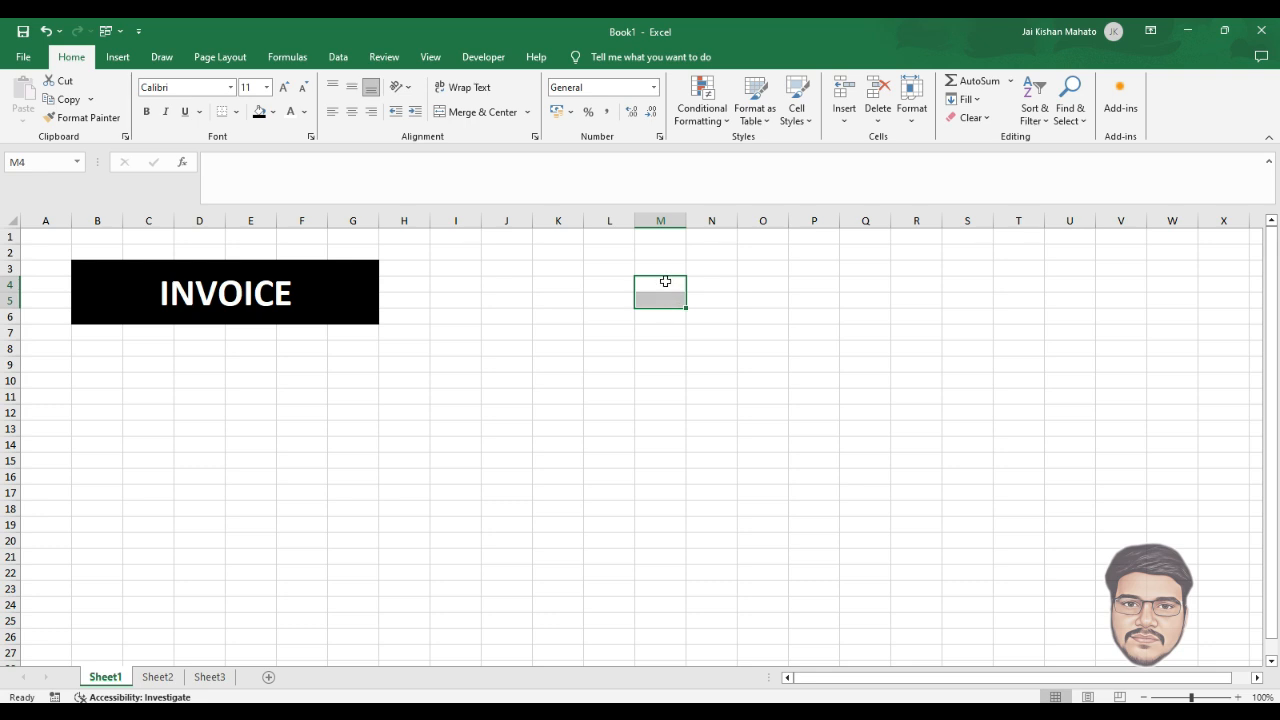
pyautogui.click(465, 113)
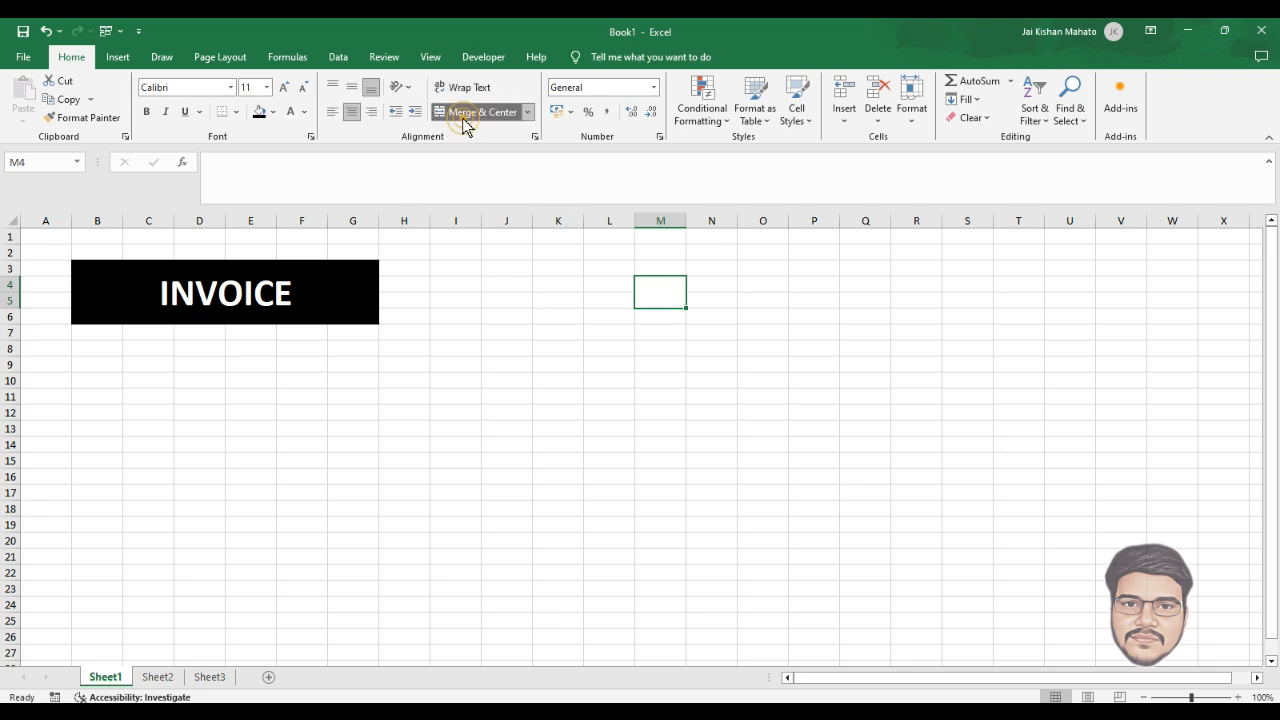
pyautogui.click(259, 113)
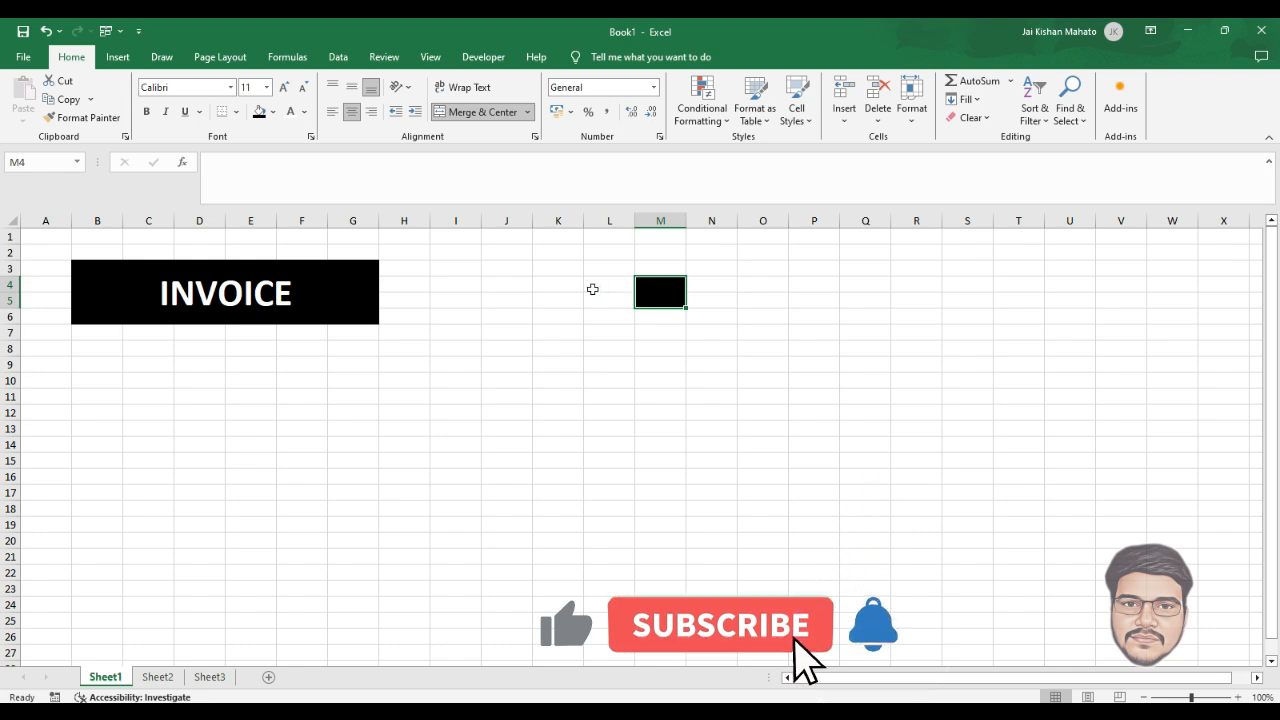
# Step: Merge the cells in K4:L5 across, so each row becomes one cell
pyautogui.click(562, 328)
pyautogui.moveTo(555, 286); pyautogui.dragTo(603, 308)
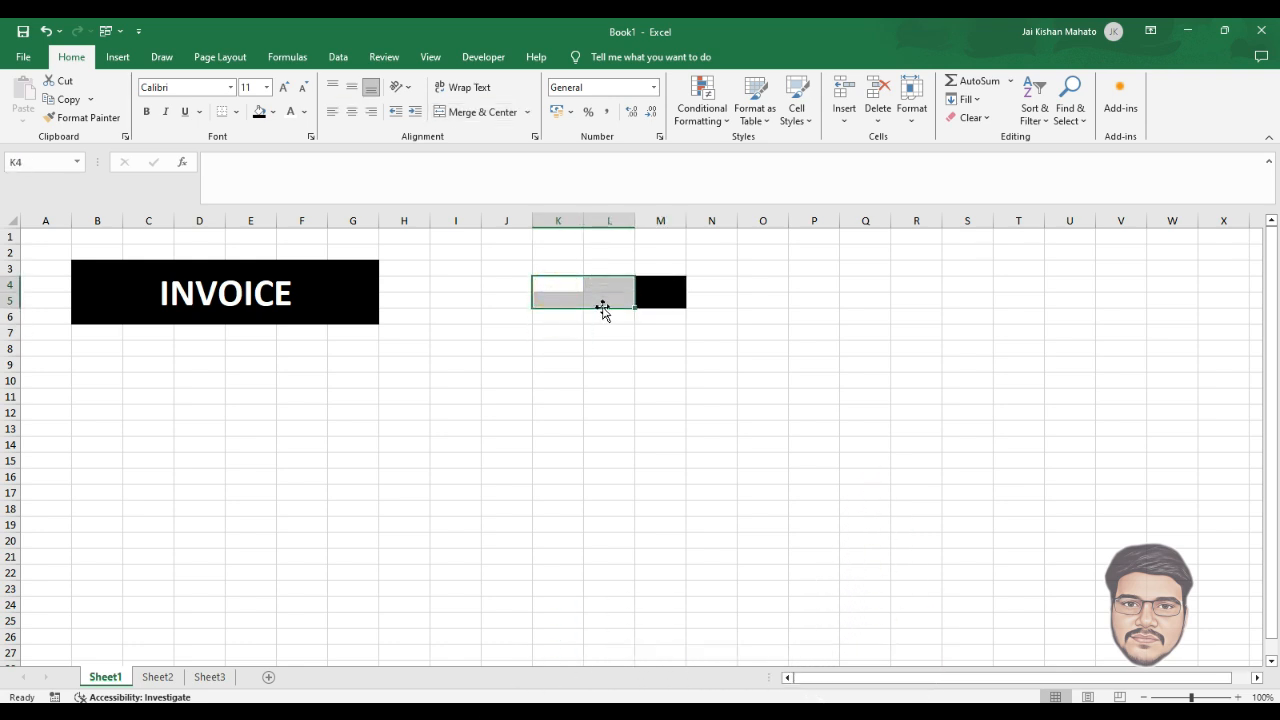
pyautogui.click(527, 112)
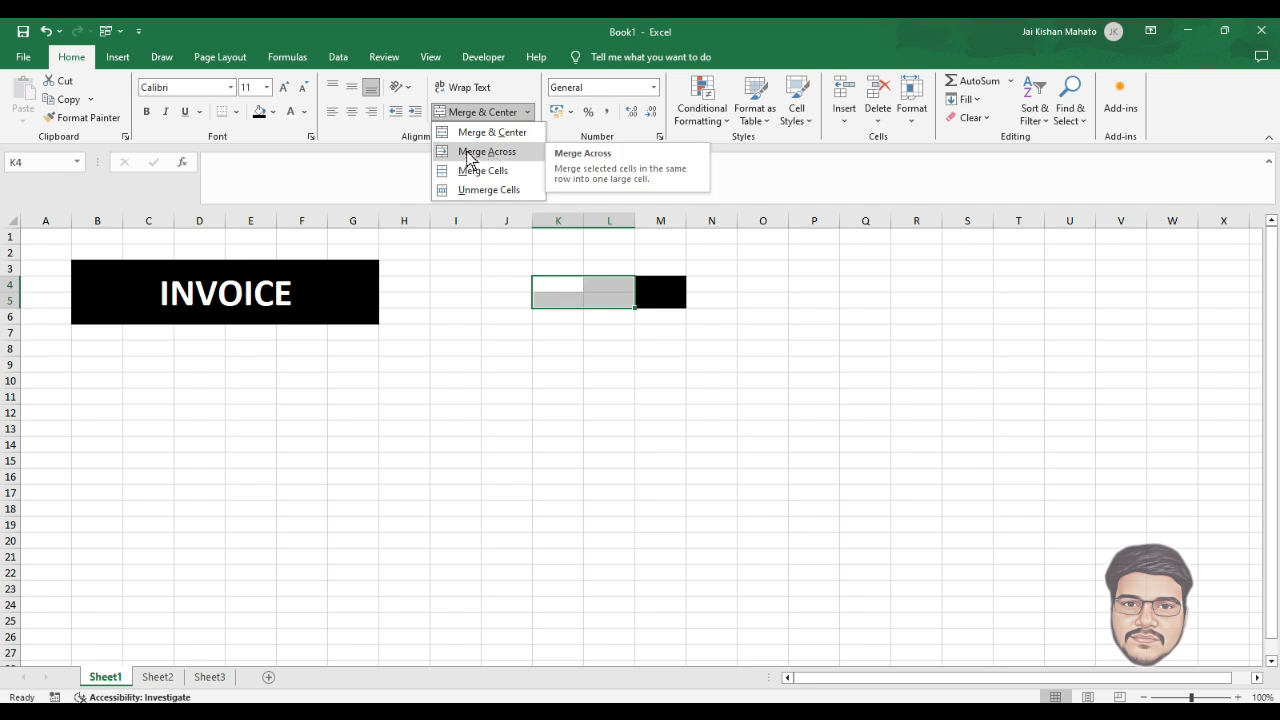
pyautogui.click(482, 151)
# Step: Enter the label INVOICE # in K4 and the invoice number A001 in K5
pyautogui.click(592, 285)
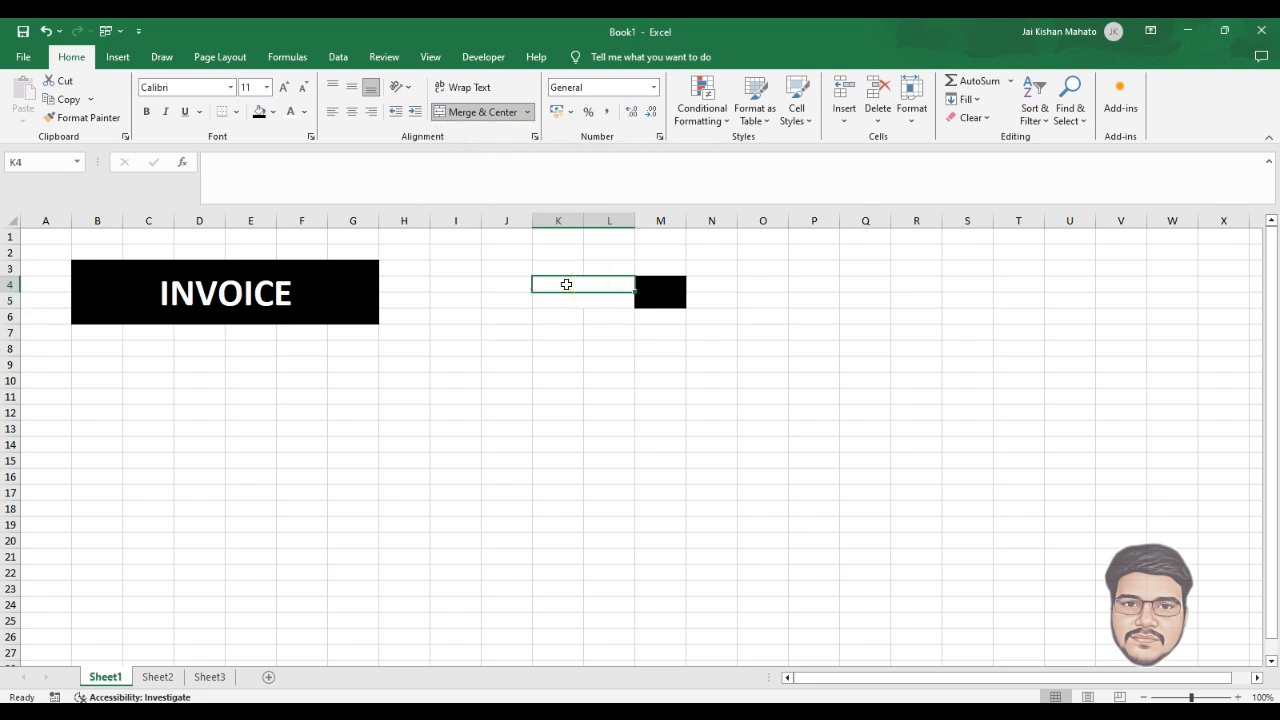
pyautogui.write('INVOICE #')
pyautogui.press('Return')
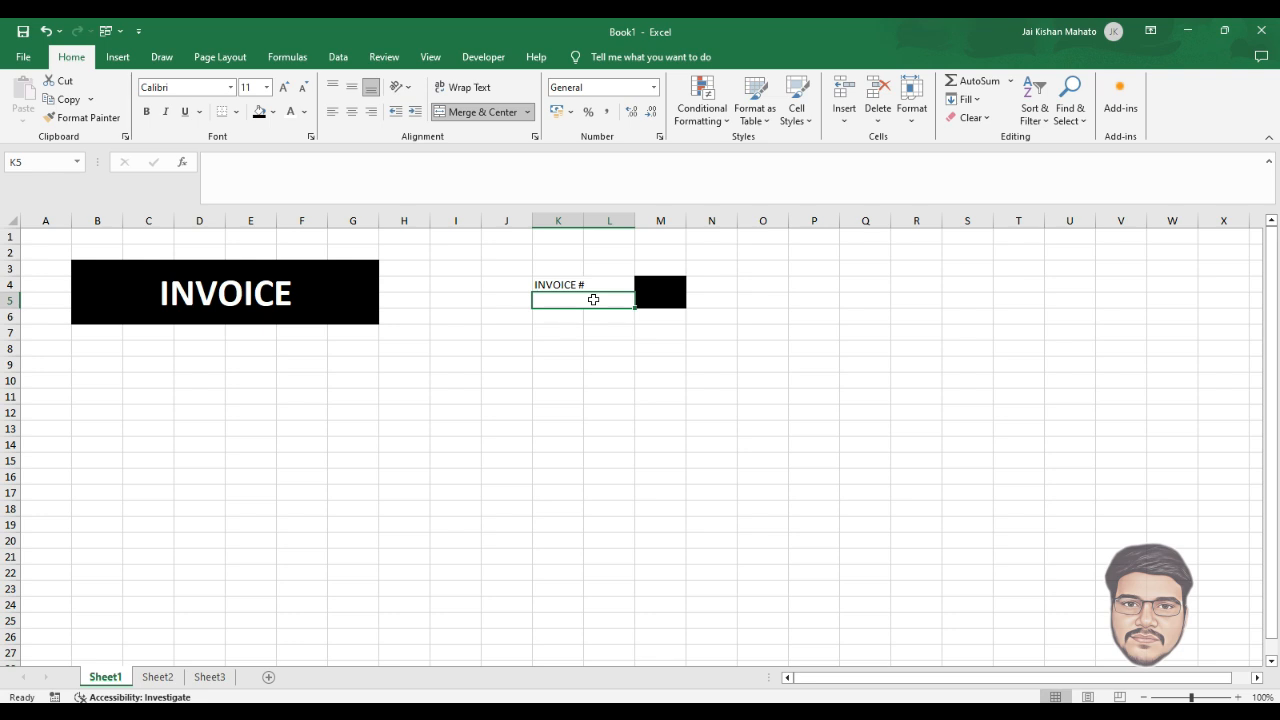
pyautogui.write('A001')
# Step: Center the INVOICE # and A001 cells horizontally and vertically, and make their text bold
pyautogui.click(560, 285)
pyautogui.moveTo(571, 286); pyautogui.dragTo(580, 303)
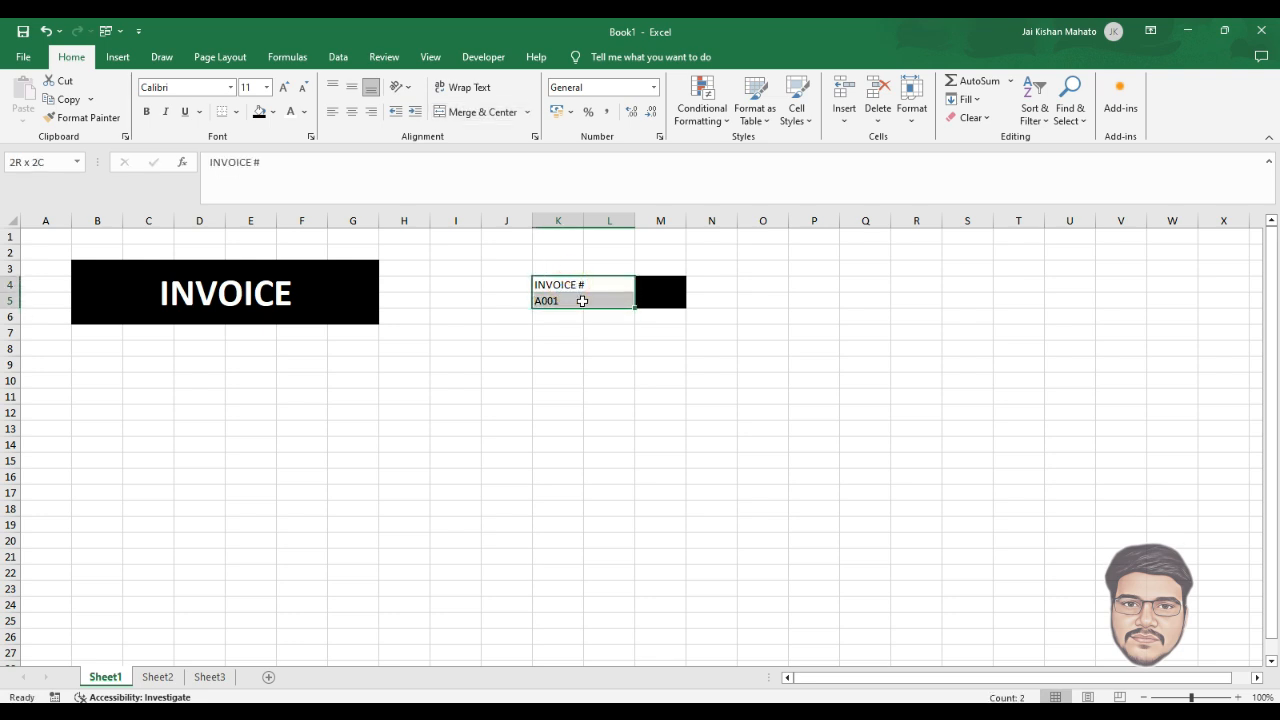
pyautogui.click(352, 111)
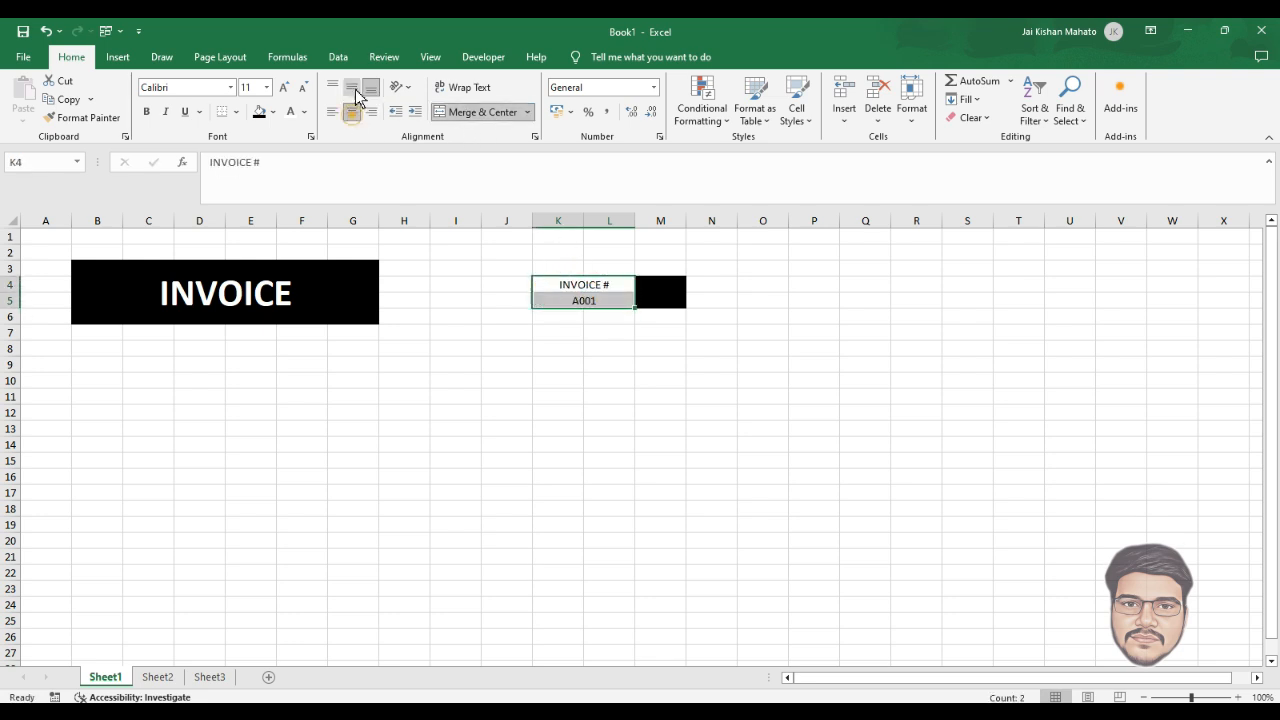
pyautogui.click(352, 87)
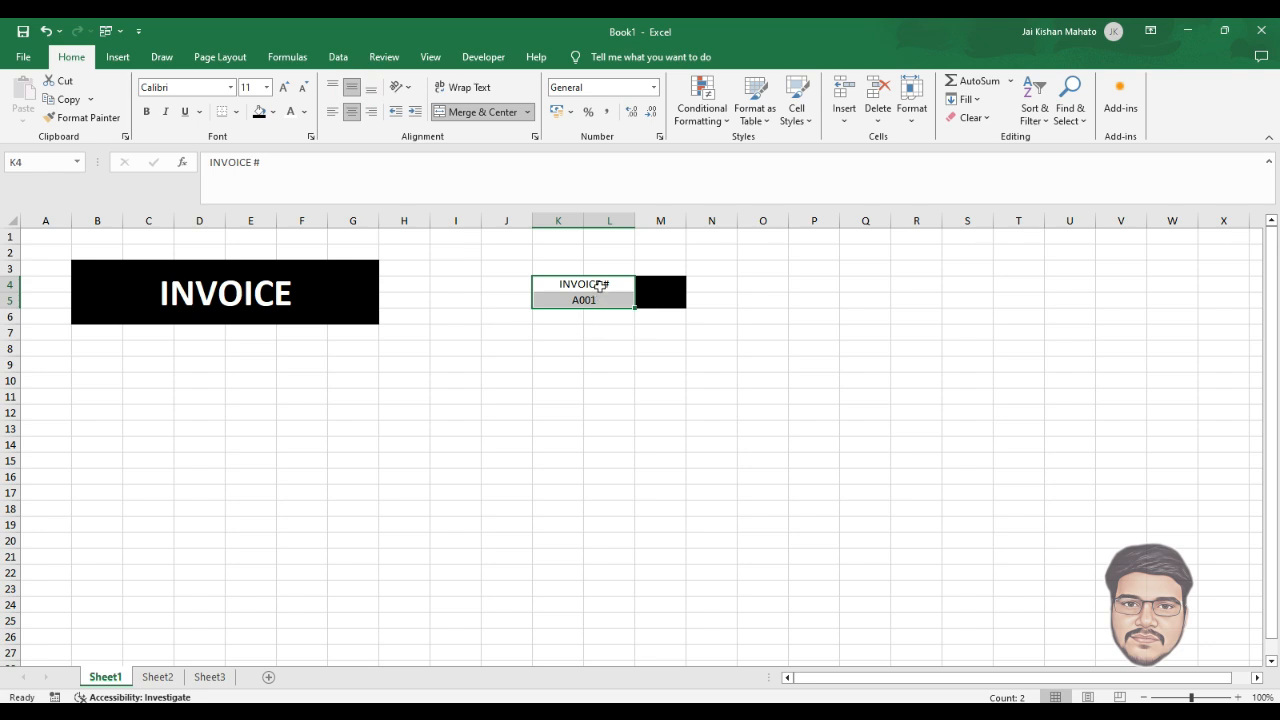
pyautogui.click(146, 111)
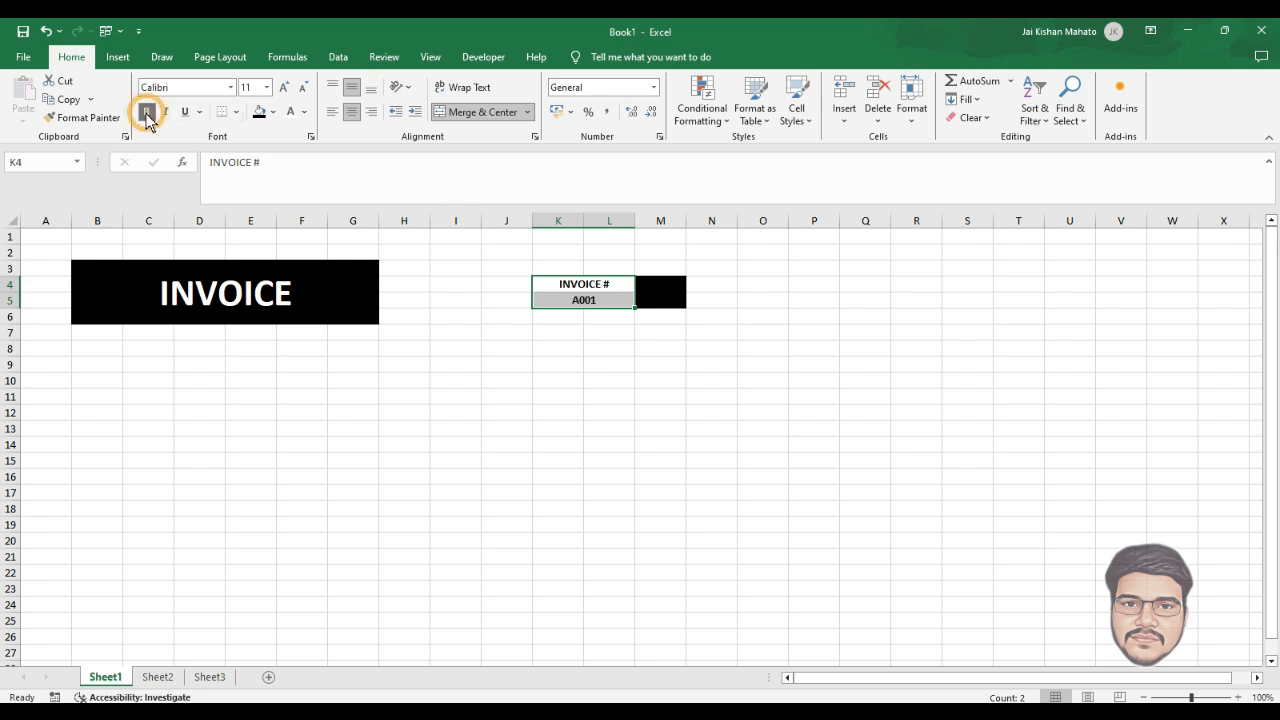
pyautogui.click(544, 330)
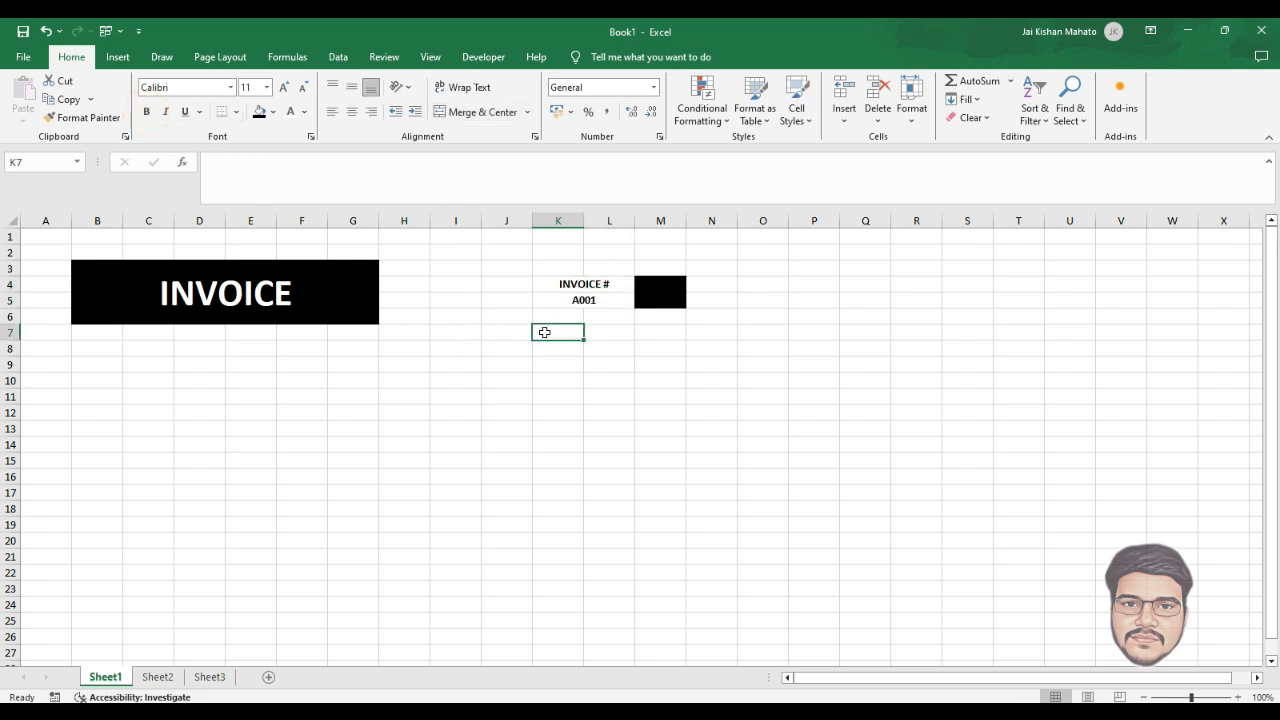
# Step: Set the font size of the INVOICE # label in K4 to 12
pyautogui.click(594, 286)
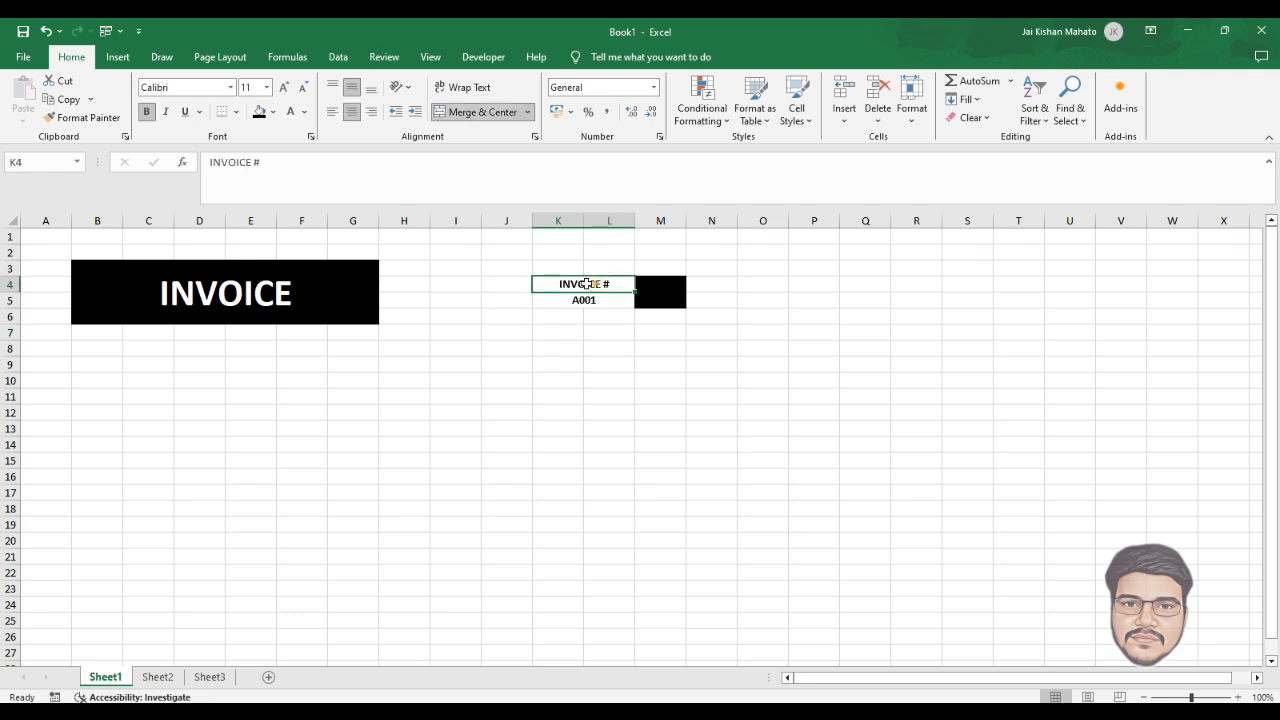
pyautogui.click(266, 87)
pyautogui.click(248, 167)
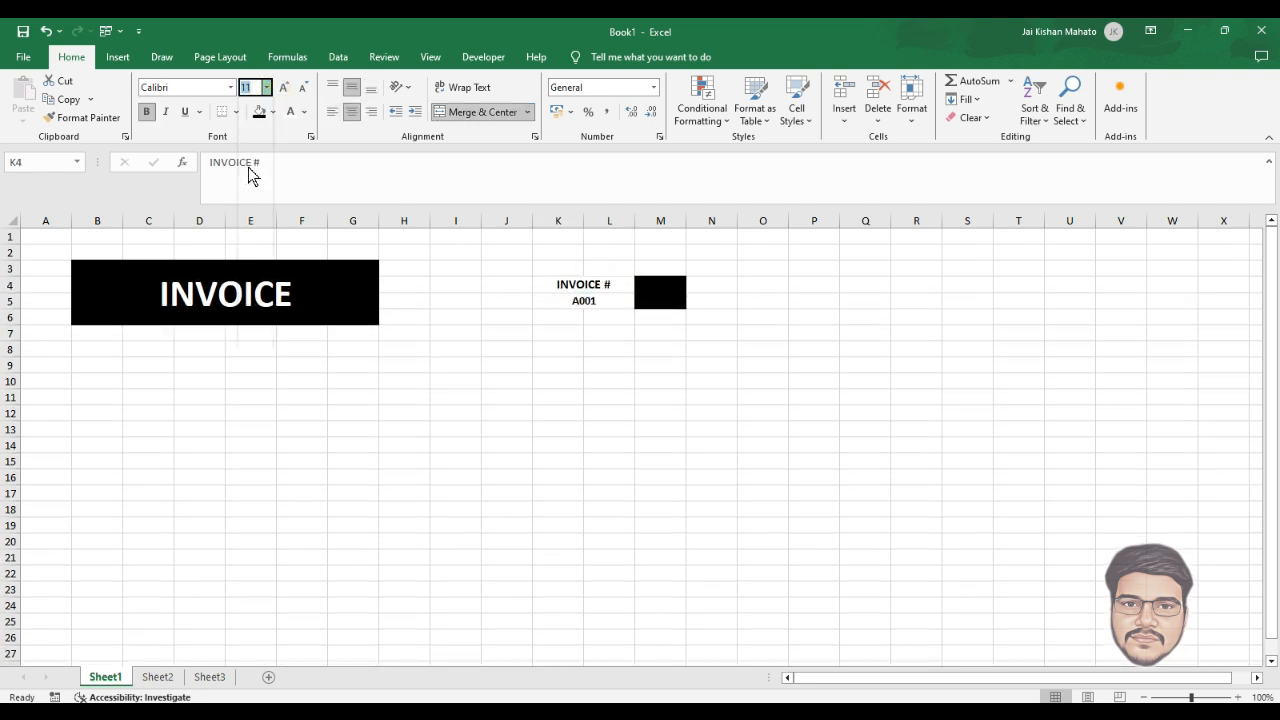
pyautogui.click(587, 311)
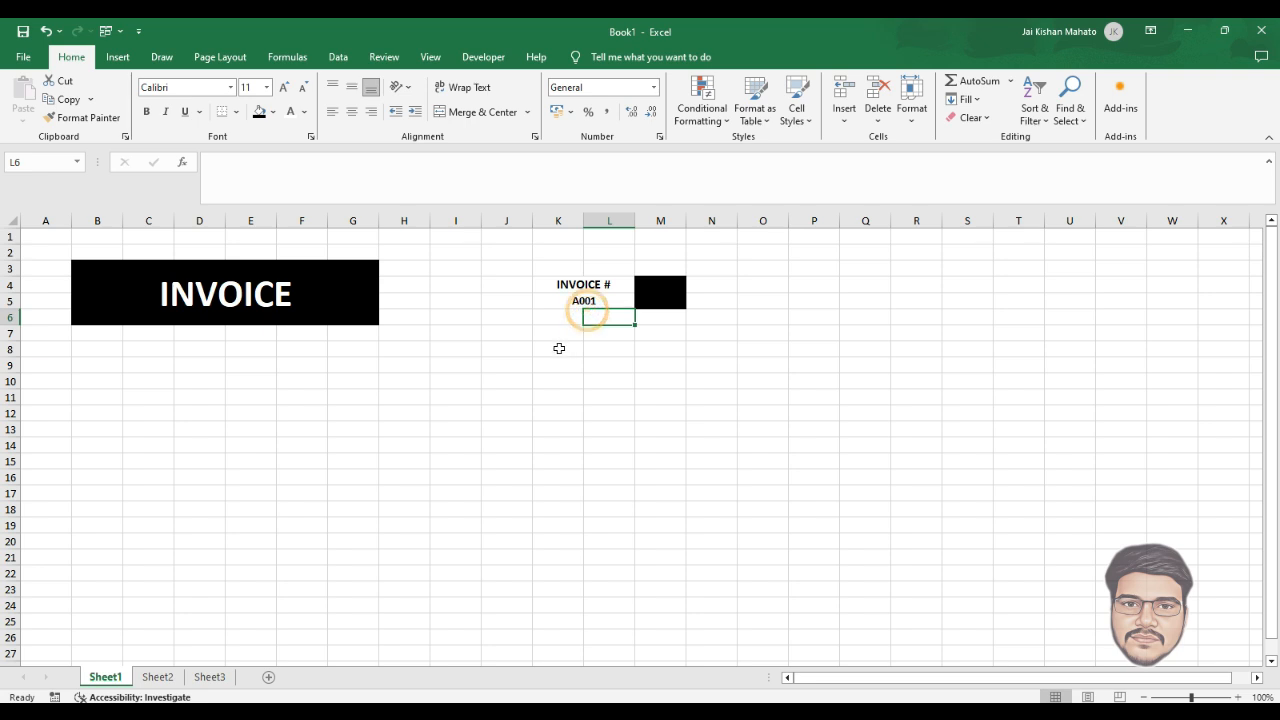
pyautogui.click(583, 302)
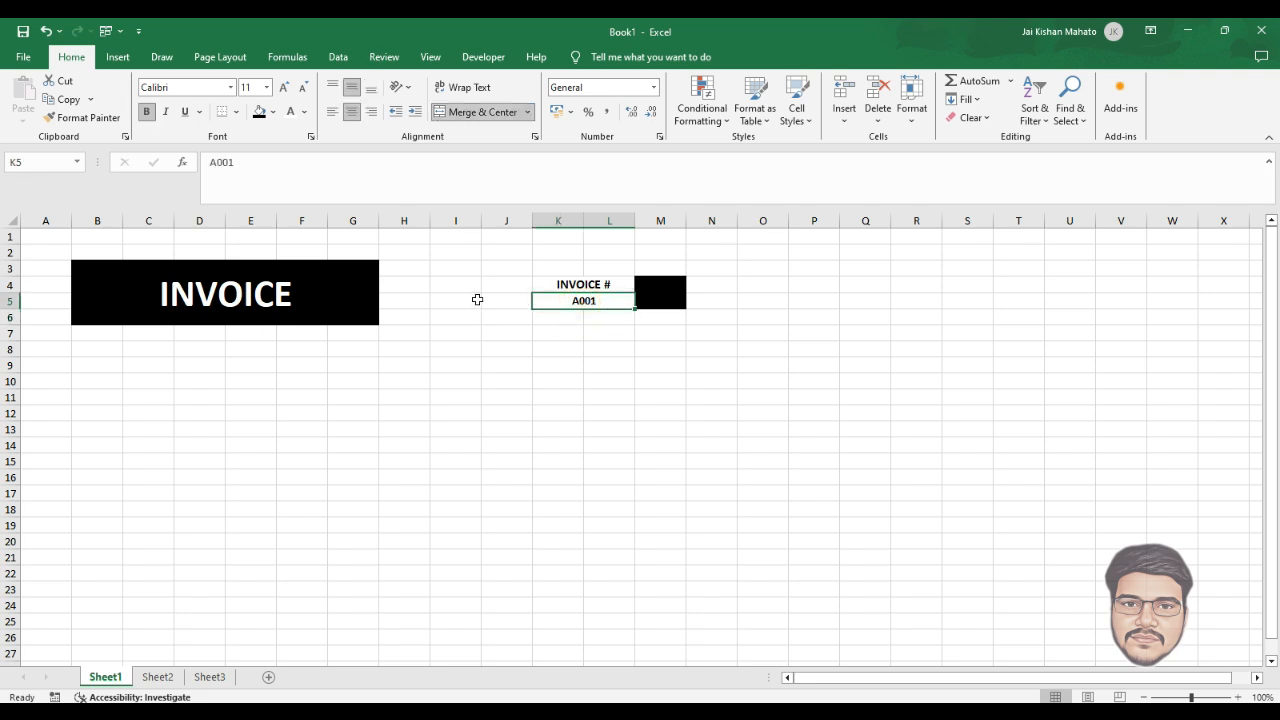
# Step: Merge and center C7:G8 below the title and enter the company name SHARMA ENTERPRISE
pyautogui.moveTo(148, 334); pyautogui.dragTo(346, 355)
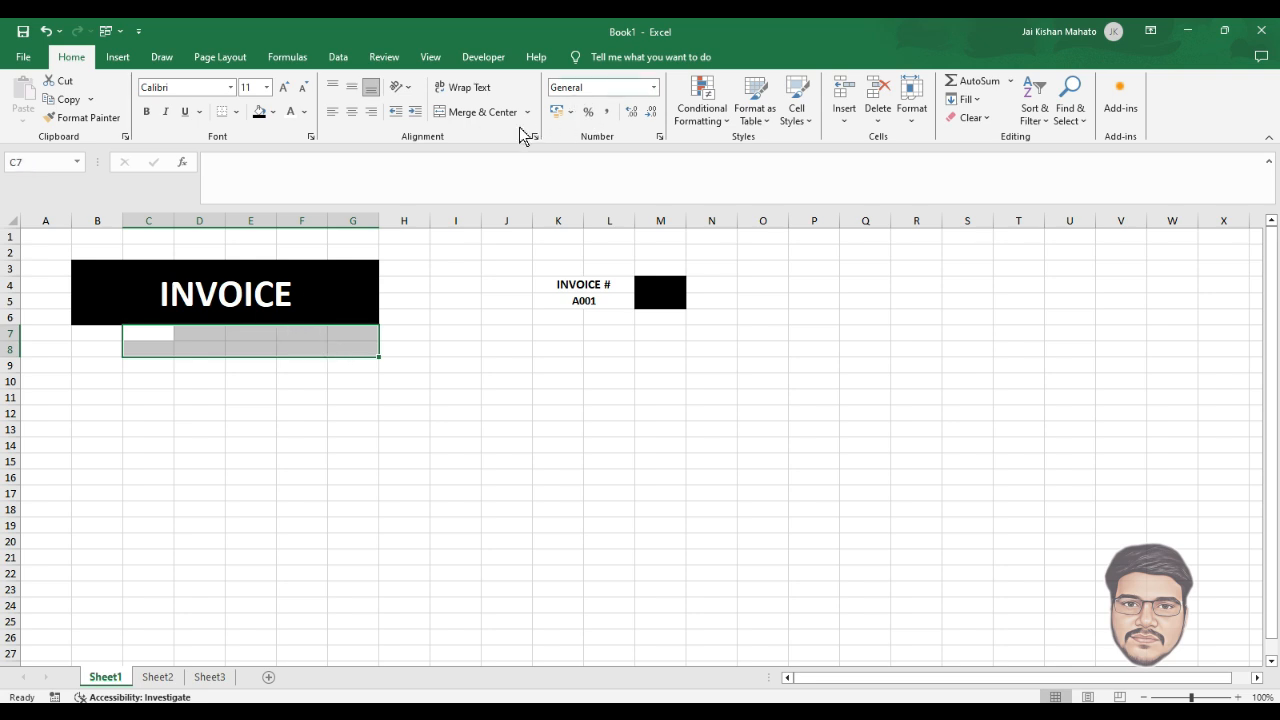
pyautogui.click(478, 112)
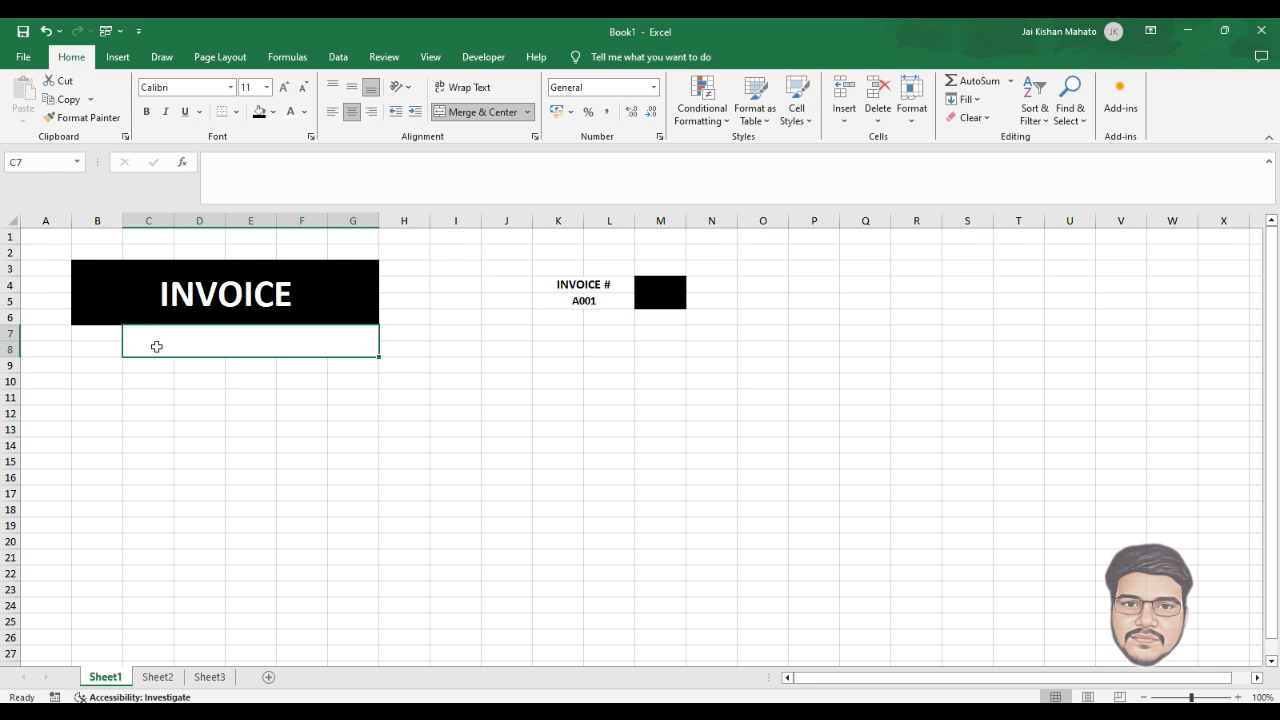
pyautogui.write('SHA')
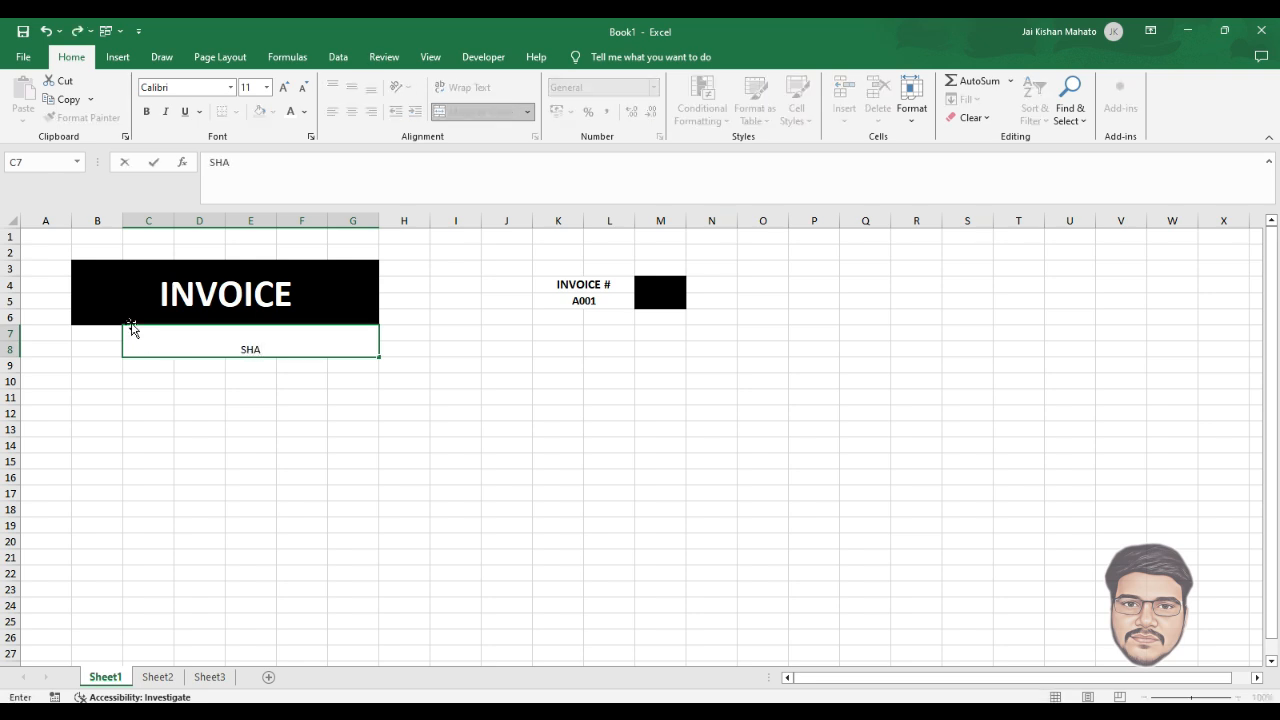
pyautogui.write('RMA ENTERPRISE')
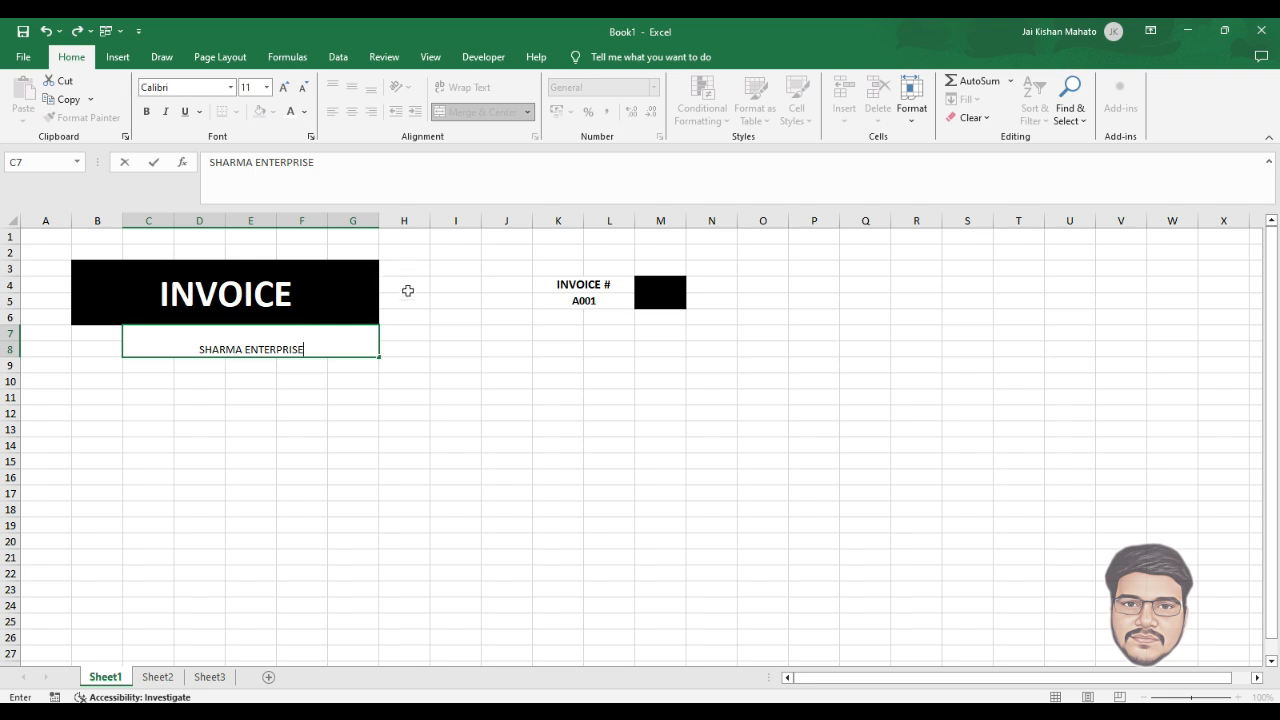
pyautogui.click(408, 291)
# Step: Format SHARMA ENTERPRISE as bold, size 18 text, left-aligned and vertically centered in its merged cell
pyautogui.click(263, 337)
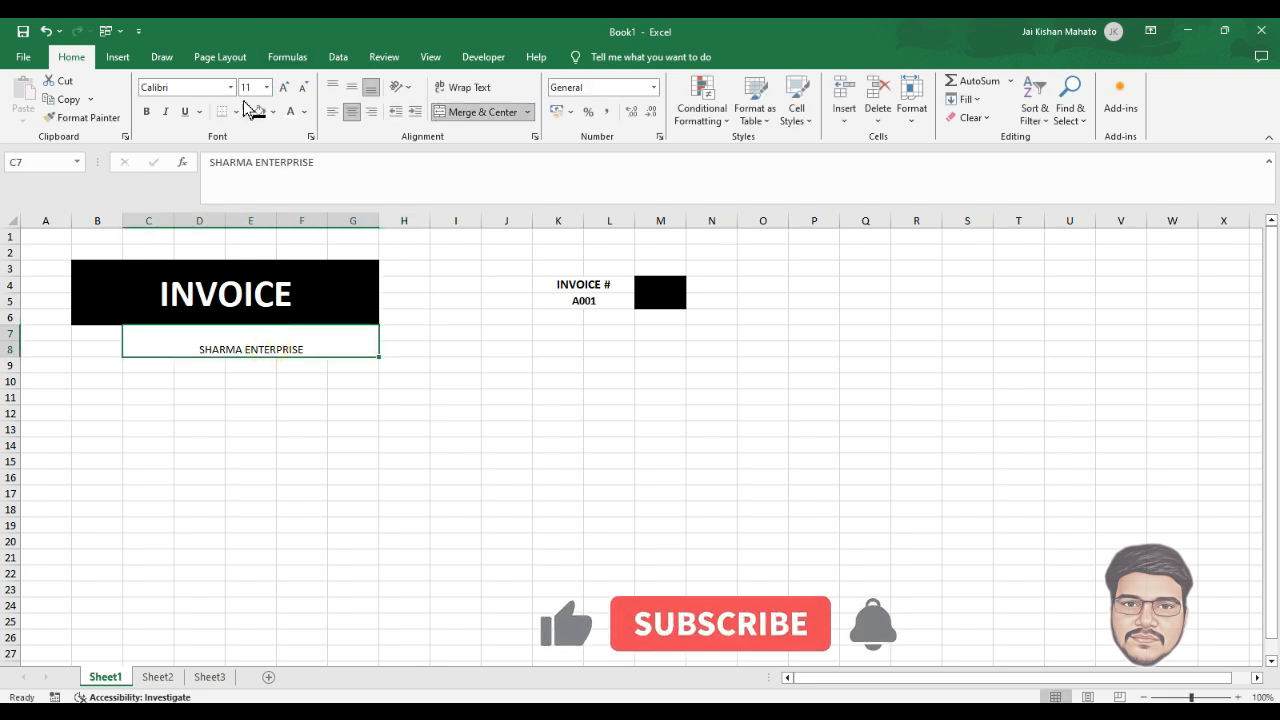
pyautogui.click(146, 111)
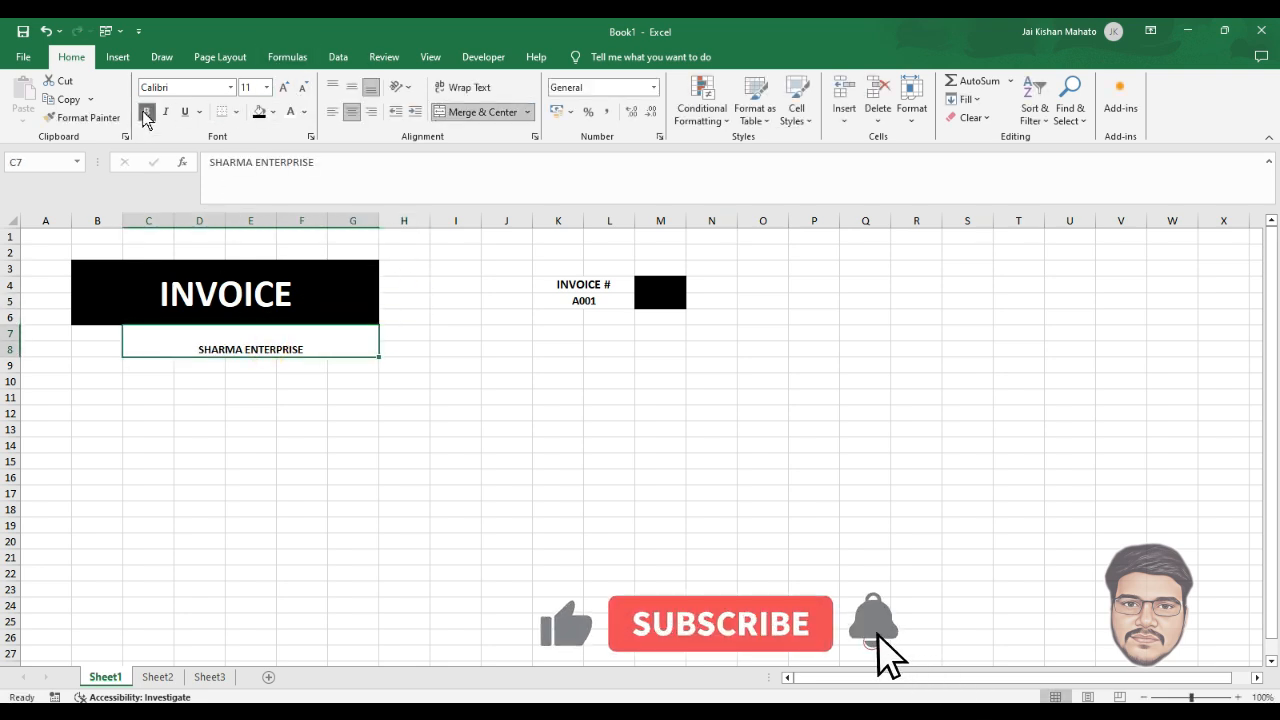
pyautogui.click(286, 90)
pyautogui.click(286, 90)
pyautogui.click(286, 90)
pyautogui.click(286, 90)
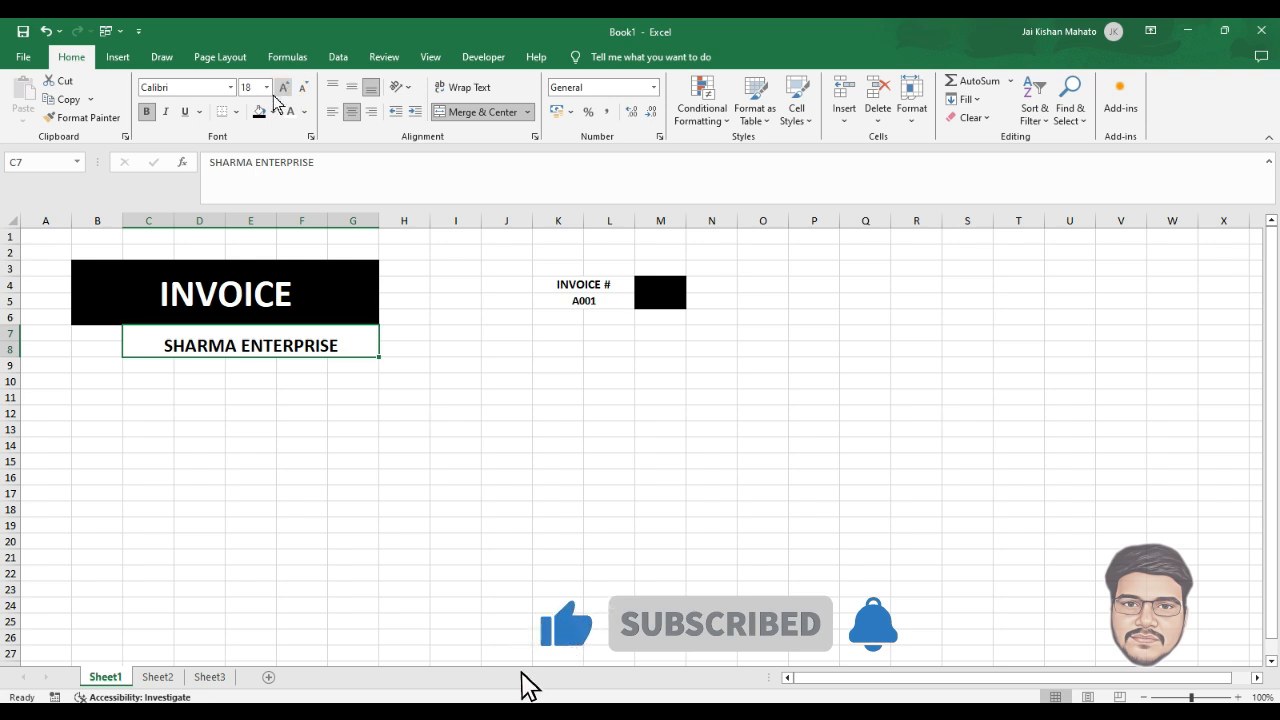
pyautogui.click(351, 111)
pyautogui.click(351, 87)
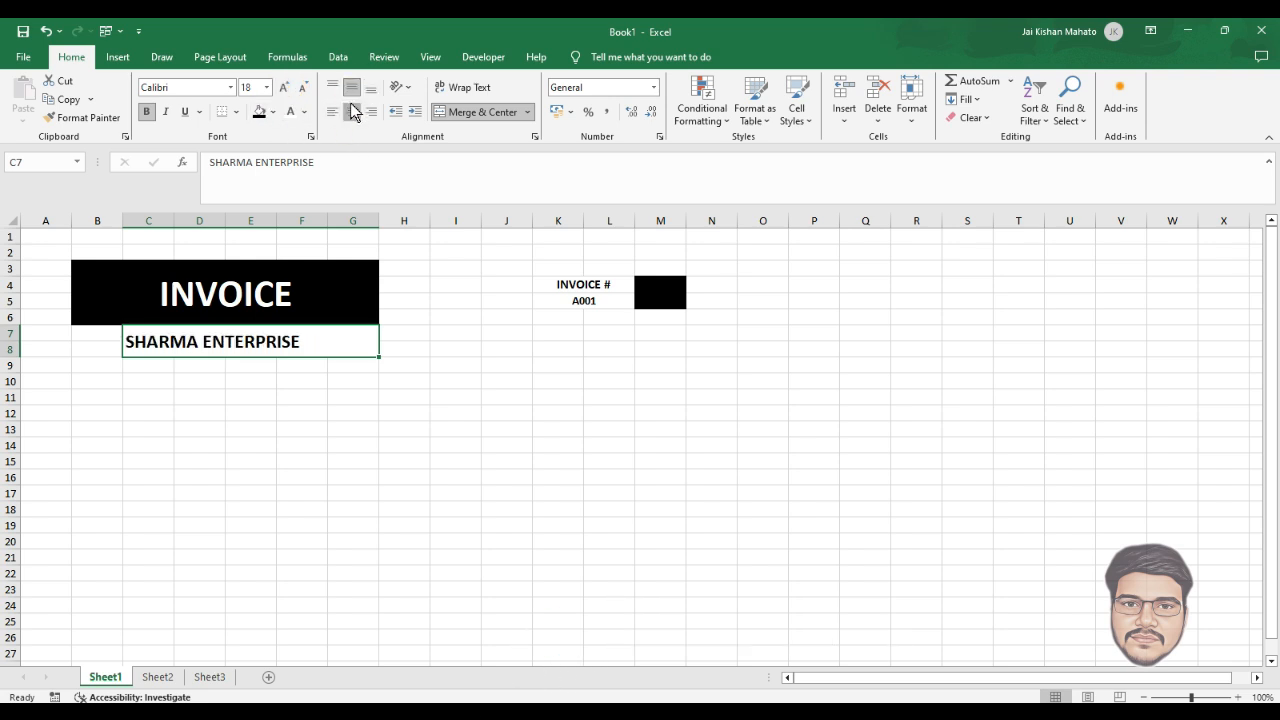
# Step: Left-align SHARMA ENTERPRISE in its merged cell and apply a thick bottom border to that cell
pyautogui.click(351, 111)
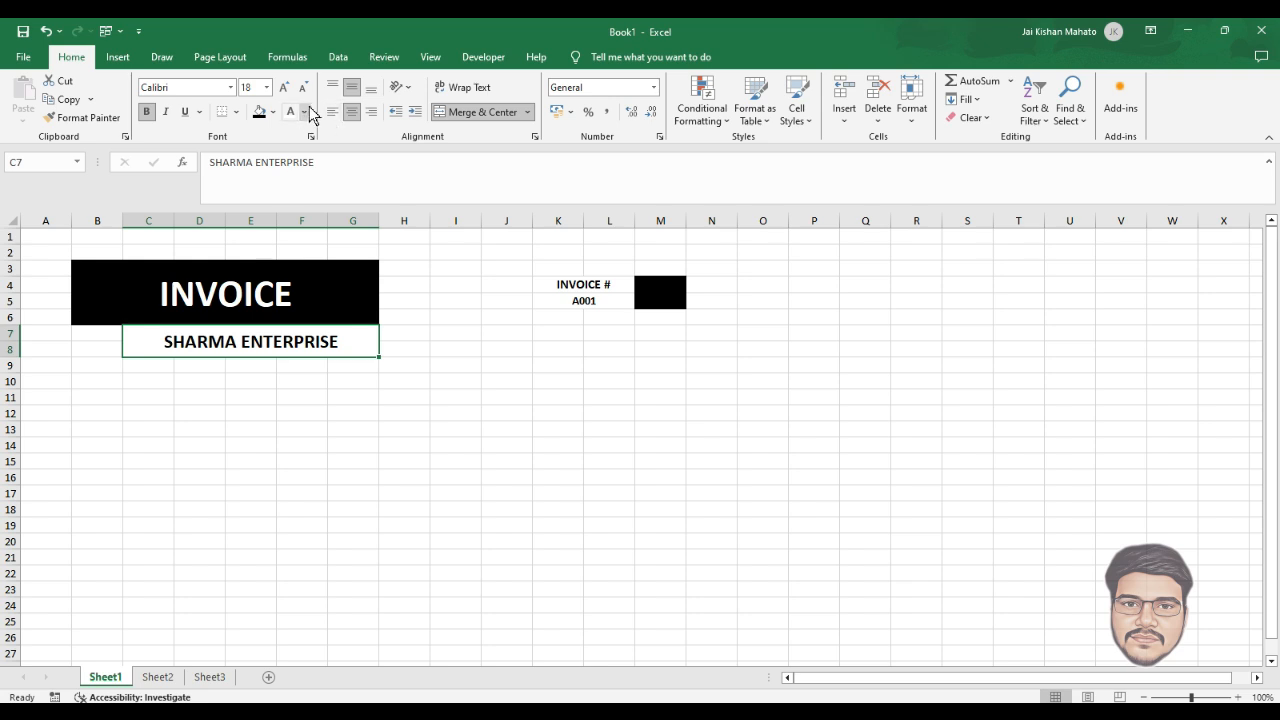
pyautogui.click(328, 111)
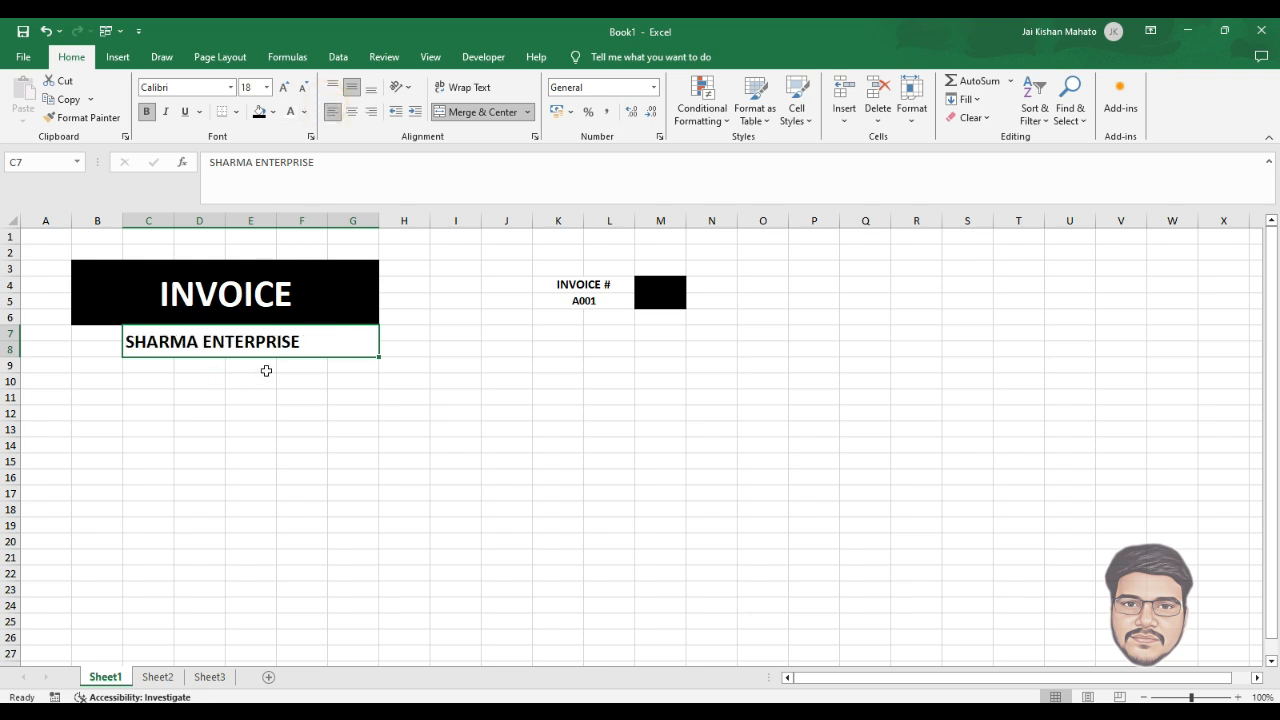
pyautogui.click(237, 112)
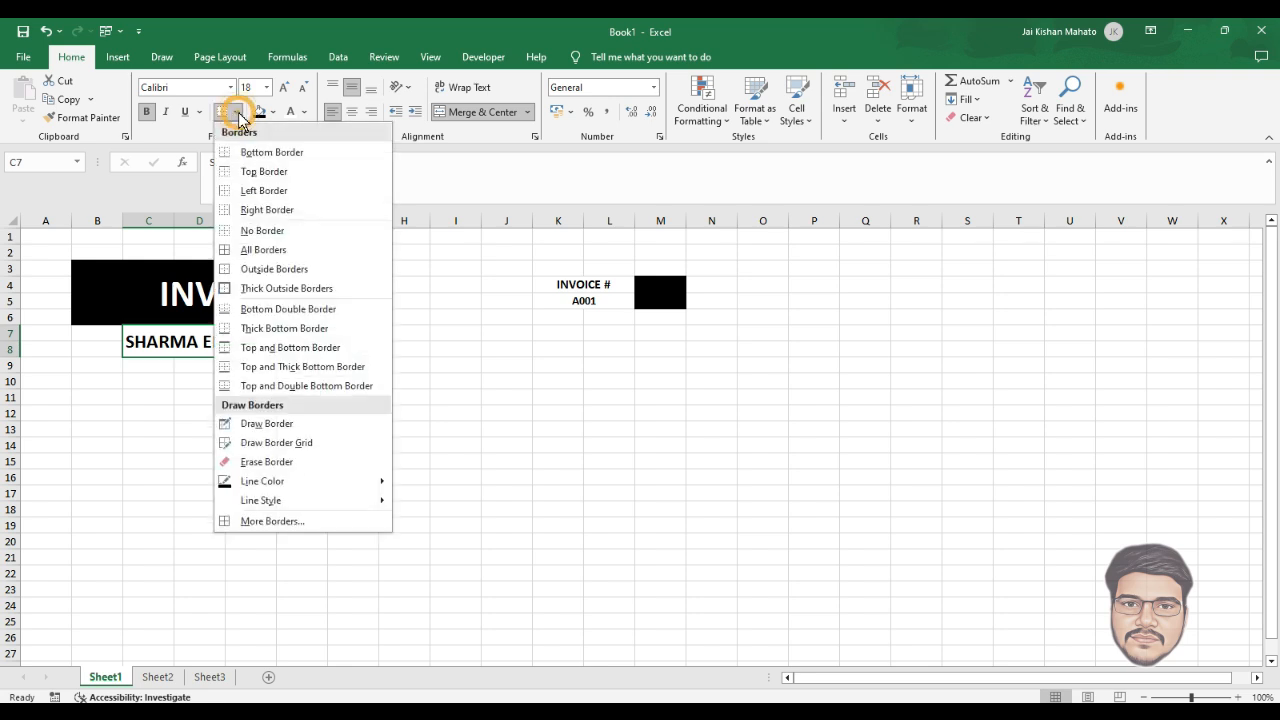
pyautogui.click(287, 330)
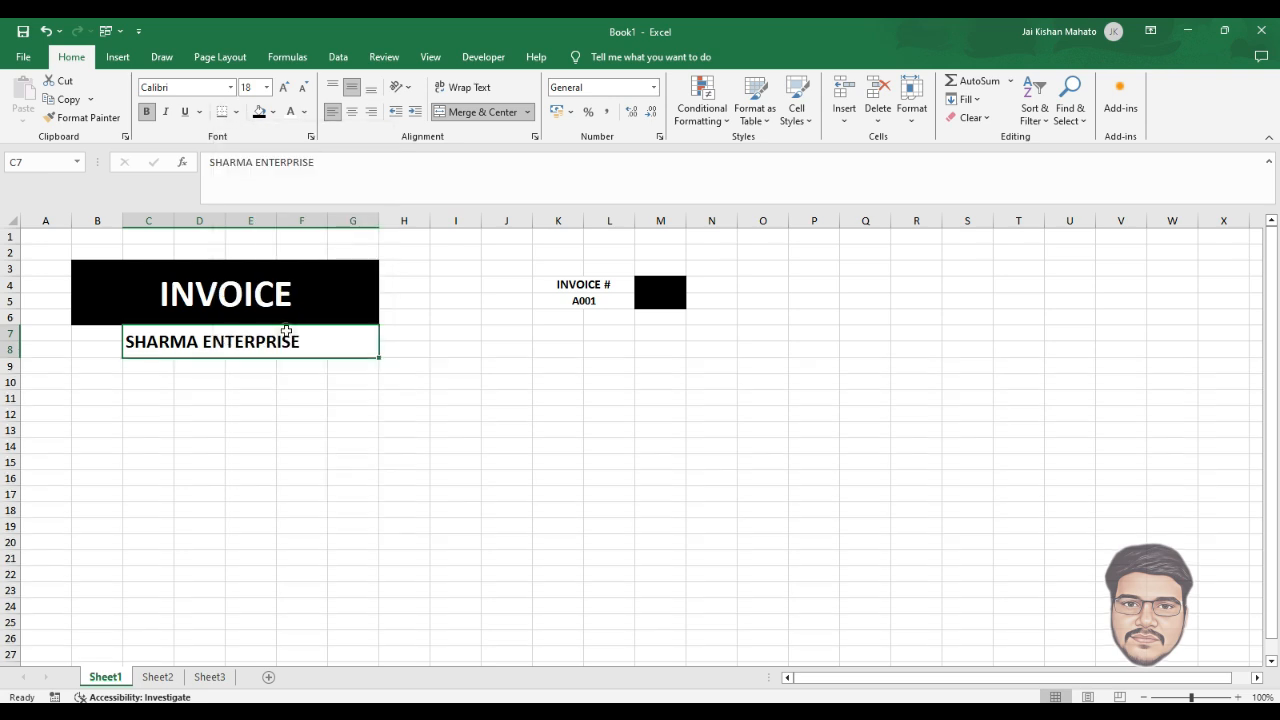
pyautogui.click(301, 397)
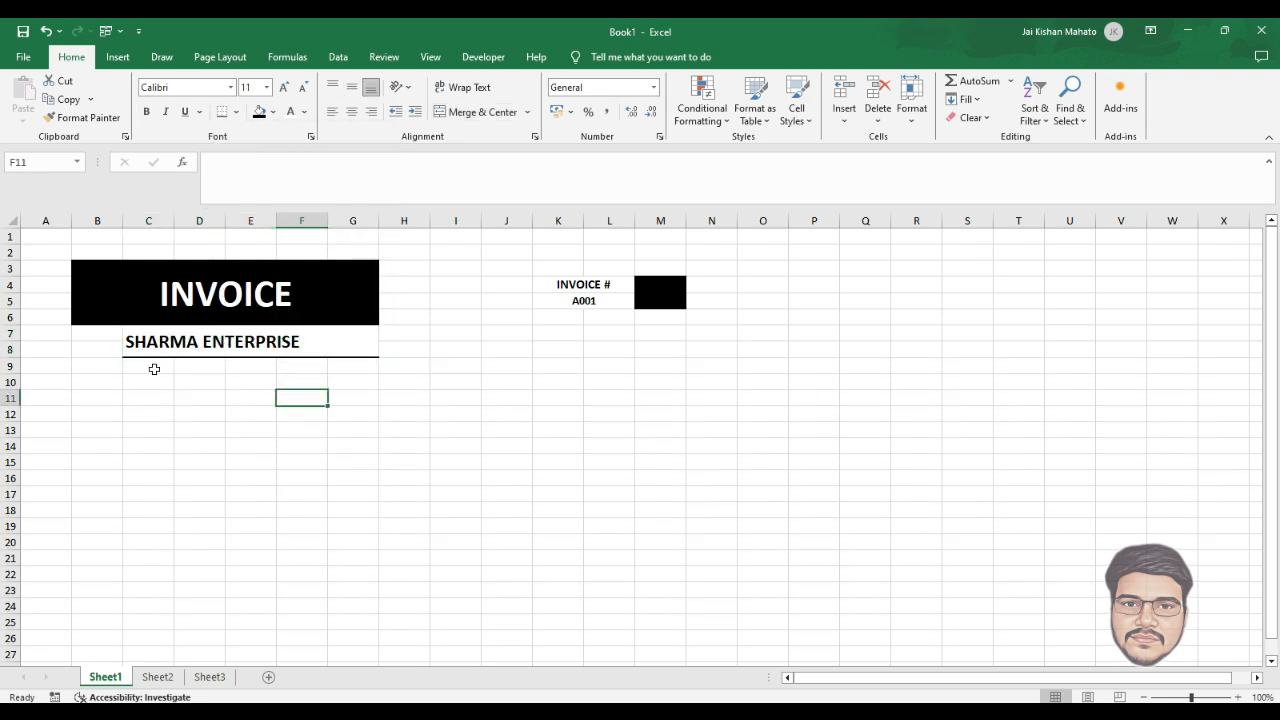
# Step: Merge the cells of C9:G13 across, row by row, below the company name
pyautogui.moveTo(132, 366); pyautogui.dragTo(343, 434)
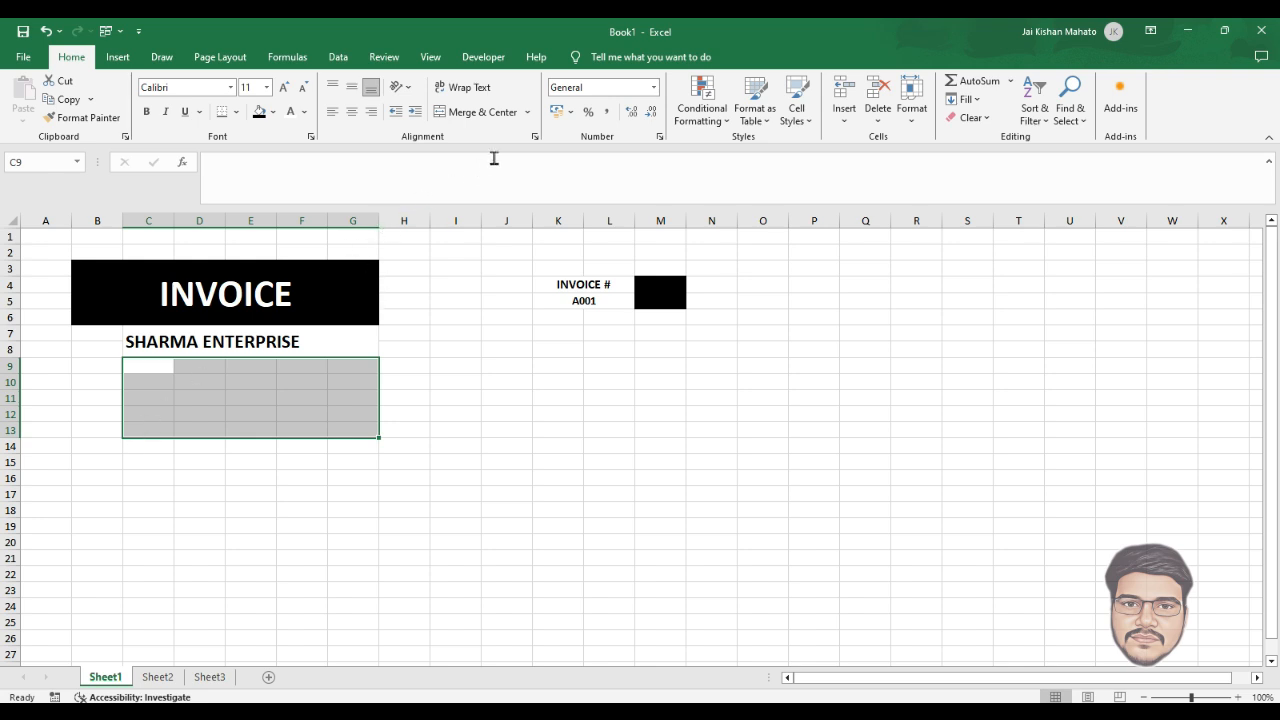
pyautogui.click(527, 112)
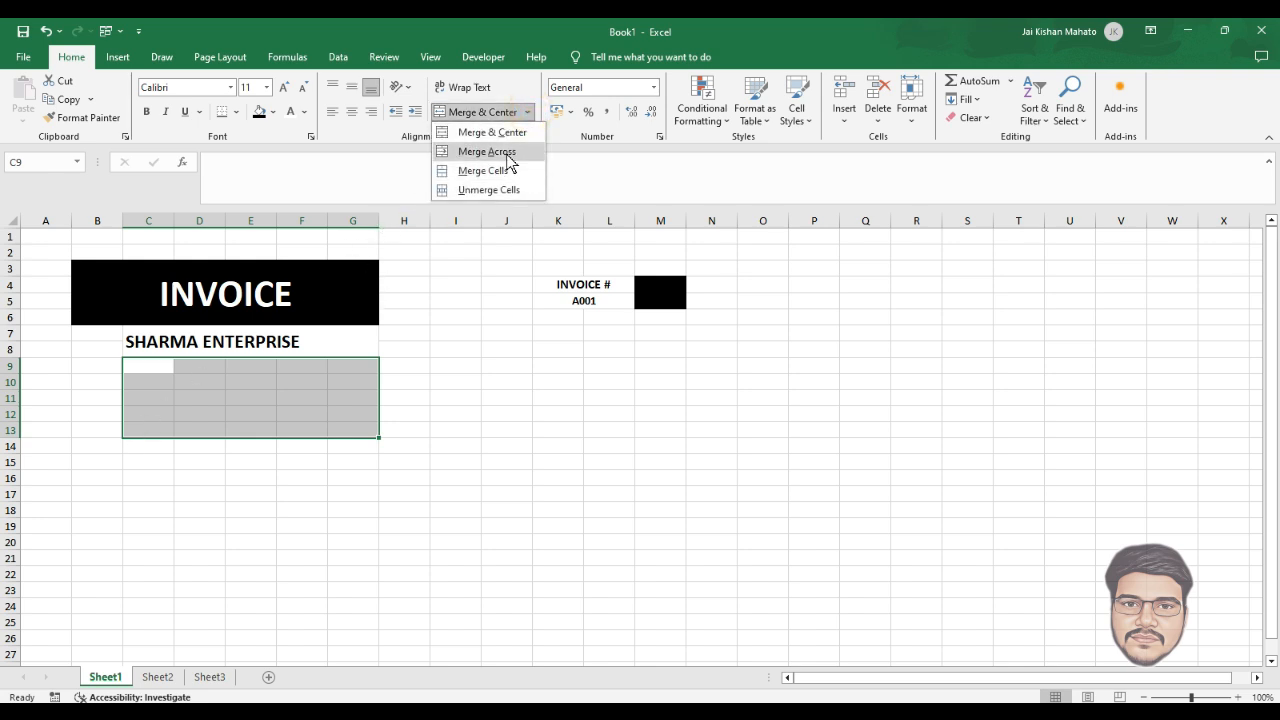
pyautogui.click(507, 153)
# Step: Enter BILLING TO: in the merged cell C10 and format it as bold, size 14 text
pyautogui.click(148, 382)
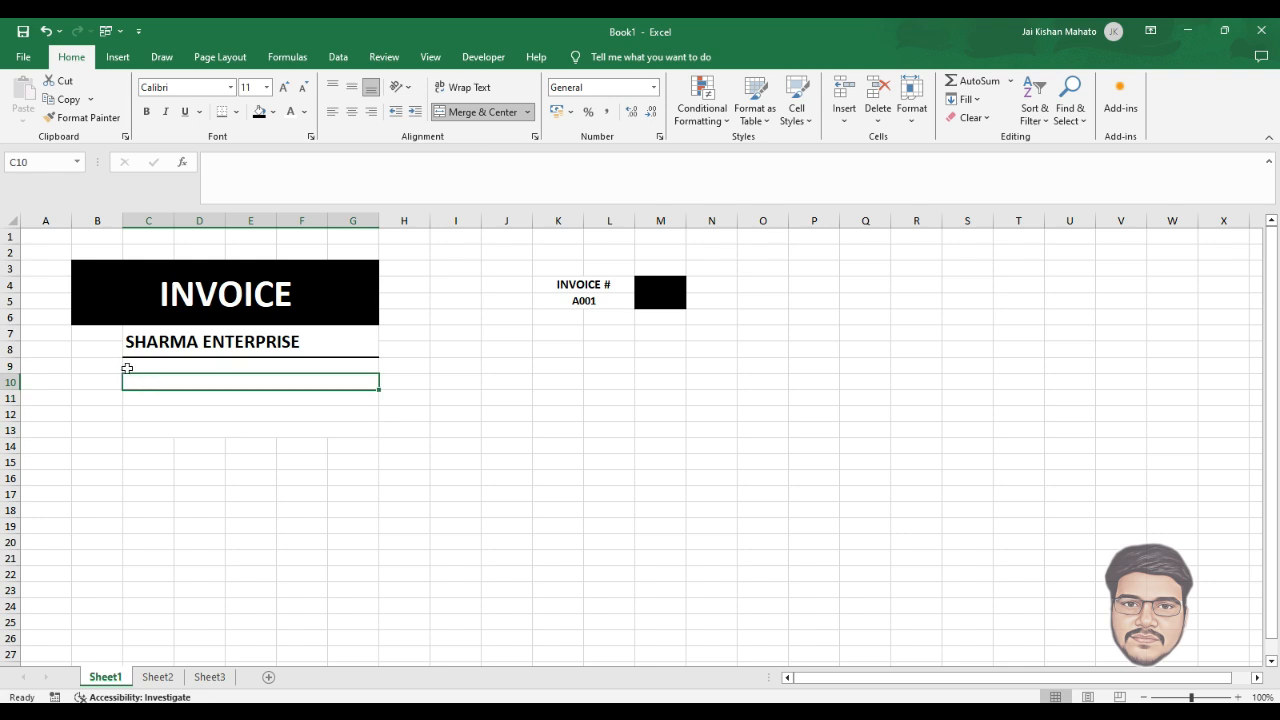
pyautogui.write('BILLING TO:')
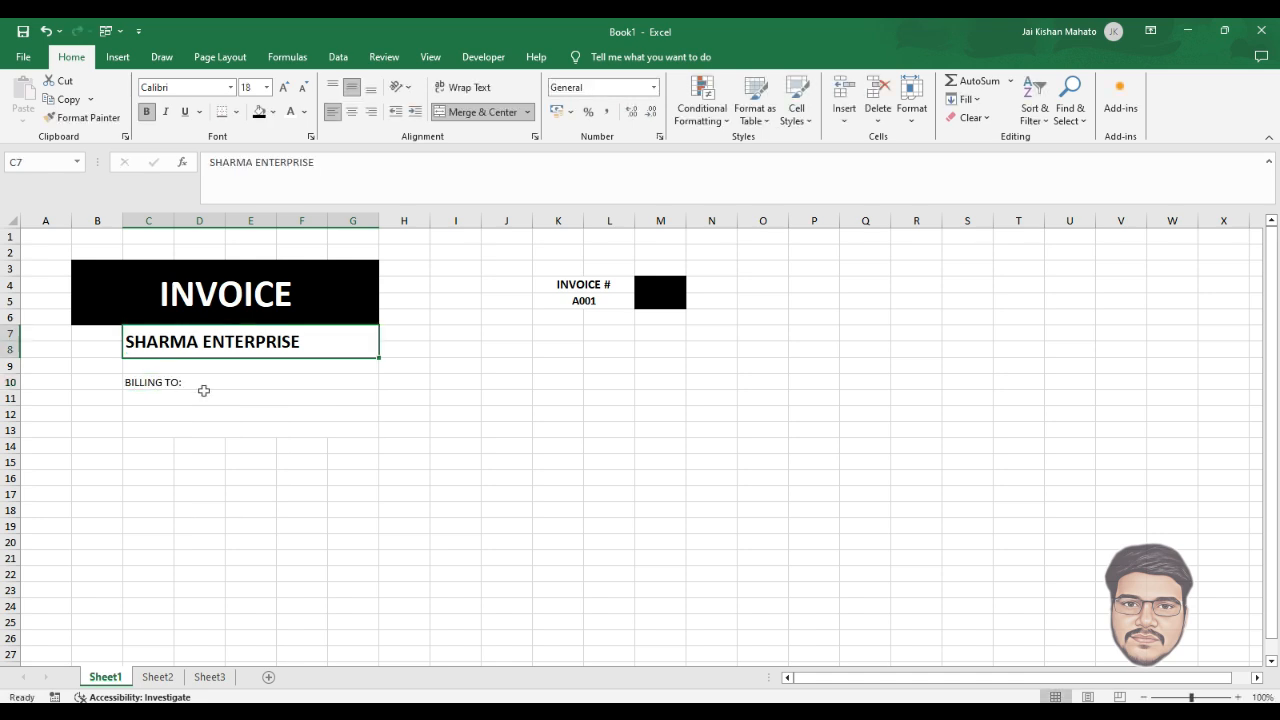
pyautogui.click(206, 379)
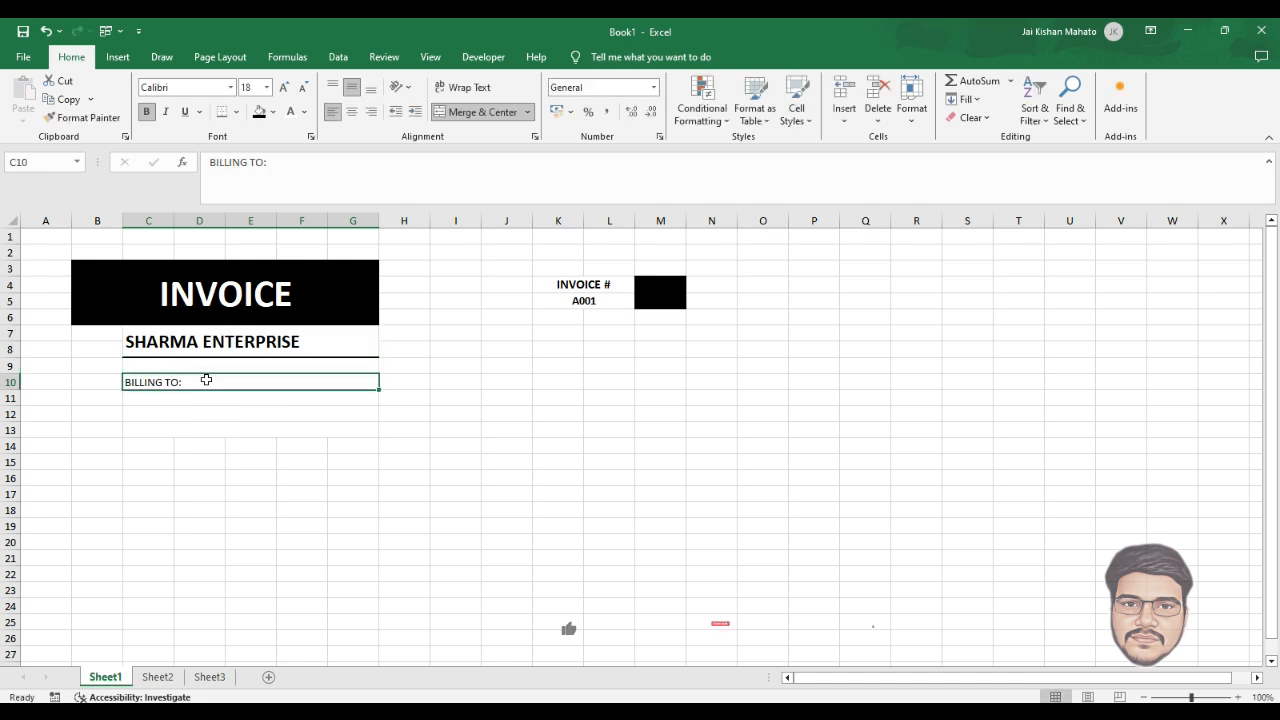
pyautogui.click(146, 112)
pyautogui.click(285, 88)
pyautogui.click(285, 88)
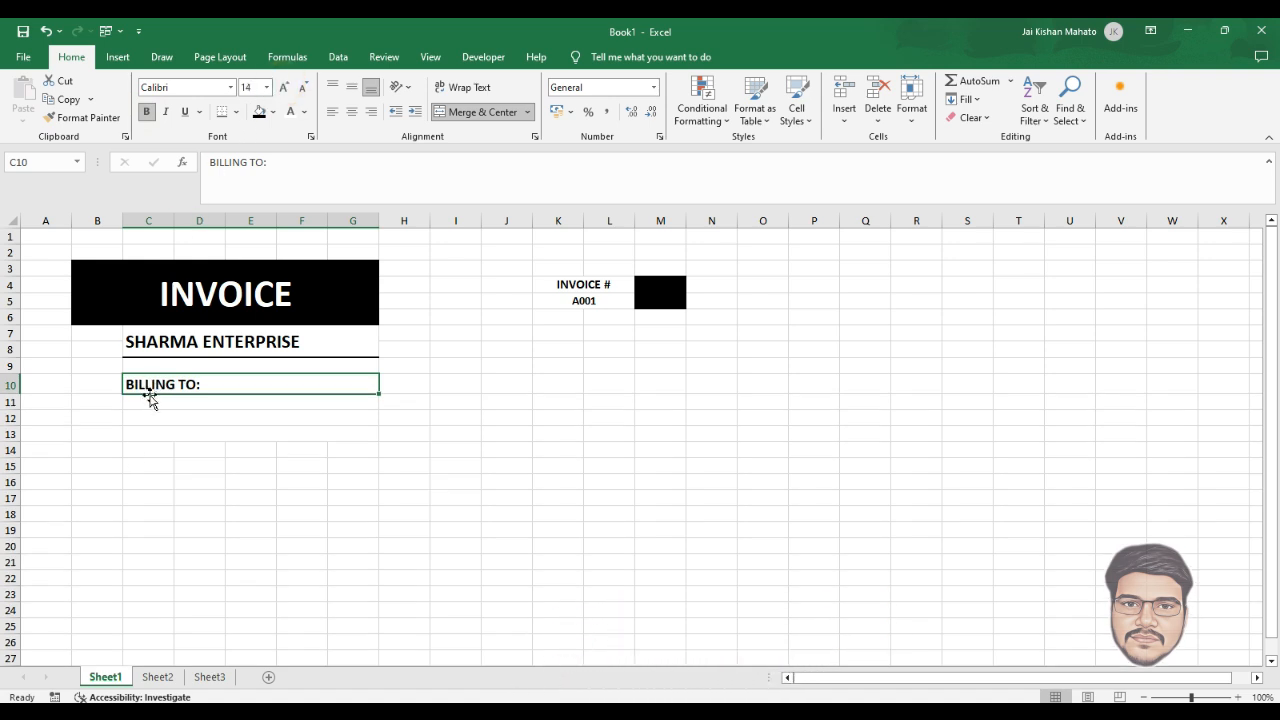
# Step: Enter the client company name KALYAN ELECTRONICS in C11 and make it bold
pyautogui.click(183, 402)
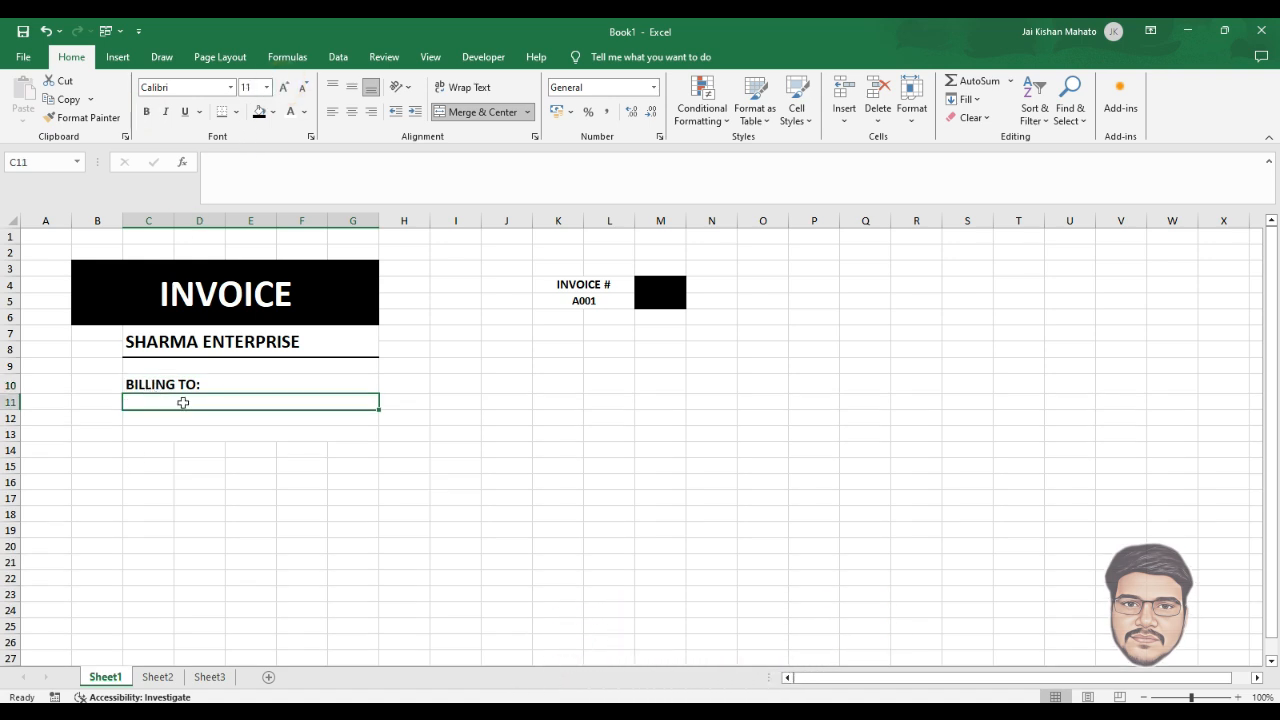
pyautogui.write('KALYAN ELECTRONICS')
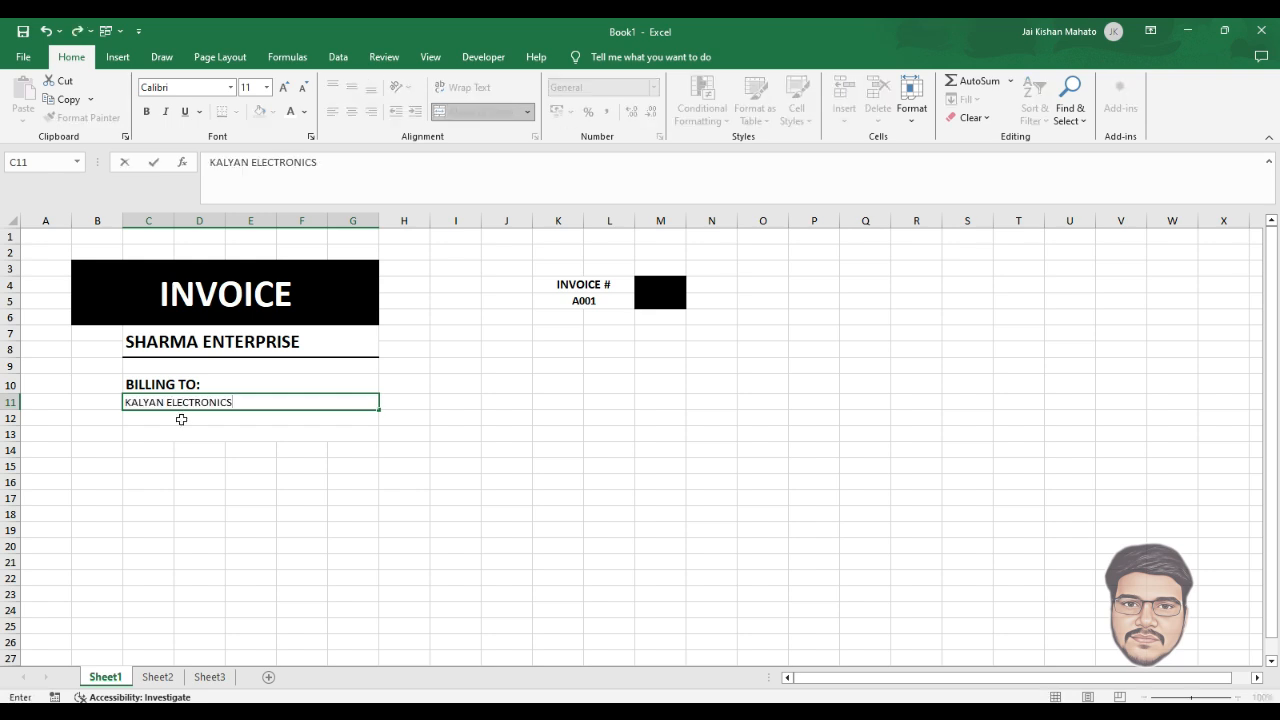
pyautogui.press('Return')
pyautogui.click(238, 404)
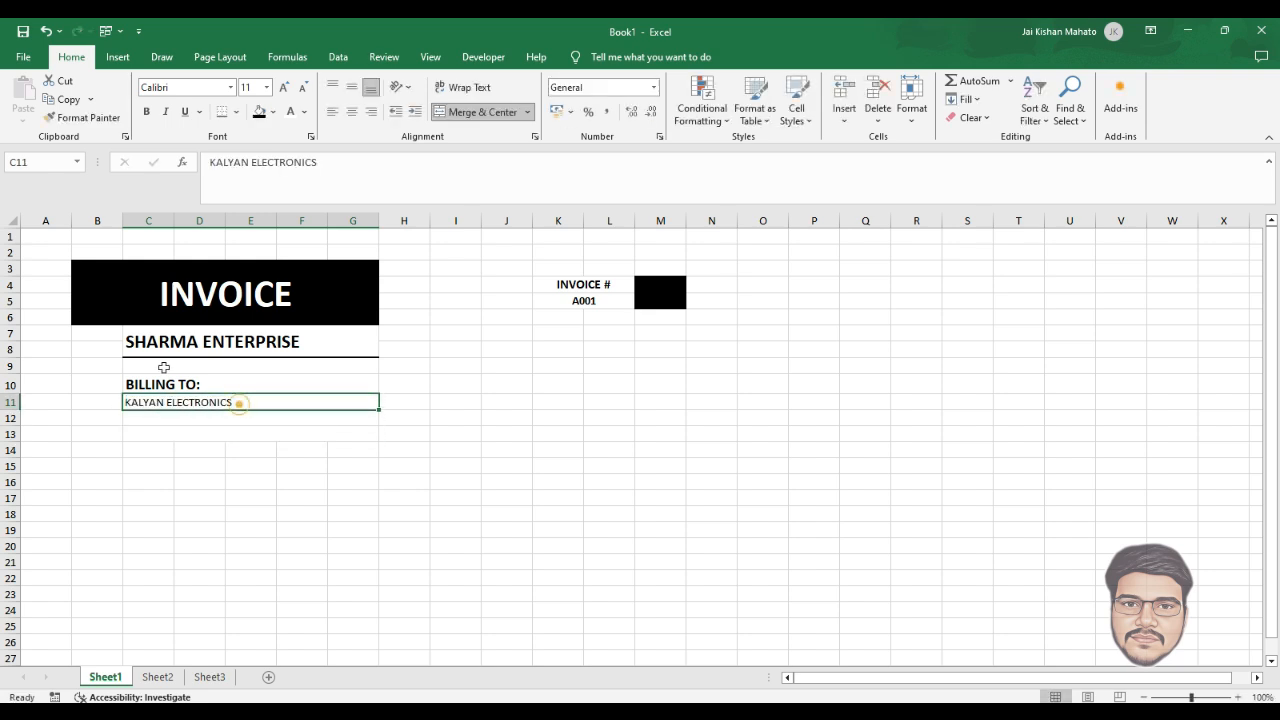
pyautogui.click(147, 113)
# Step: Fill in the client's street address in C12 and the city and state in C13
pyautogui.click(157, 421)
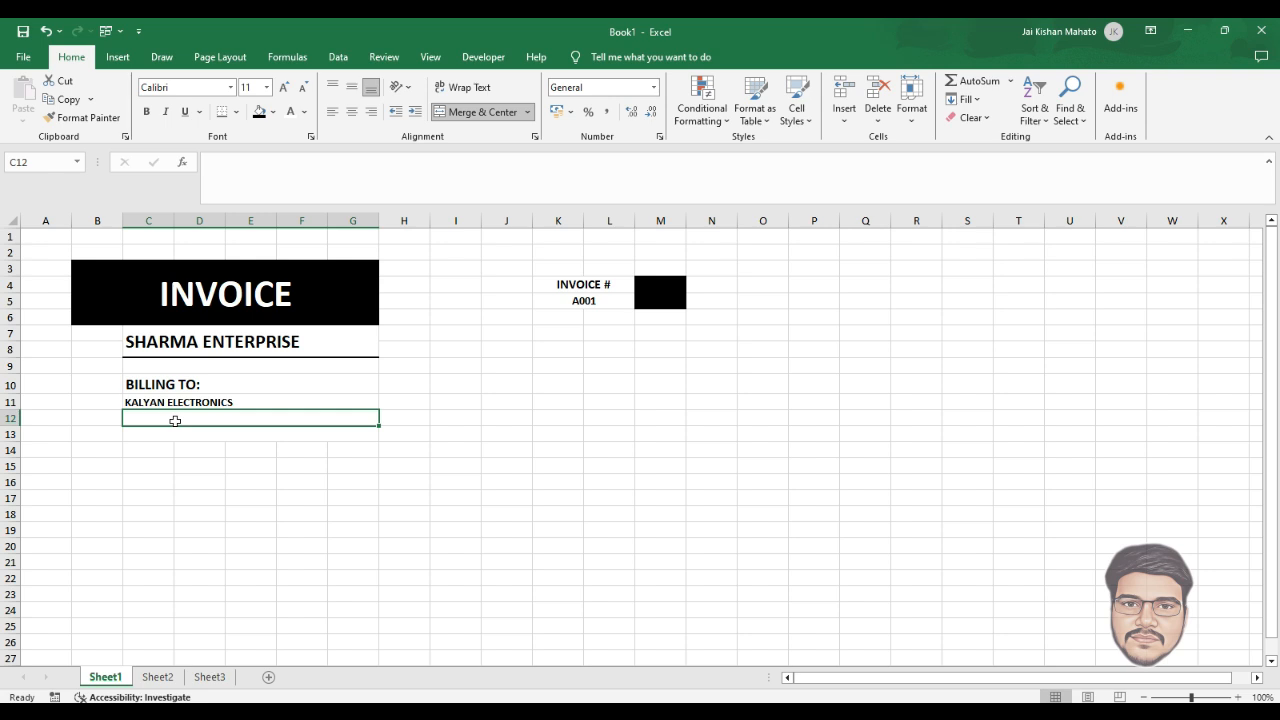
pyautogui.write('ST. JOY STREET 520014 BELGAUM, KARNATKA')
pyautogui.click(163, 436)
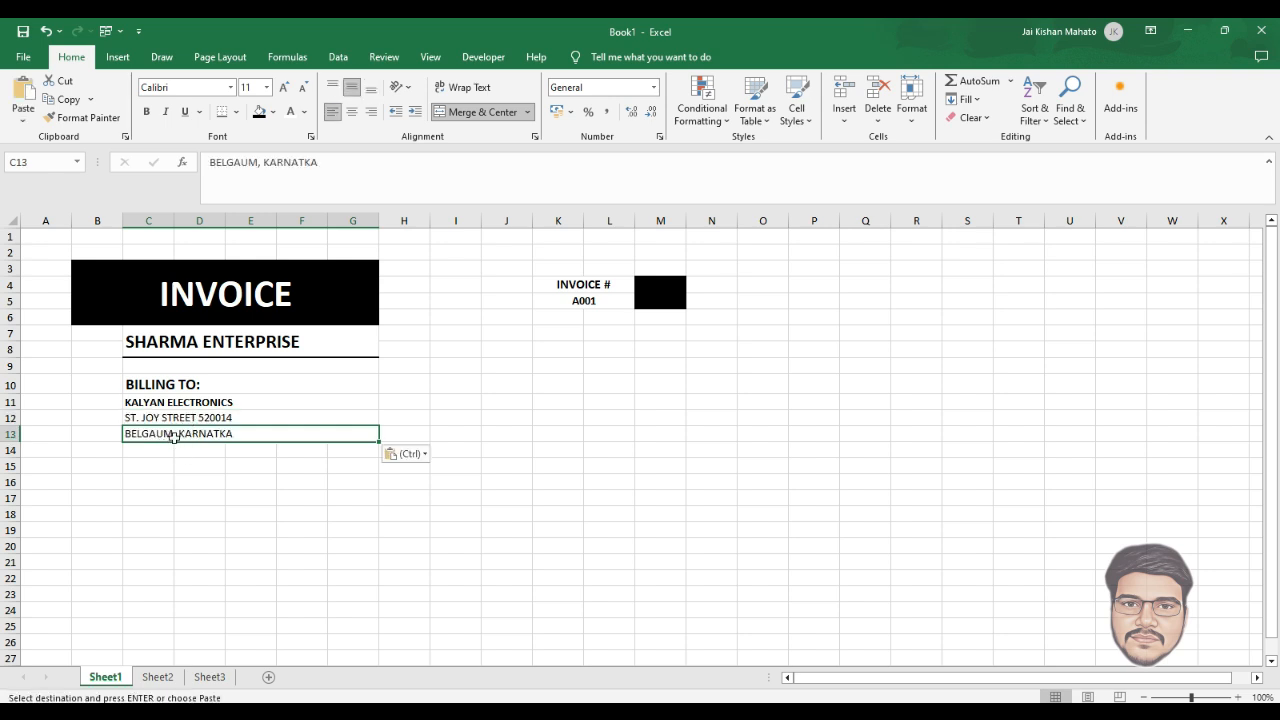
# Step: Fill B15:M15 with black as the item table's header row, and narrow column B
pyautogui.click(86, 467)
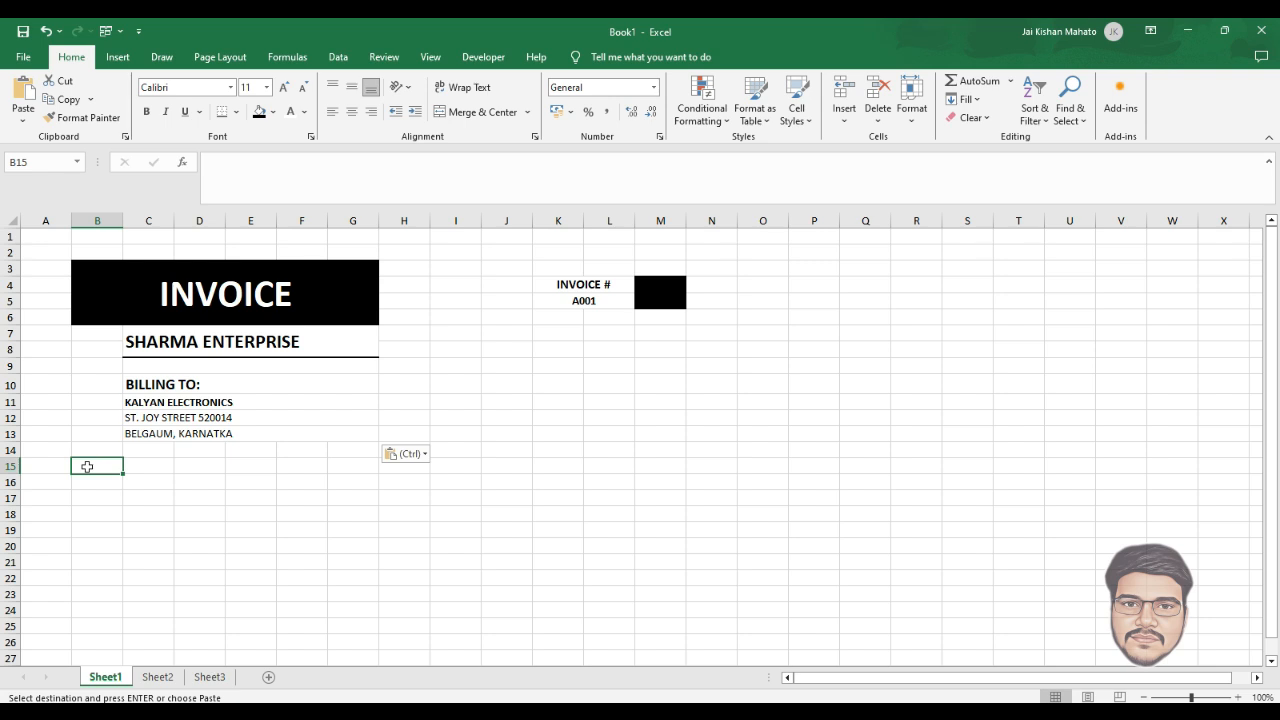
pyautogui.moveTo(87, 467); pyautogui.dragTo(662, 461)
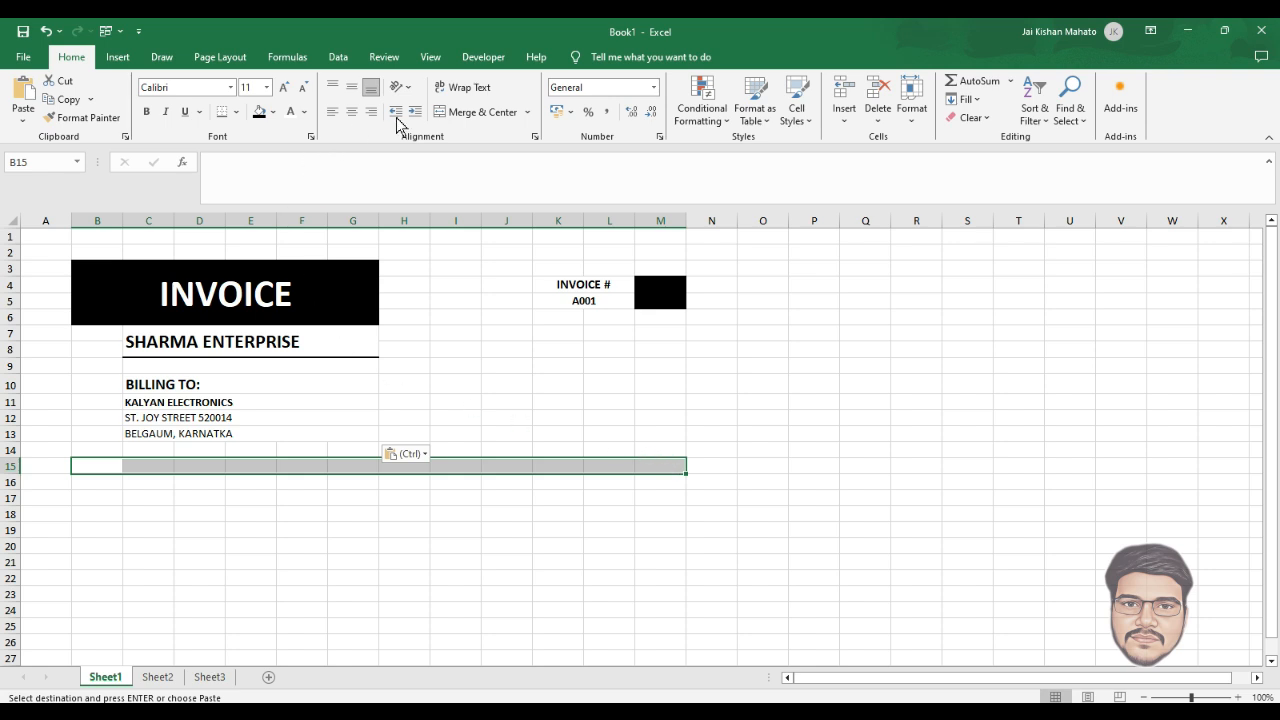
pyautogui.click(260, 113)
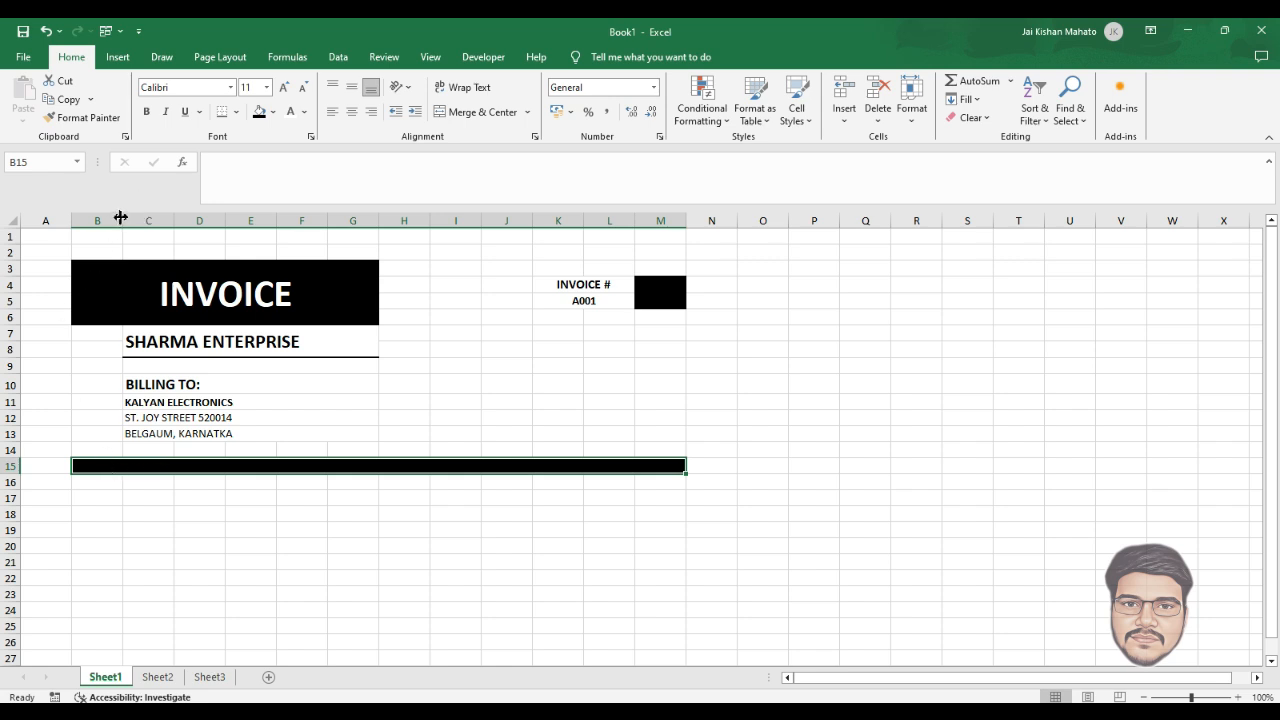
pyautogui.moveTo(121, 218); pyautogui.dragTo(102, 221)
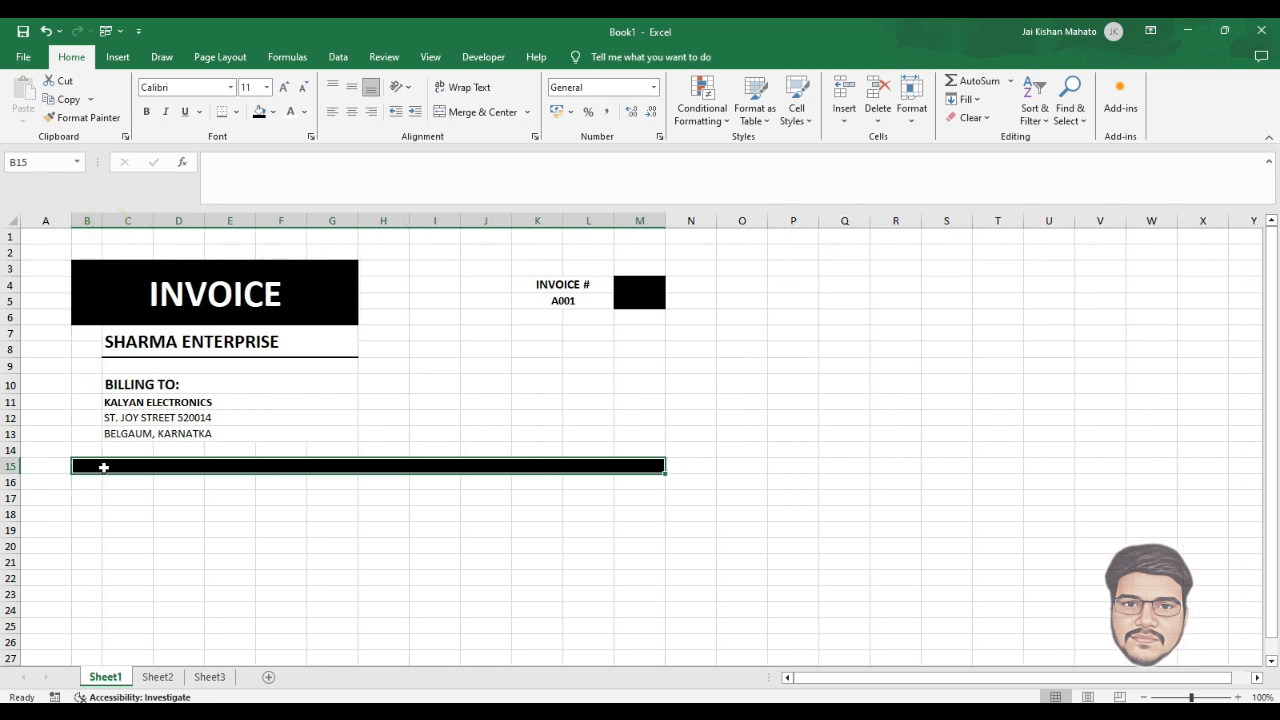
# Step: Merge and center C15:E15, F15:G15 and H15:I15 in the black header row
pyautogui.click(122, 466)
pyautogui.moveTo(104, 468); pyautogui.dragTo(216, 468)
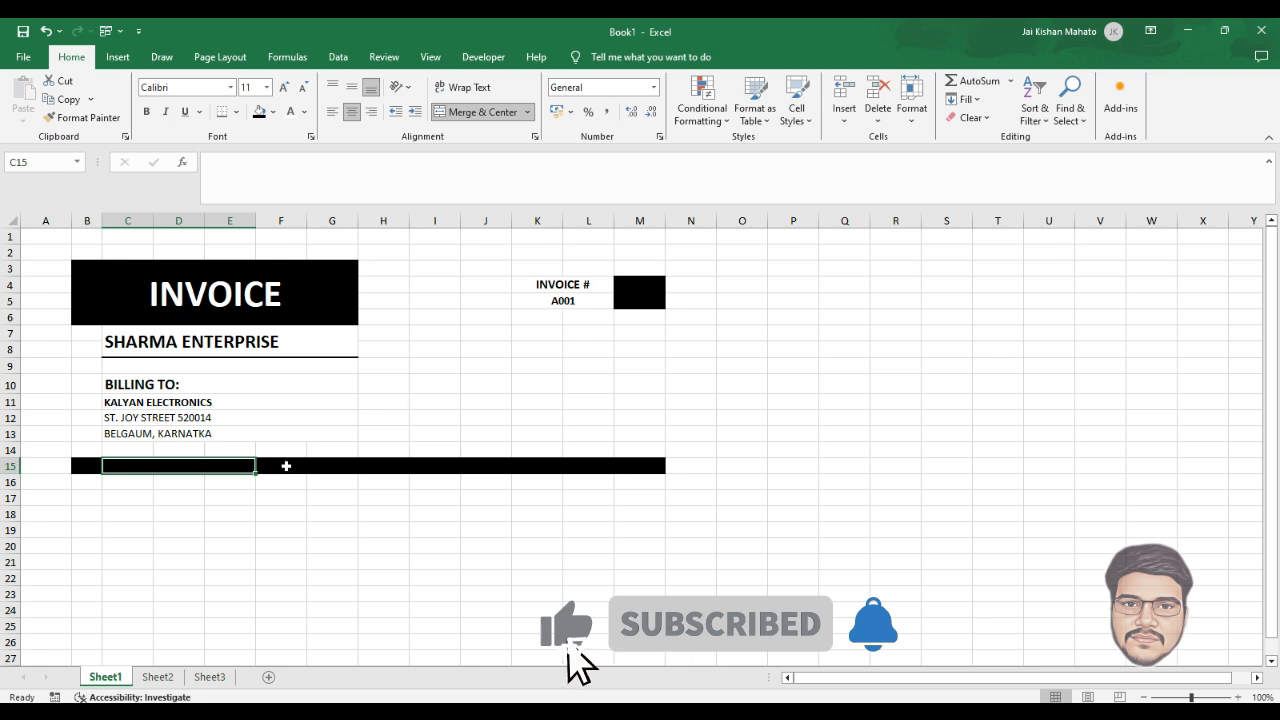
pyautogui.moveTo(286, 466); pyautogui.dragTo(326, 461)
pyautogui.click(475, 111)
pyautogui.moveTo(486, 466); pyautogui.dragTo(537, 466)
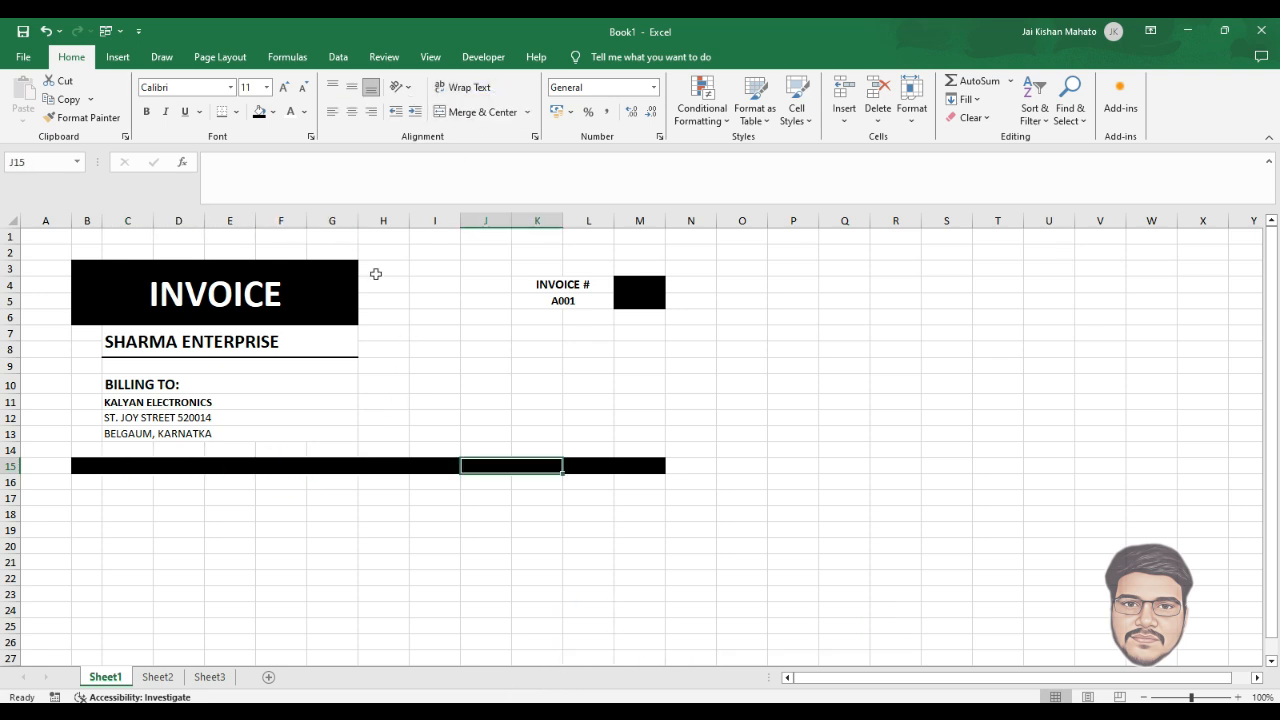
pyautogui.click(429, 466)
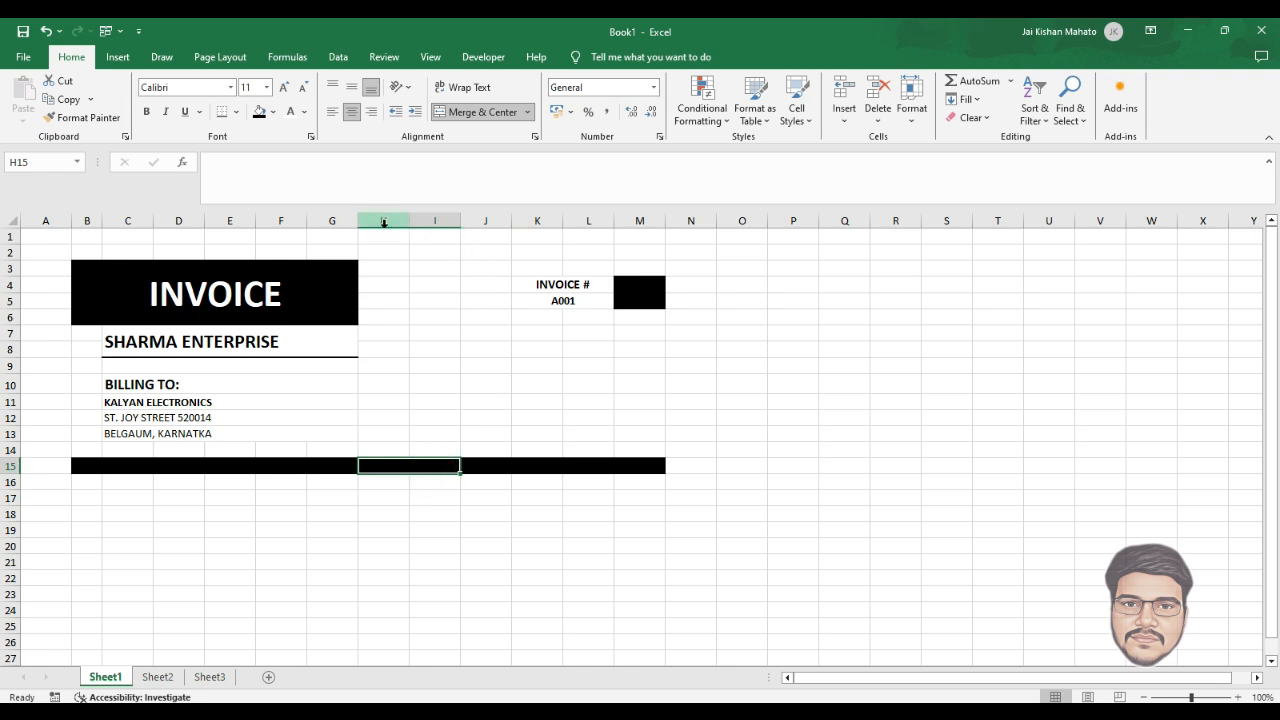
# Step: Shrink column I to a very narrow strip and check the merged cells in header row 15
pyautogui.moveTo(460, 221); pyautogui.dragTo(415, 221)
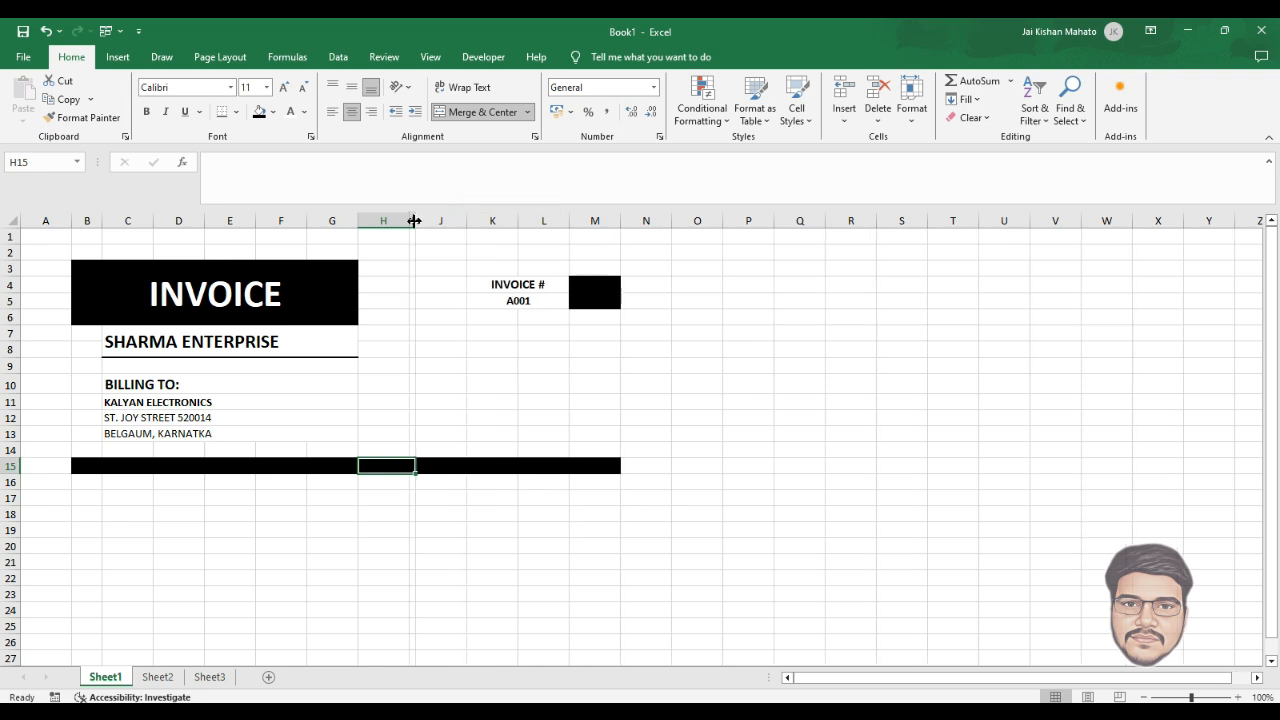
pyautogui.click(340, 466)
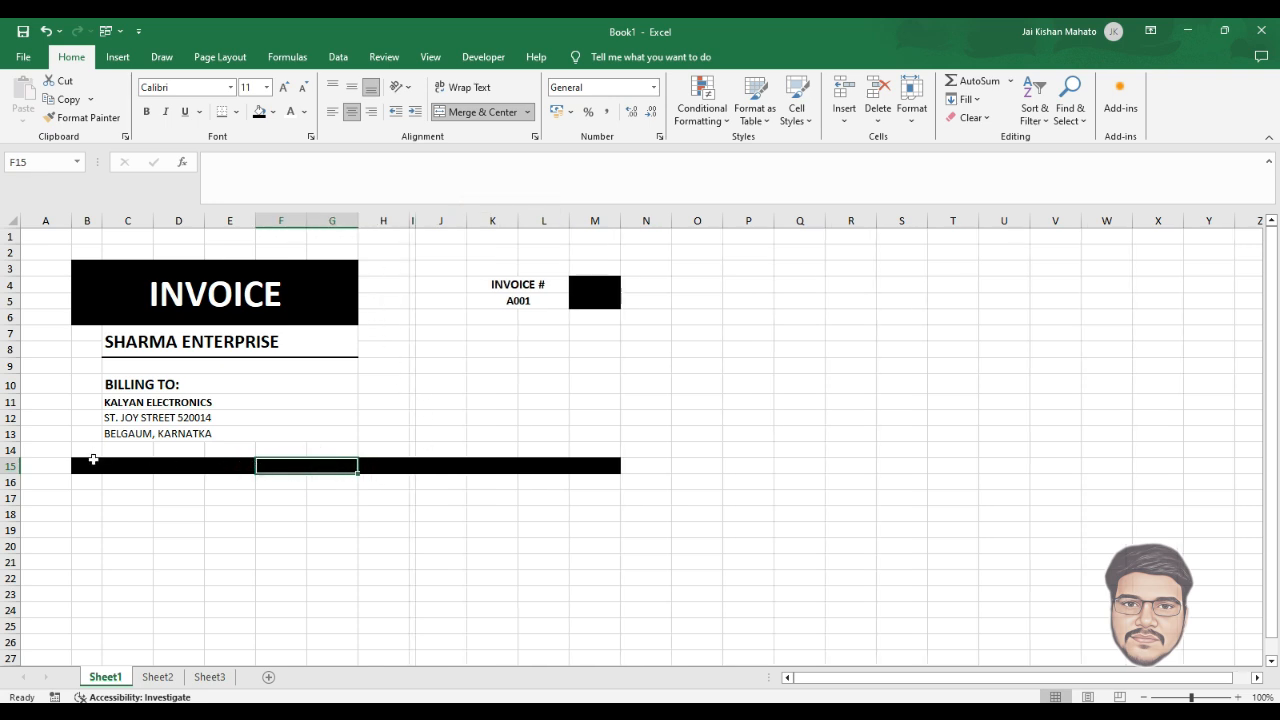
pyautogui.moveTo(93, 461); pyautogui.dragTo(150, 464)
pyautogui.click(216, 470)
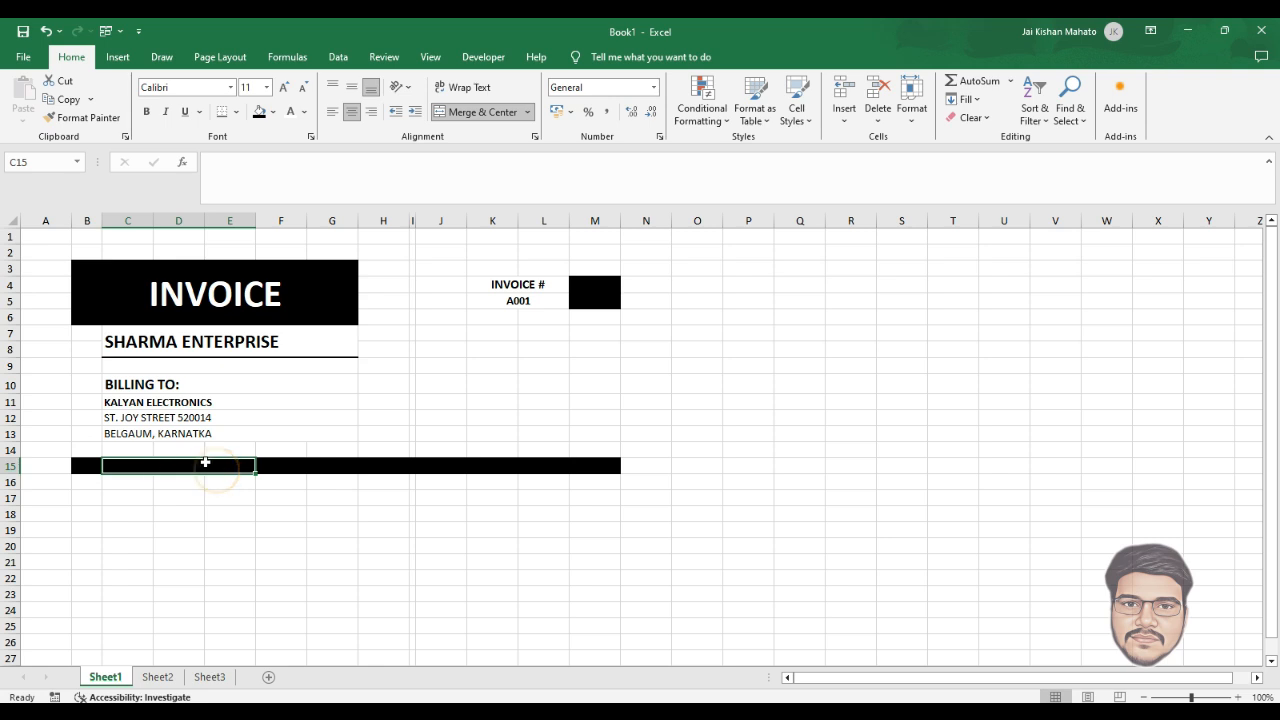
pyautogui.click(287, 472)
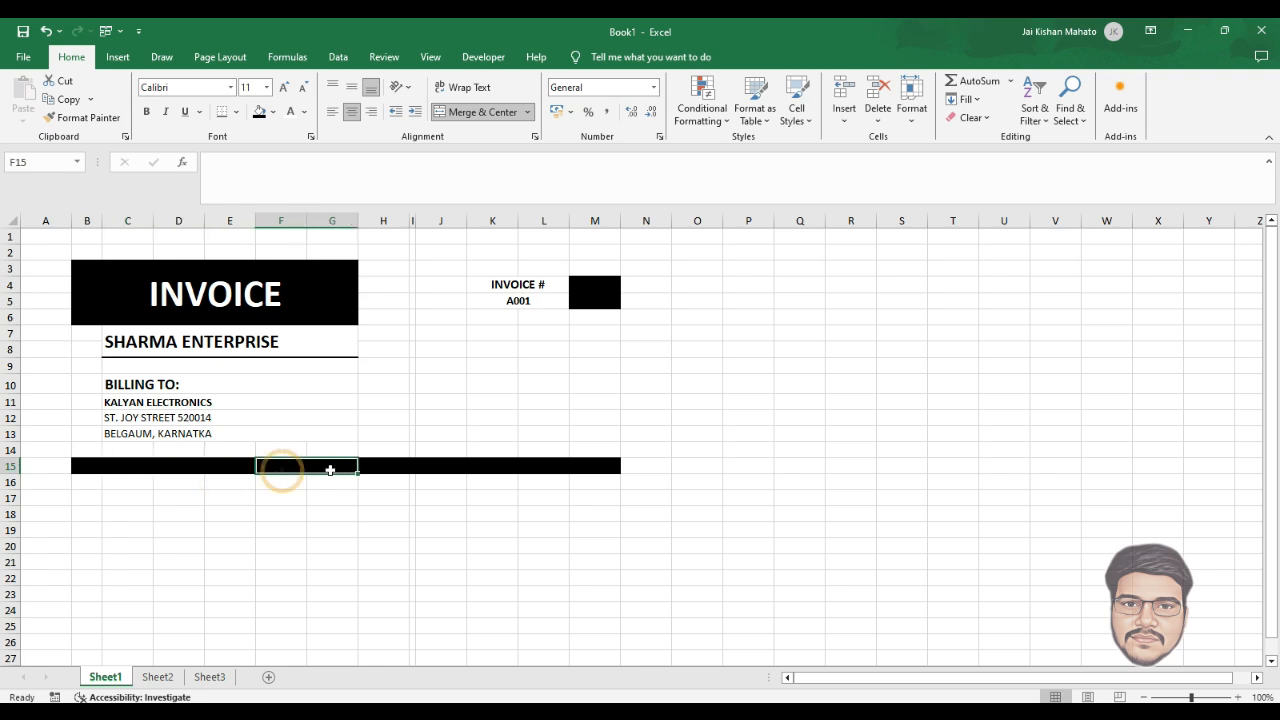
# Step: Extend the merged H15 header cell to H15:J15, and merge and center K15:M15
pyautogui.click(389, 466)
pyautogui.moveTo(391, 466); pyautogui.dragTo(437, 467)
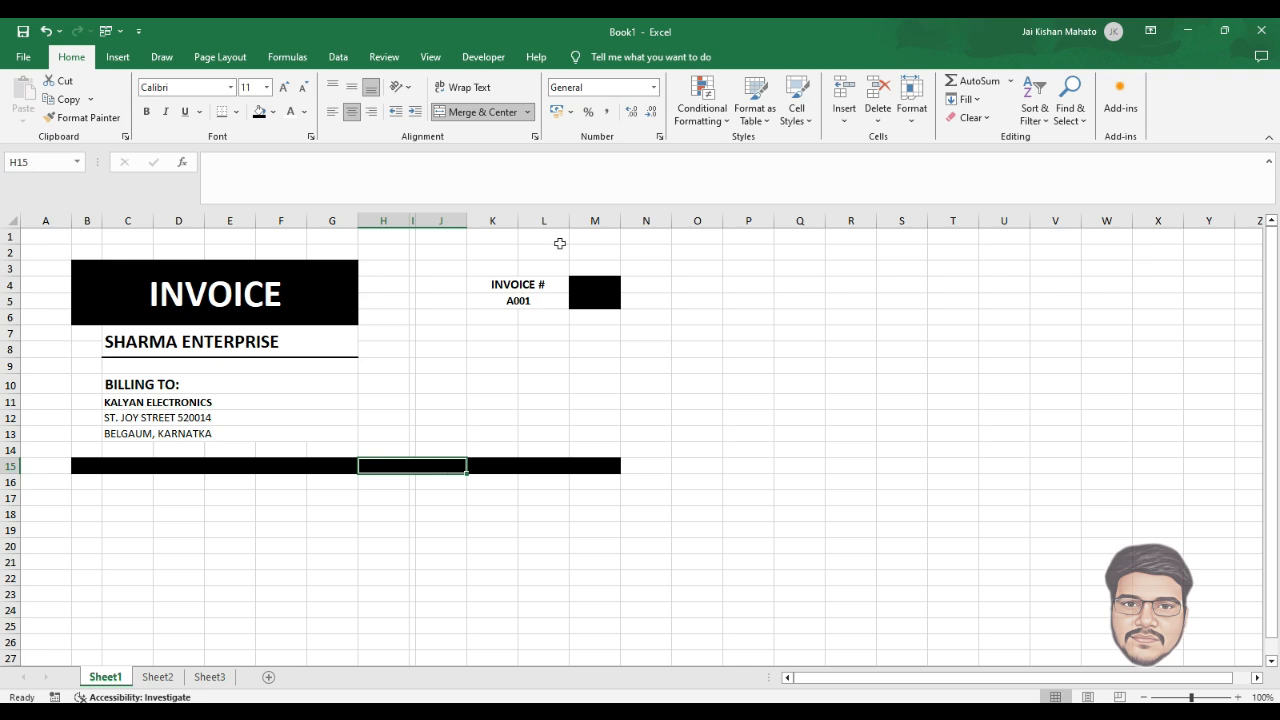
pyautogui.click(493, 115)
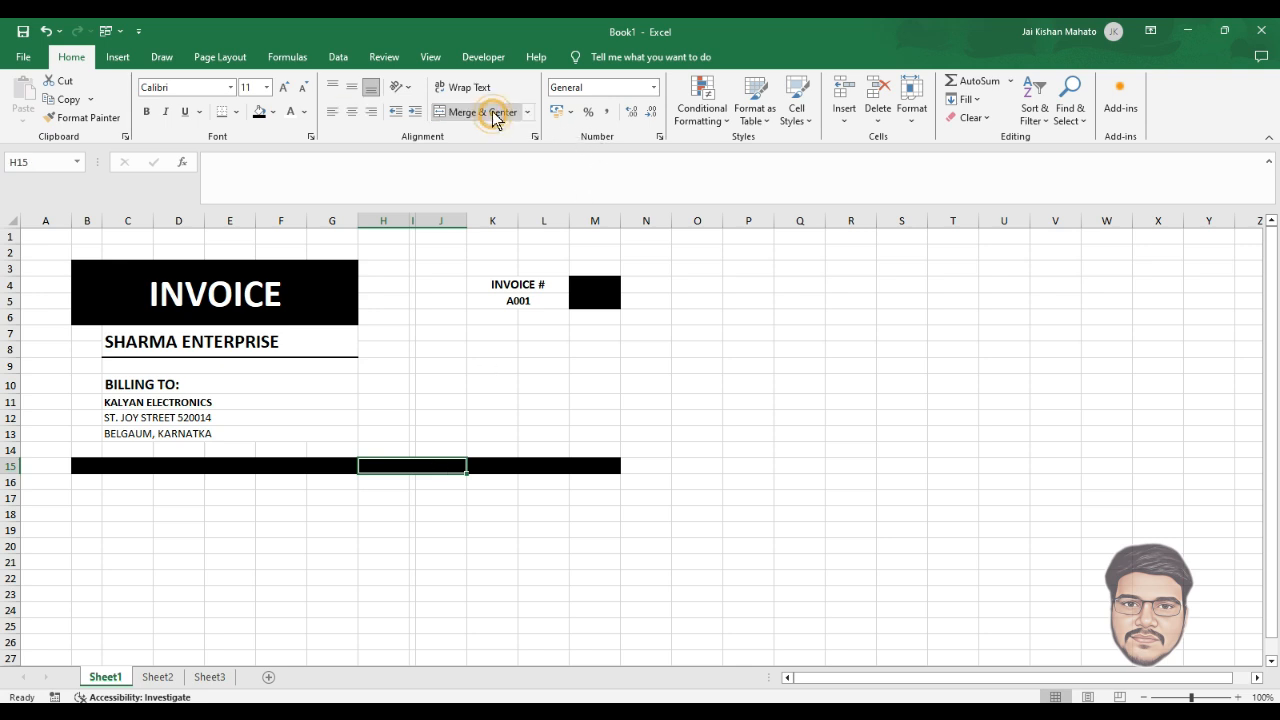
pyautogui.click(492, 111)
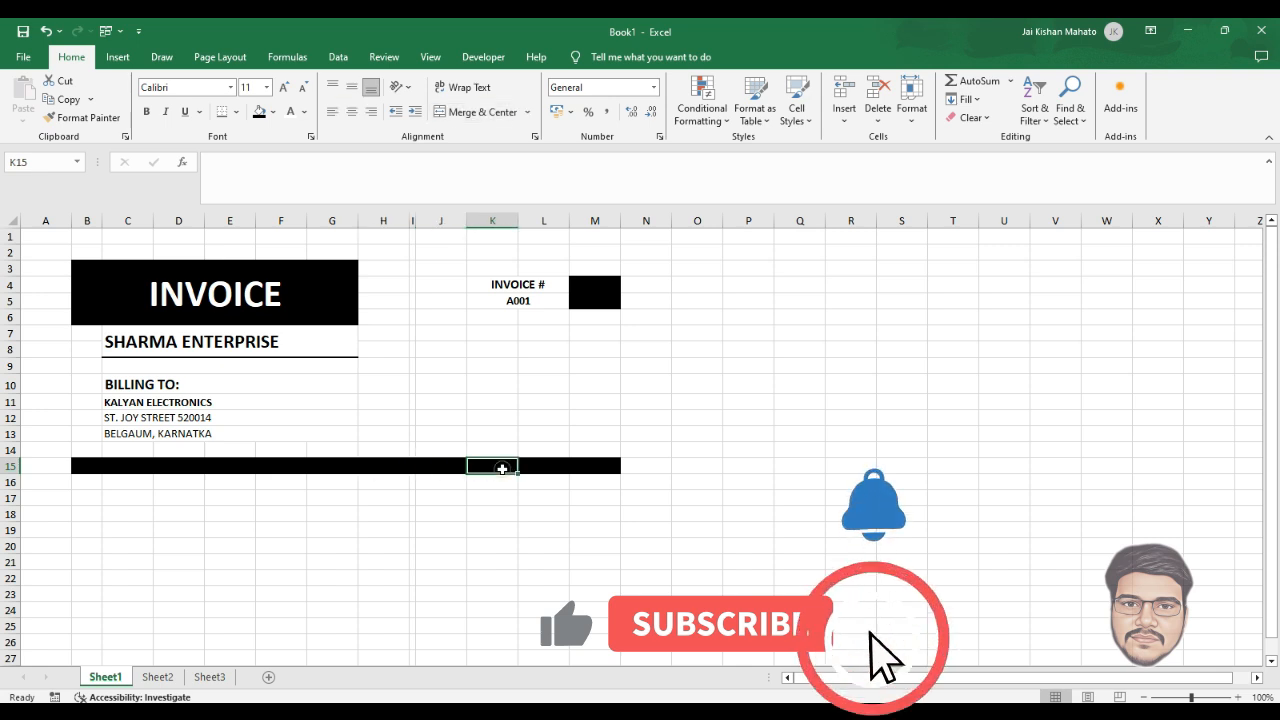
pyautogui.moveTo(501, 466); pyautogui.dragTo(586, 466)
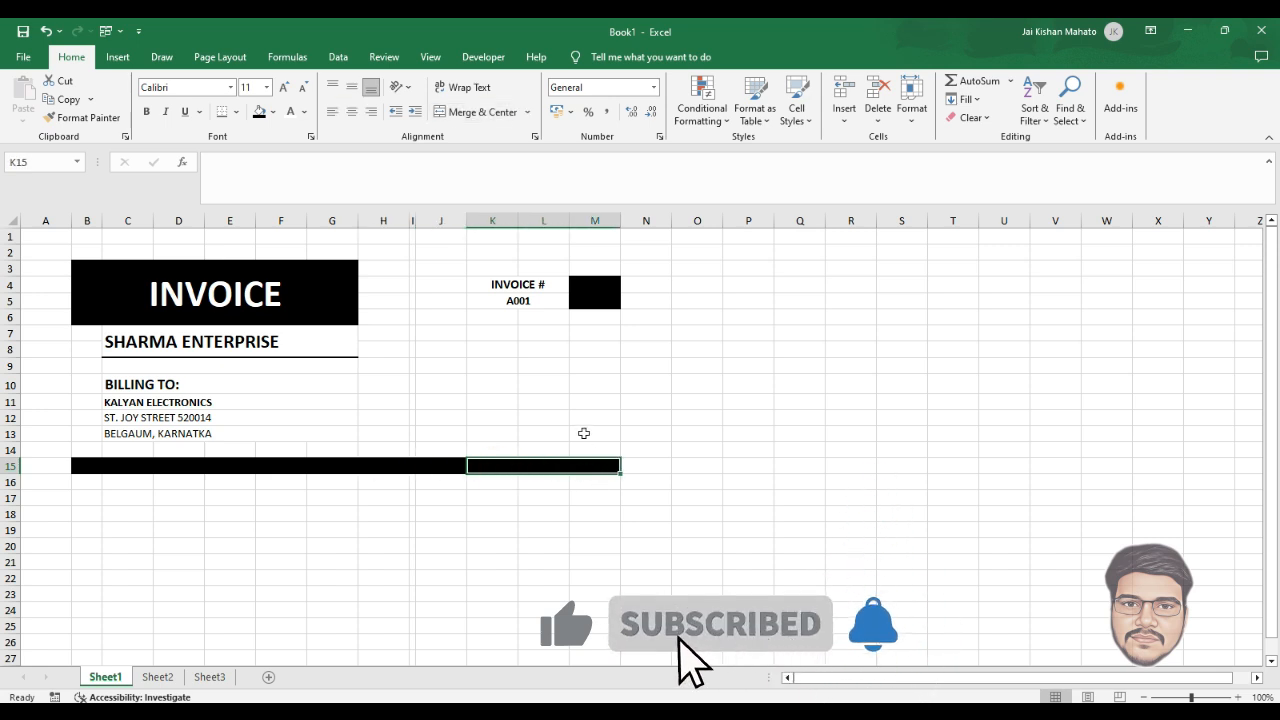
pyautogui.click(474, 112)
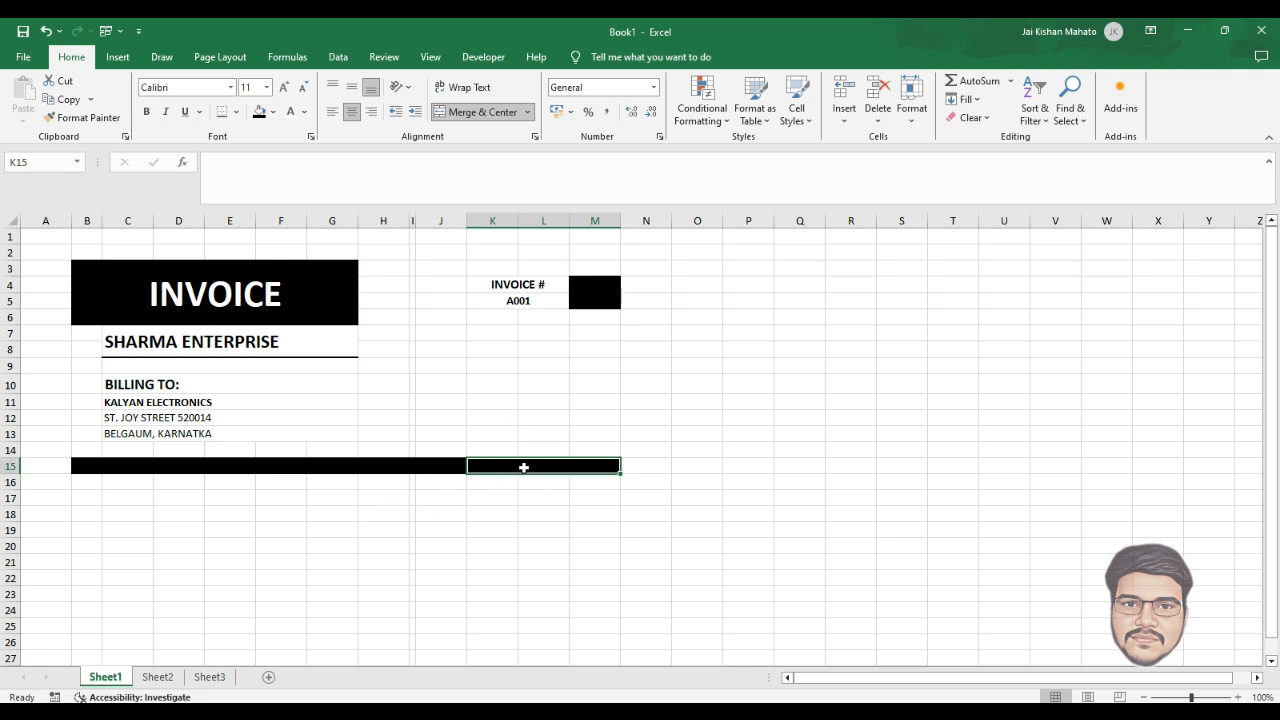
# Step: Merge K15:M26 across so each row of the last table column becomes one cell
pyautogui.moveTo(523, 467); pyautogui.dragTo(510, 643)
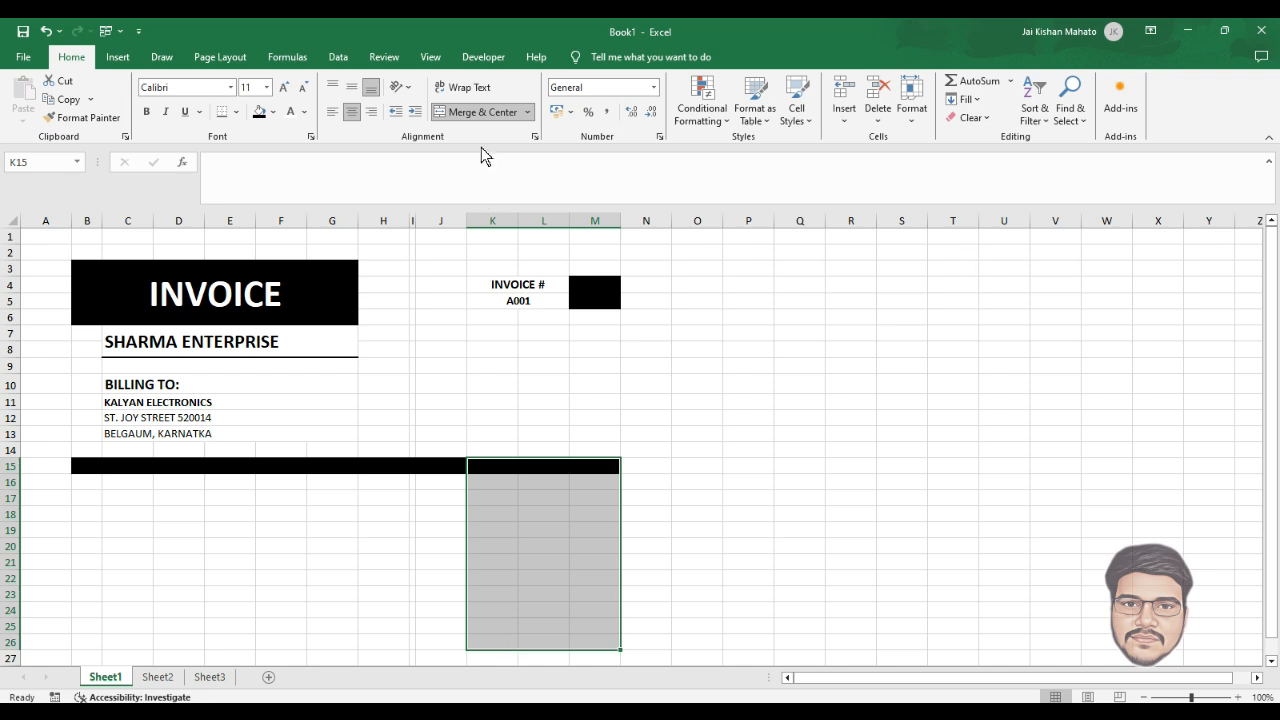
pyautogui.click(529, 118)
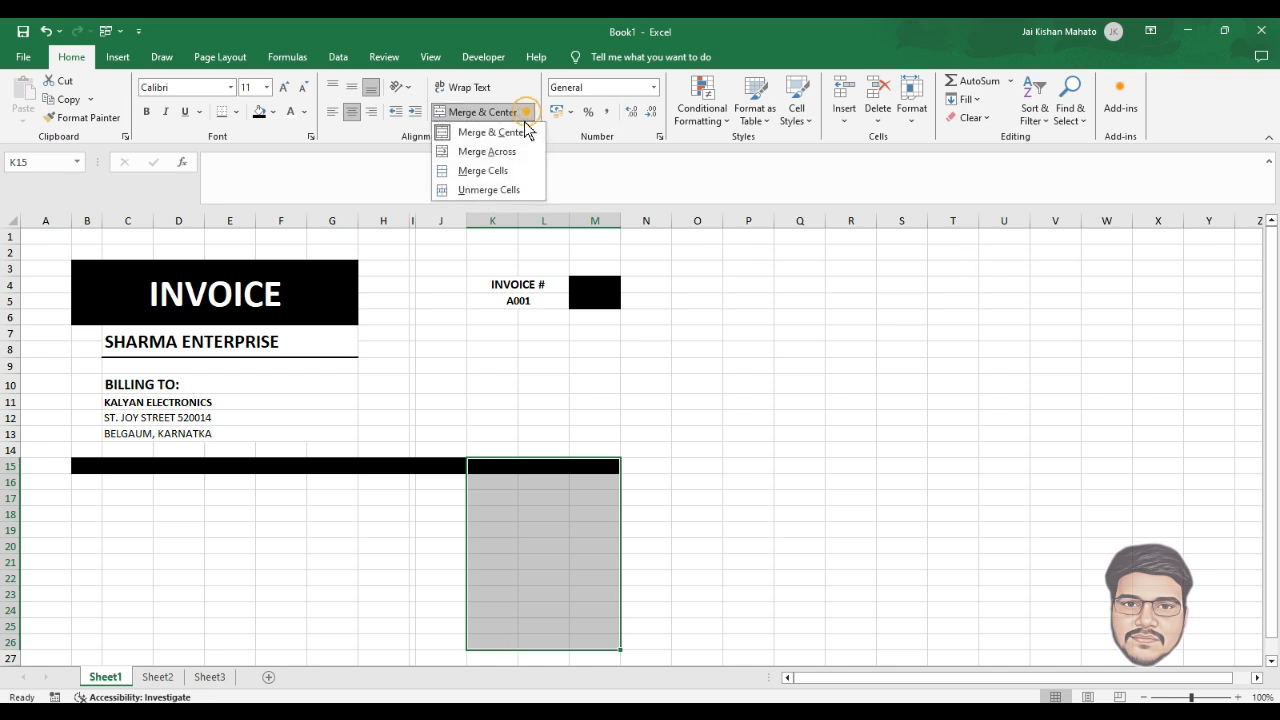
pyautogui.click(512, 152)
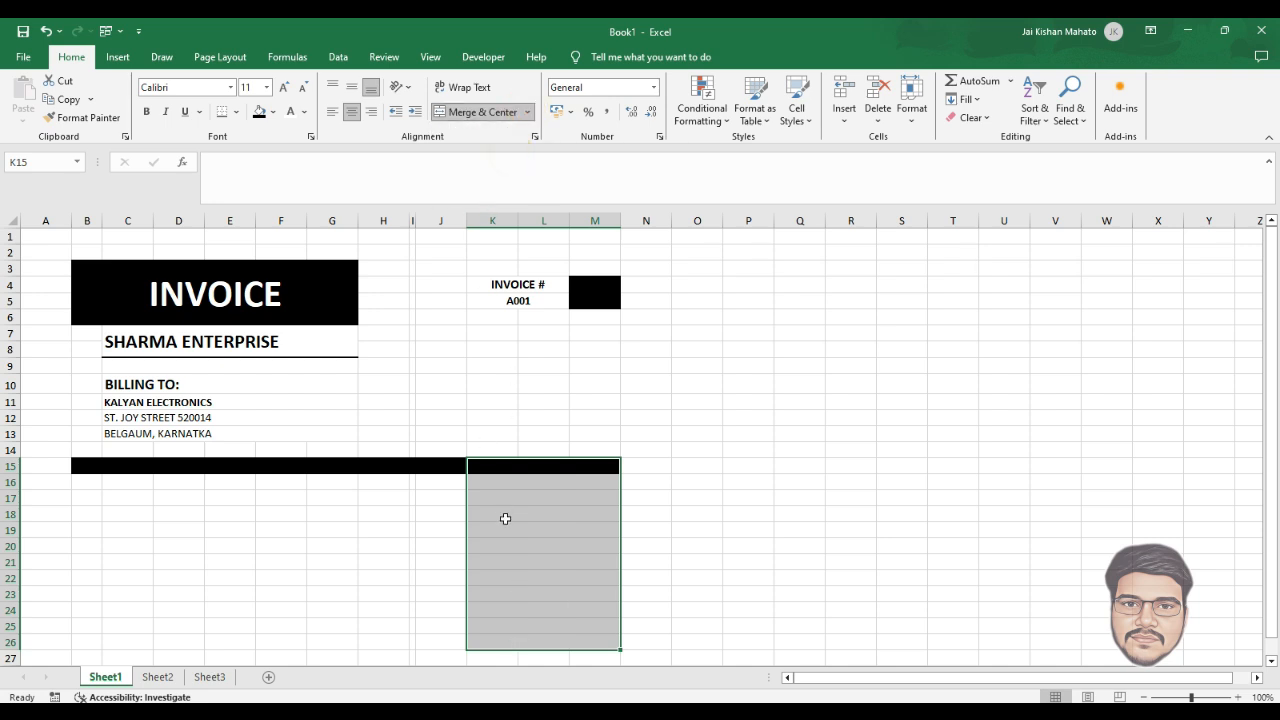
# Step: Merge H15:J26 across so each row of that table column becomes one cell
pyautogui.click(368, 466)
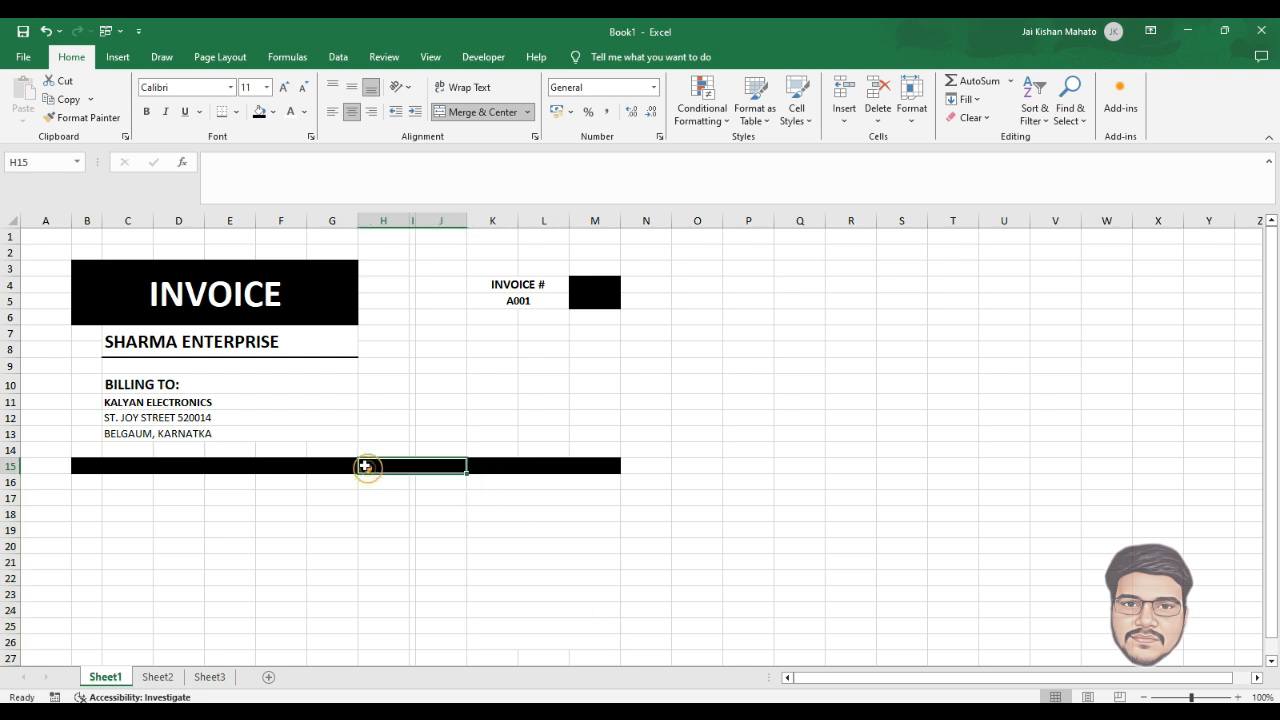
pyautogui.moveTo(388, 465); pyautogui.dragTo(420, 641)
pyautogui.click(524, 112)
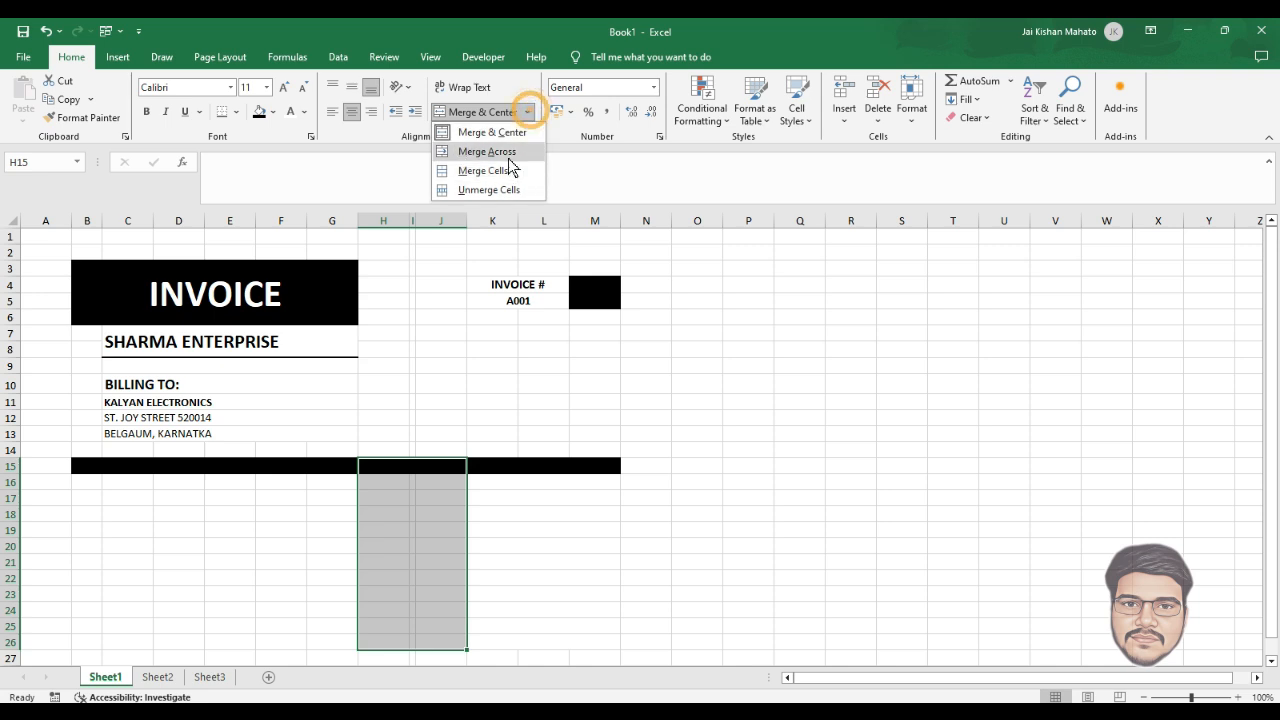
pyautogui.click(506, 150)
# Step: Merge C15:E26 and F15:G26 across so each row of both table columns becomes one cell
pyautogui.moveTo(140, 467); pyautogui.dragTo(184, 637)
pyautogui.click(527, 112)
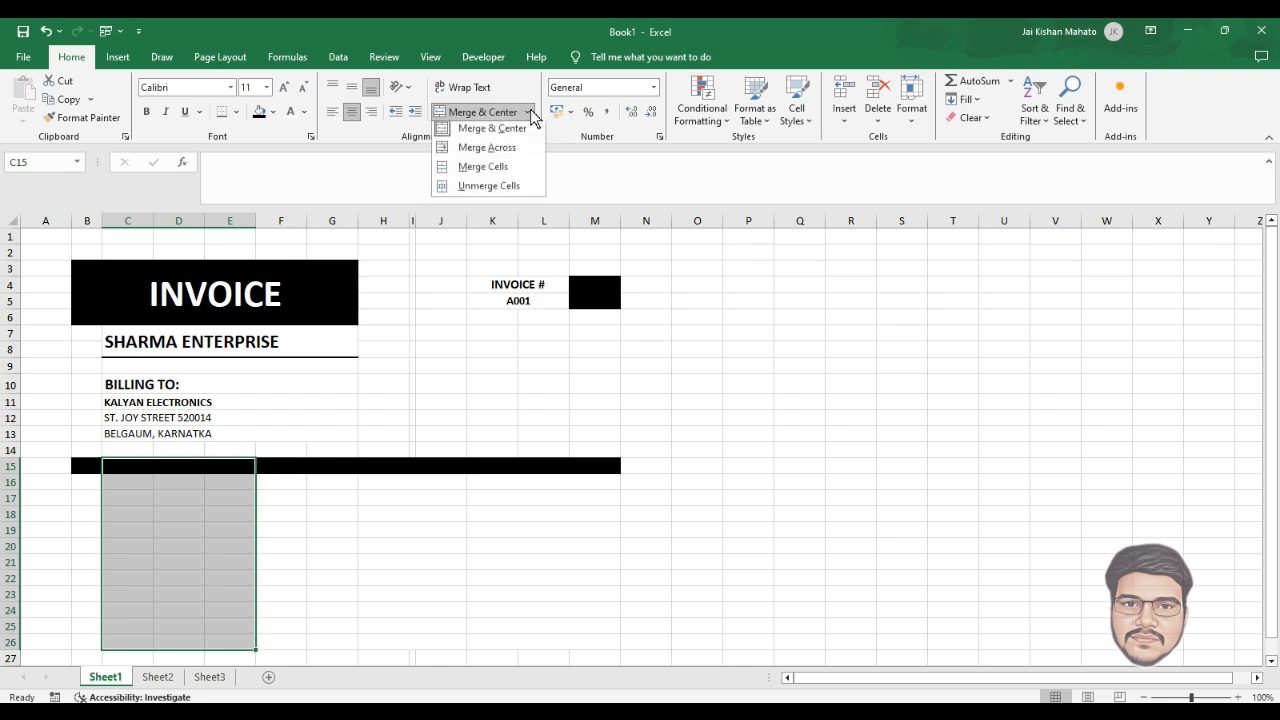
pyautogui.click(511, 152)
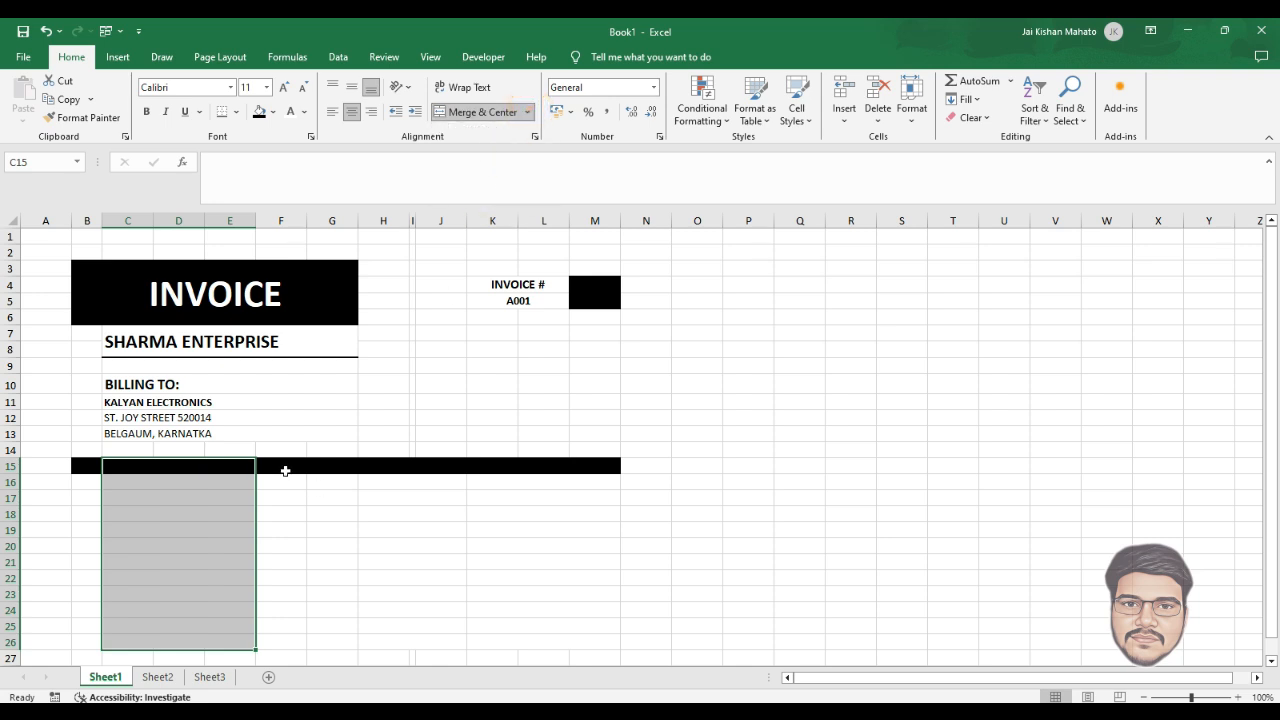
pyautogui.moveTo(285, 468); pyautogui.dragTo(309, 623)
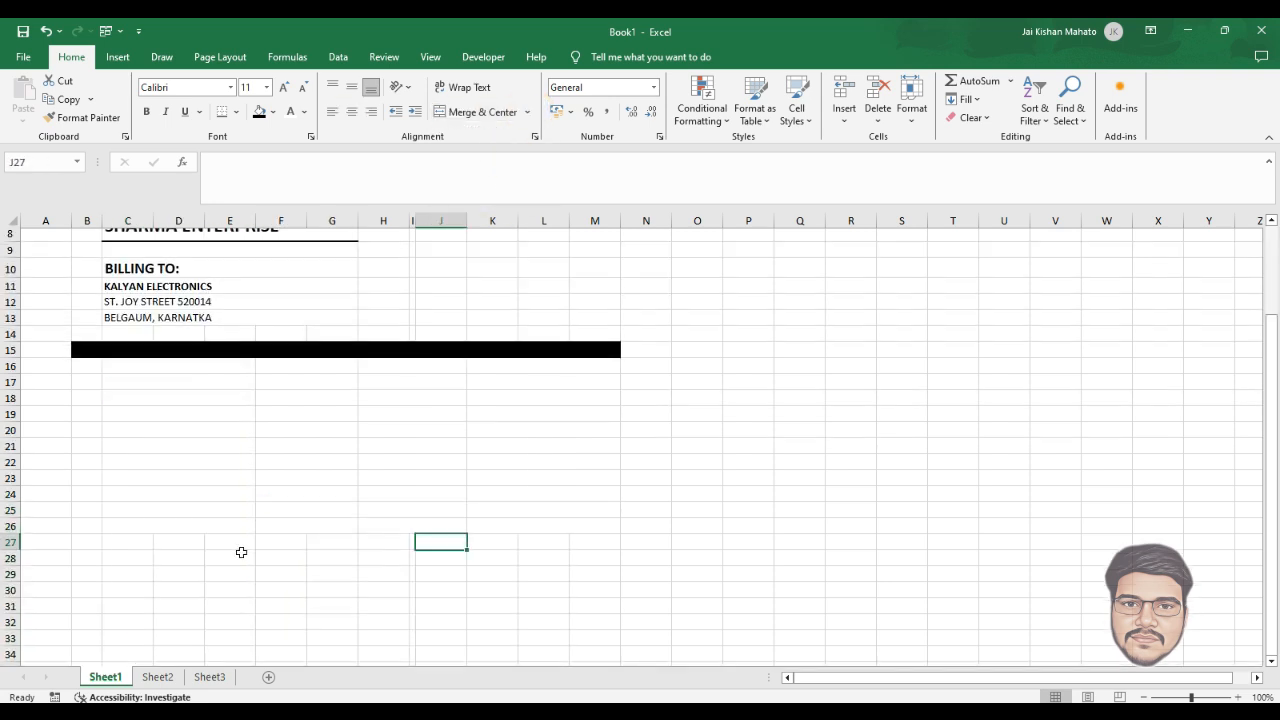
# Step: Enter PRO in header cell C15 and set the font color of the black header cells C15:M15 to white
pyautogui.scroll(2, 243, 551)
pyautogui.click(165, 468)
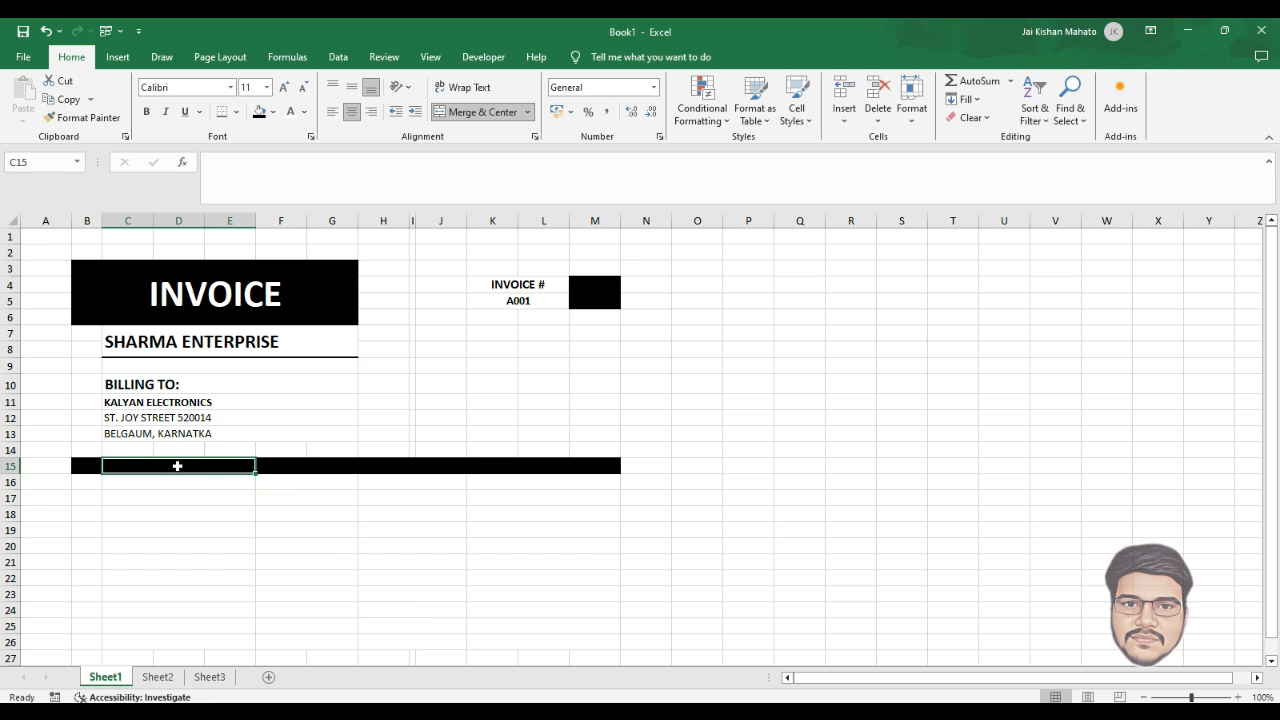
pyautogui.write('PRO')
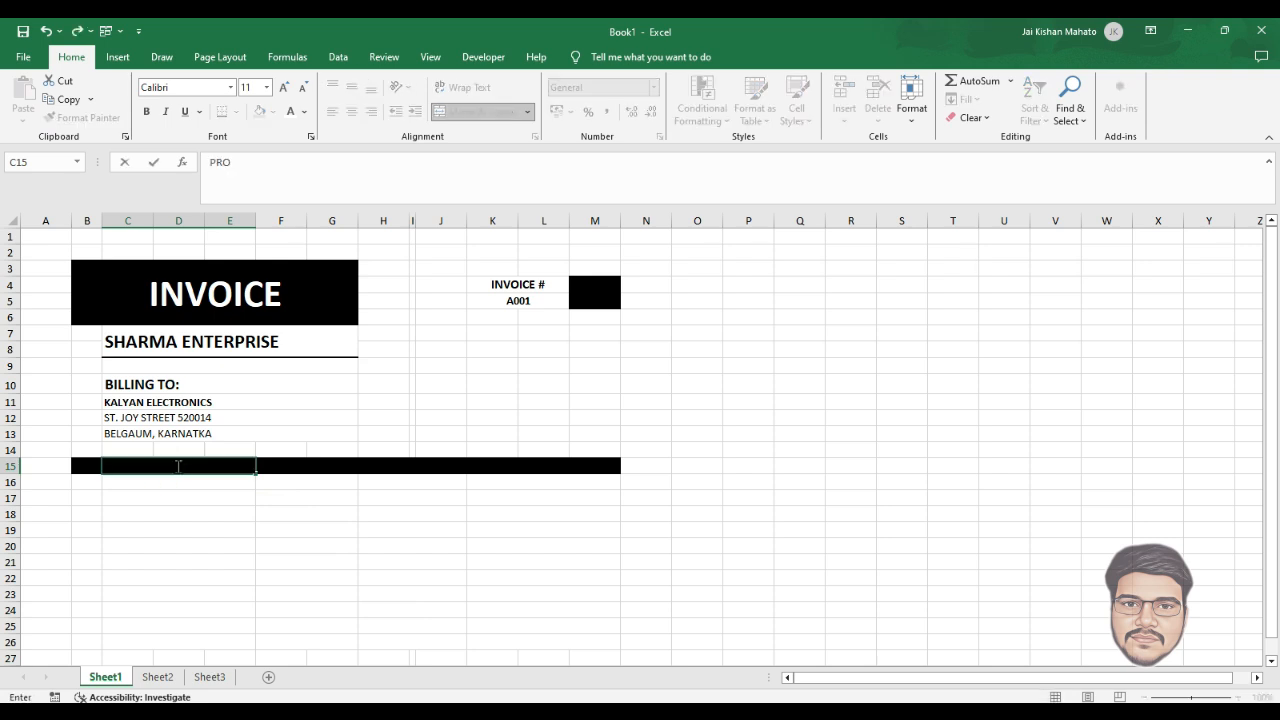
pyautogui.moveTo(214, 480); pyautogui.dragTo(600, 466)
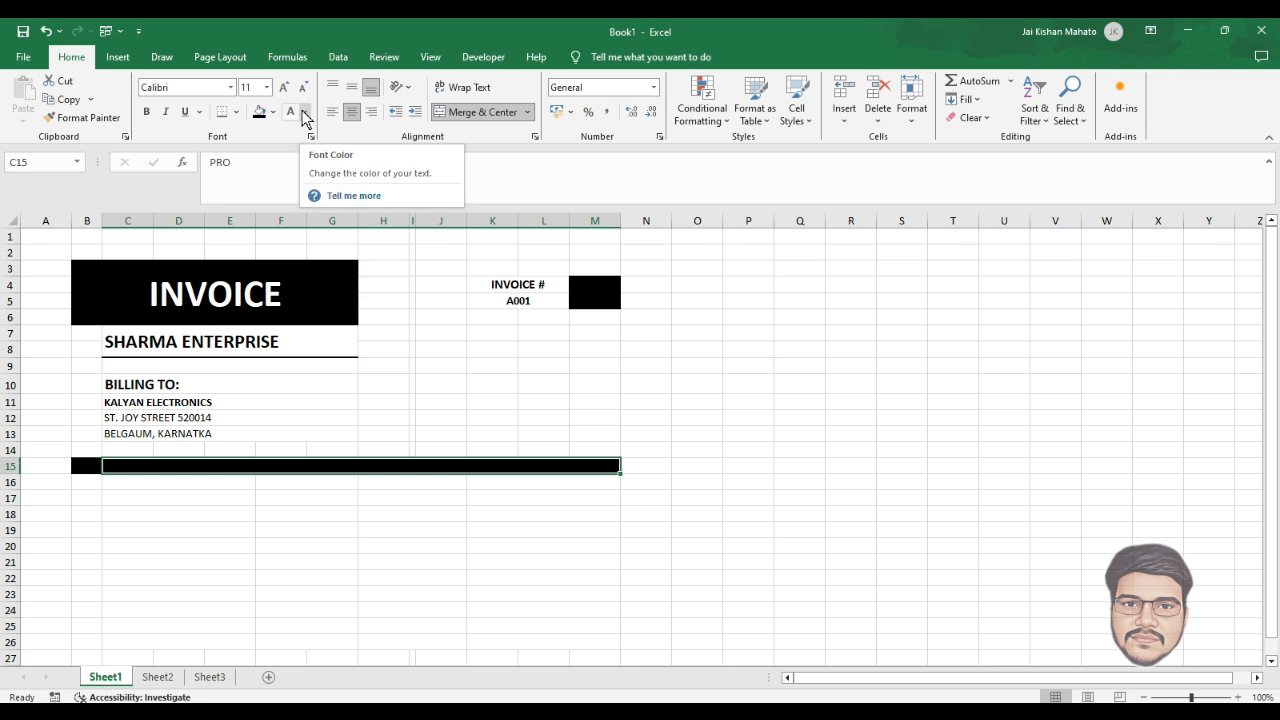
pyautogui.click(290, 111)
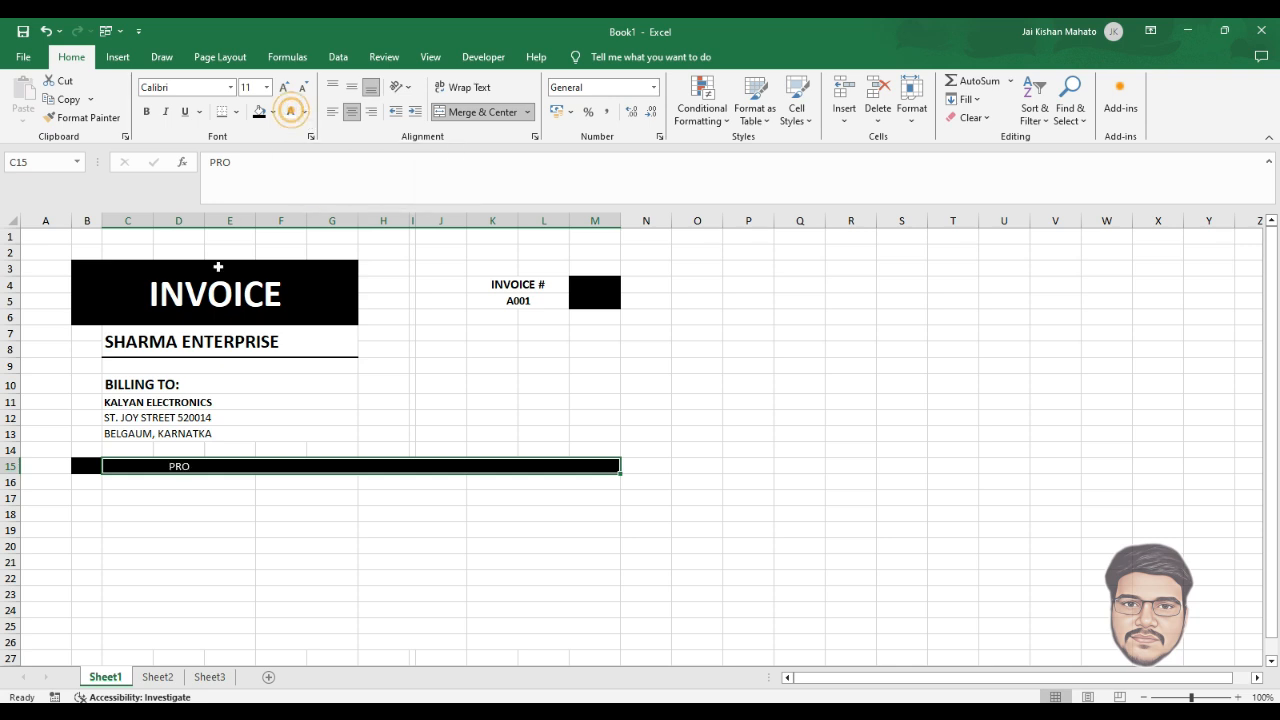
# Step: Complete the C15 header as PRODUCTS and enter RATE, QTY and TOTAL in header cells F15, H15 and K15
pyautogui.click(204, 465)
pyautogui.doubleClick(207, 463)
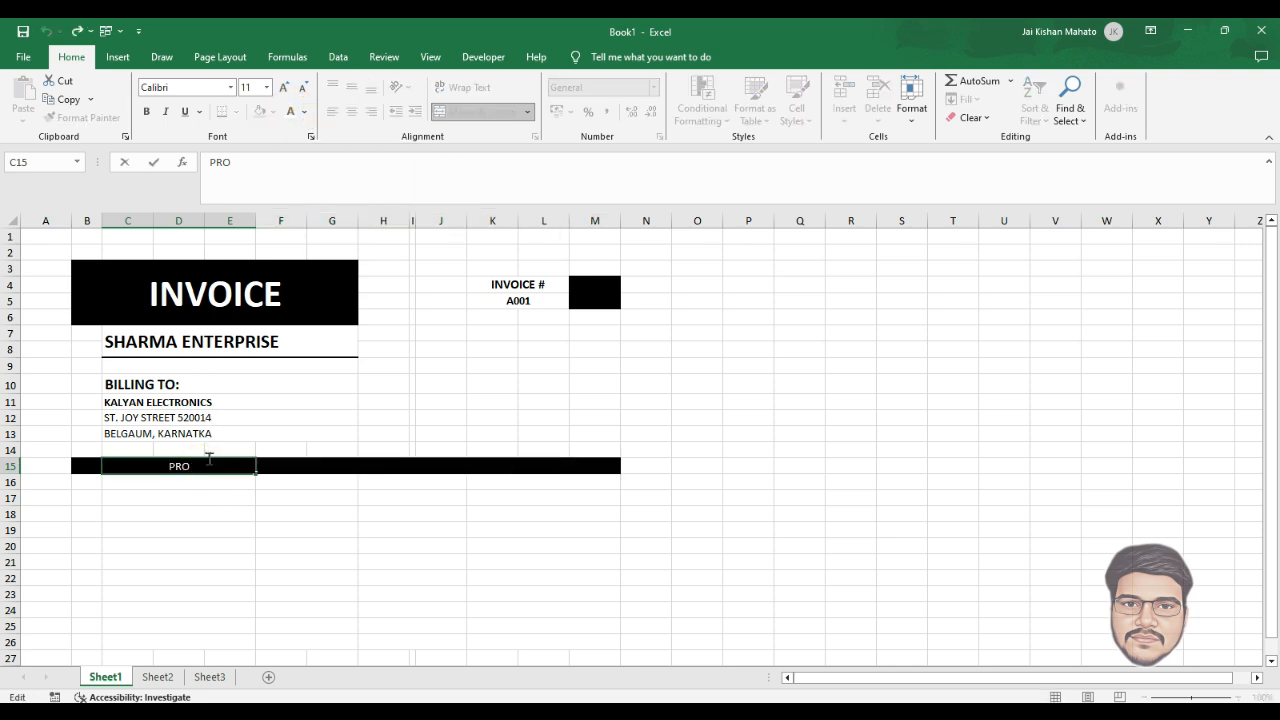
pyautogui.write('DUCTS')
pyautogui.press('Tab')
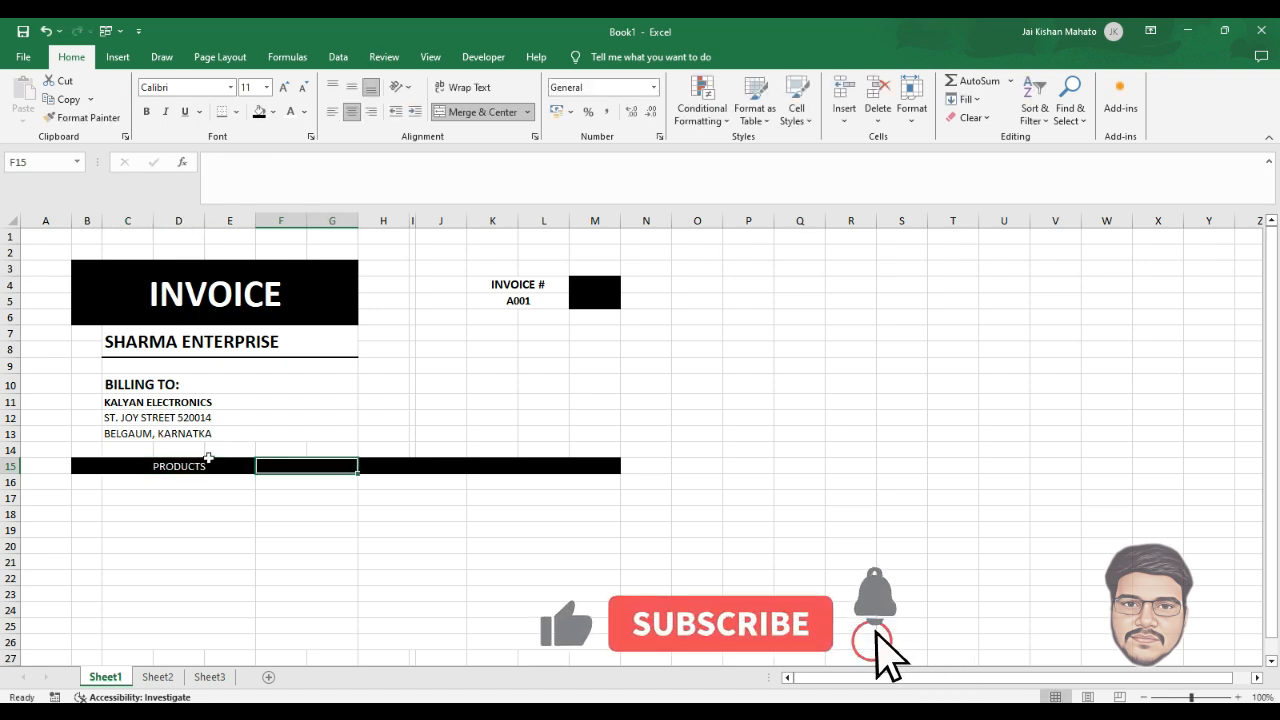
pyautogui.write('RATE')
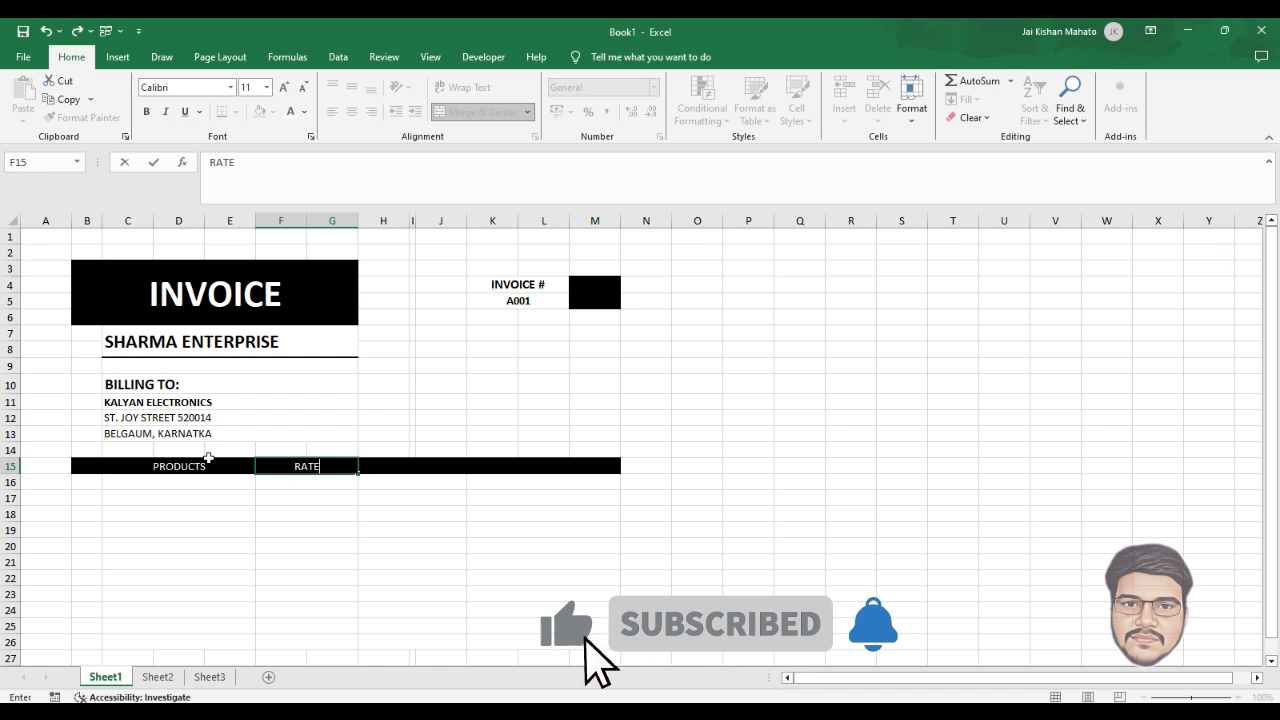
pyautogui.press('Tab')
pyautogui.write('QTY')
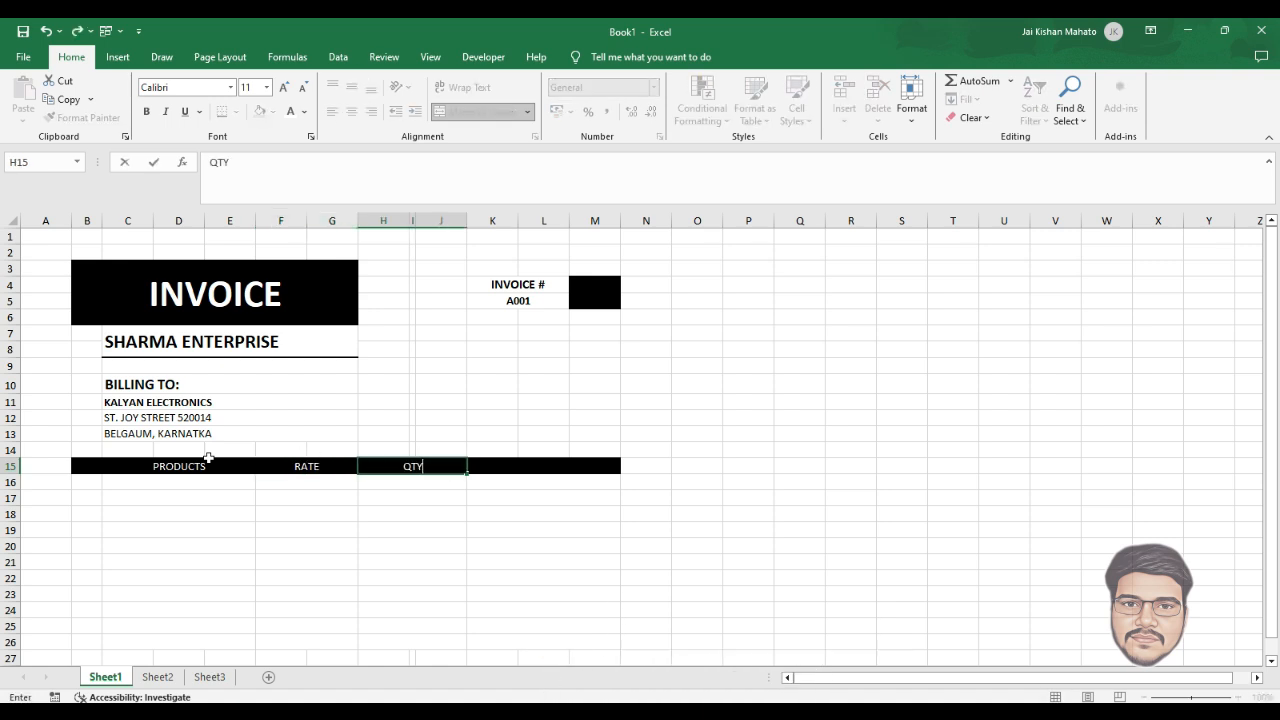
pyautogui.press('Tab')
pyautogui.write('TOTA')
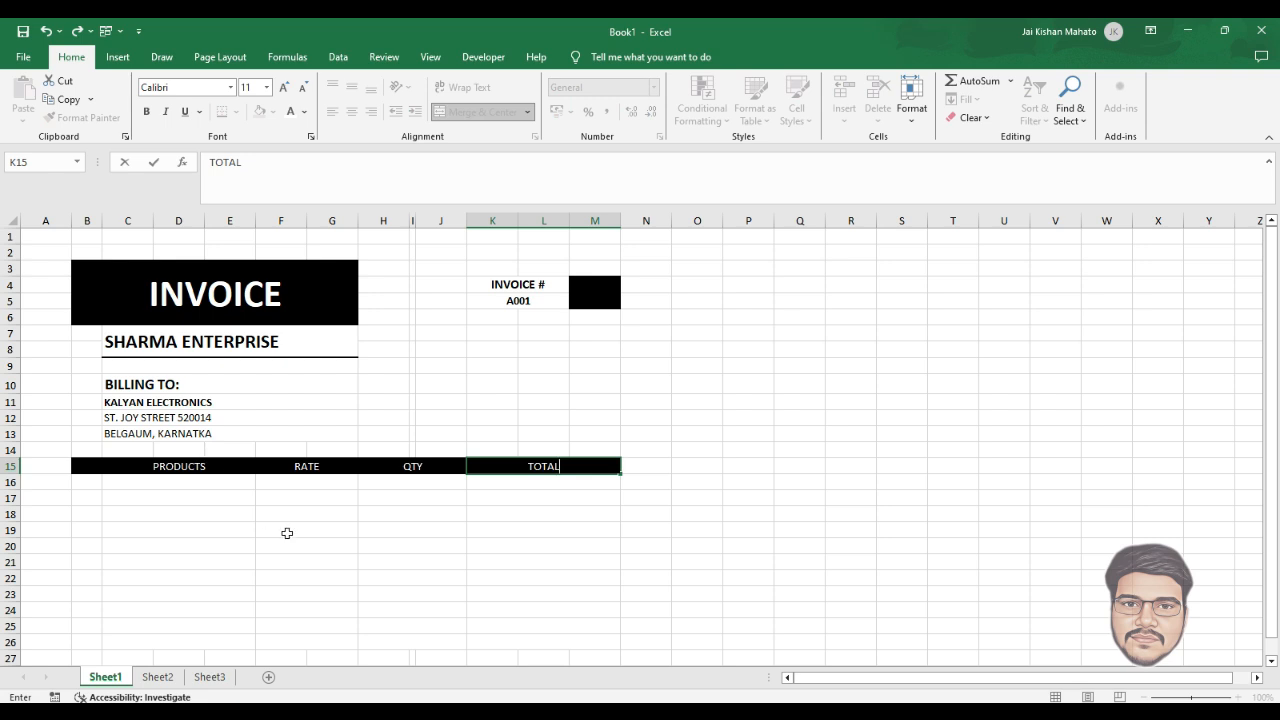
# Step: Merge J27:K29 and L27:M29 across below the item table, giving one label cell and one amount cell per row
pyautogui.scroll(-7, 500, 580)
pyautogui.scroll(4, 503, 583)
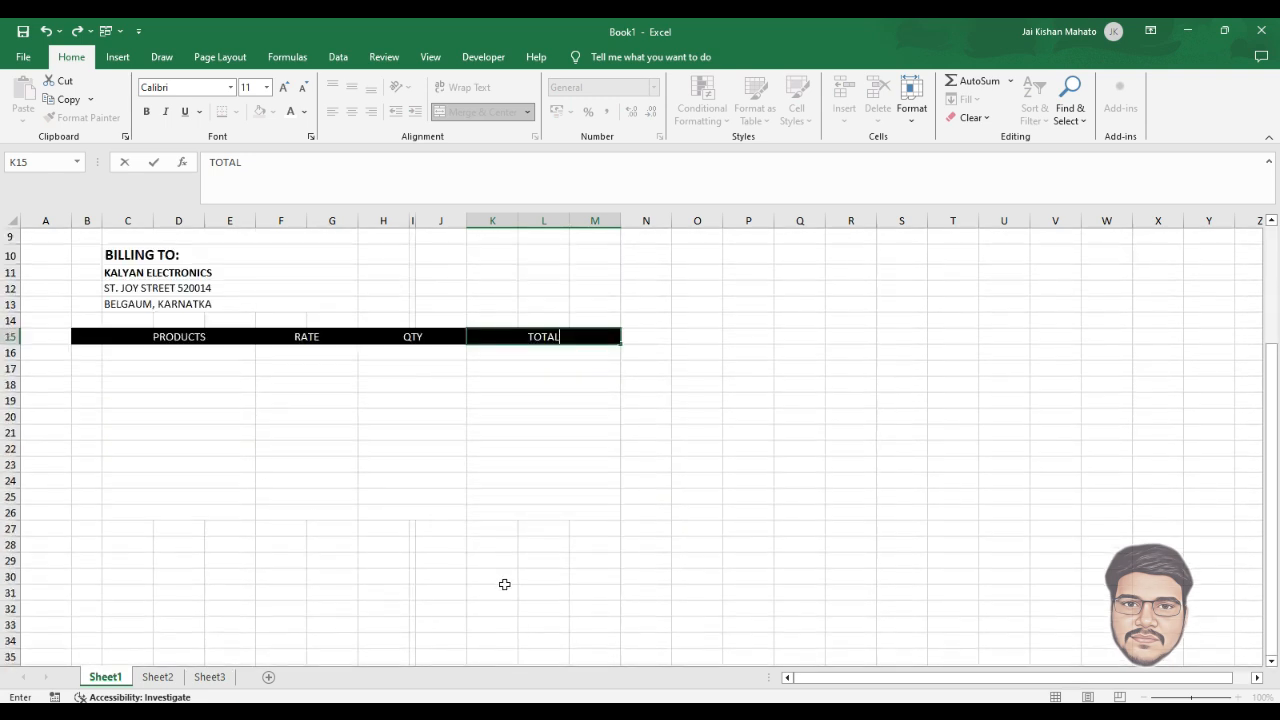
pyautogui.click(484, 516)
pyautogui.moveTo(440, 532); pyautogui.dragTo(487, 546)
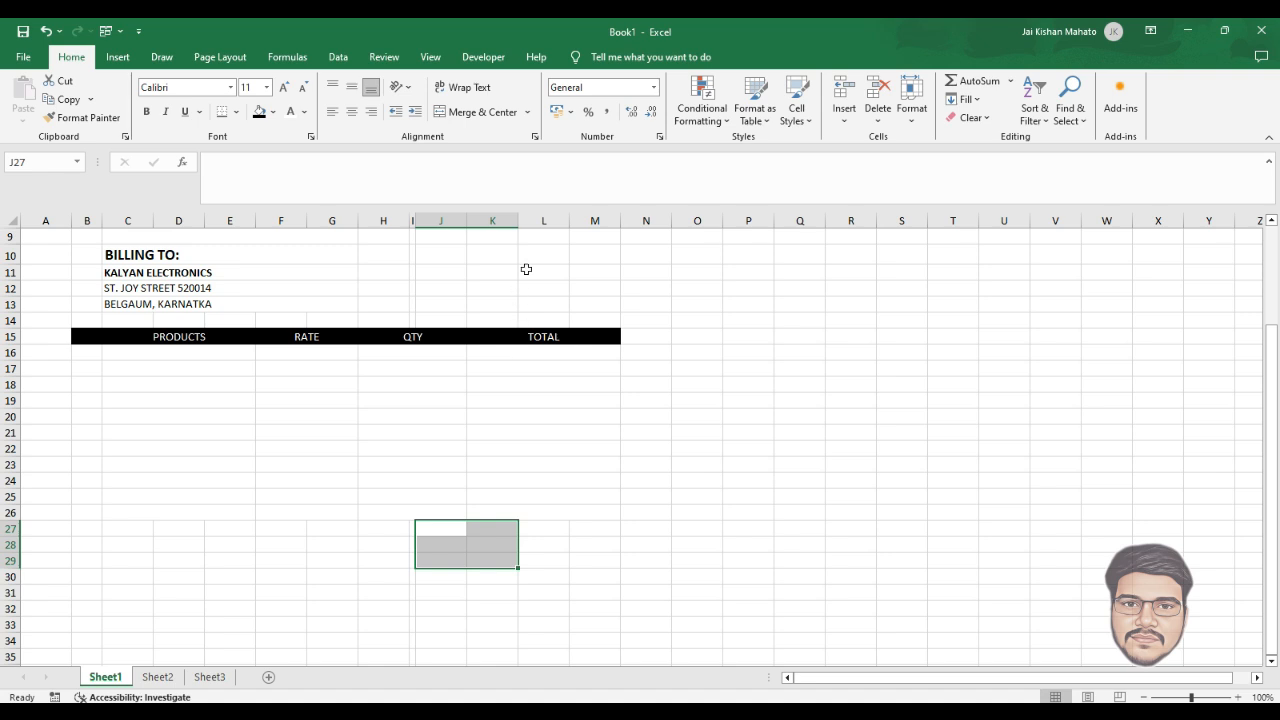
pyautogui.click(527, 112)
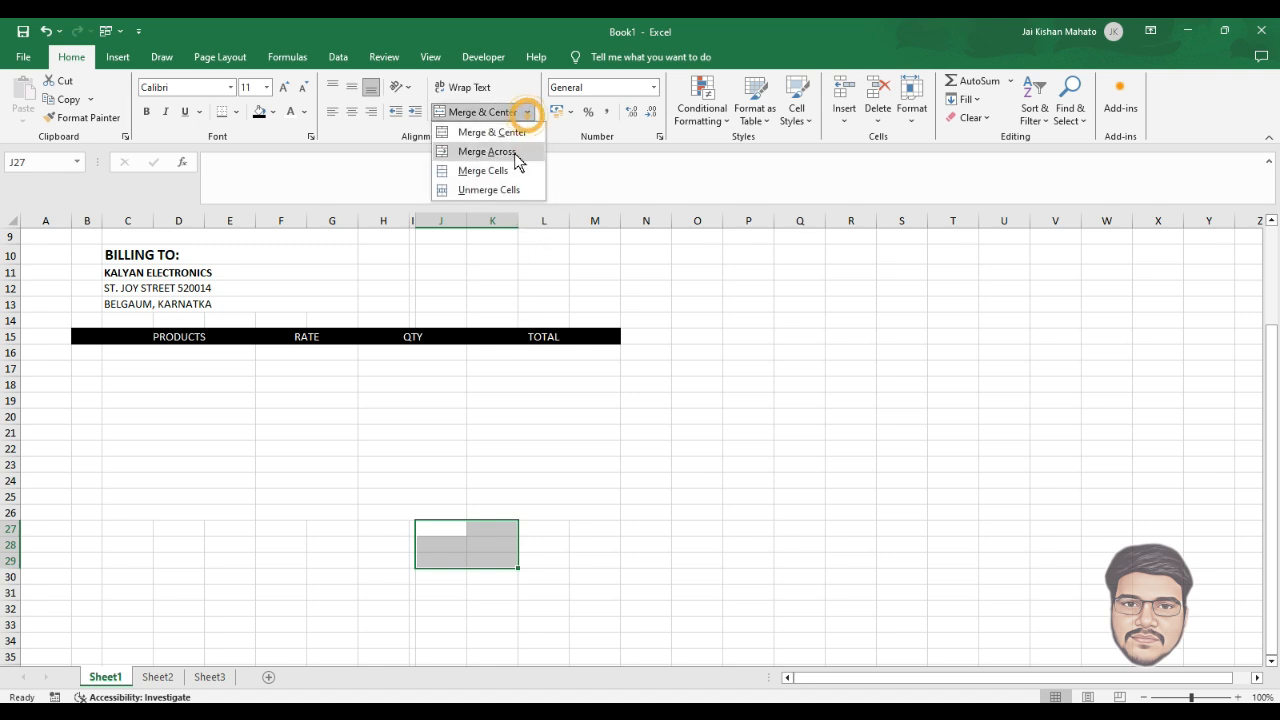
pyautogui.click(509, 155)
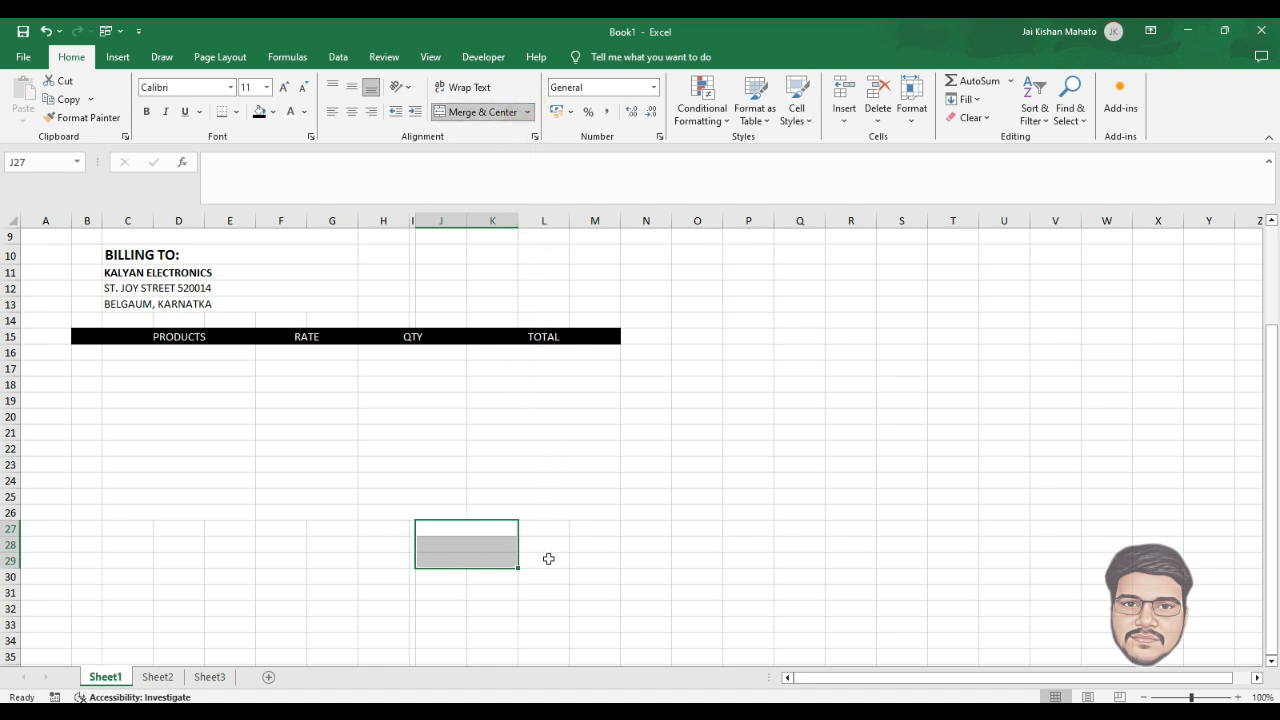
pyautogui.moveTo(548, 532); pyautogui.dragTo(588, 558)
pyautogui.click(527, 112)
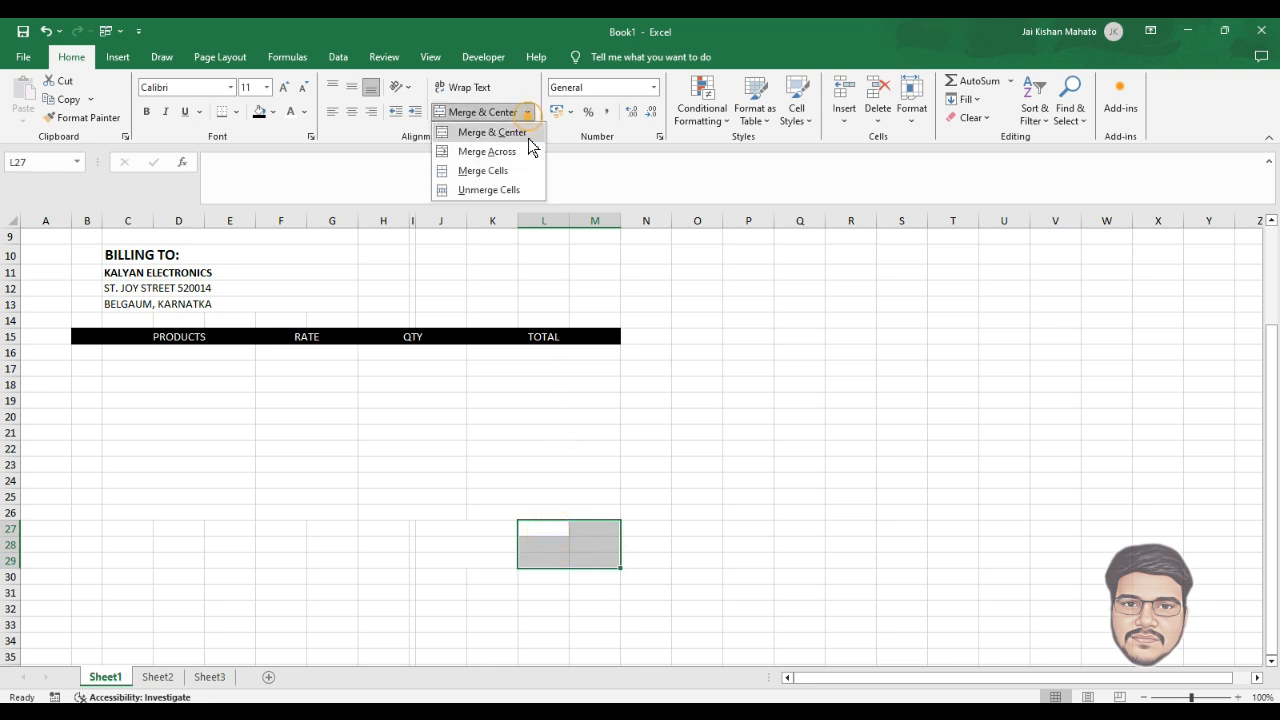
pyautogui.click(522, 152)
# Step: Enter the labels SUB TOTAL, TAX and TOTAL in the merged cells J27, J28 and J29
pyautogui.click(460, 522)
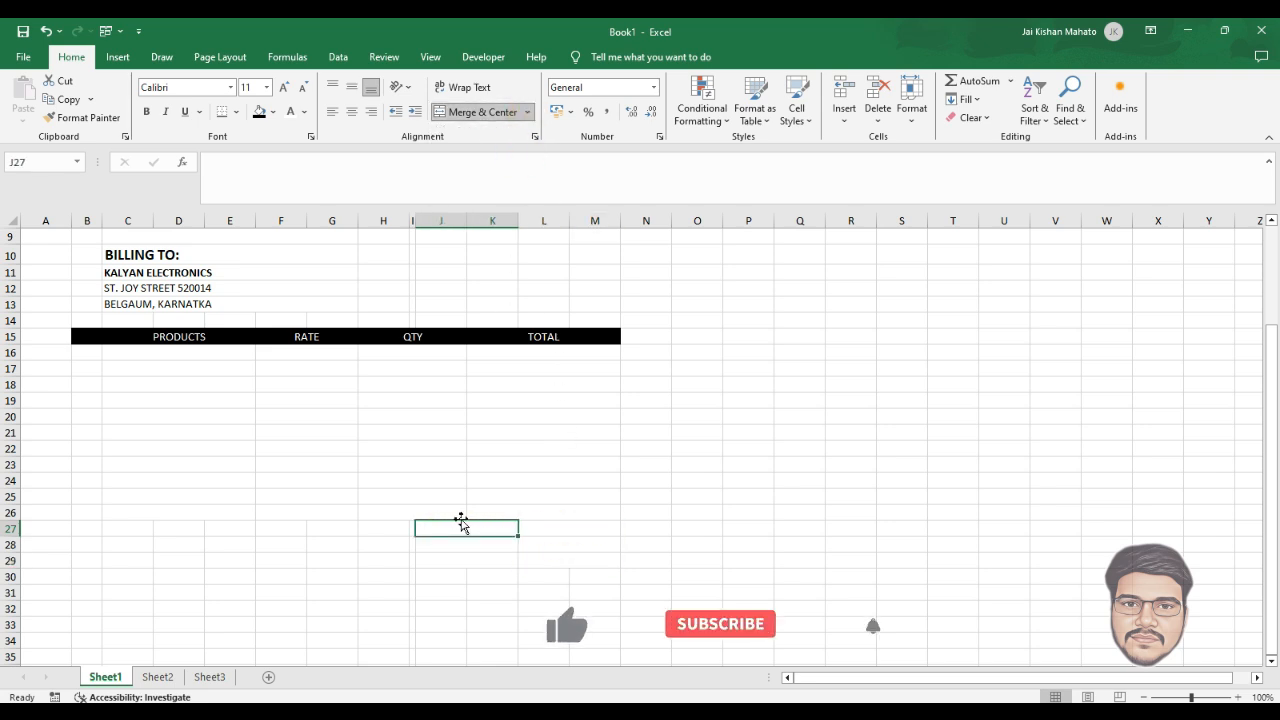
pyautogui.write('SUB TOTAL')
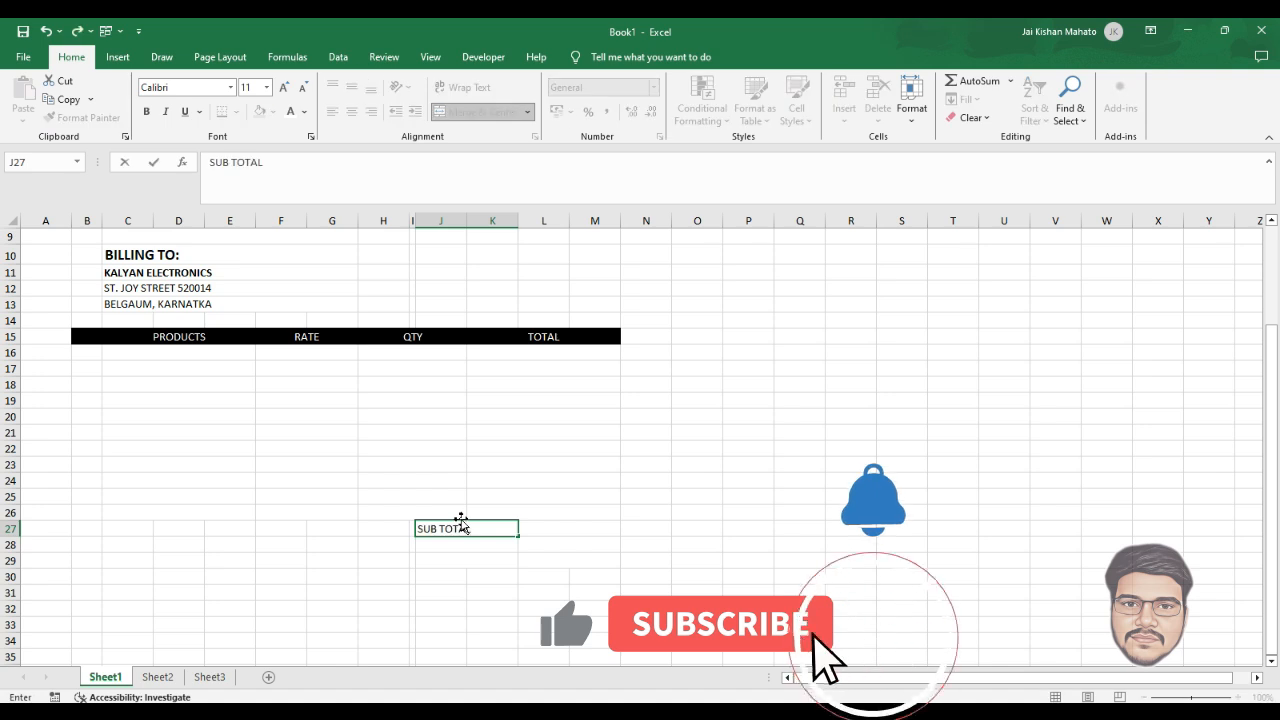
pyautogui.press('Return')
pyautogui.write('TAX')
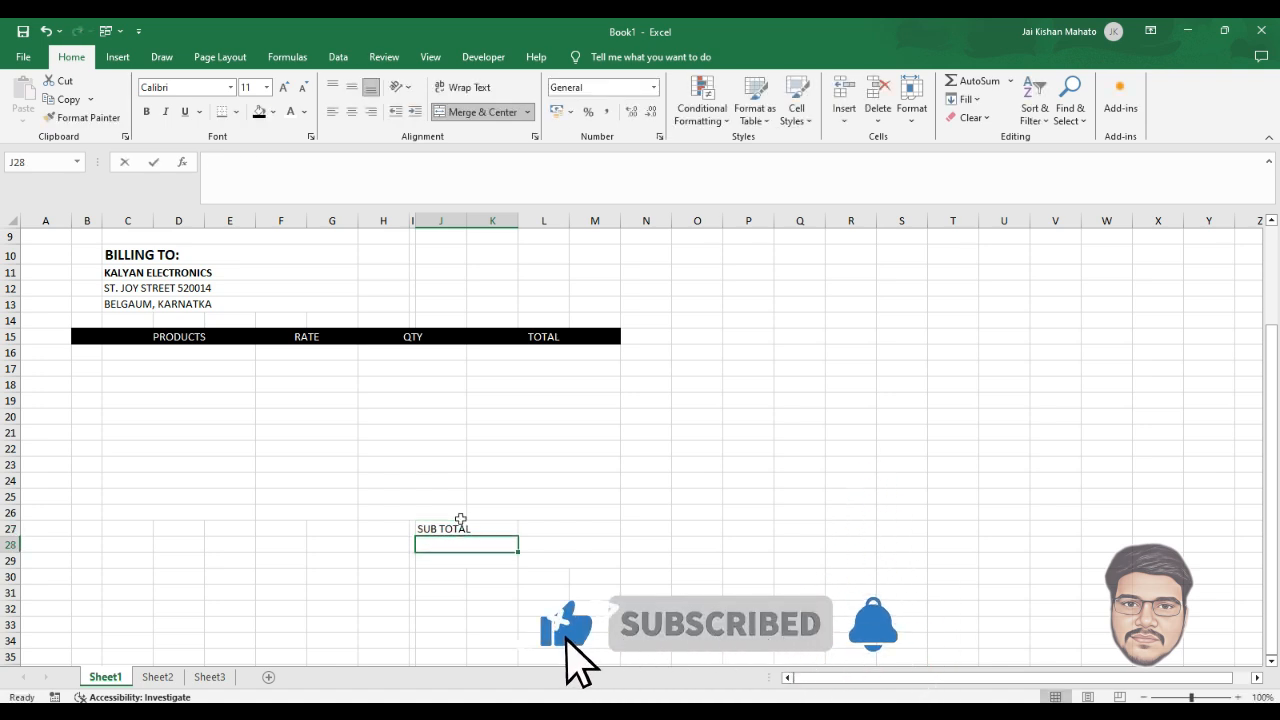
pyautogui.press('Return')
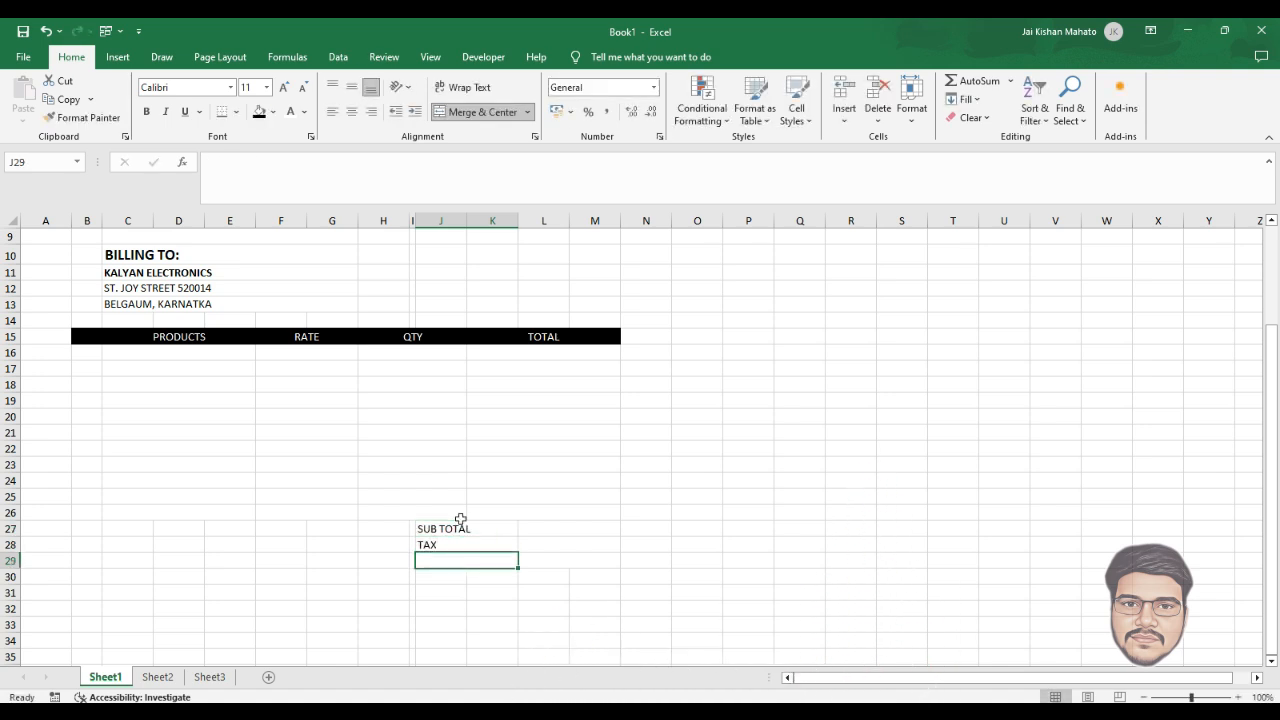
pyautogui.write('TOTAL')
pyautogui.click(543, 543)
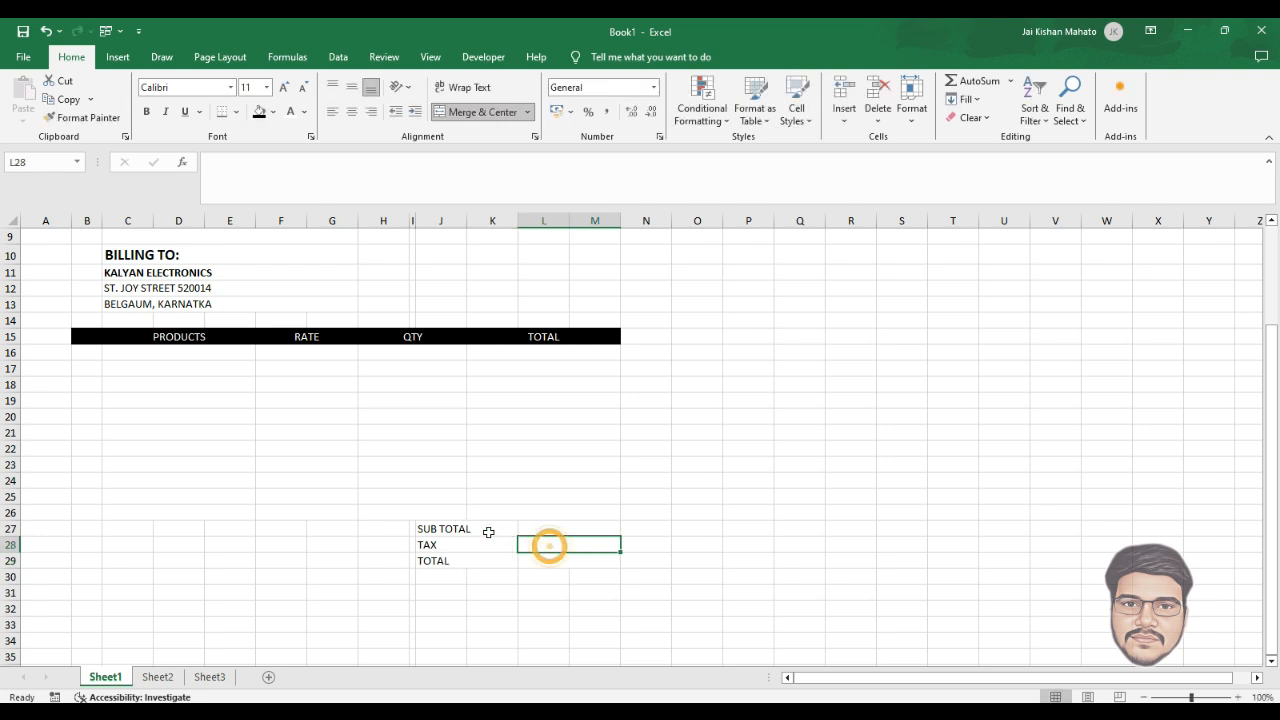
# Step: Format the labels in J27:K29 as bold, middle-aligned, left-aligned and font size 12
pyautogui.moveTo(471, 529); pyautogui.dragTo(466, 566)
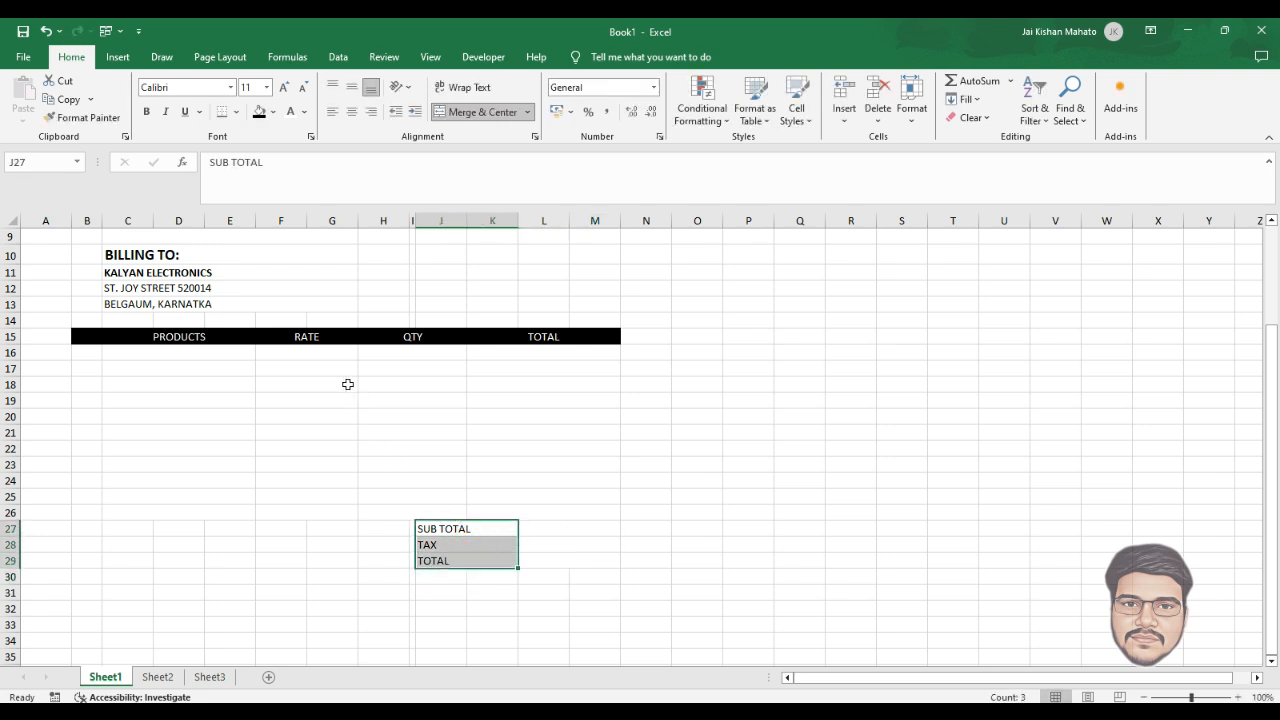
pyautogui.click(146, 111)
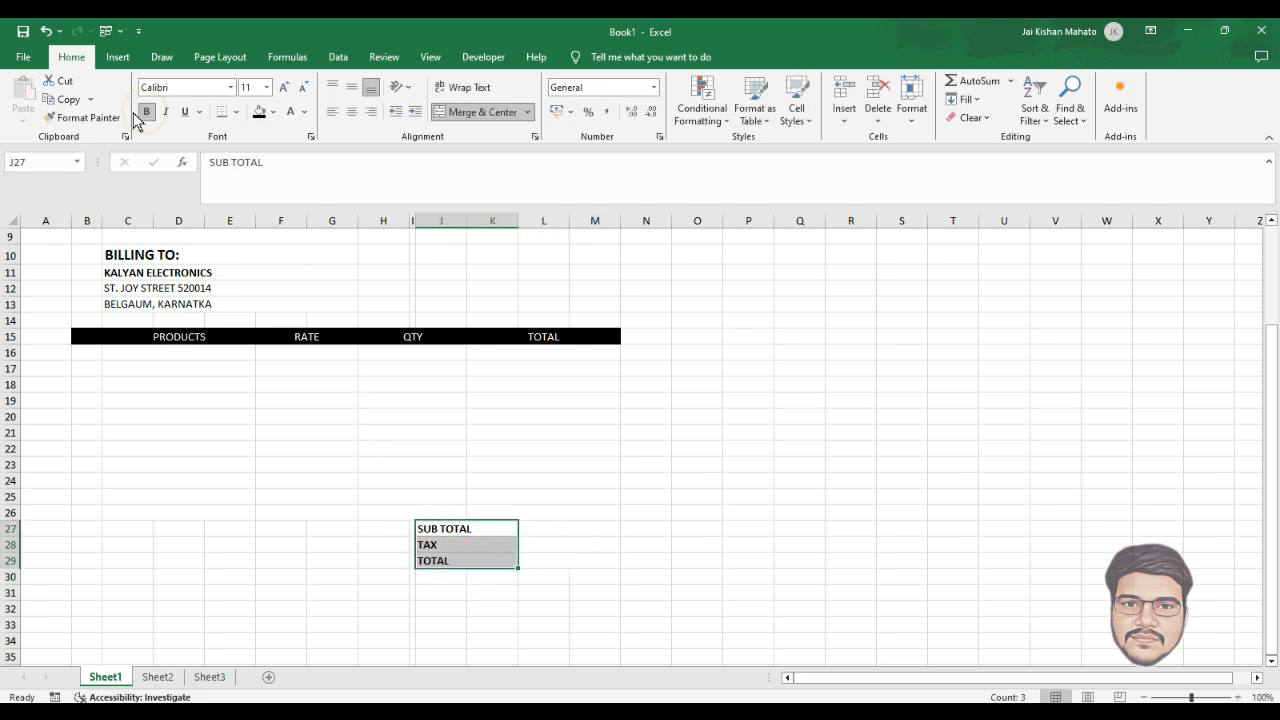
pyautogui.click(351, 87)
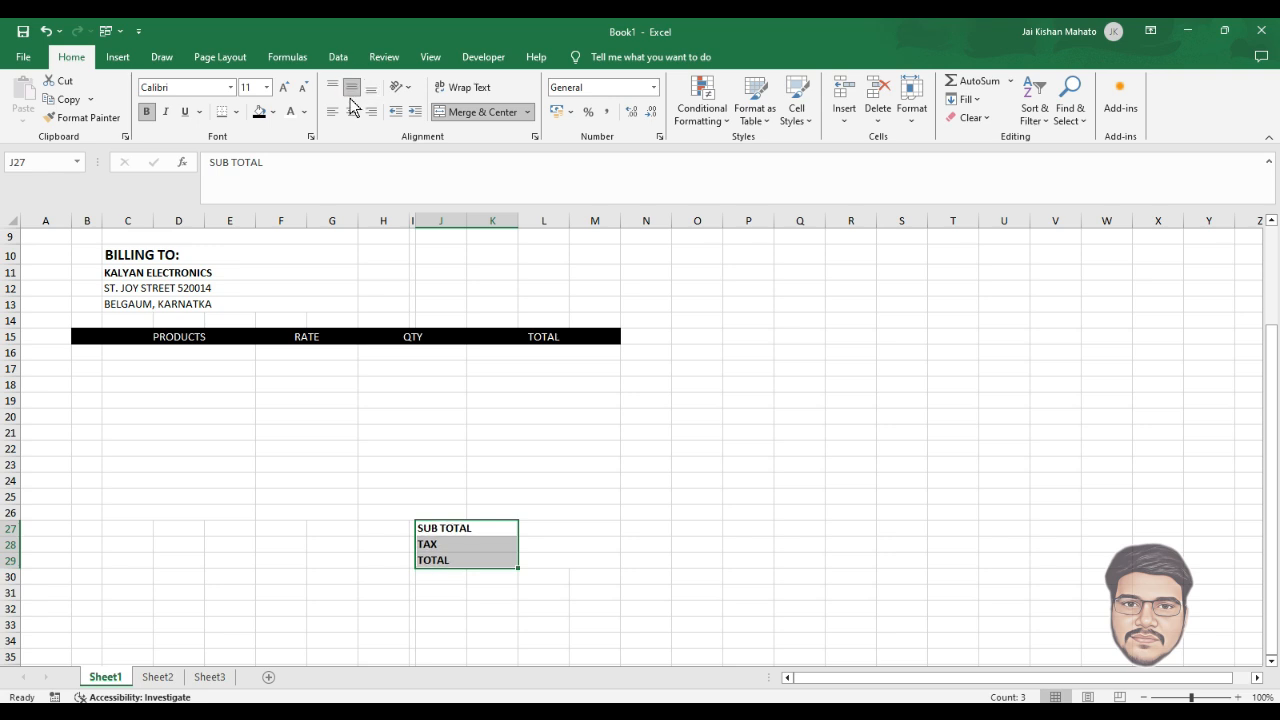
pyautogui.click(352, 111)
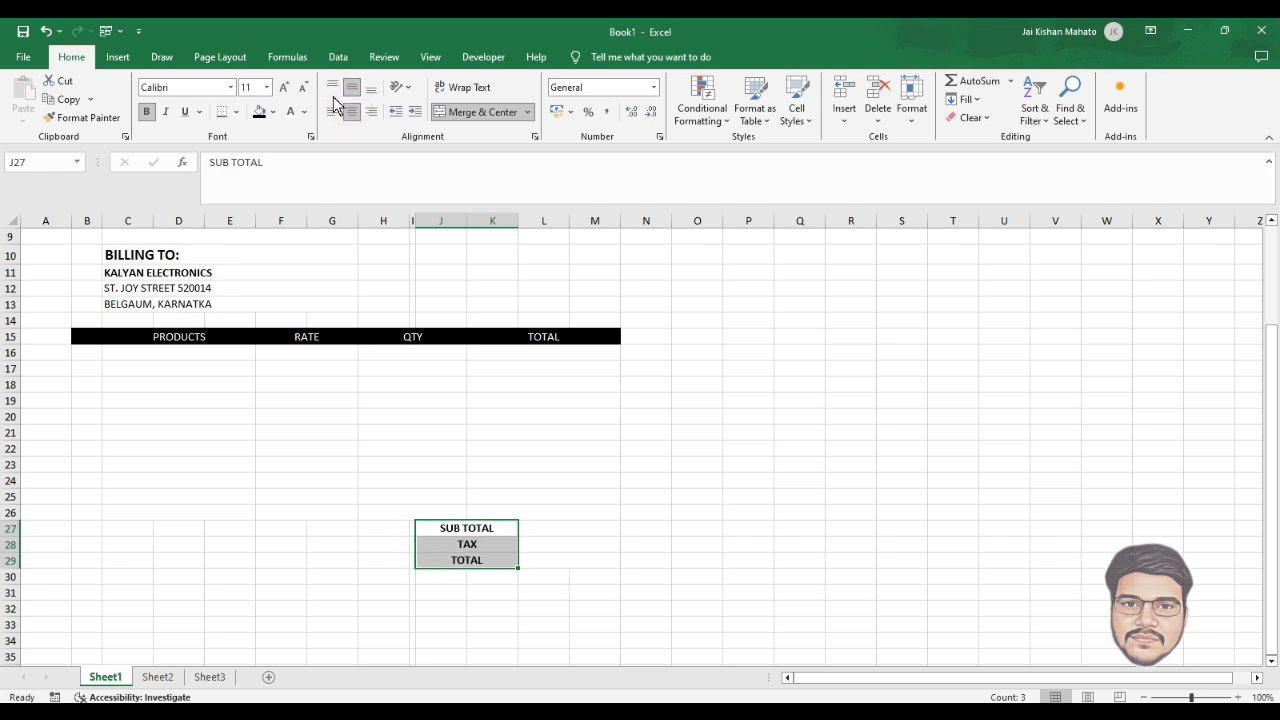
pyautogui.click(333, 111)
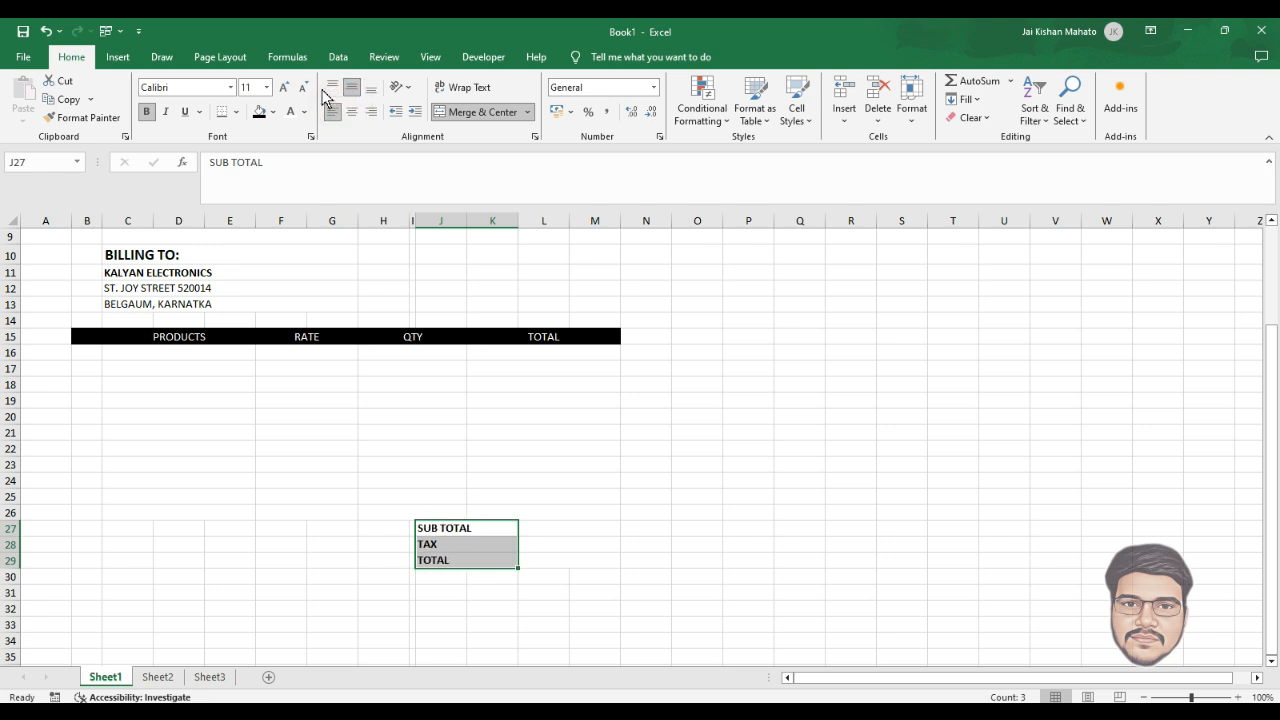
pyautogui.click(266, 87)
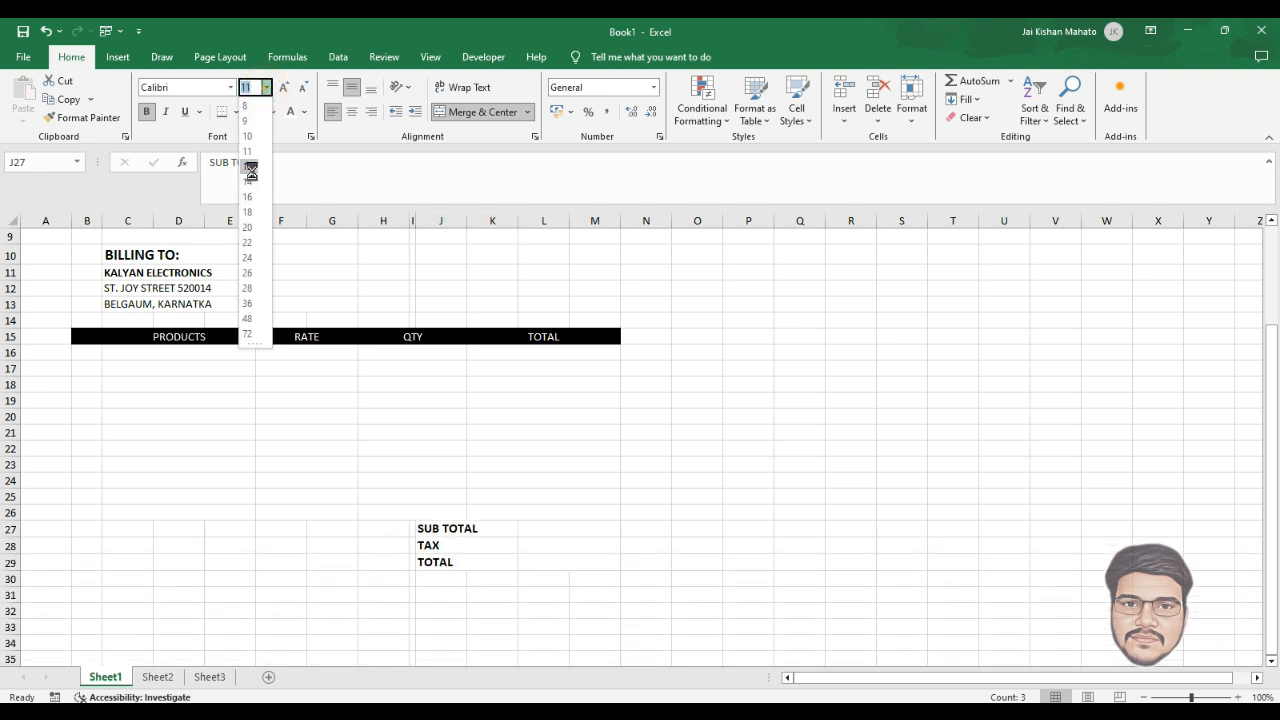
pyautogui.click(252, 166)
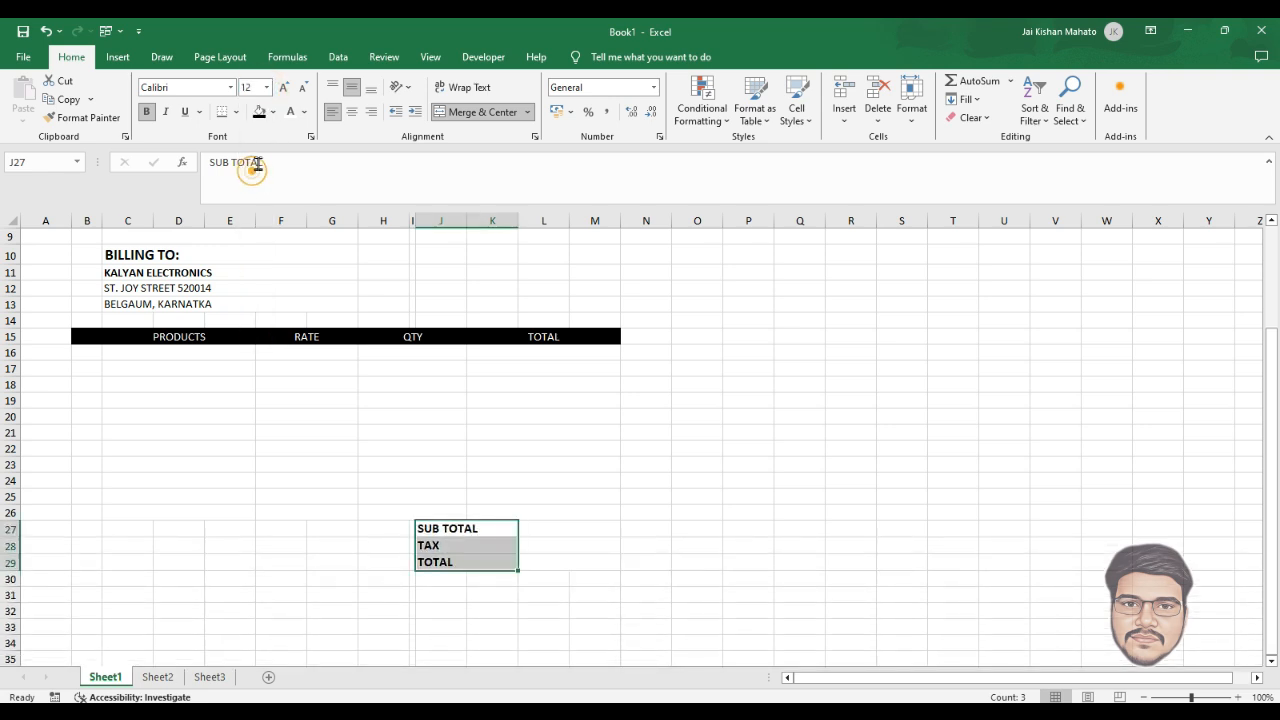
# Step: Copy the SUB TOTAL label's formatting onto the merged amount cells L27, L28 and L29 with Format Painter
pyautogui.click(540, 533)
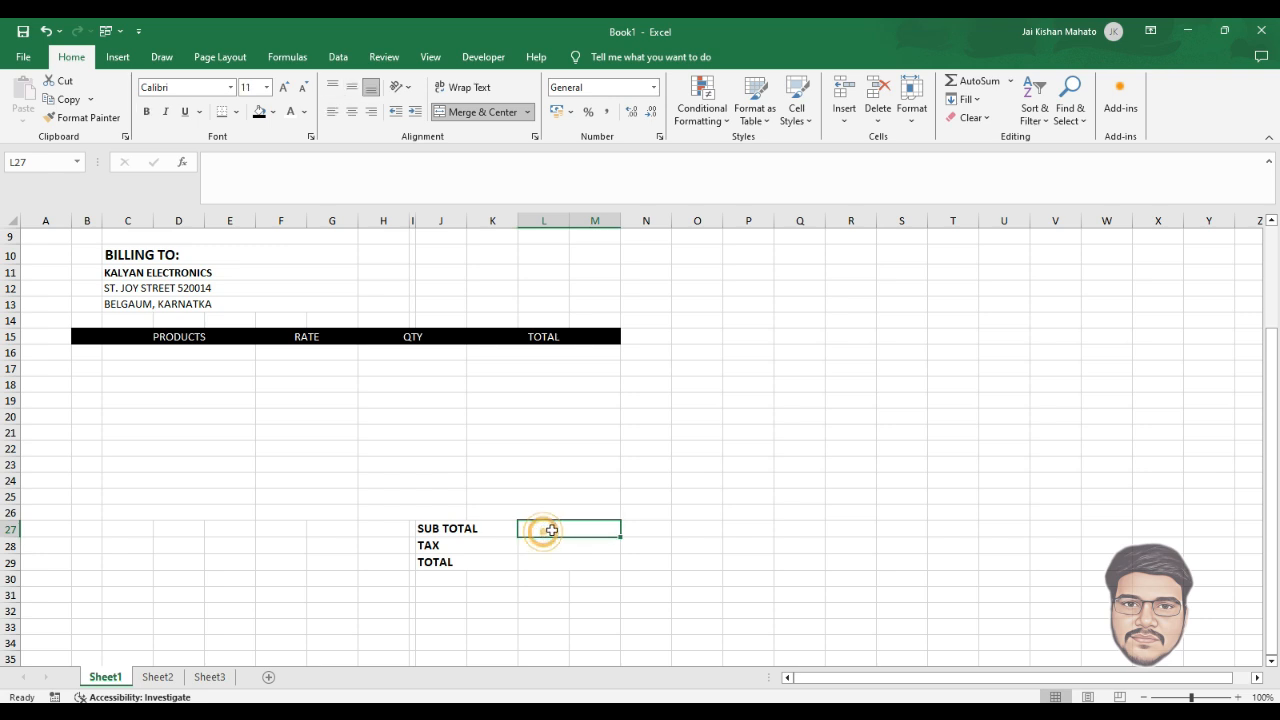
pyautogui.moveTo(554, 530); pyautogui.dragTo(561, 560)
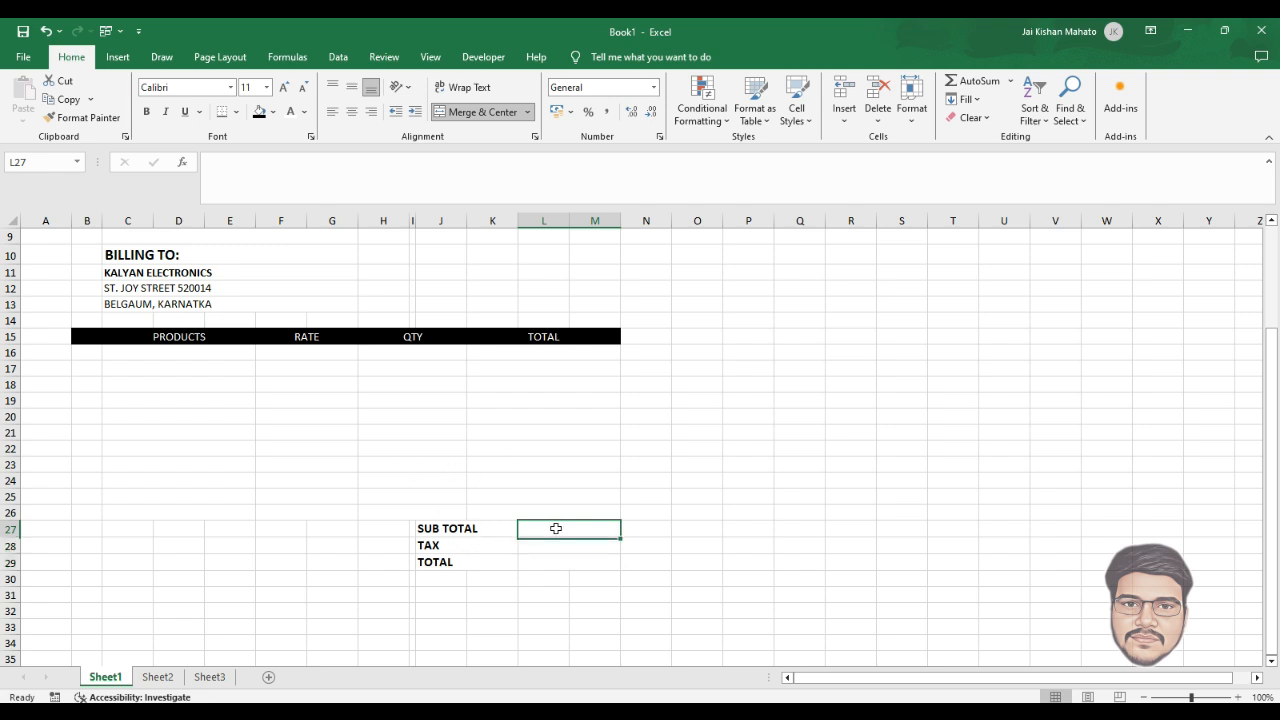
pyautogui.moveTo(488, 527)
pyautogui.mouseDown()
pyautogui.moveTo(277, 357)
pyautogui.moveTo(520, 543)
pyautogui.moveTo(497, 534)
pyautogui.mouseUp()
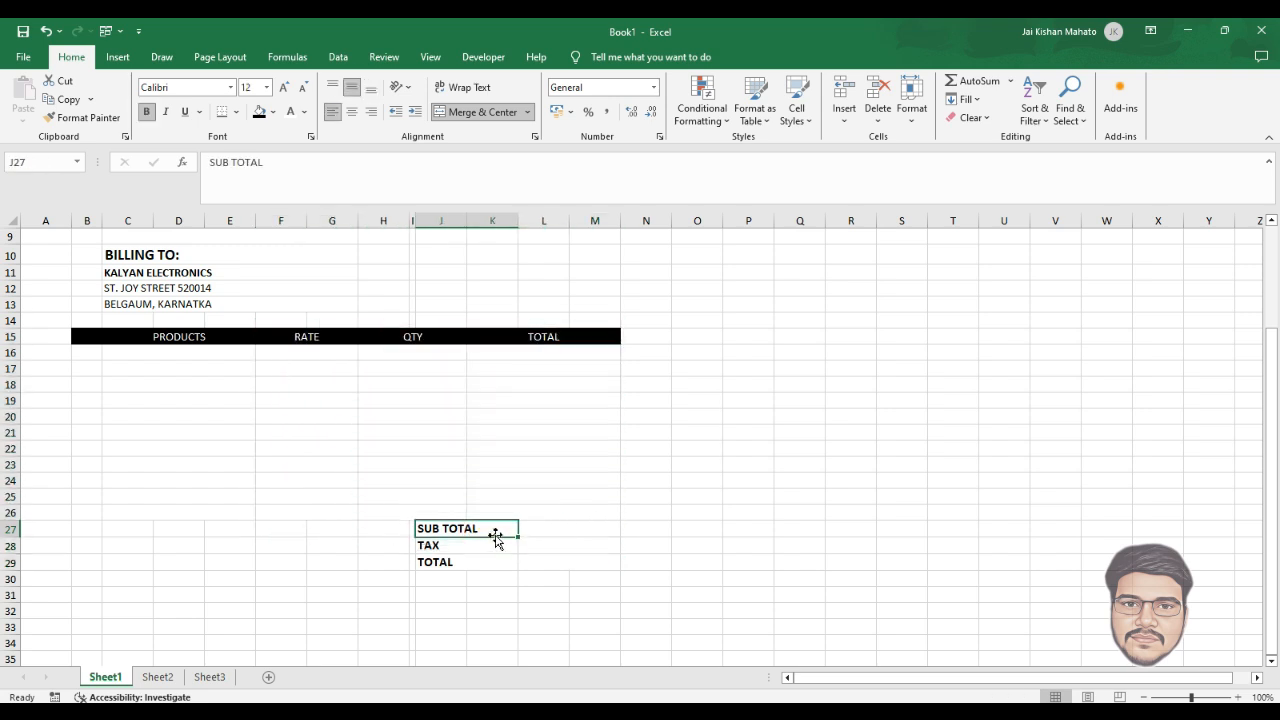
pyautogui.click(64, 120)
pyautogui.click(70, 122)
pyautogui.click(546, 545)
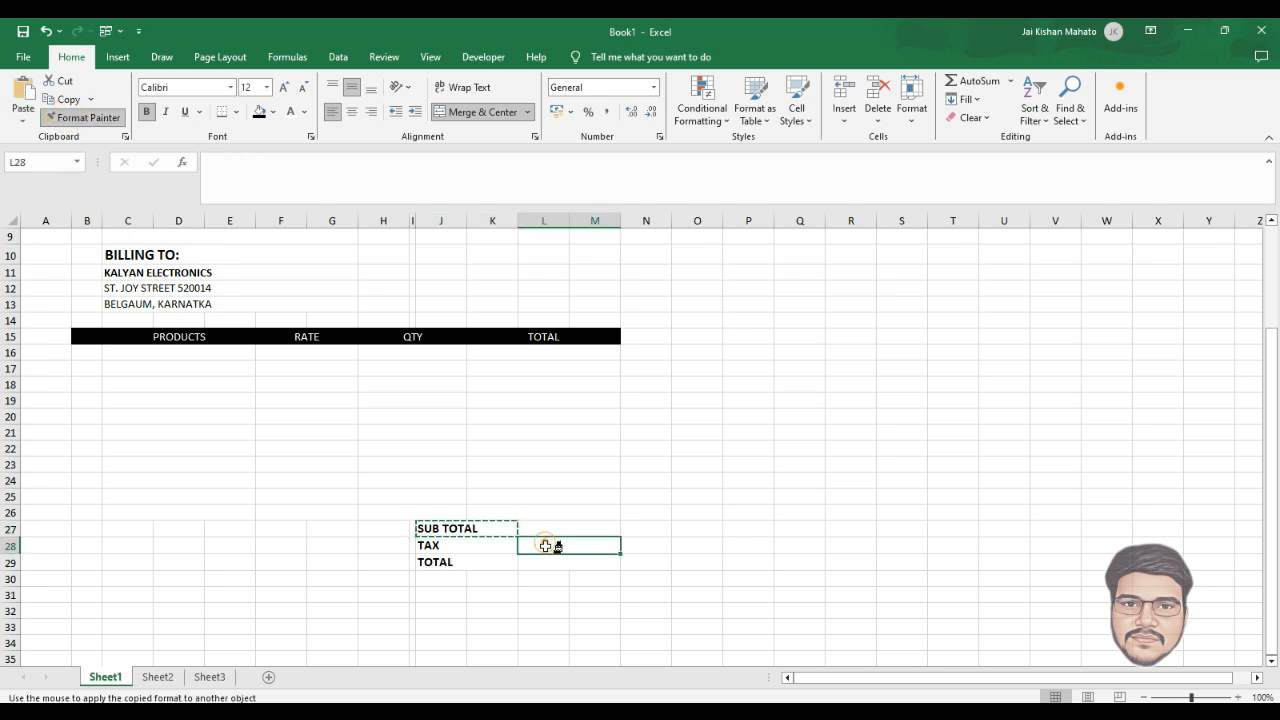
pyautogui.click(545, 559)
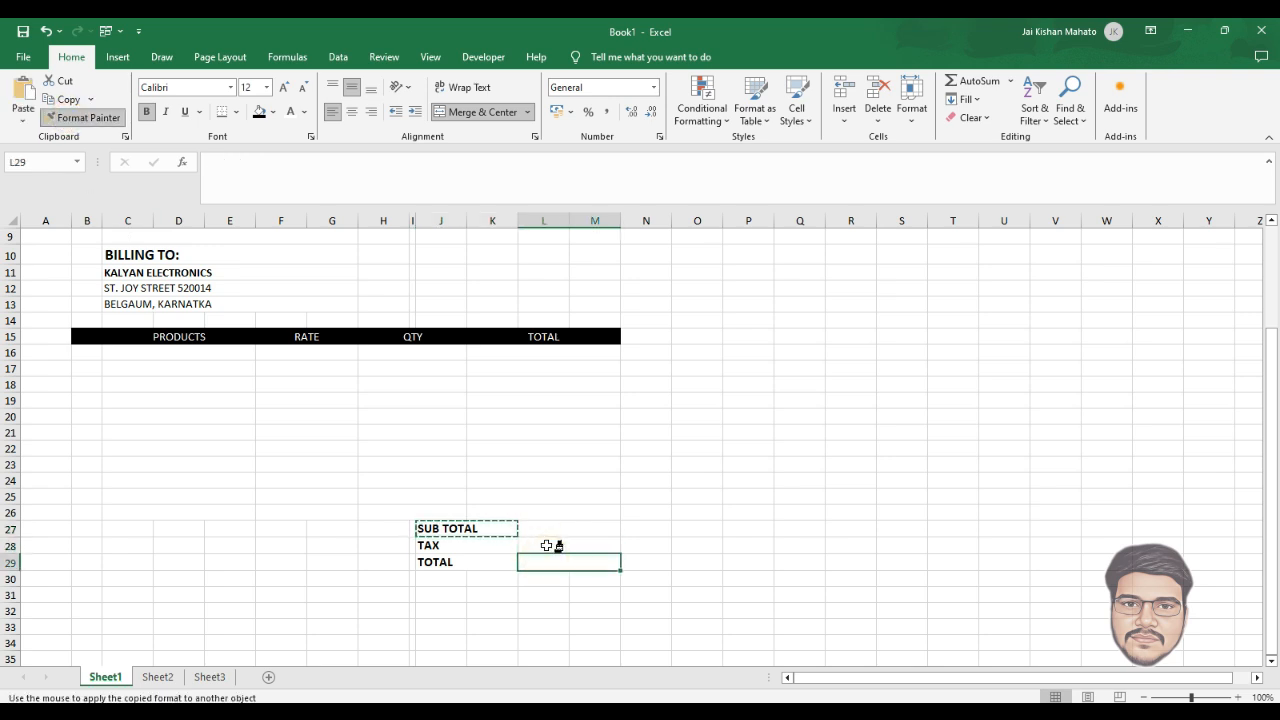
pyautogui.press('Escape')
pyautogui.click(553, 526)
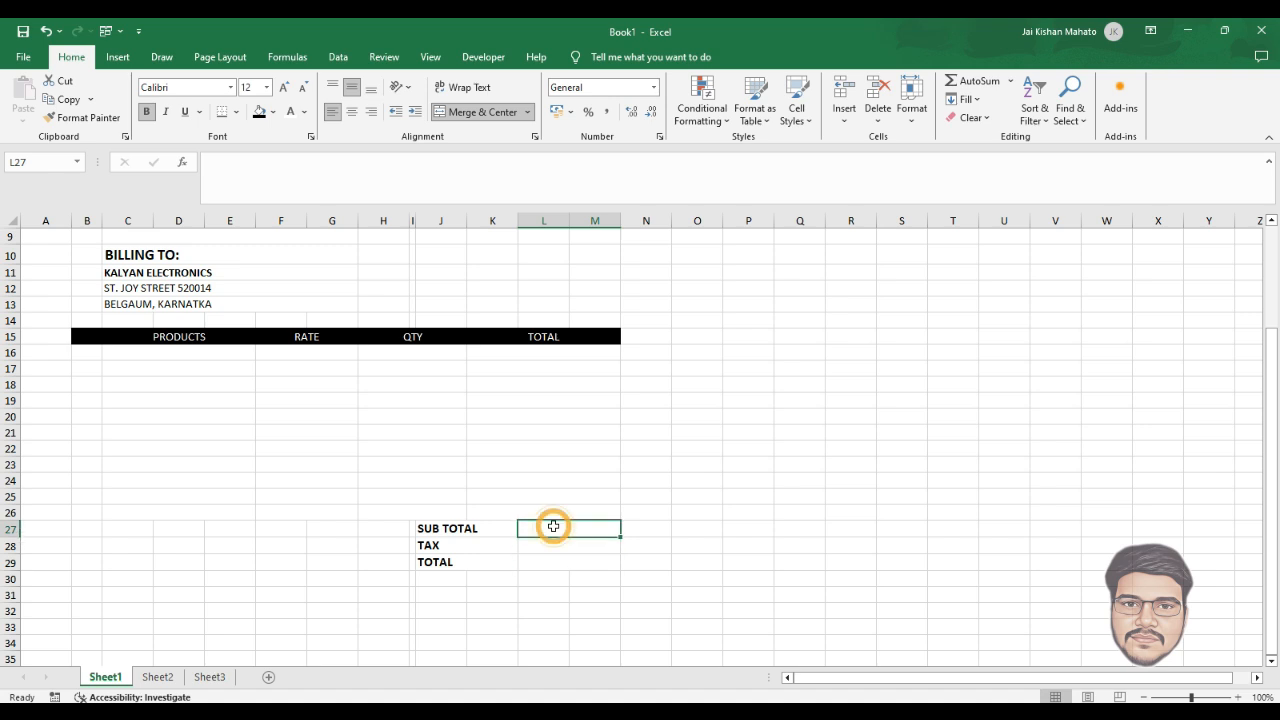
pyautogui.write('XV')
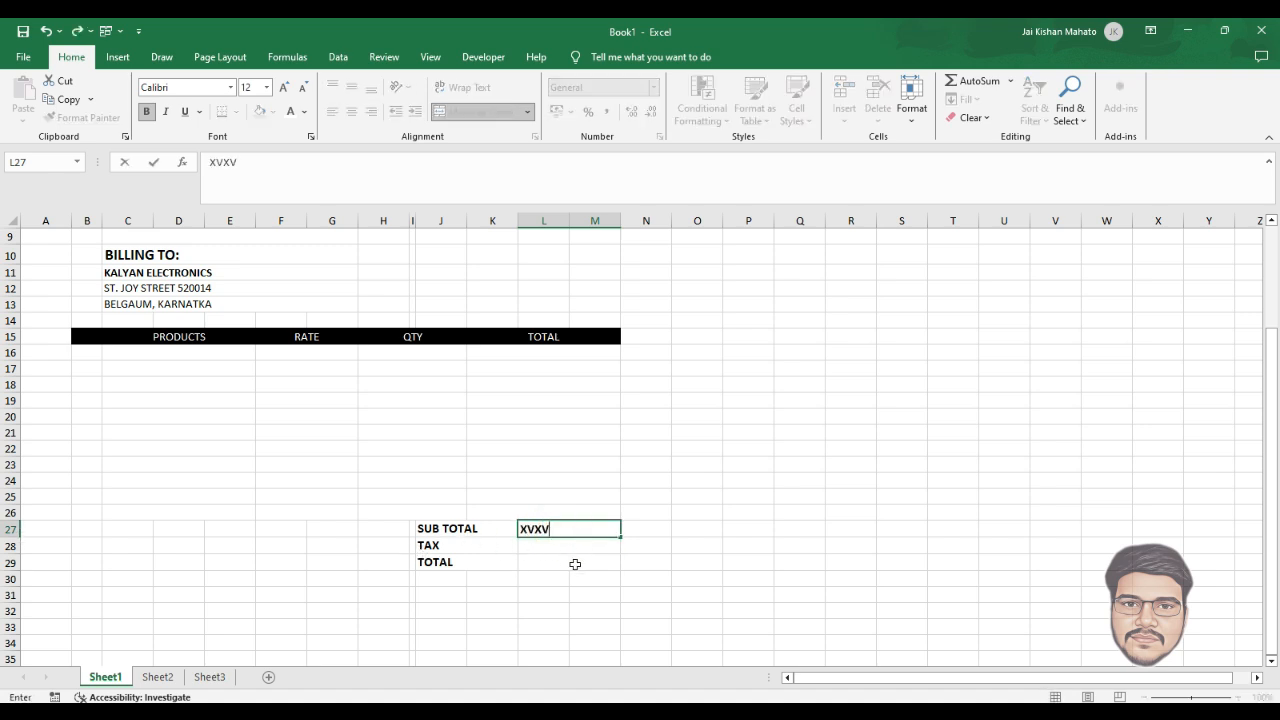
pyautogui.write('XV')
pyautogui.press('BackSpace')
pyautogui.press('BackSpace')
pyautogui.press('BackSpace')
pyautogui.click(570, 560)
pyautogui.click(568, 527)
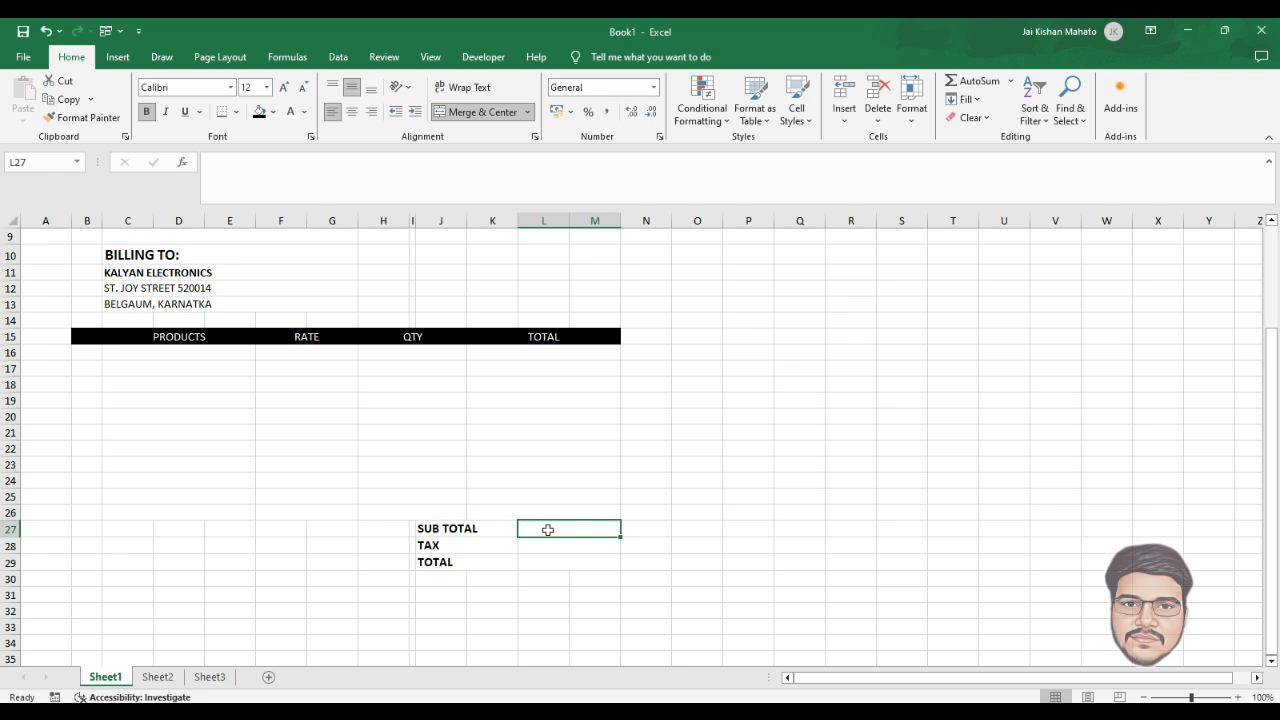
# Step: Enter the formula =SUM(K16:M26) in the SUB TOTAL amount cell L27 to add up the item totals
pyautogui.moveTo(560, 353); pyautogui.dragTo(574, 406)
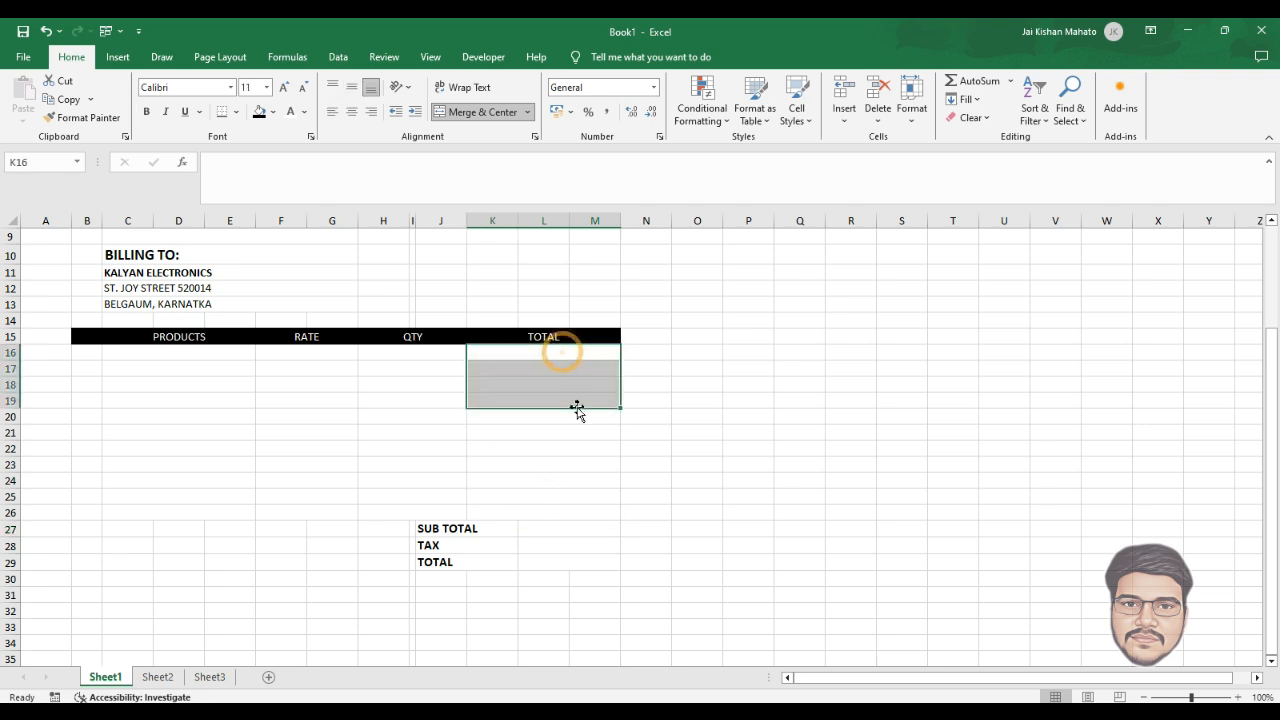
pyautogui.click(546, 528)
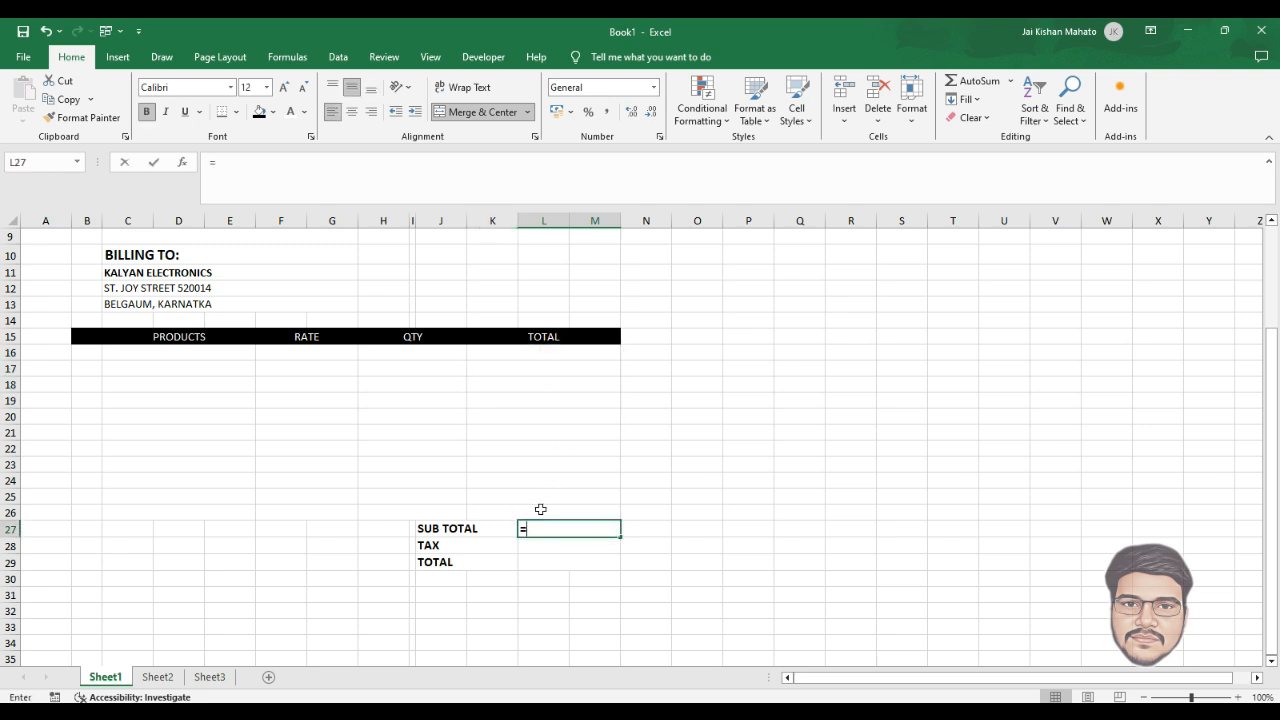
pyautogui.write('=S')
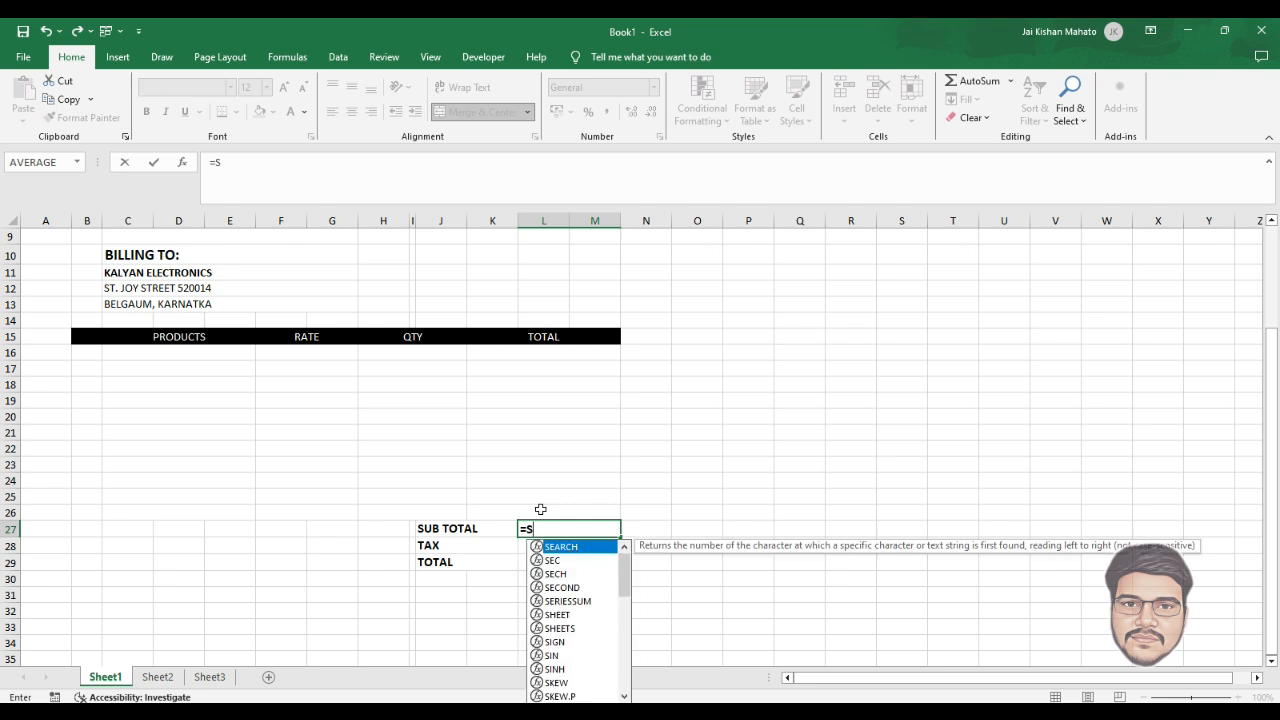
pyautogui.write('UM(')
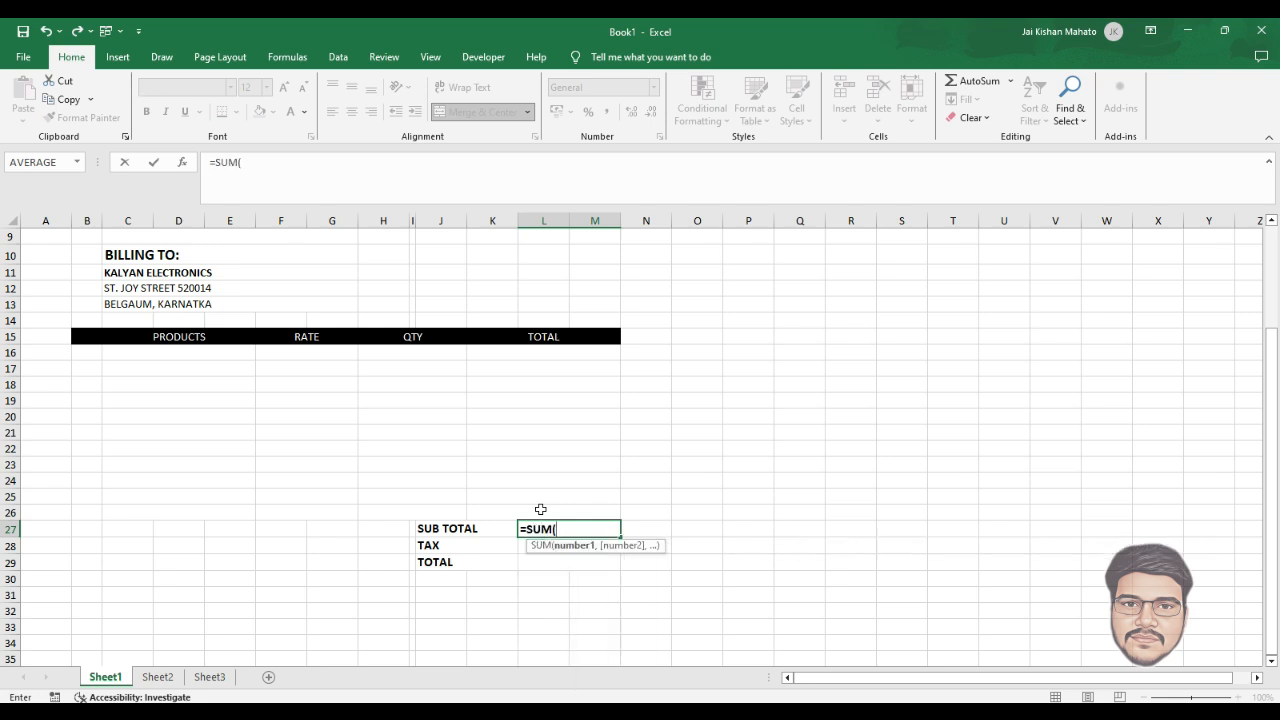
pyautogui.moveTo(547, 349); pyautogui.dragTo(552, 513)
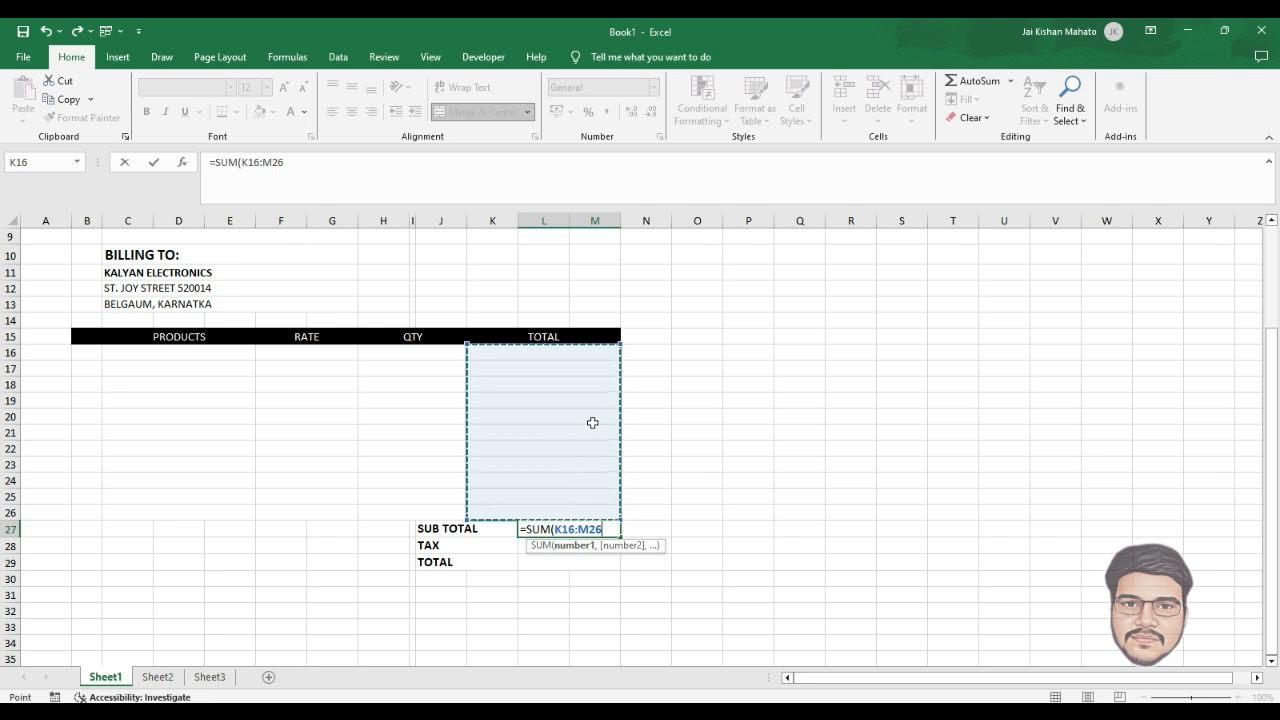
pyautogui.write(')')
pyautogui.press('Return')
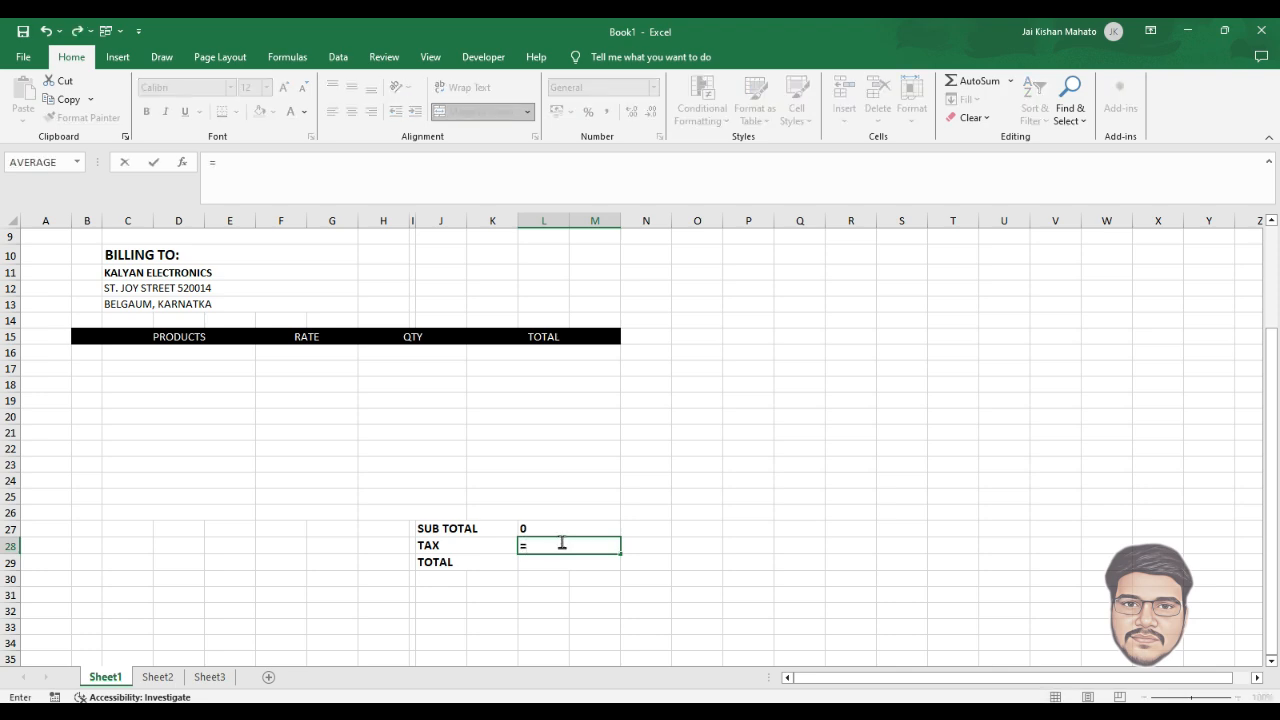
# Step: Enter the formula =L27*18% in the TAX amount cell L28
pyautogui.scroll(3, 562, 542)
pyautogui.scroll(-3, 564, 615)
pyautogui.click(583, 528)
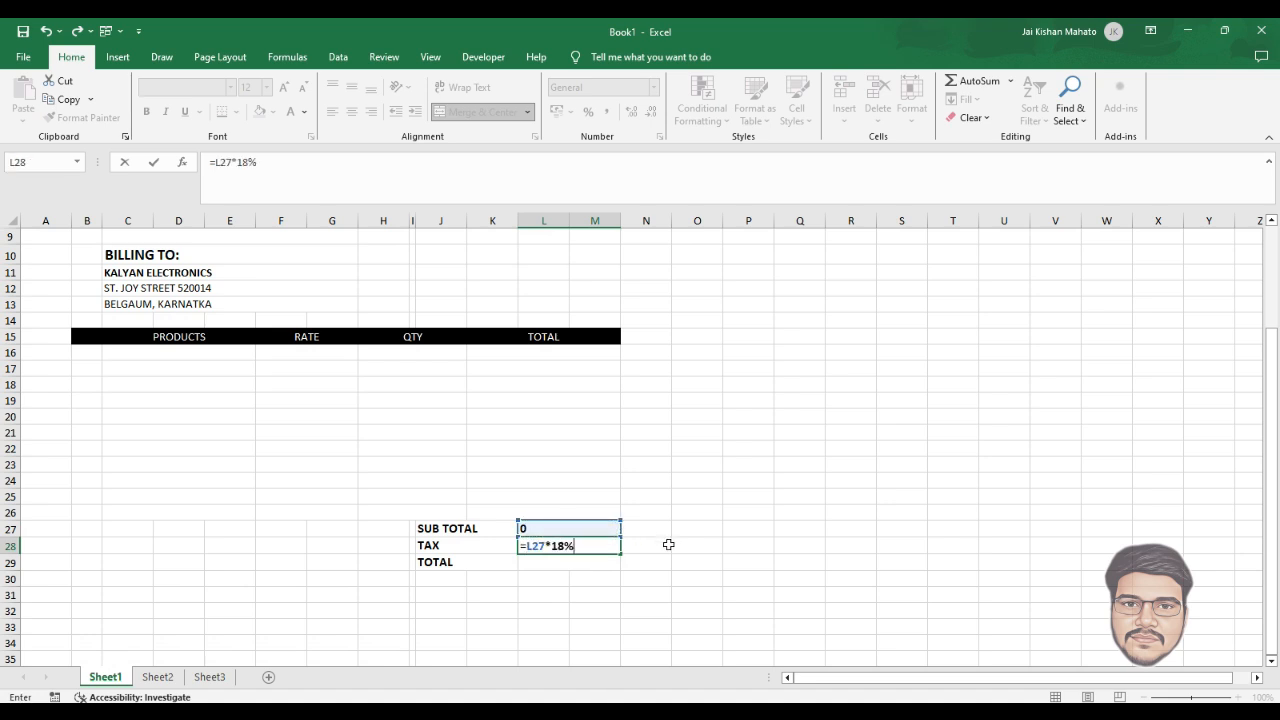
pyautogui.write('*18%')
pyautogui.press('Return')
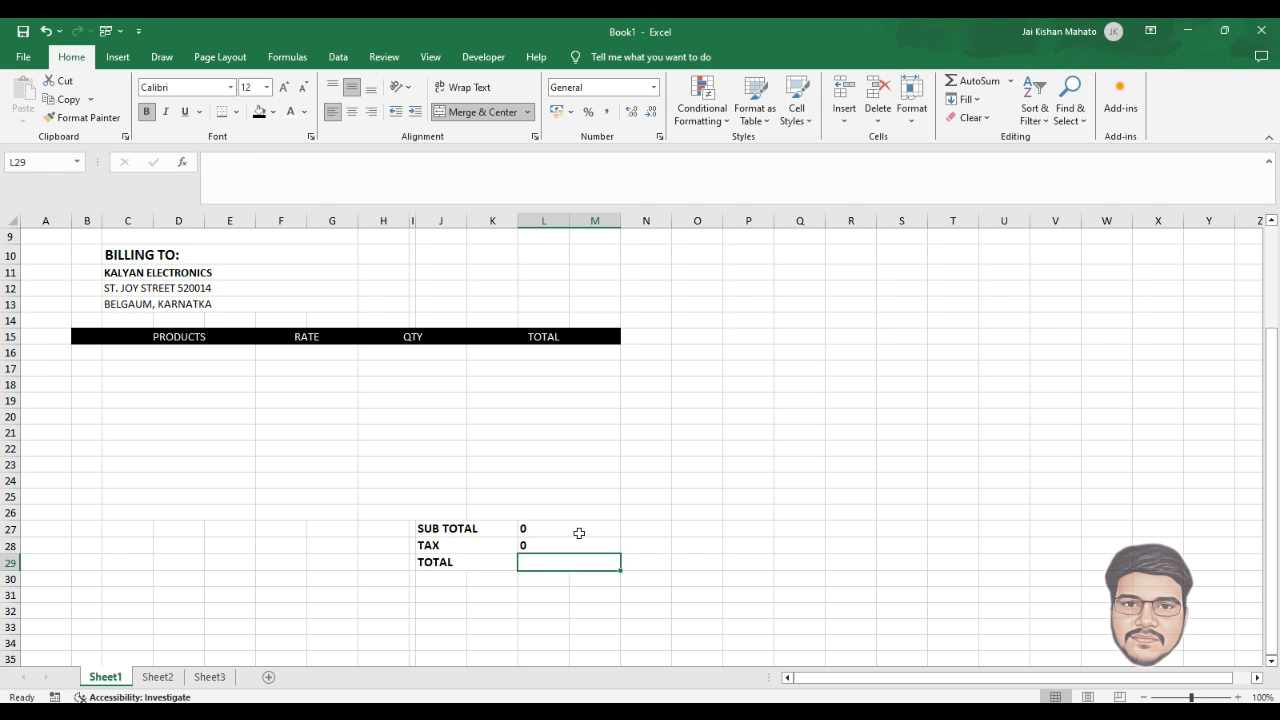
# Step: Enter the formula =SUM(L27:M28) in the TOTAL amount cell L29
pyautogui.write('=SUM(')
pyautogui.moveTo(566, 530); pyautogui.dragTo(574, 542)
pyautogui.write(')')
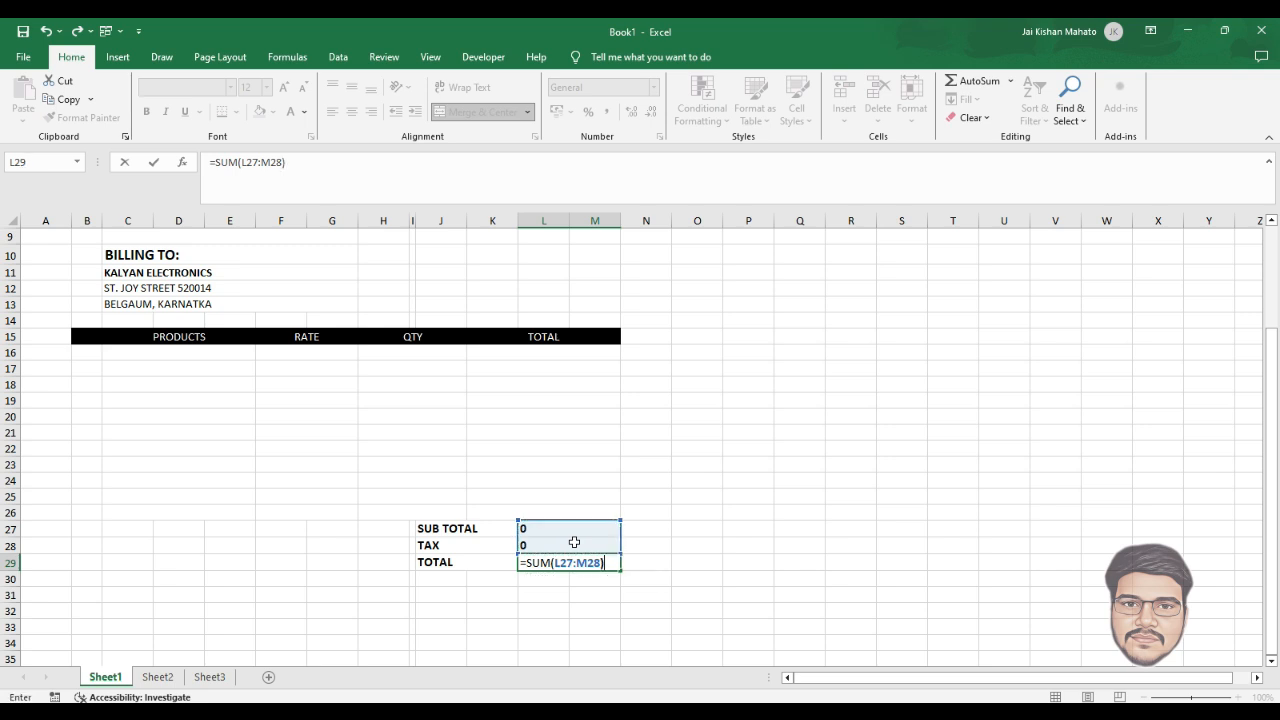
pyautogui.press('Return')
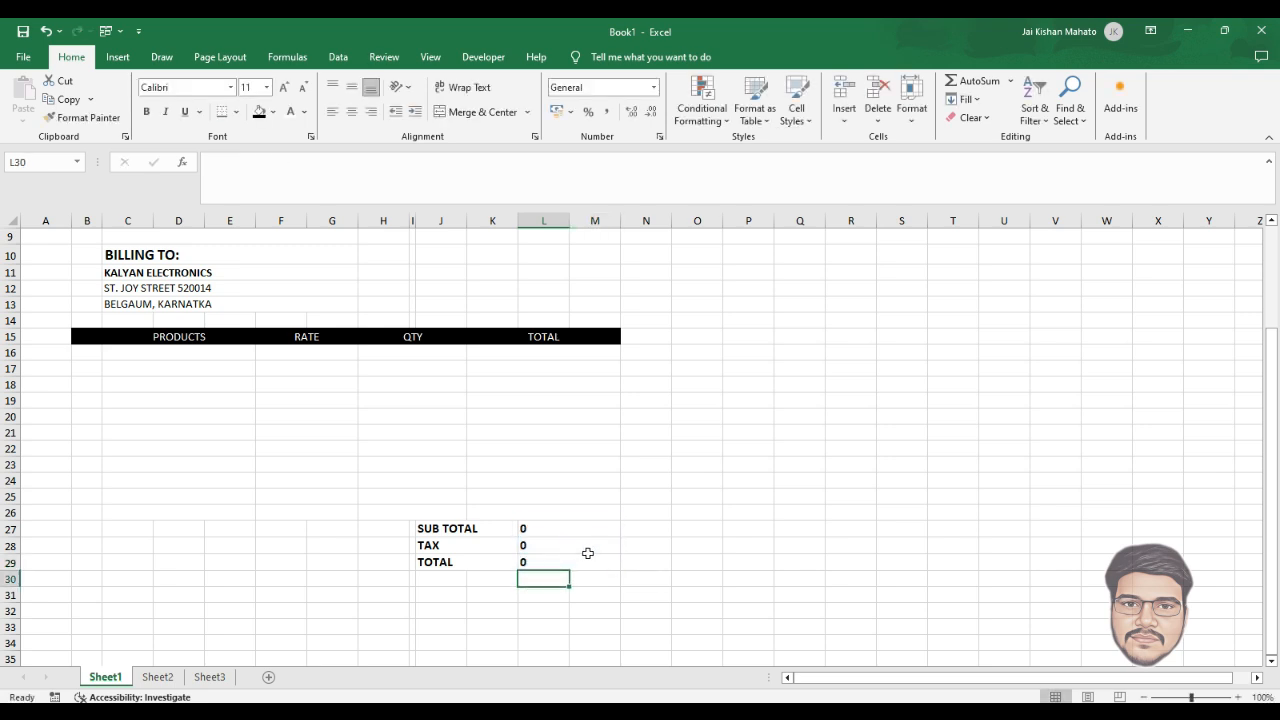
pyautogui.click(579, 564)
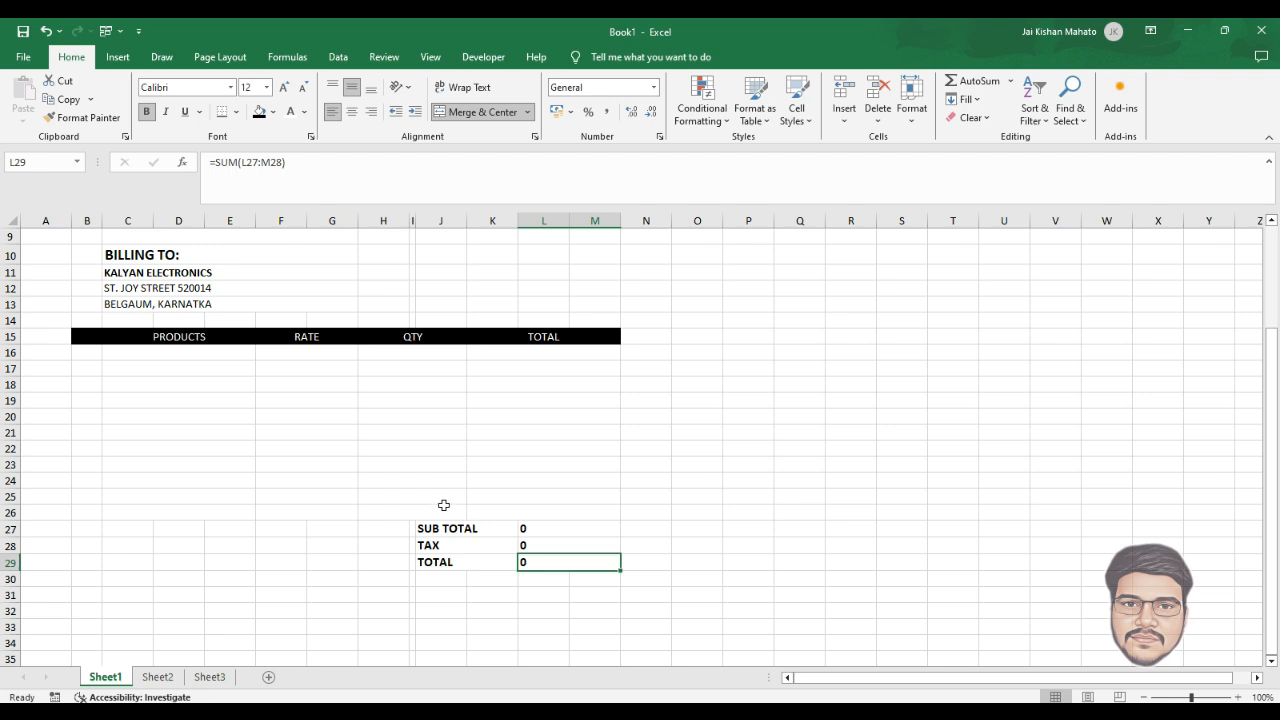
# Step: Add a top border in the thick solid line style across the SUB TOTAL row, cells J27:M27
pyautogui.moveTo(442, 505); pyautogui.dragTo(534, 535)
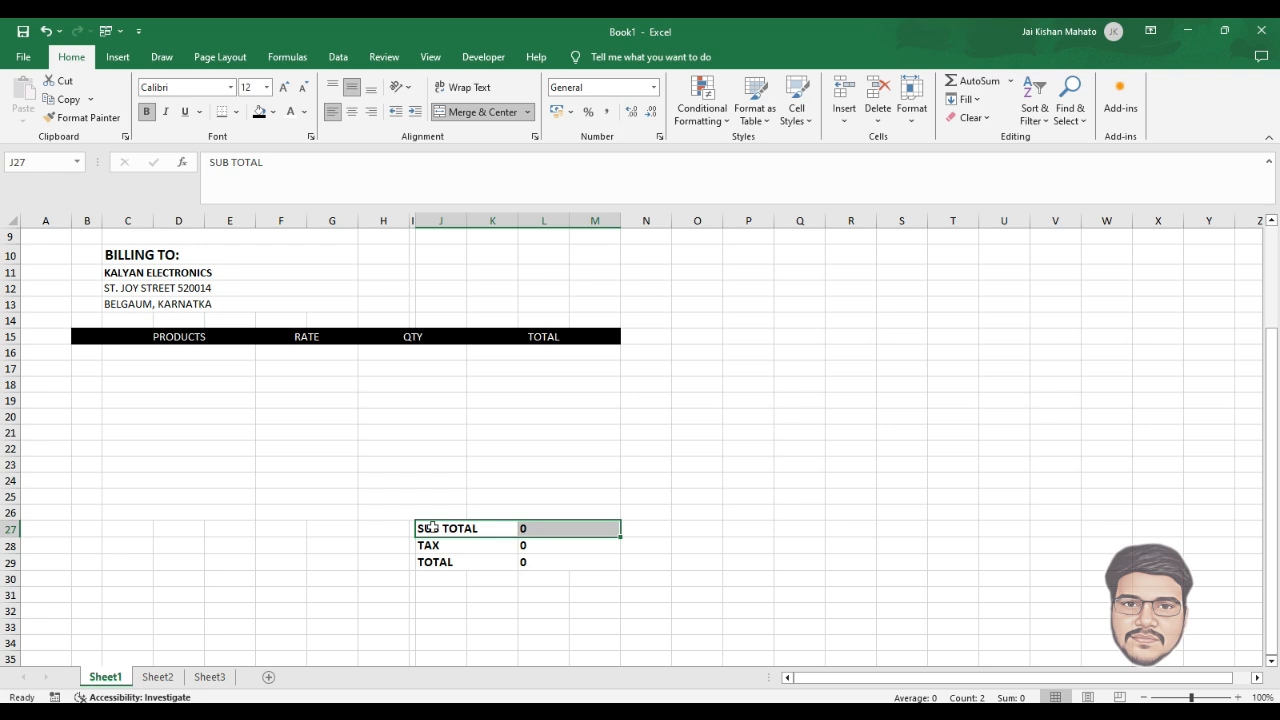
pyautogui.click(236, 112)
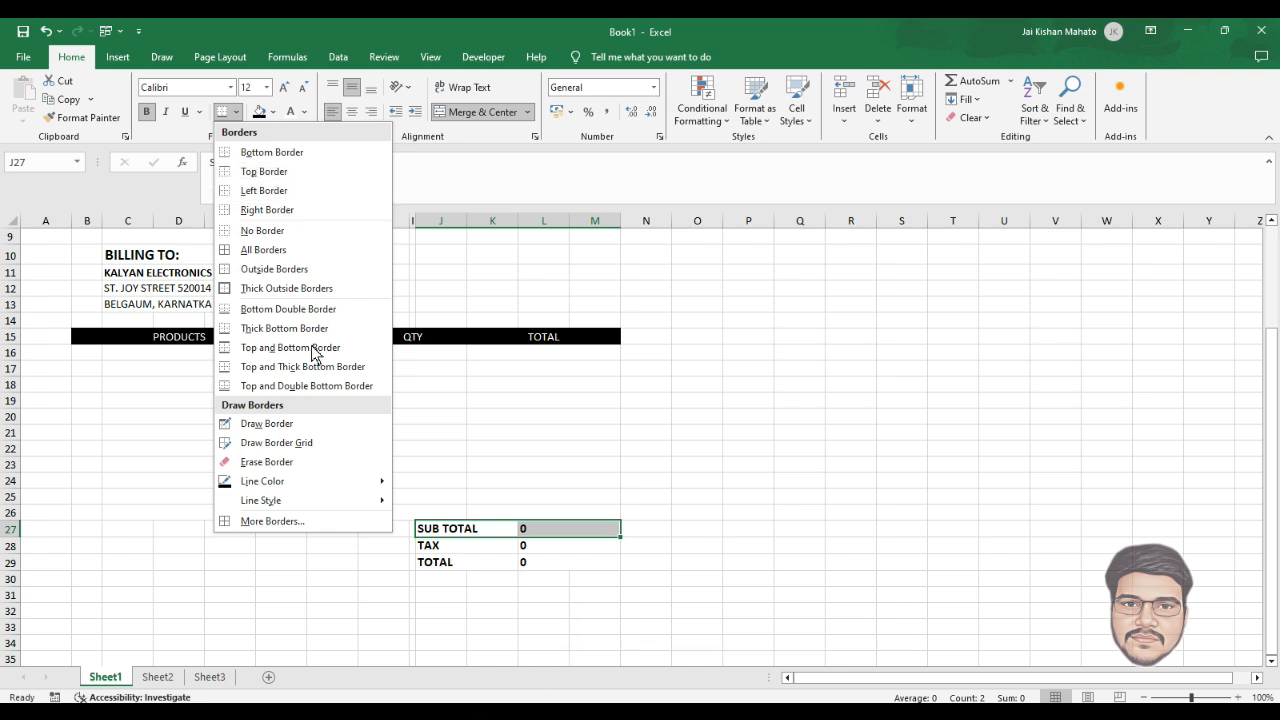
pyautogui.moveTo(282, 503)
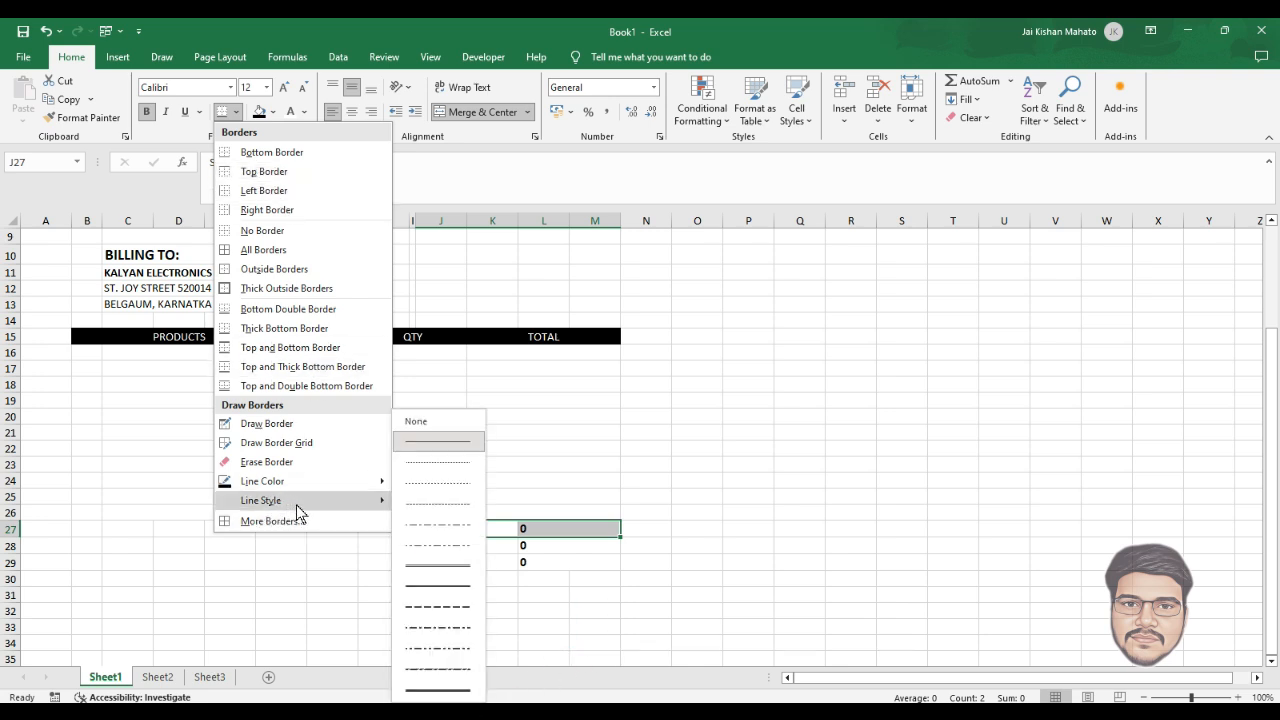
pyautogui.click(438, 690)
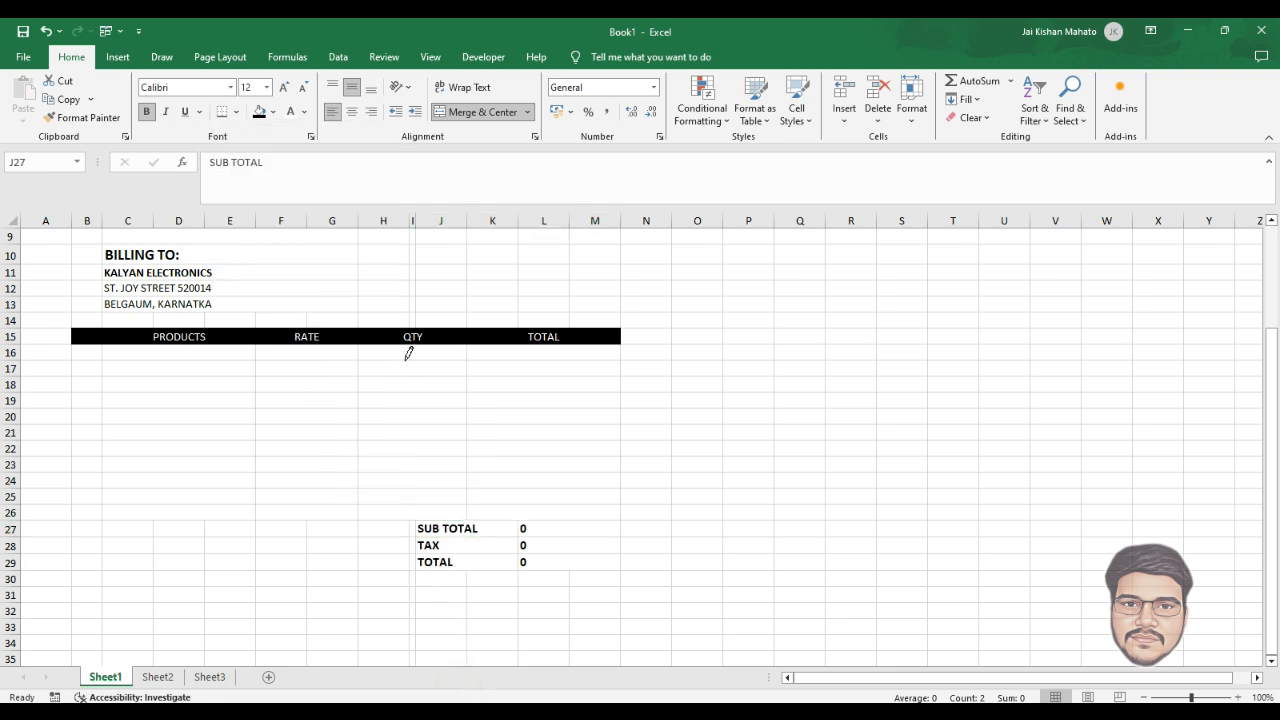
pyautogui.click(481, 522)
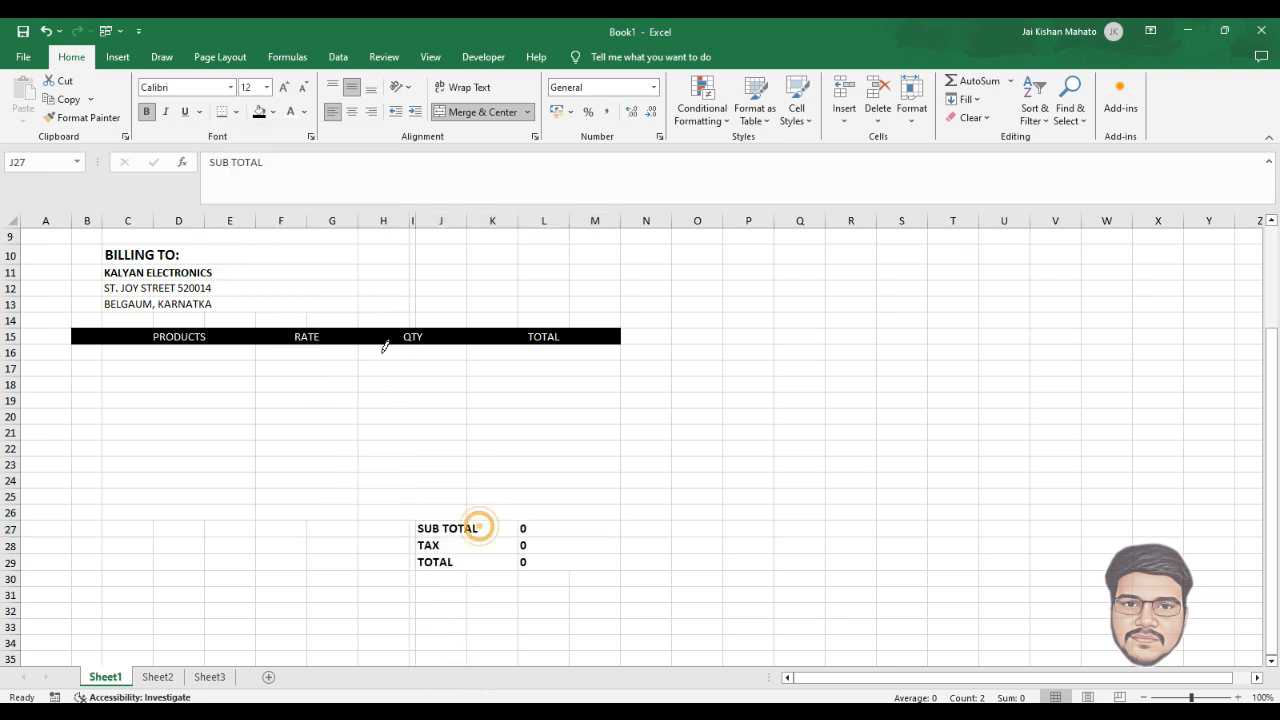
pyautogui.click(237, 111)
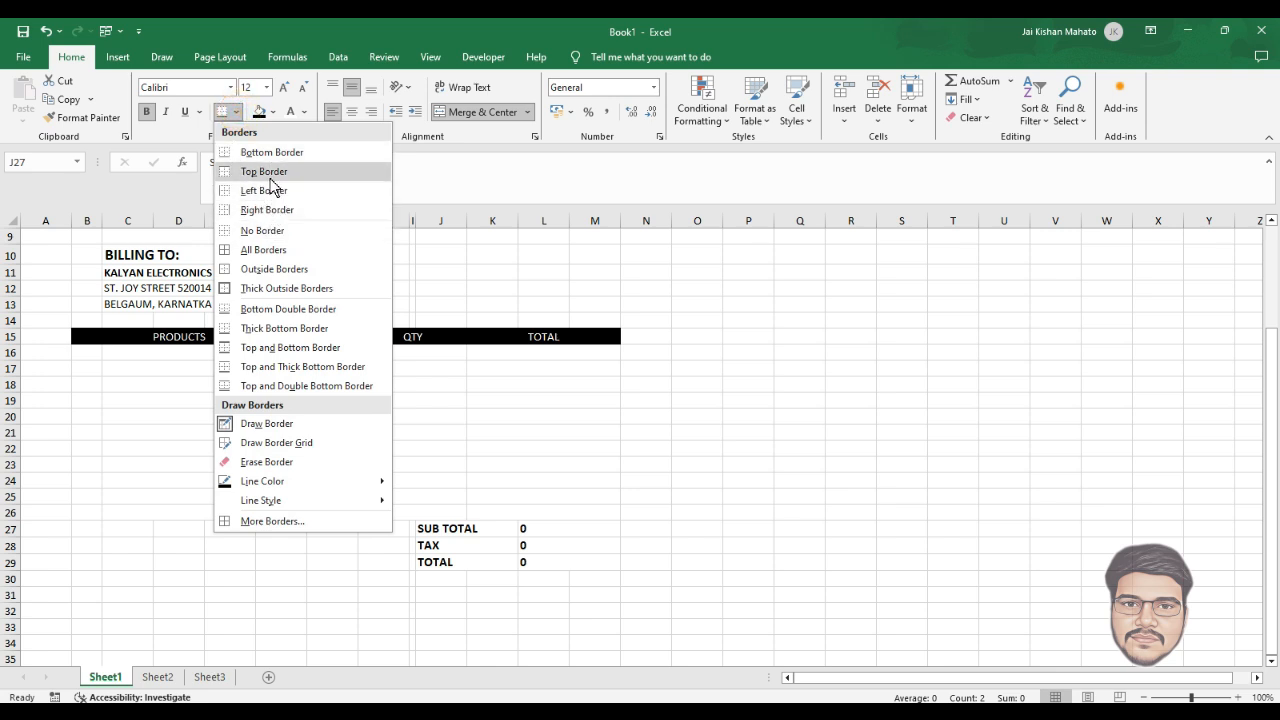
pyautogui.click(270, 174)
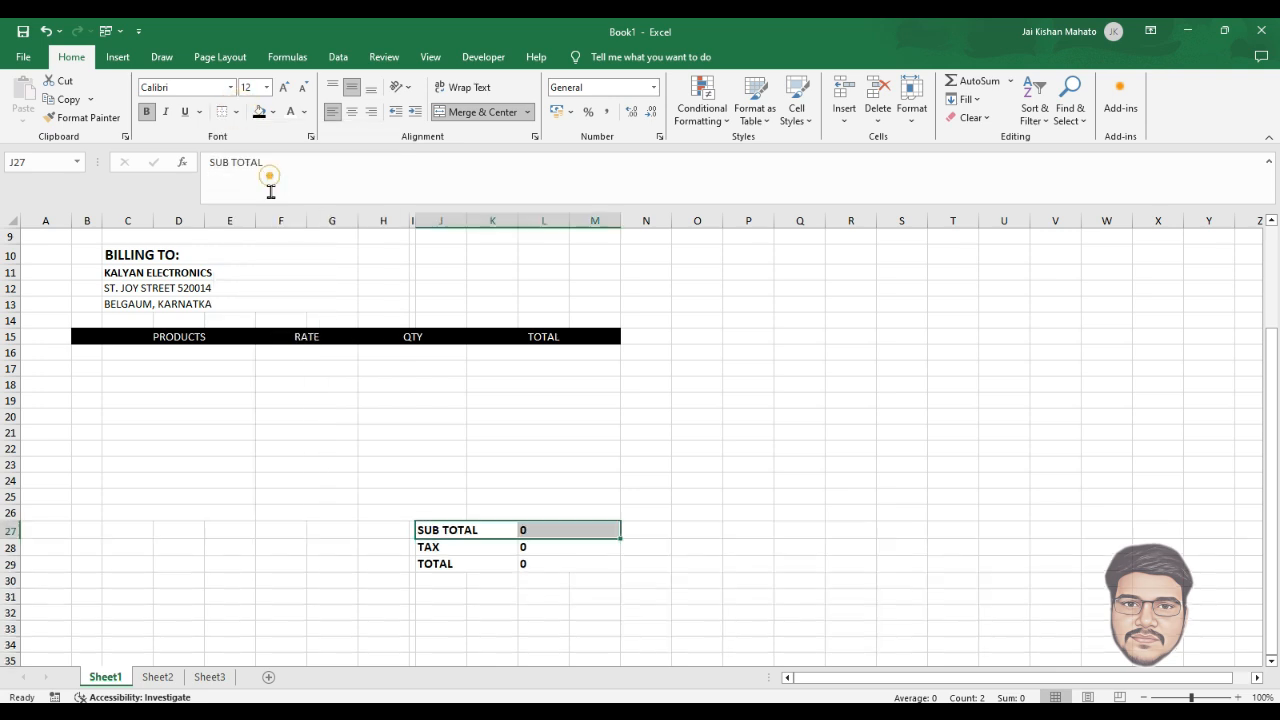
pyautogui.click(567, 577)
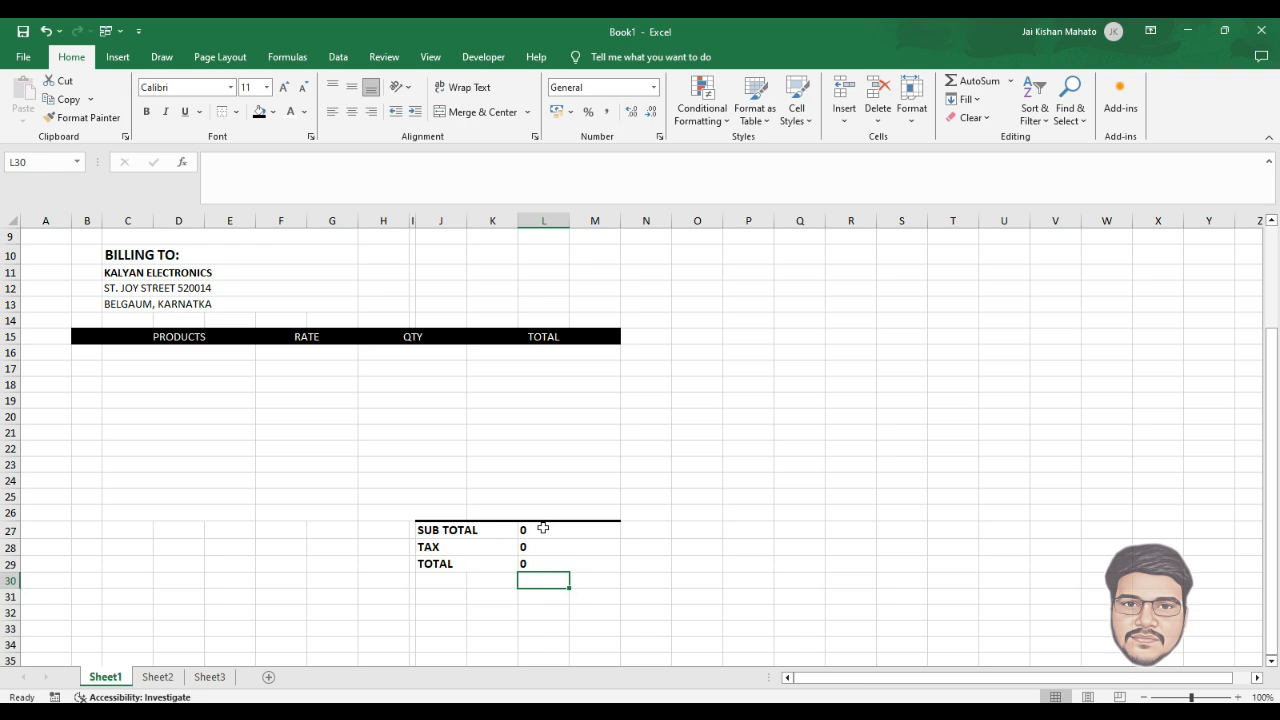
# Step: Apply the ₹ English (India) accounting format to the amount cells L27:M29
pyautogui.scroll(-3, 455, 474)
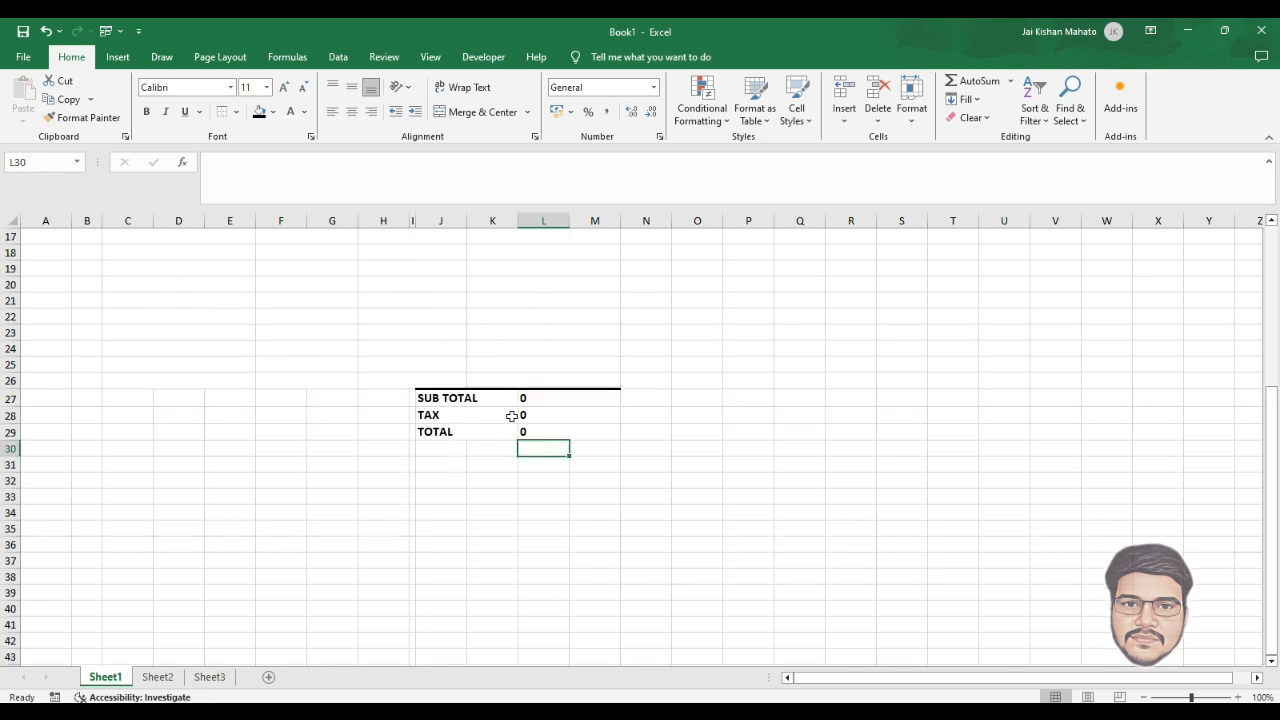
pyautogui.moveTo(545, 399); pyautogui.dragTo(550, 426)
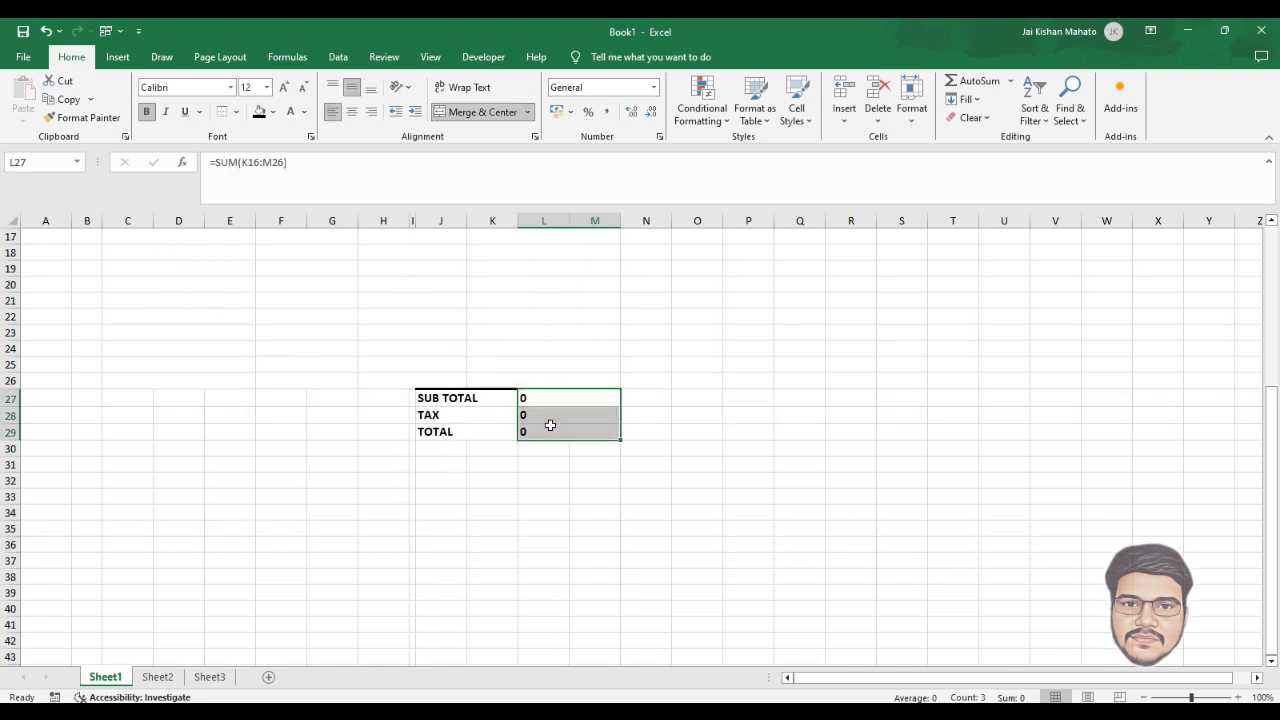
pyautogui.click(571, 112)
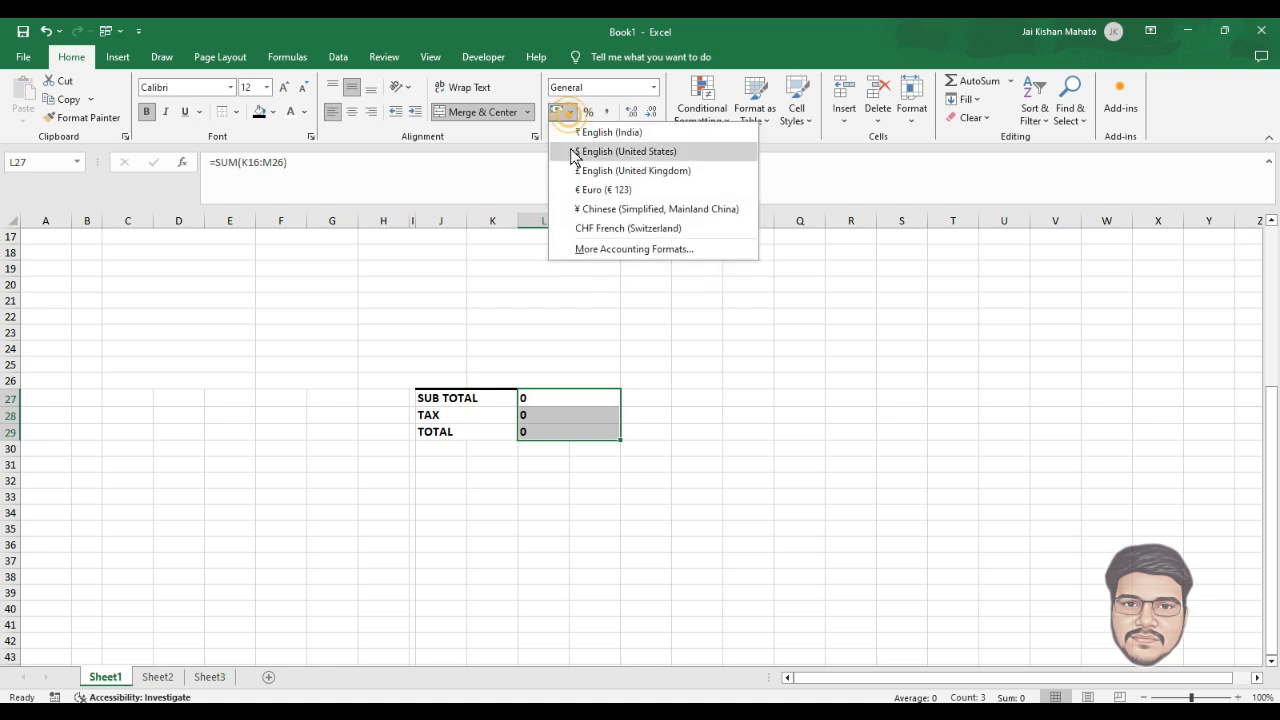
pyautogui.click(608, 140)
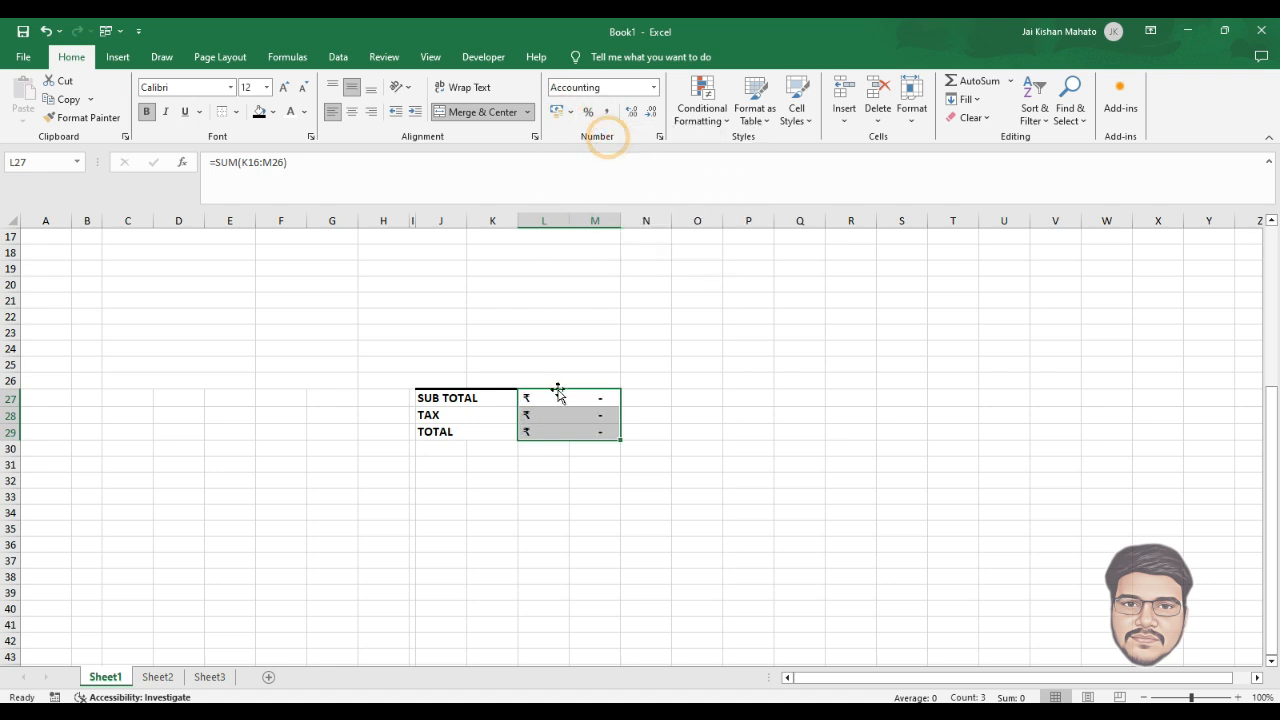
# Step: Hide column A by collapsing its width and open the print preview of the invoice sheet
pyautogui.scroll(9, 35, 262)
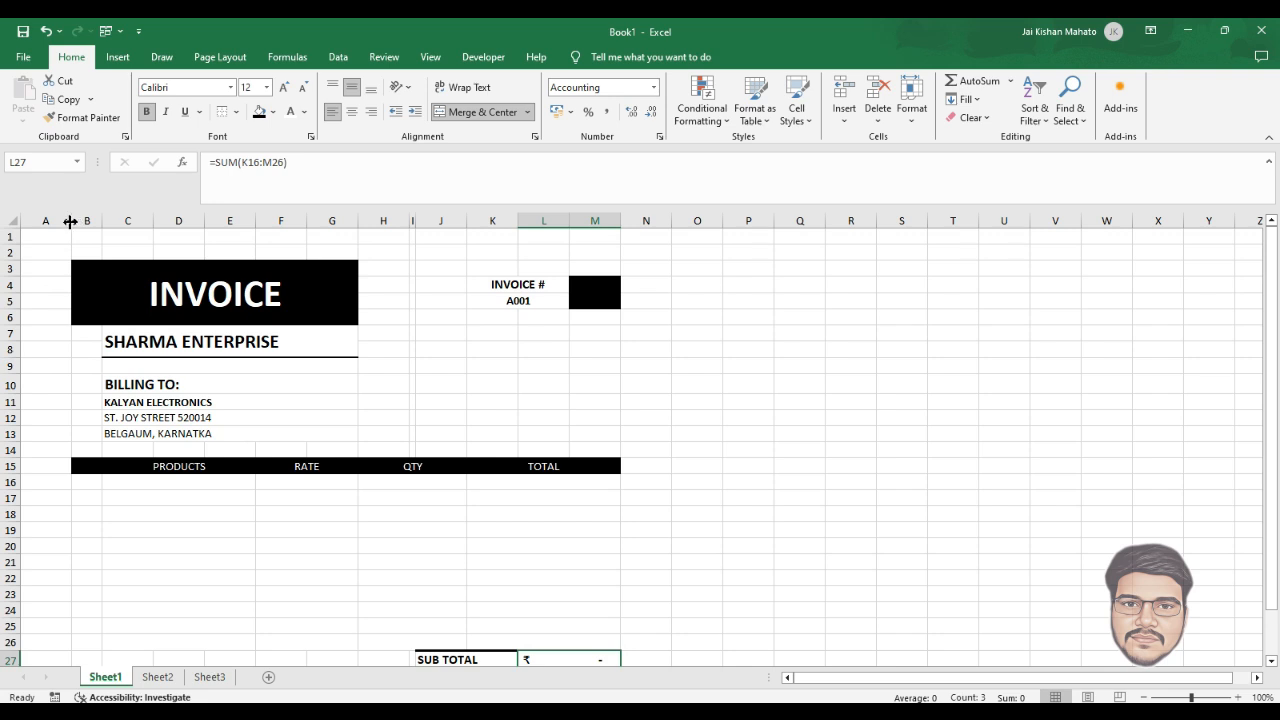
pyautogui.moveTo(70, 221); pyautogui.dragTo(18, 221)
pyautogui.scroll(-4, 177, 486)
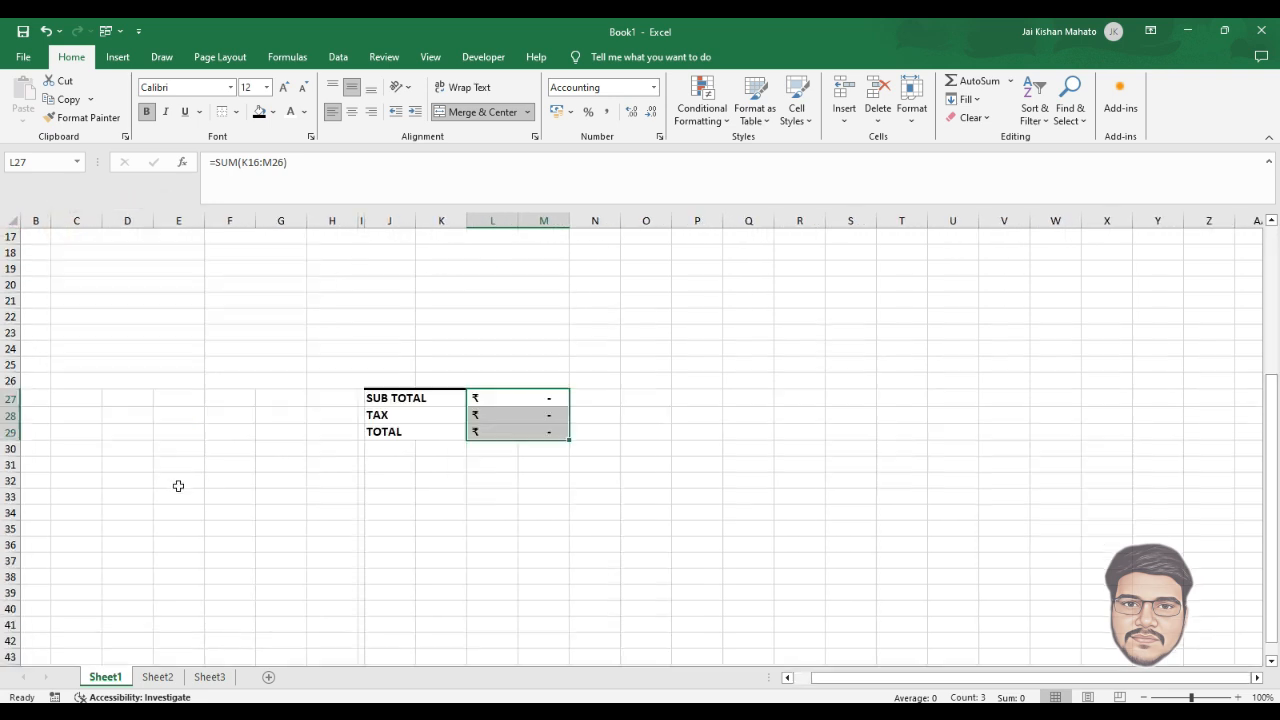
pyautogui.scroll(4, 177, 486)
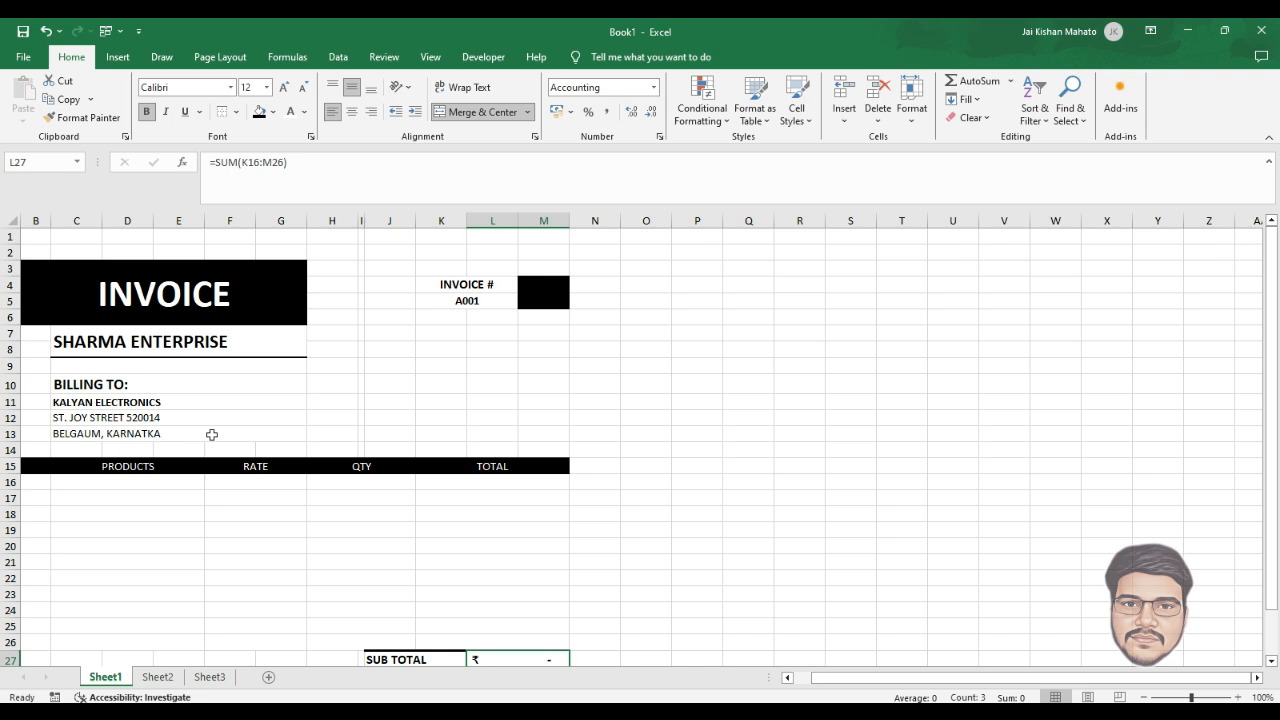
pyautogui.hotkey('ctrl', 'p')
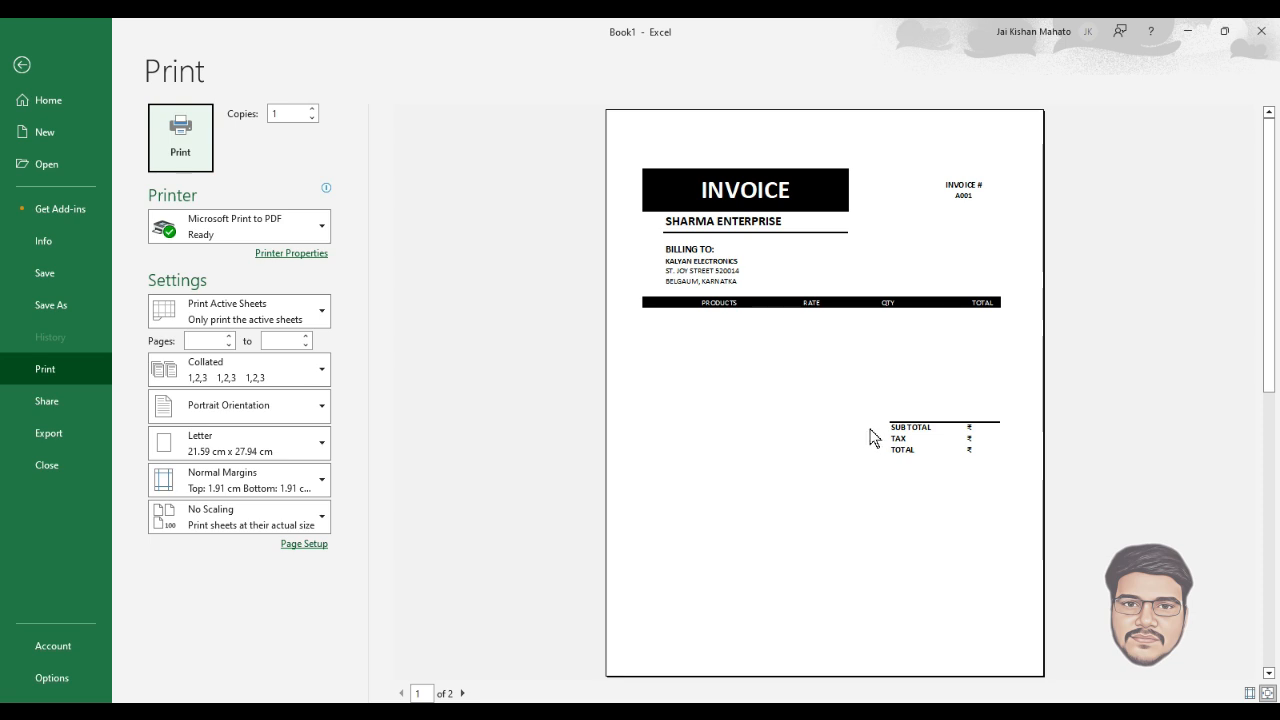
# Step: Close the print preview and fill cell B32, below and beside the totals block, with black
pyautogui.press('Escape')
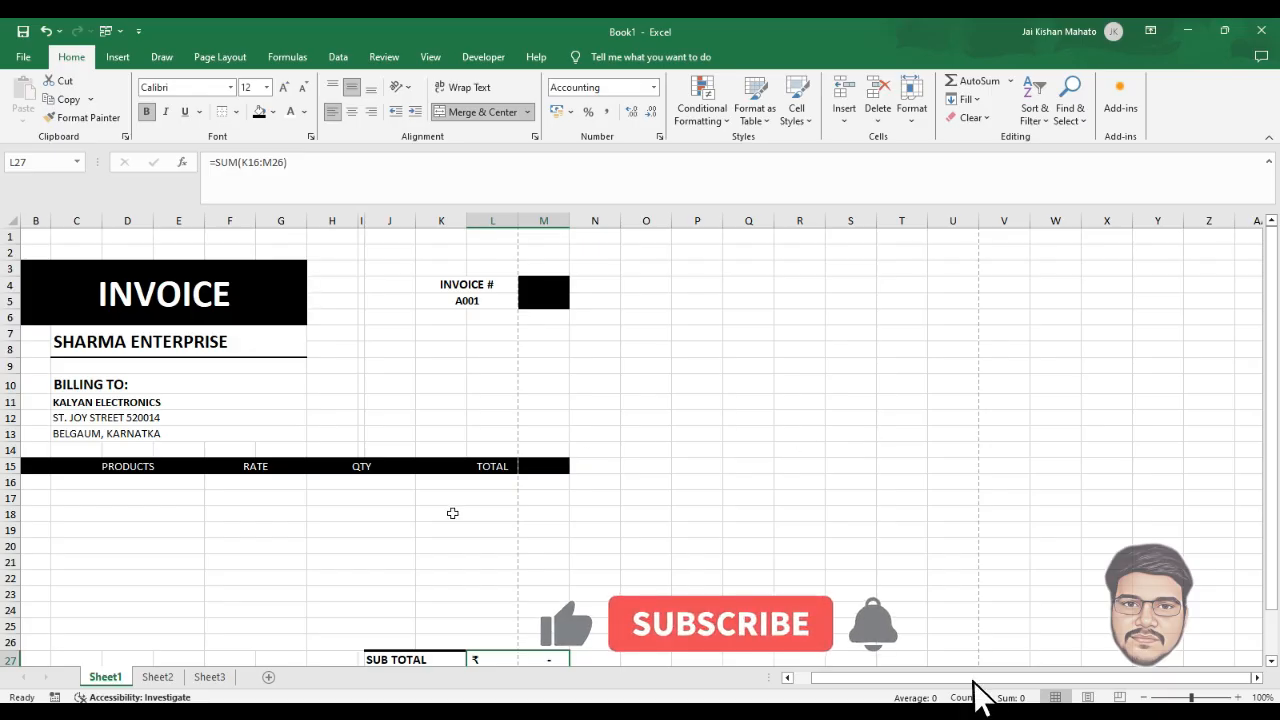
pyautogui.scroll(-8, 443, 515)
pyautogui.scroll(3, 443, 515)
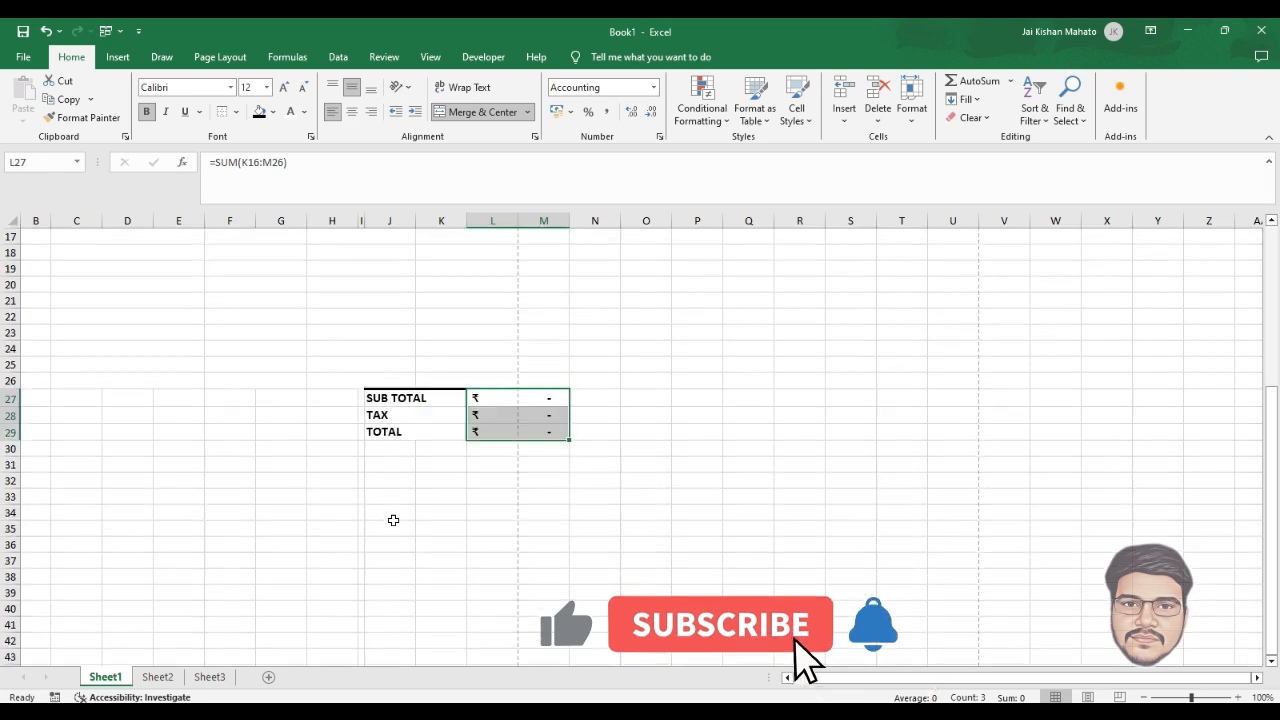
pyautogui.click(389, 431)
pyautogui.click(389, 464)
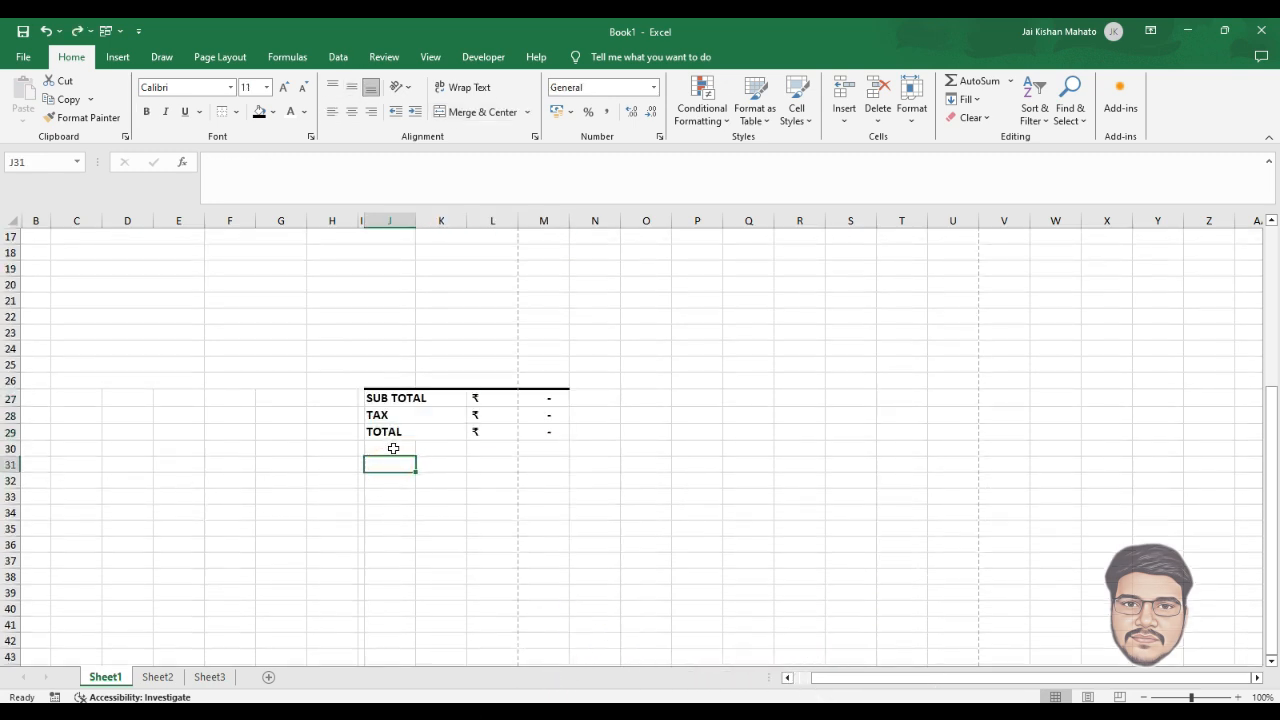
pyautogui.click(396, 431)
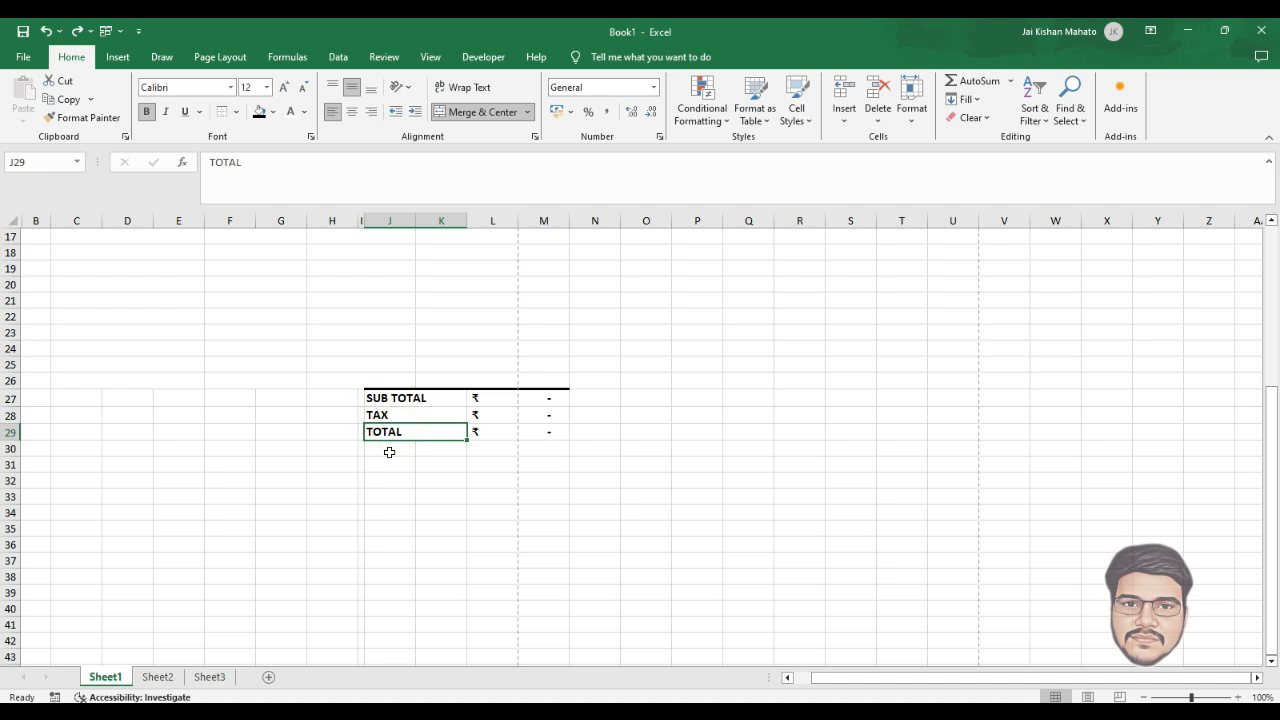
pyautogui.click(389, 450)
pyautogui.click(389, 464)
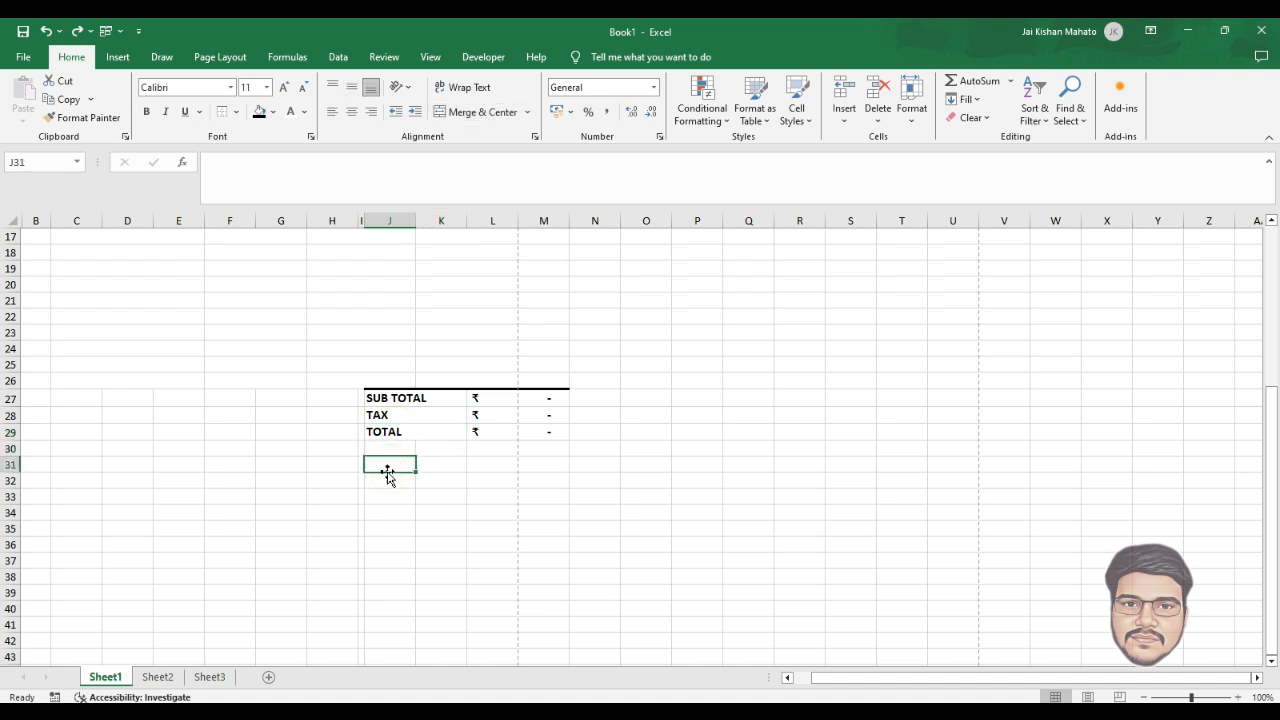
pyautogui.click(389, 478)
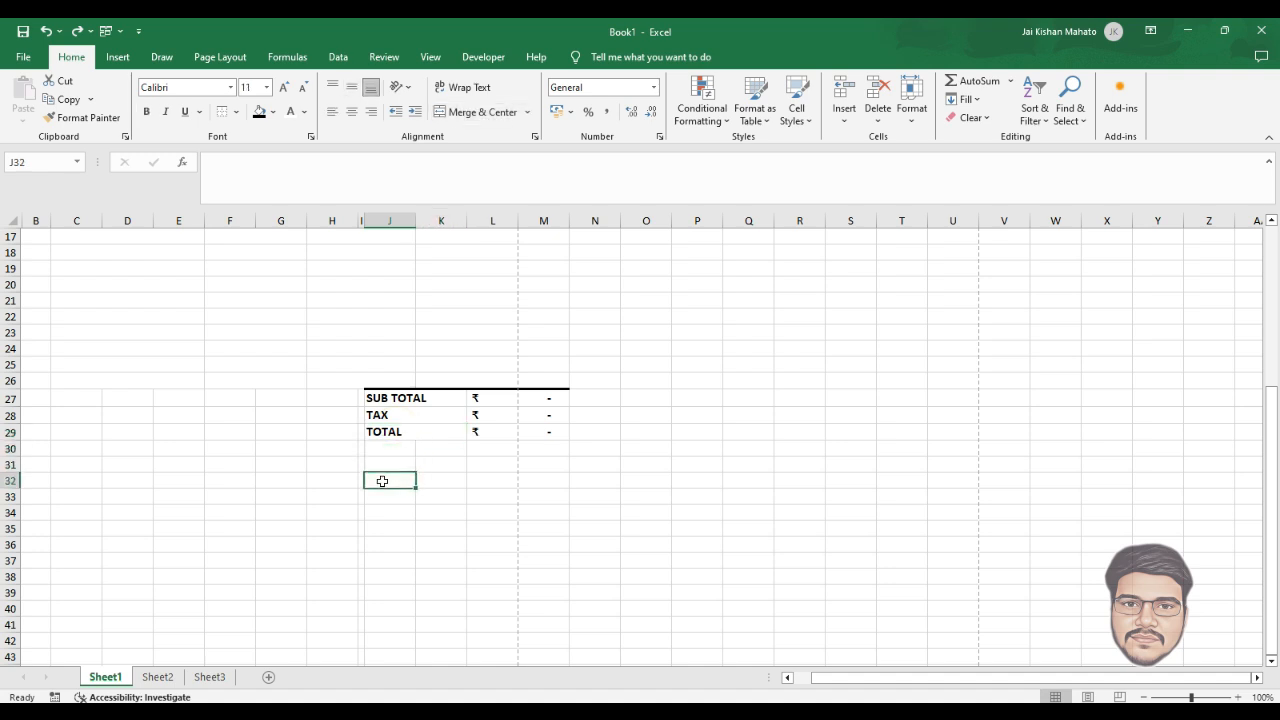
pyautogui.click(32, 479)
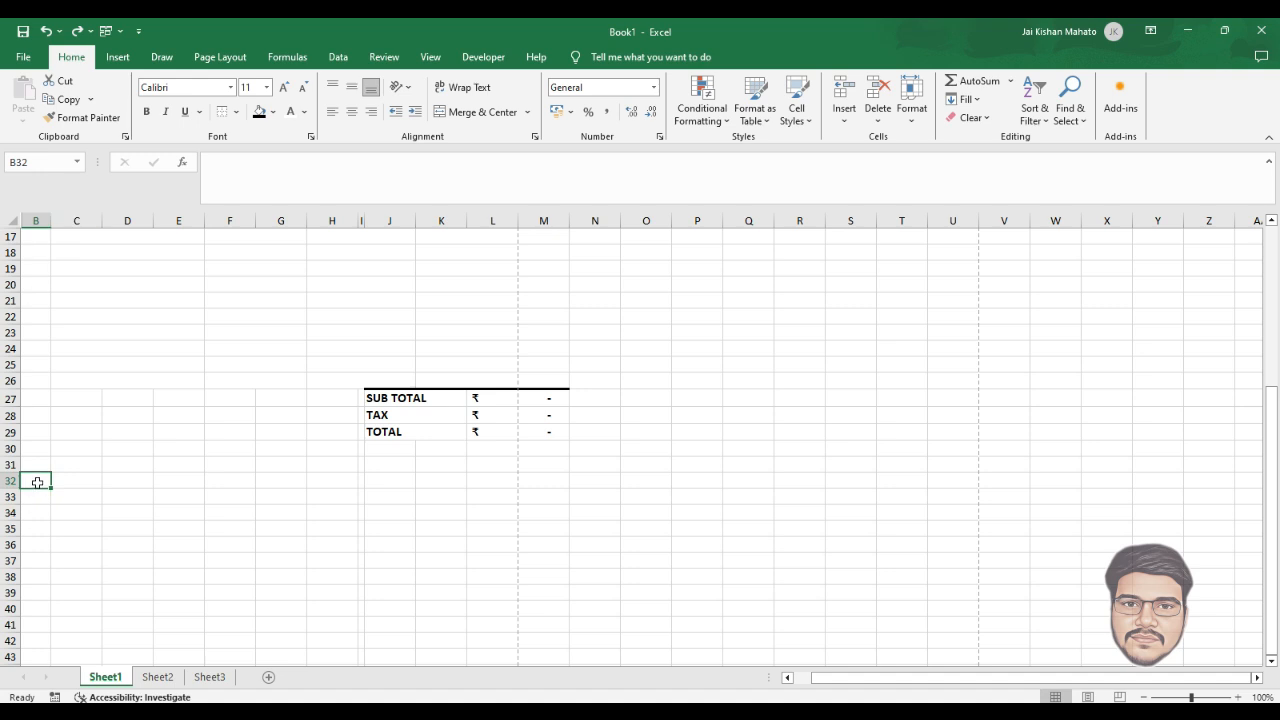
pyautogui.click(258, 111)
# Step: Merge the cells D31:M33 across, row by row, below the totals block
pyautogui.moveTo(127, 466)
pyautogui.mouseDown()
pyautogui.moveTo(504, 474)
pyautogui.moveTo(561, 497)
pyautogui.mouseUp()
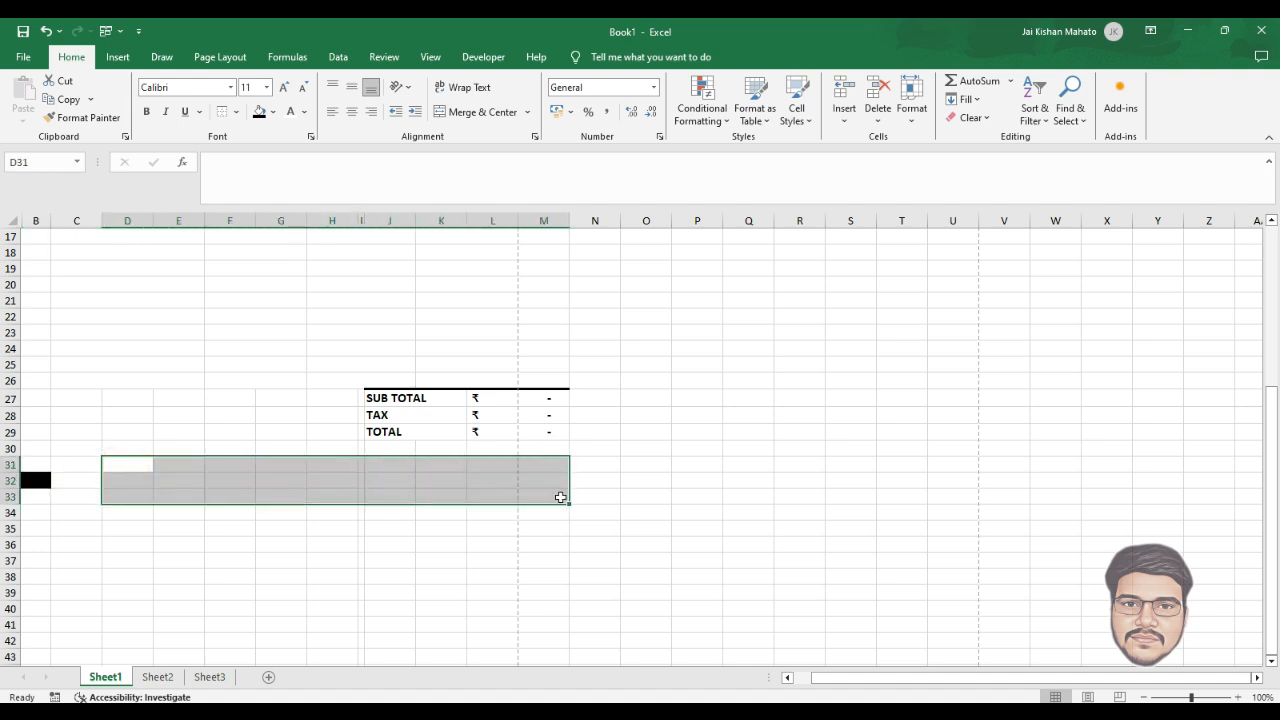
pyautogui.click(527, 112)
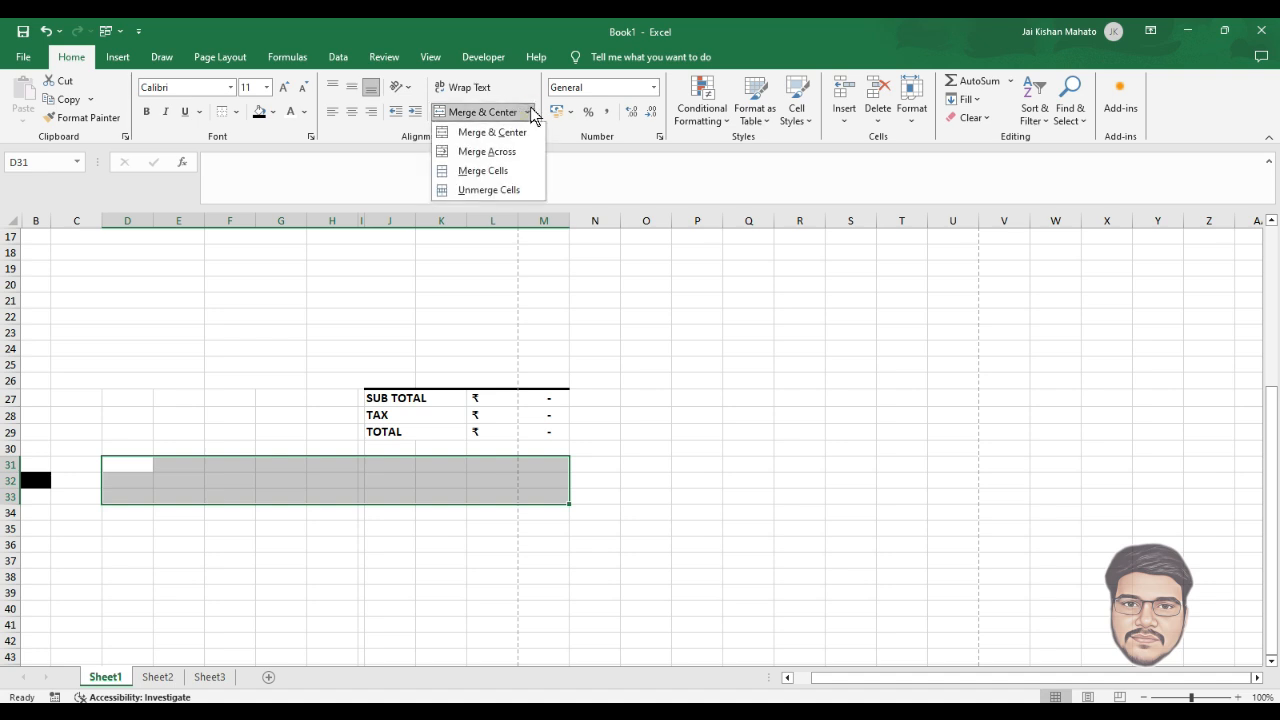
pyautogui.click(519, 151)
# Step: Enter the bold heading "TERMS & CONDITIONS :" in D31 and the placeholder payment-due and late-interest clause (30 days, 1.5% per month) in D32:M33
pyautogui.click(255, 464)
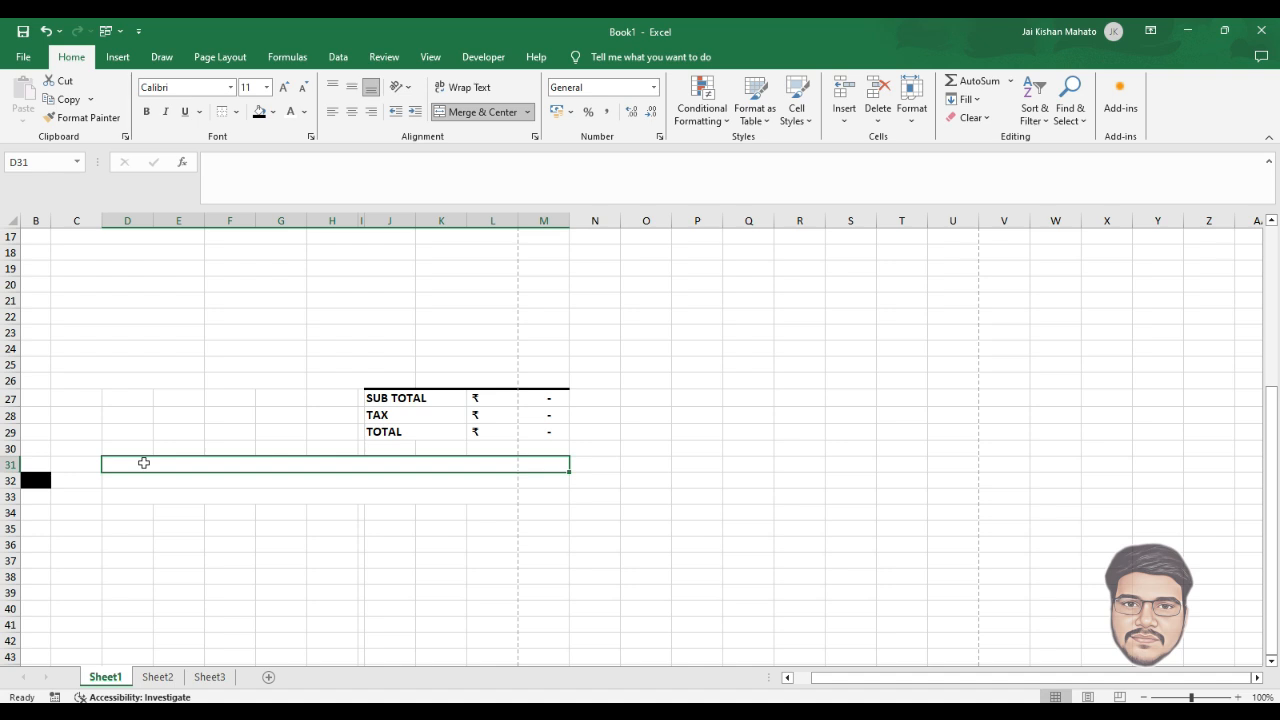
pyautogui.write('TERMS & CONDITIONS :')
pyautogui.click(197, 484)
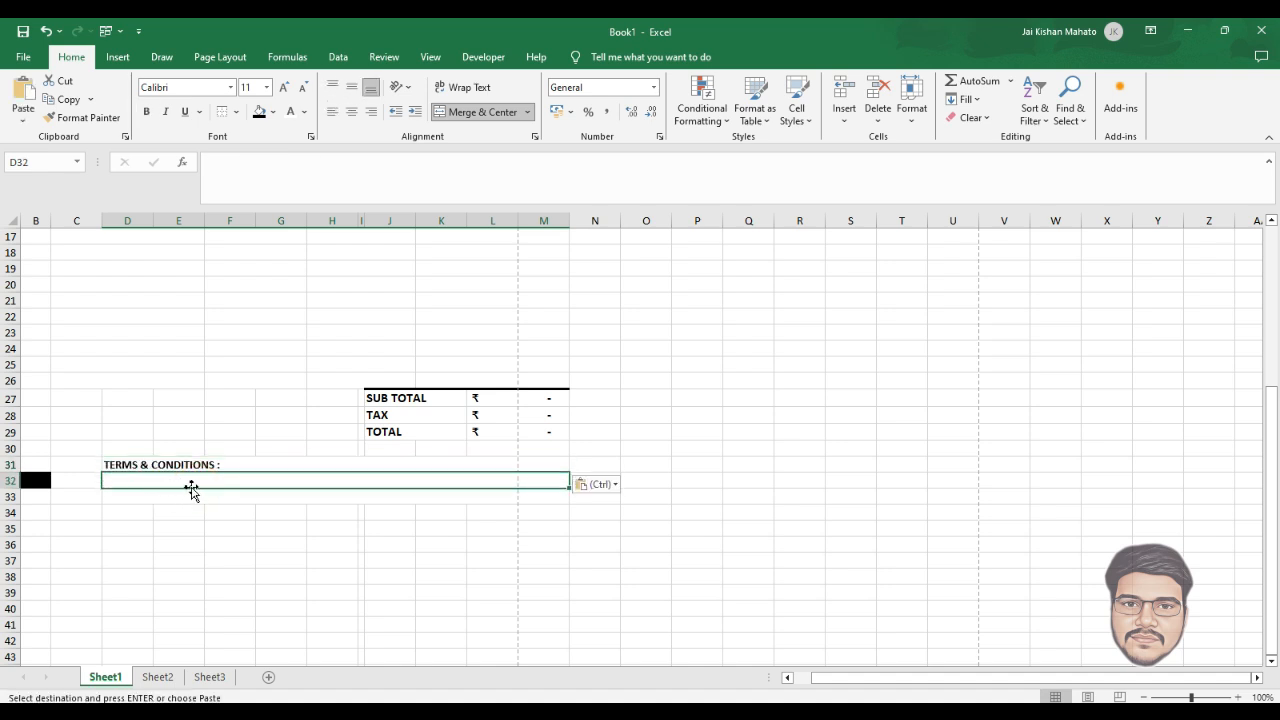
pyautogui.write('Payment is due within [specify time, e.g., 30 days] of the invoice date; late payments may incur interest at [specify rate, e.g., 1.5% per month].')
pyautogui.click(205, 468)
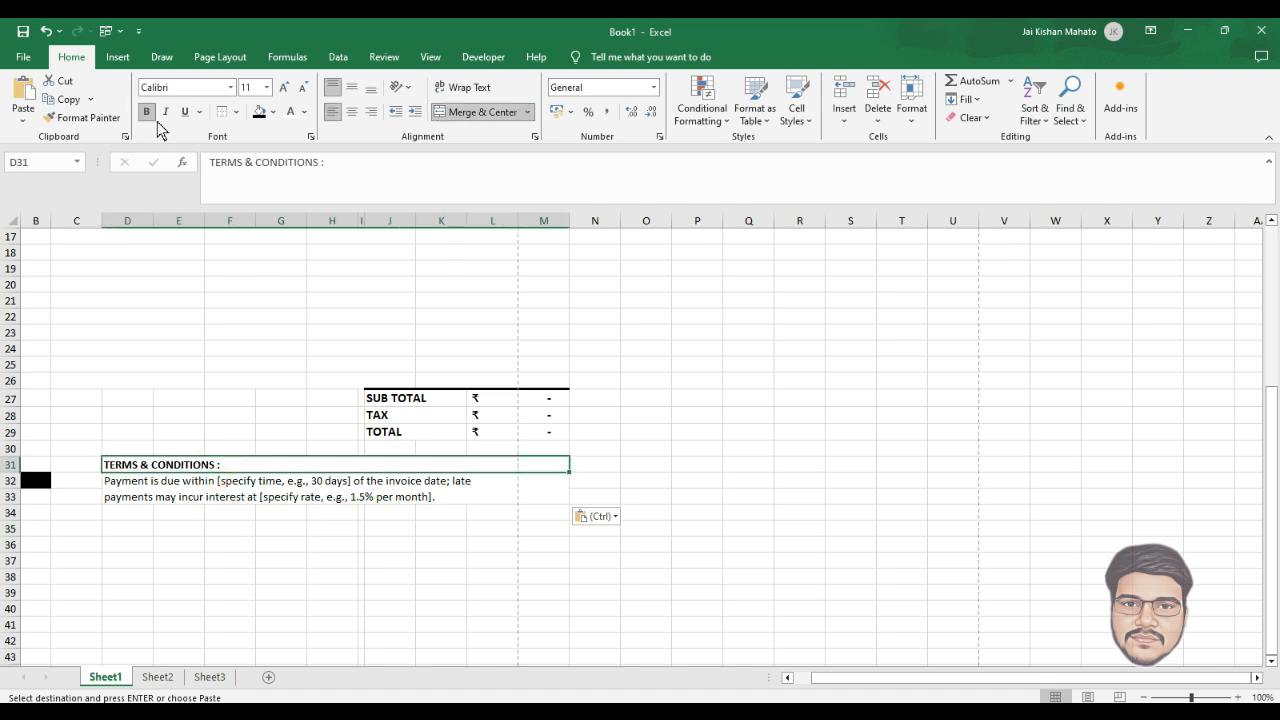
pyautogui.click(366, 495)
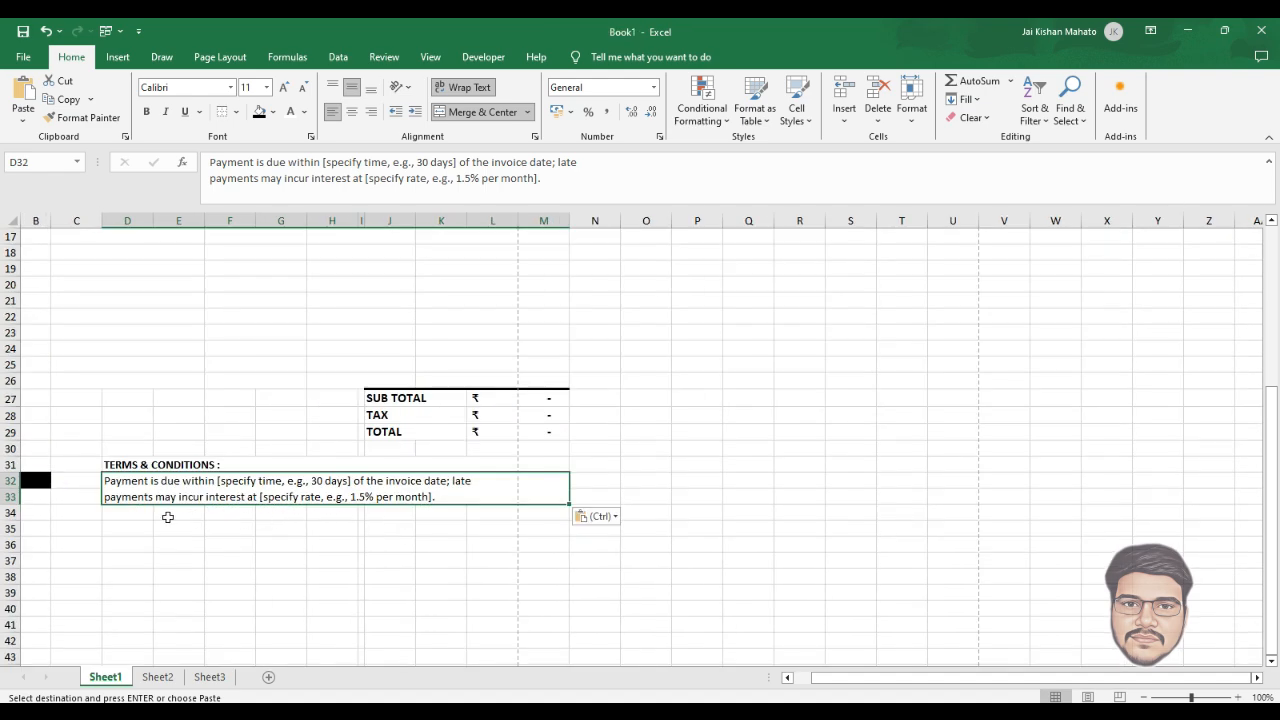
# Step: Fill B35:M35 with black as a footer bar and make row 35 taller
pyautogui.click(137, 515)
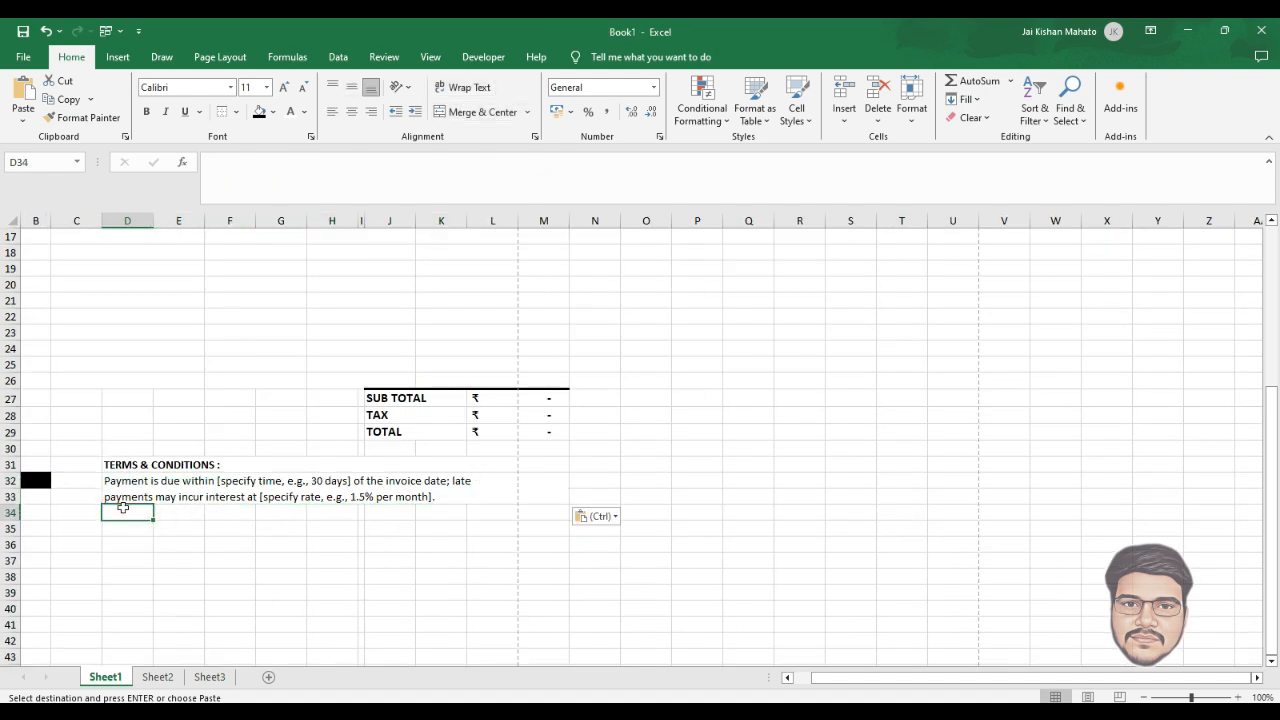
pyautogui.moveTo(33, 528); pyautogui.dragTo(548, 530)
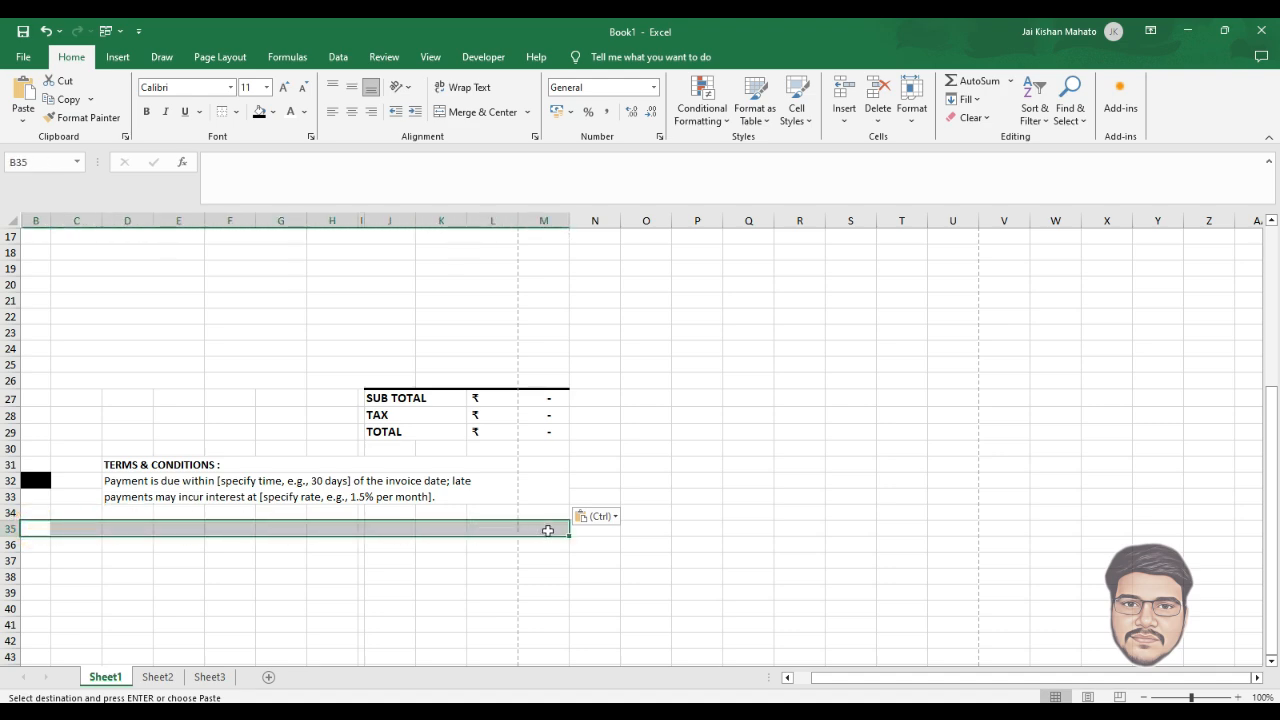
pyautogui.scroll(5, 329, 243)
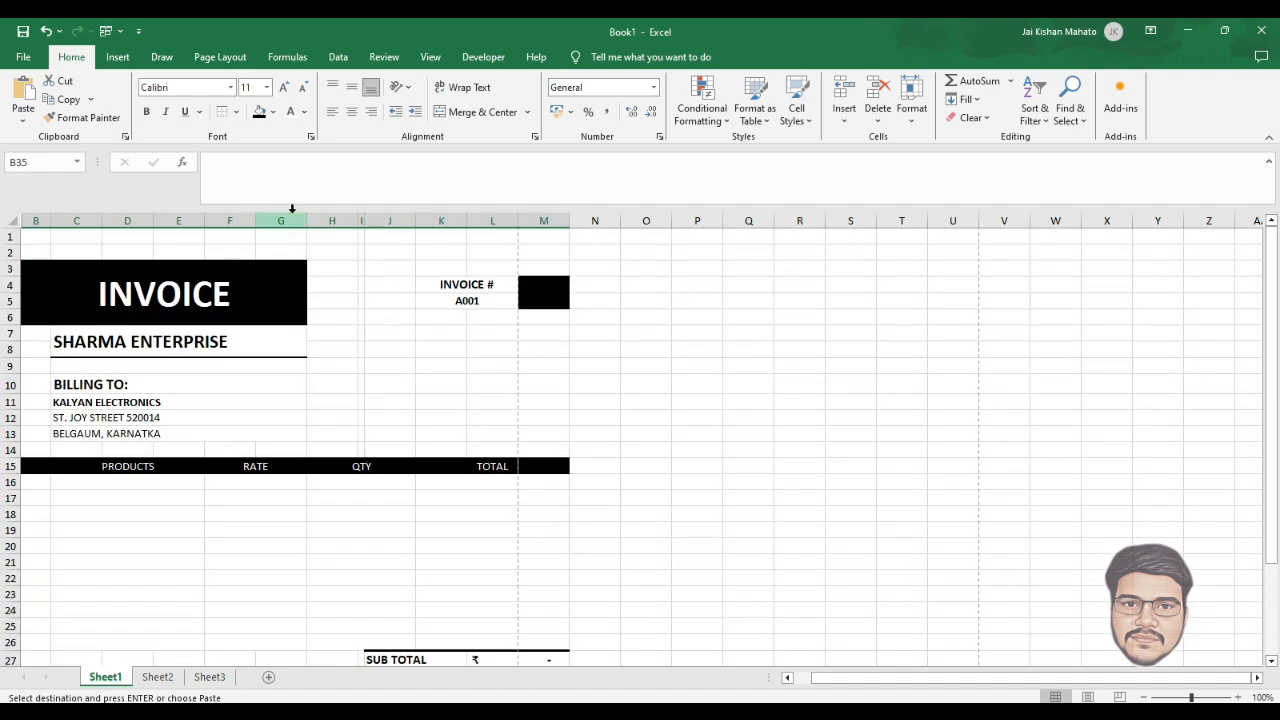
pyautogui.click(257, 113)
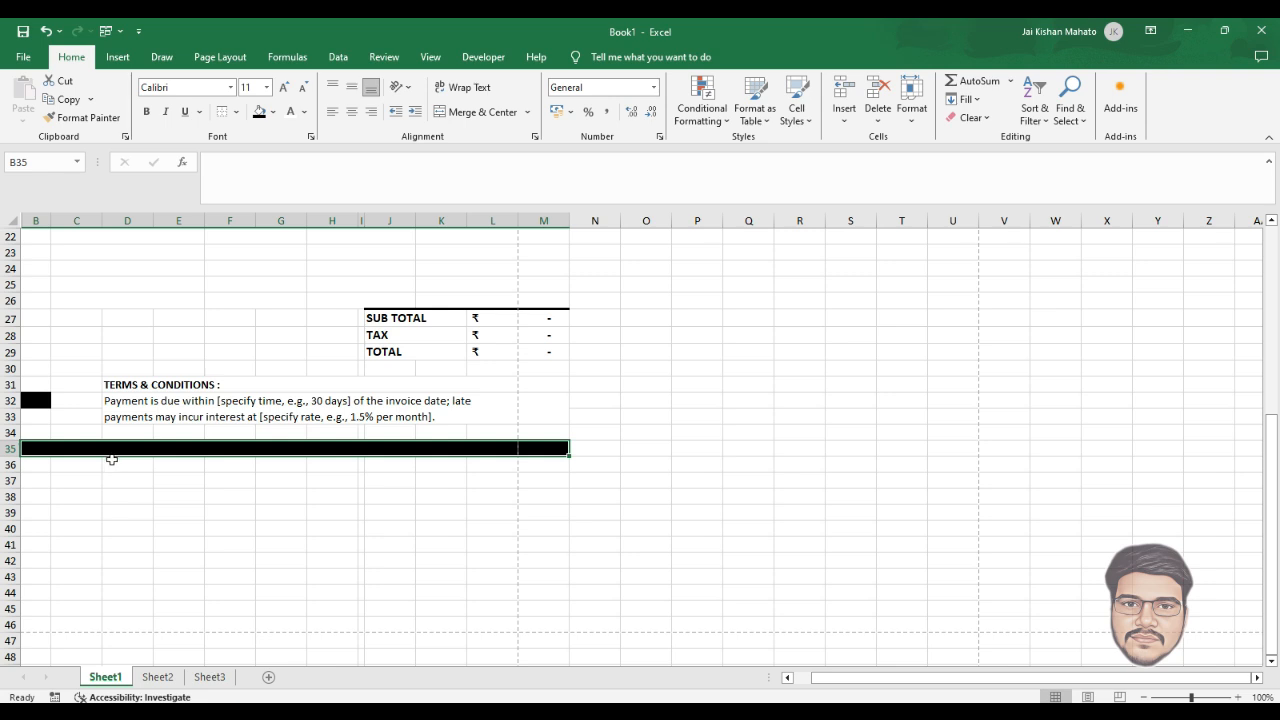
pyautogui.press('alt')
pyautogui.press('Escape')
pyautogui.moveTo(9, 452); pyautogui.dragTo(11, 458)
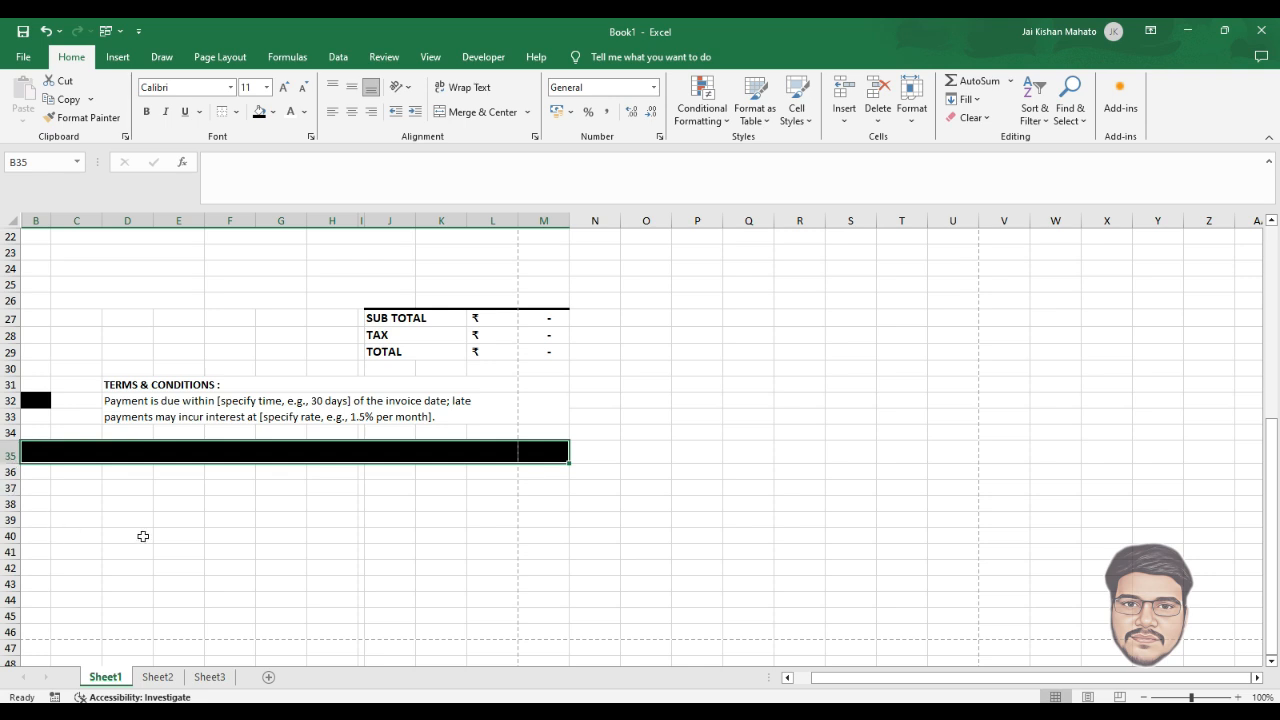
pyautogui.click(220, 522)
# Step: Insert the Facebook, Instagram and Twitter icon pictures from the Desktop's New folder (2) at cell C35
pyautogui.click(92, 452)
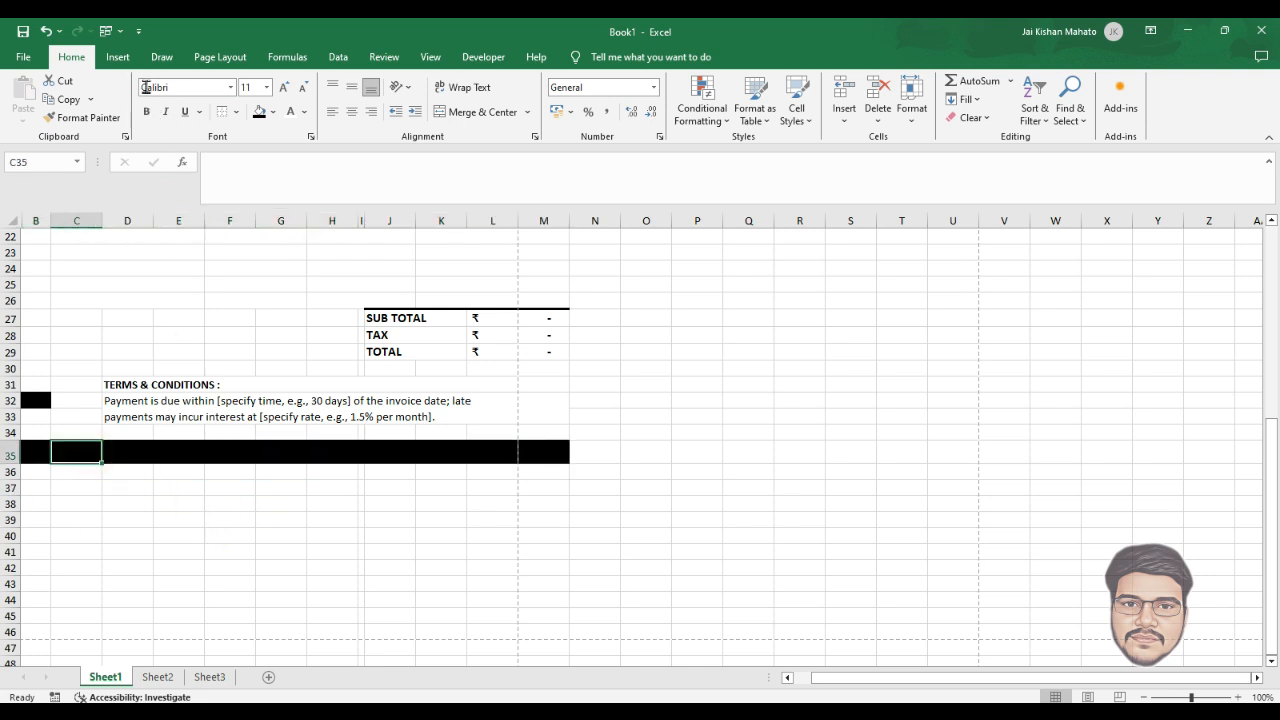
pyautogui.click(119, 56)
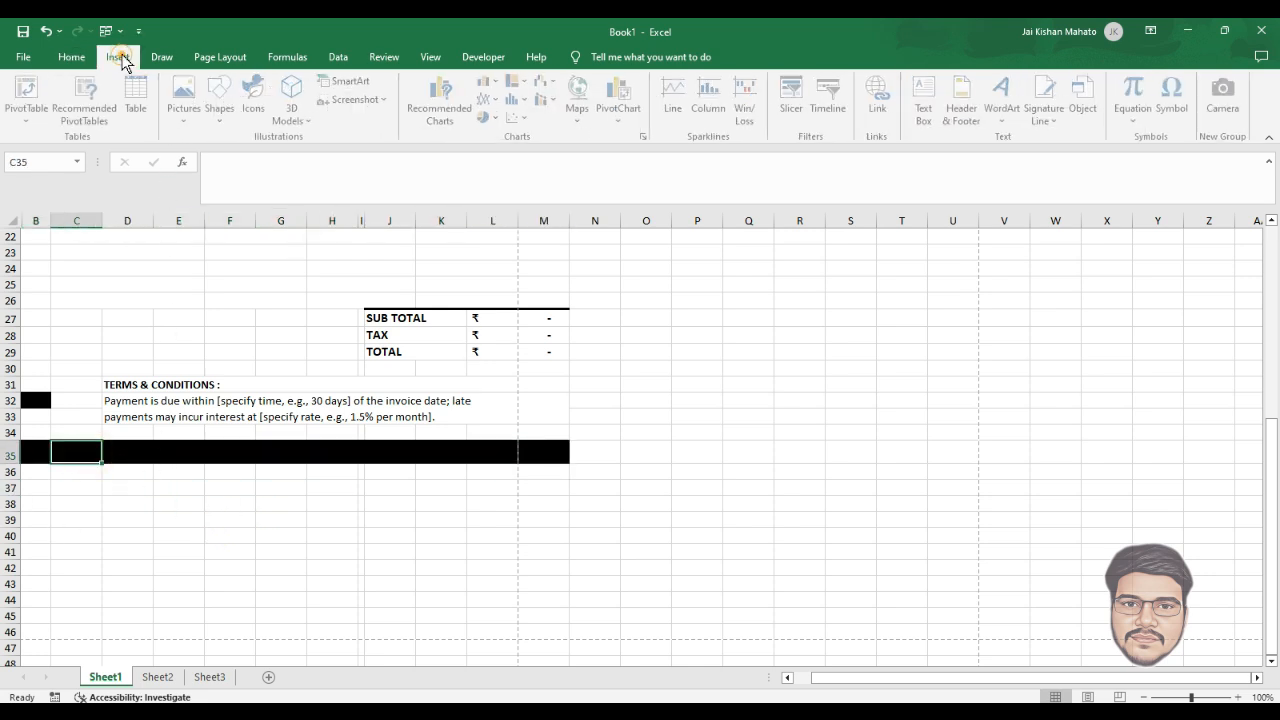
pyautogui.click(184, 95)
pyautogui.click(220, 160)
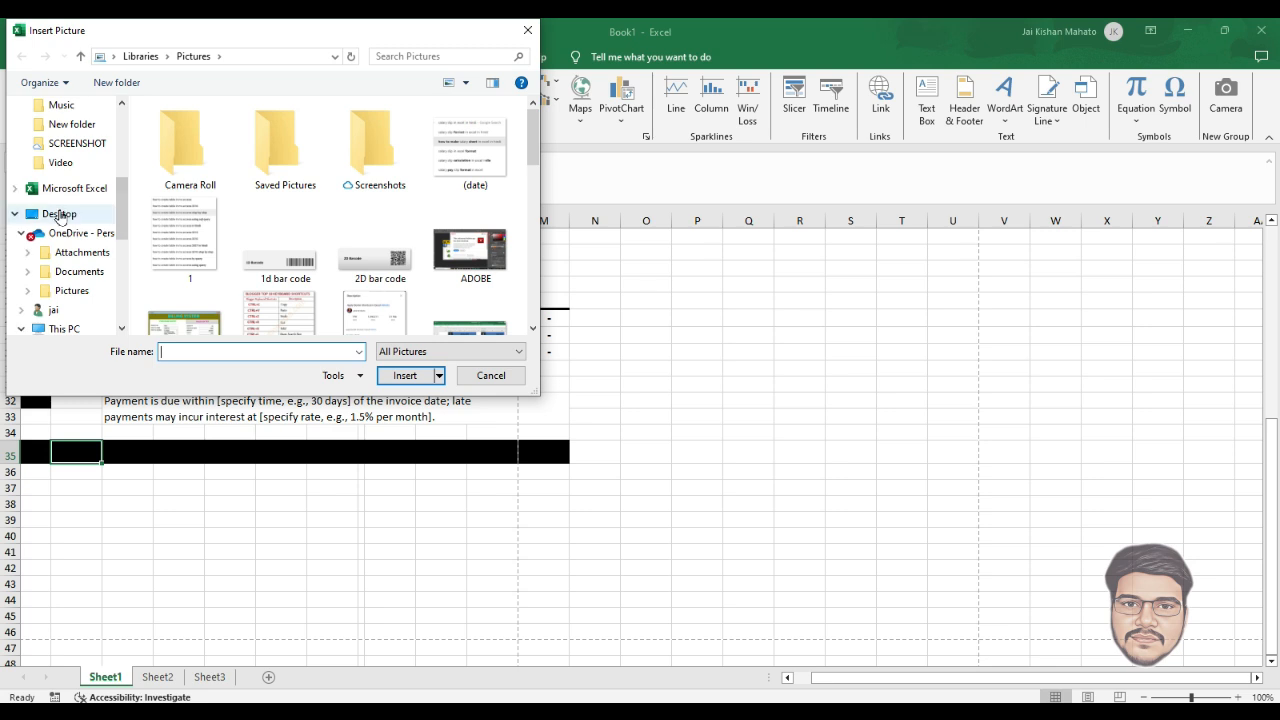
pyautogui.click(108, 206)
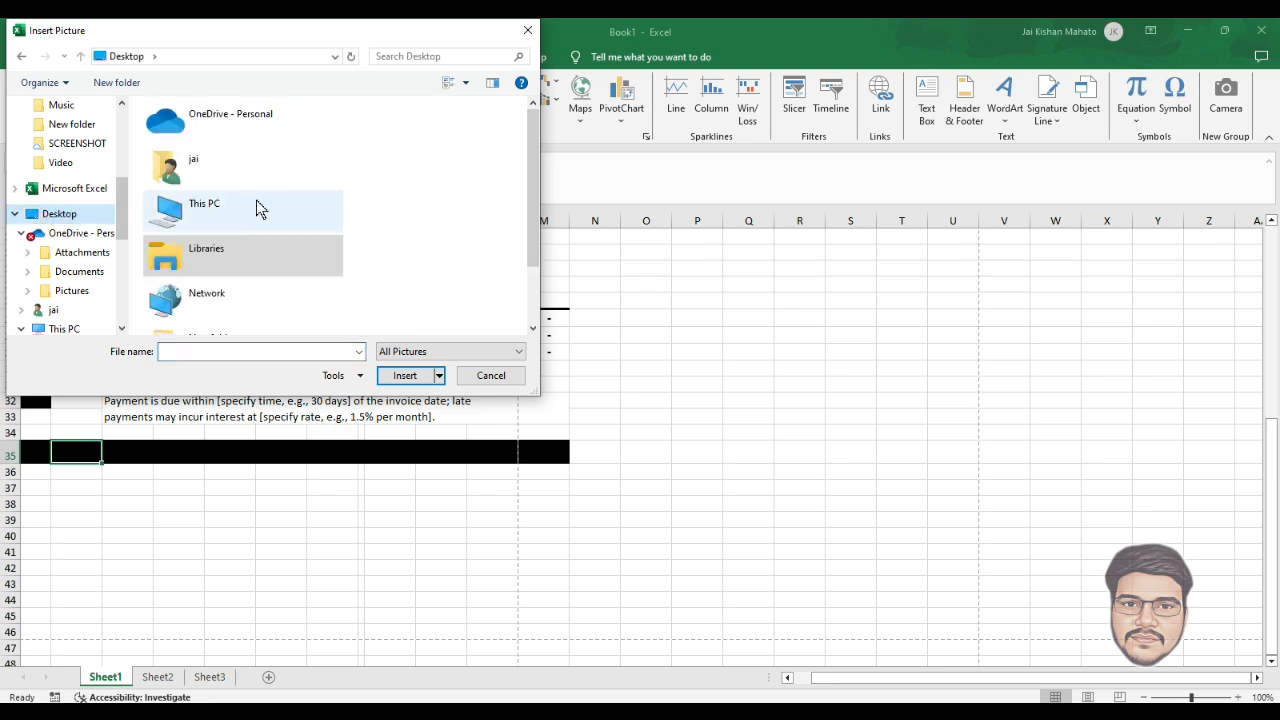
pyautogui.scroll(-2, 250, 230)
pyautogui.doubleClick(236, 306)
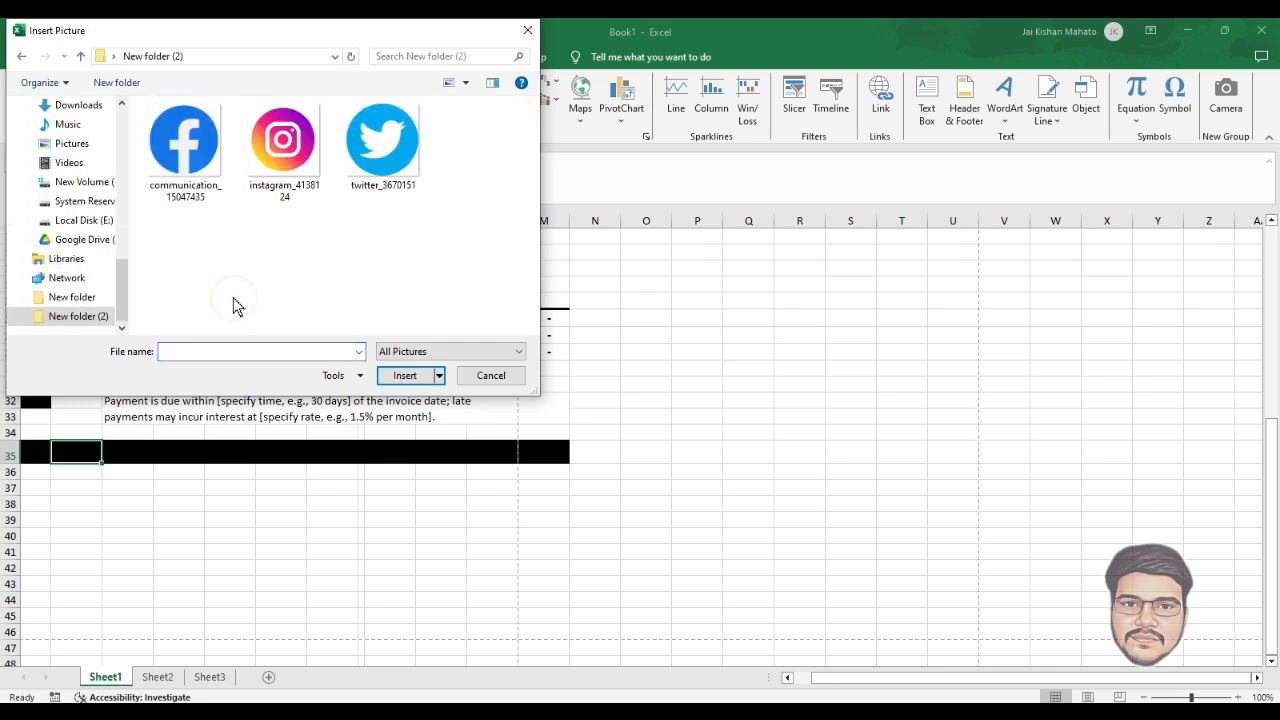
pyautogui.moveTo(465, 108); pyautogui.dragTo(175, 152)
pyautogui.click(398, 378)
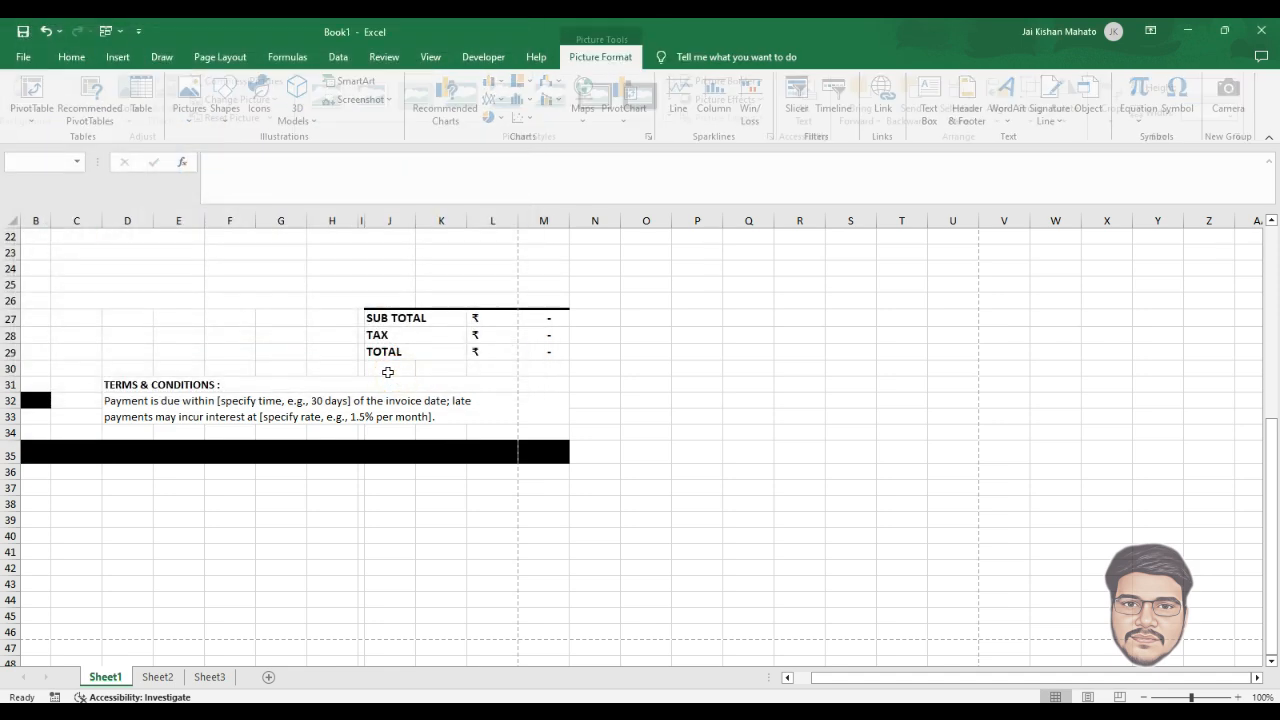
# Step: Shrink the inserted icons, Twitter and Instagram to about 4.9 cm, and move those two apart below the black footer bar
pyautogui.scroll(-8, 387, 372)
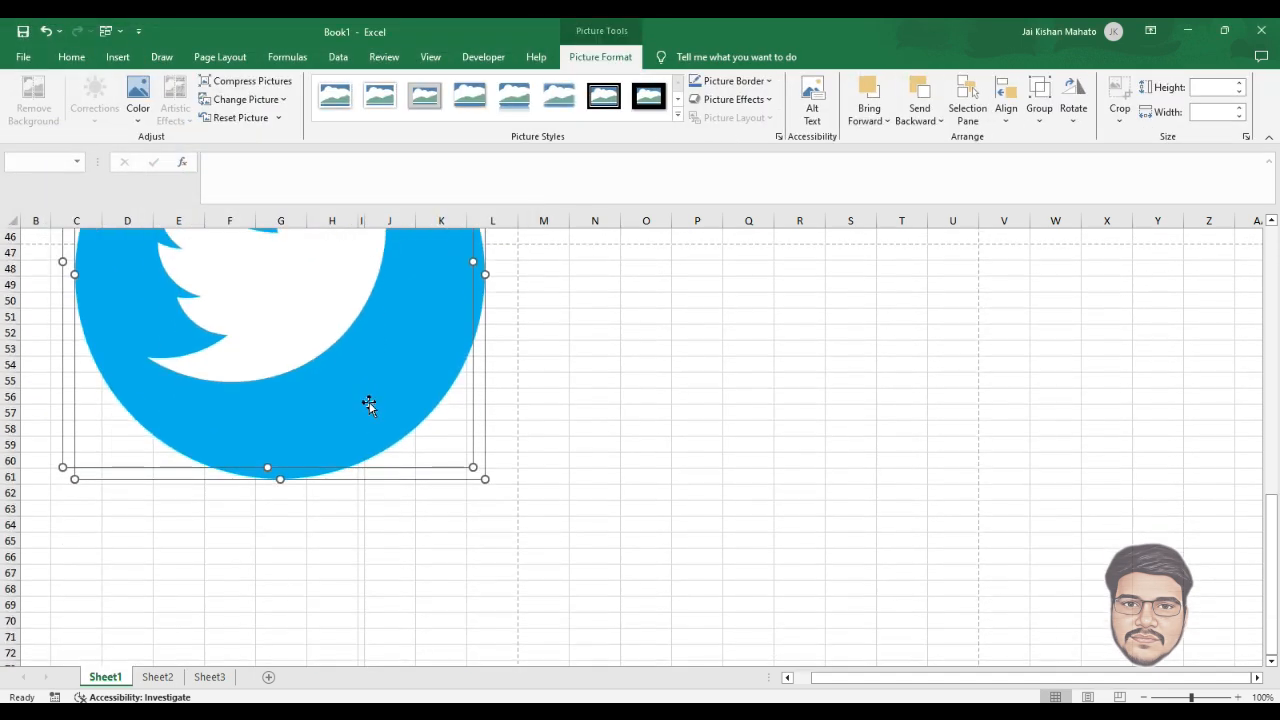
pyautogui.scroll(10, 391, 450)
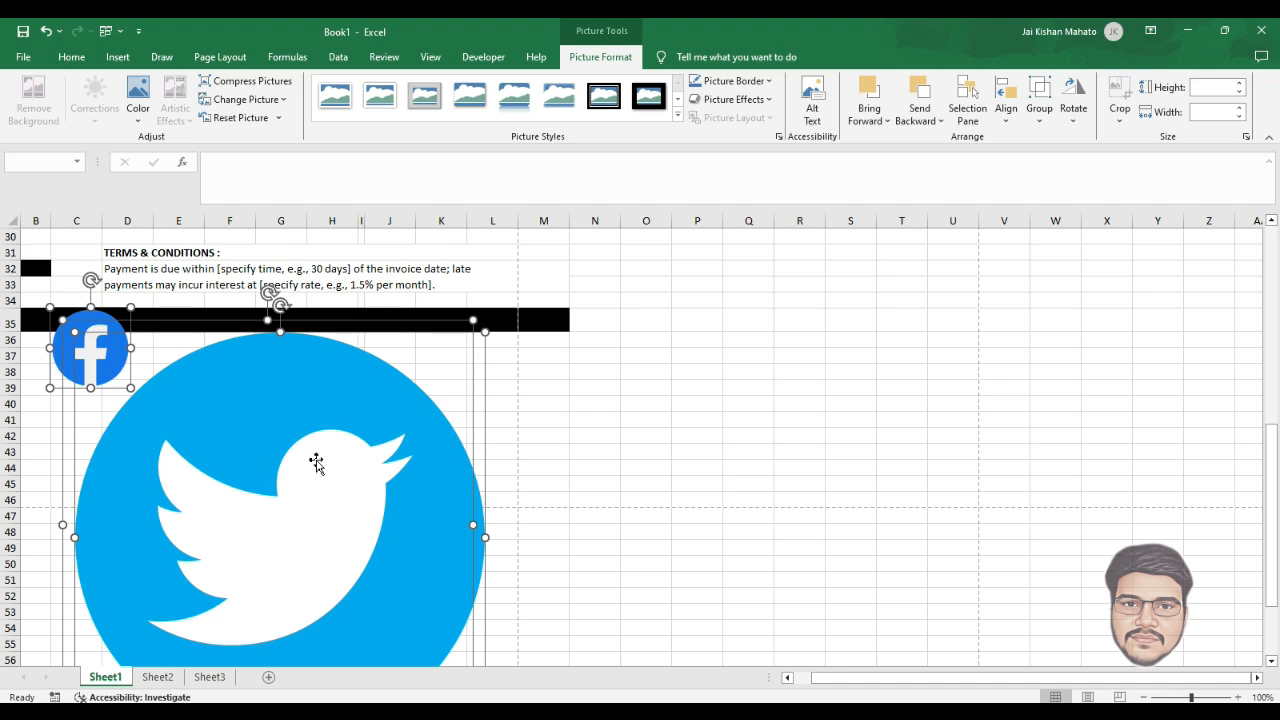
pyautogui.moveTo(474, 320); pyautogui.dragTo(303, 409)
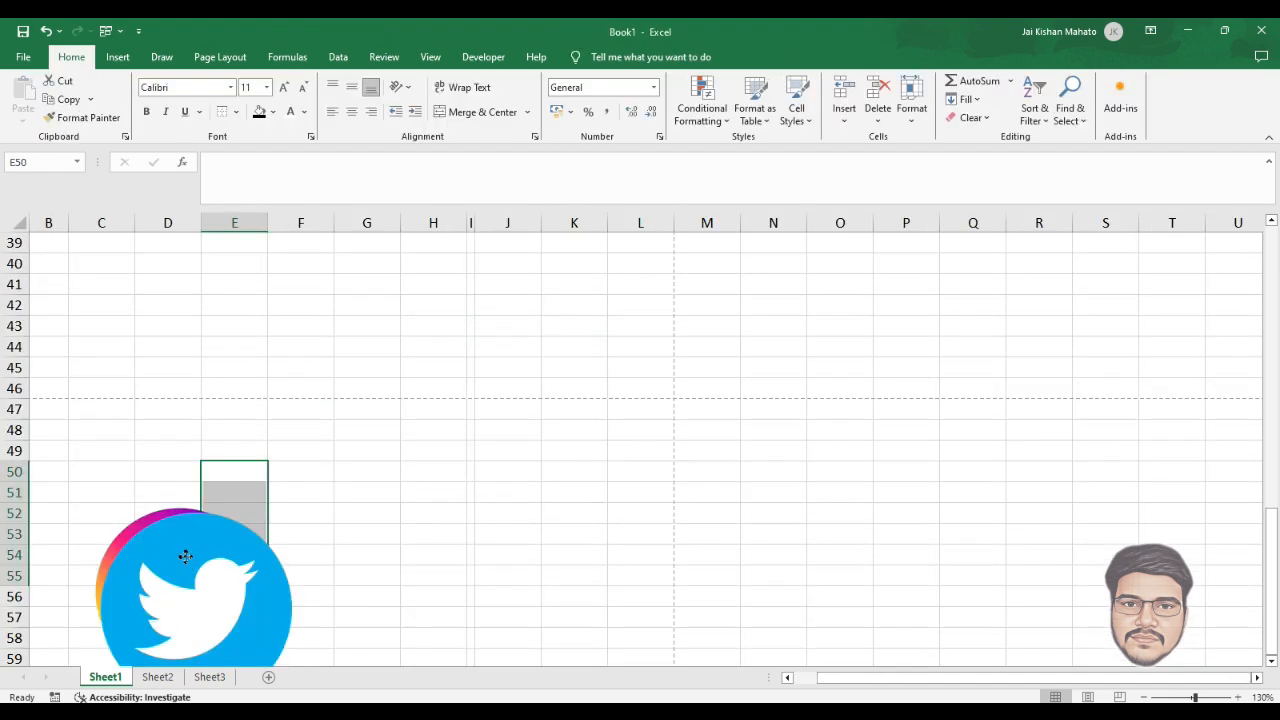
pyautogui.click(180, 551)
pyautogui.moveTo(180, 551); pyautogui.dragTo(257, 386)
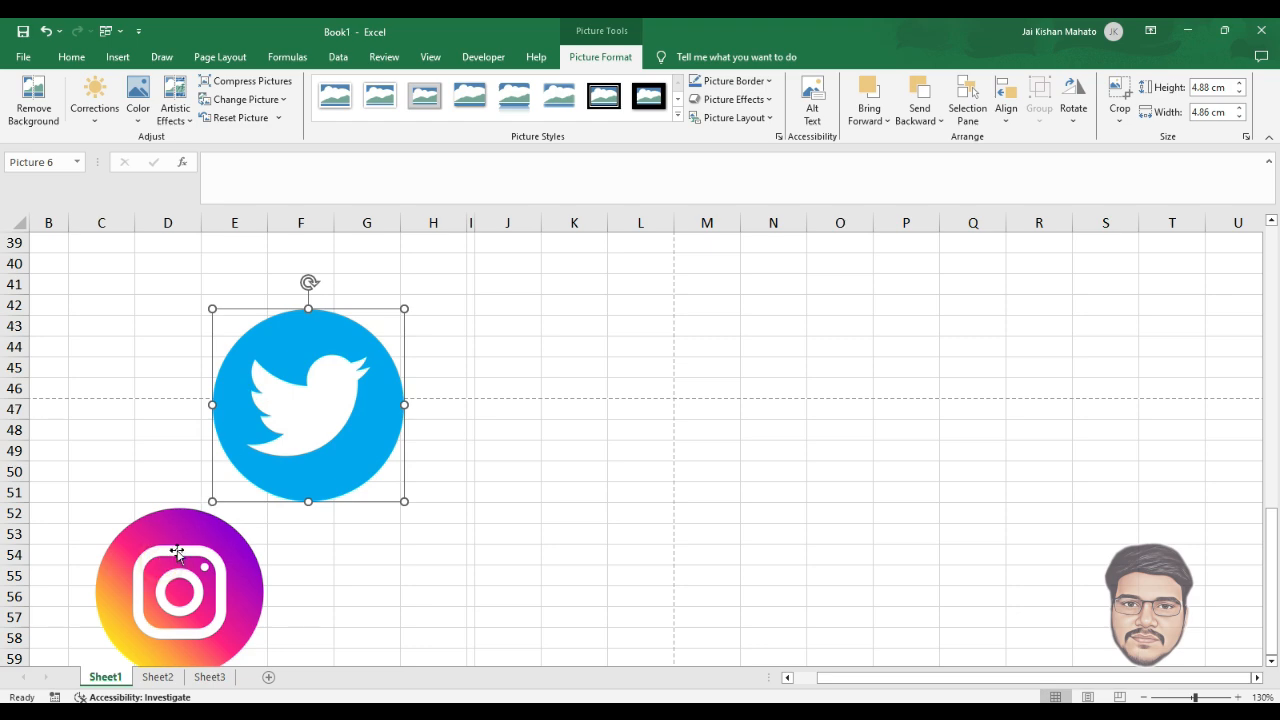
pyautogui.moveTo(177, 551); pyautogui.dragTo(168, 285)
pyautogui.scroll(8, 251, 443)
pyautogui.scroll(-3, 256, 452)
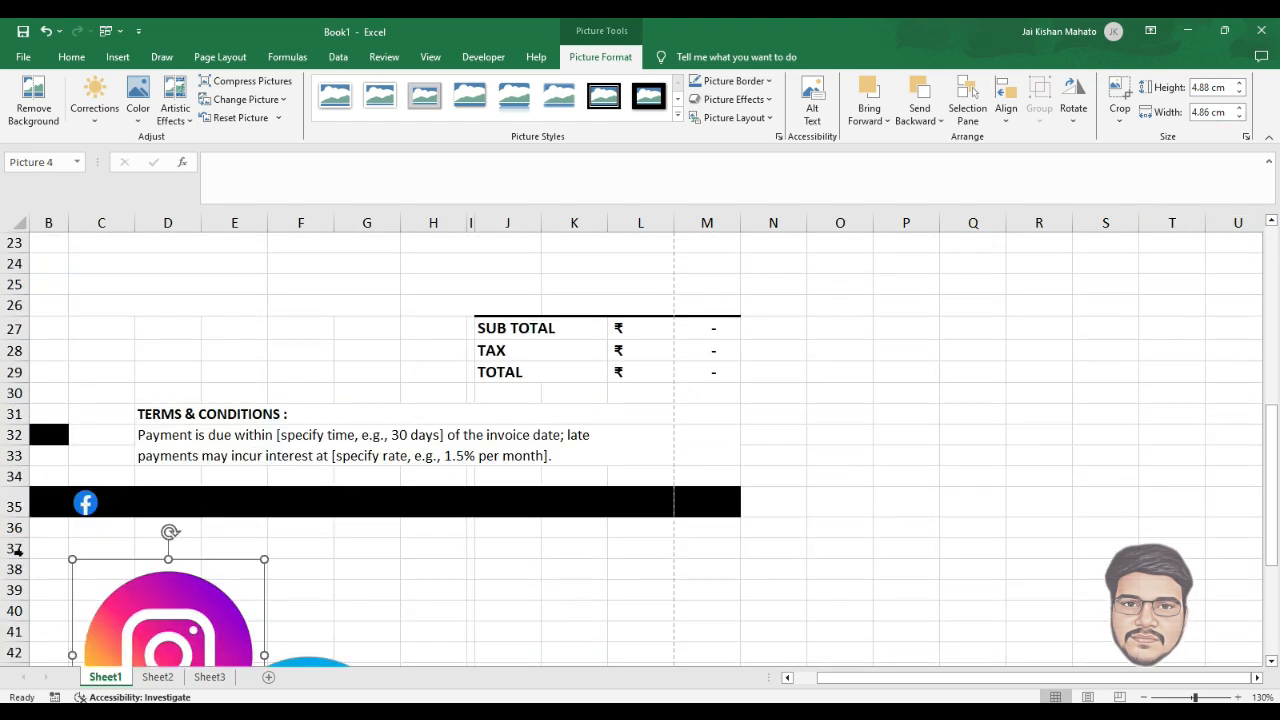
# Step: Check the Facebook icon's size and set the Instagram icon's height to 0.65 cm
pyautogui.click(86, 504)
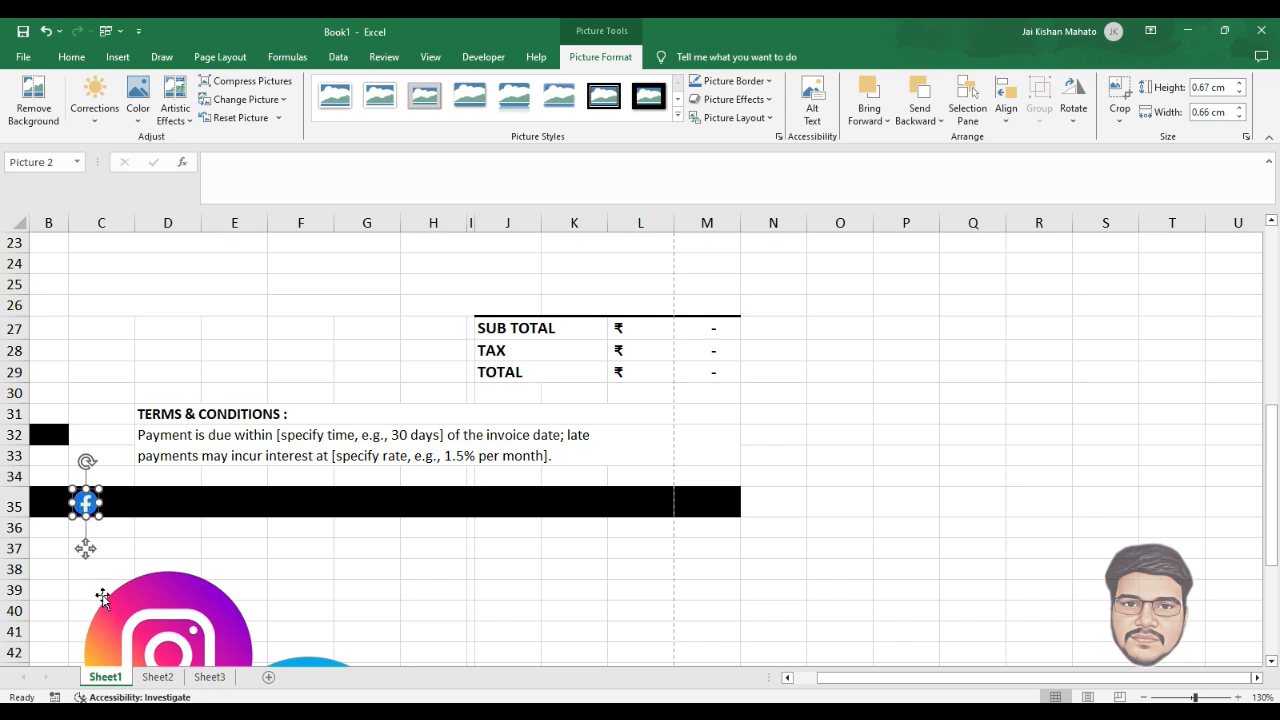
pyautogui.click(146, 630)
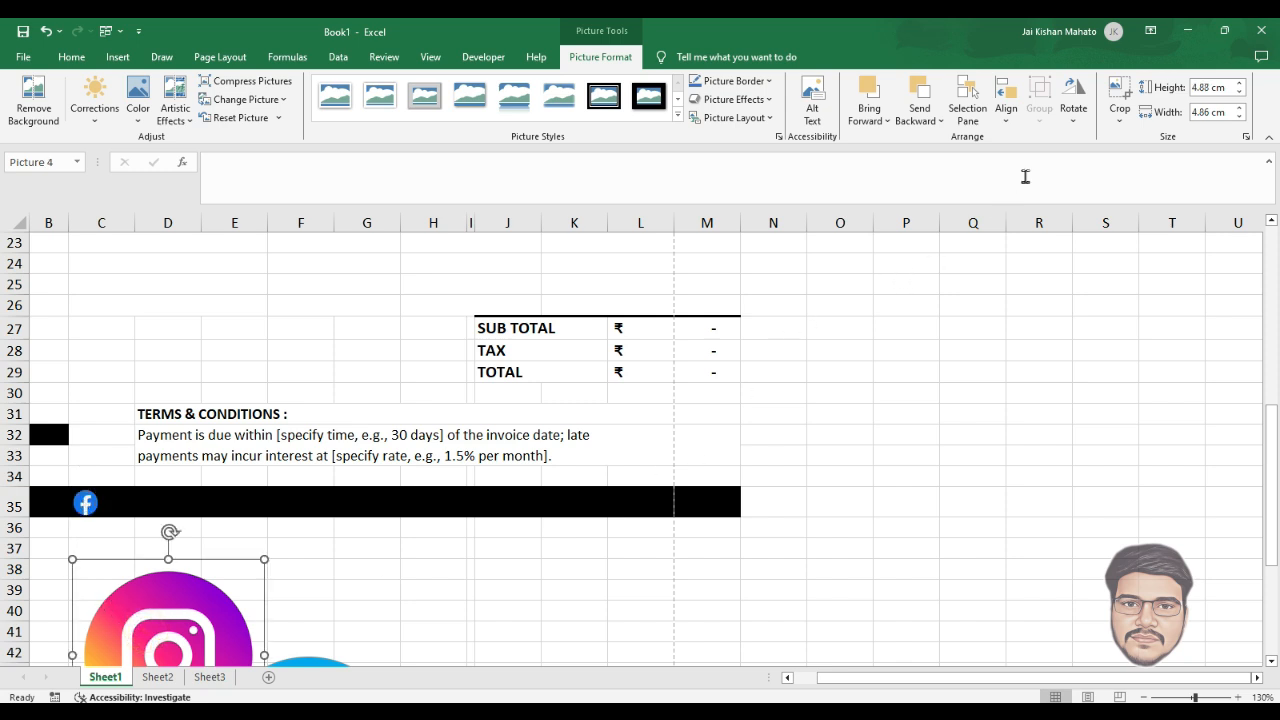
pyautogui.click(1214, 87)
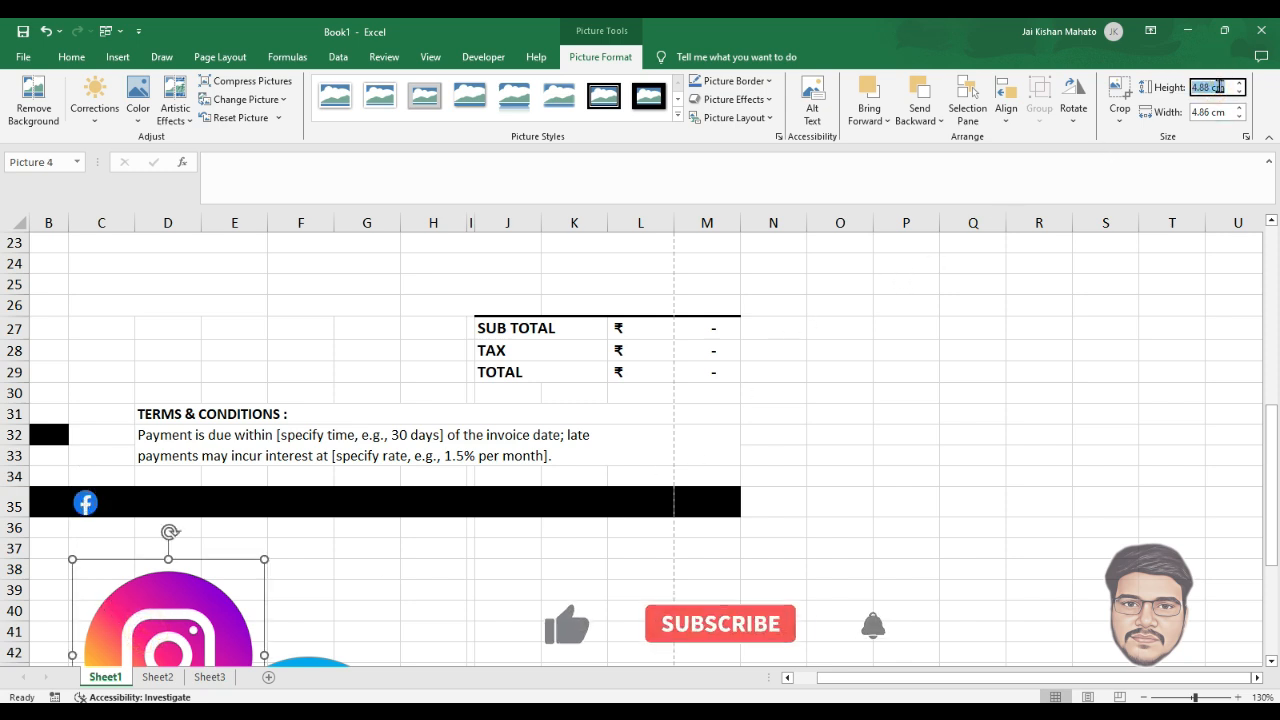
pyautogui.write('0.6')
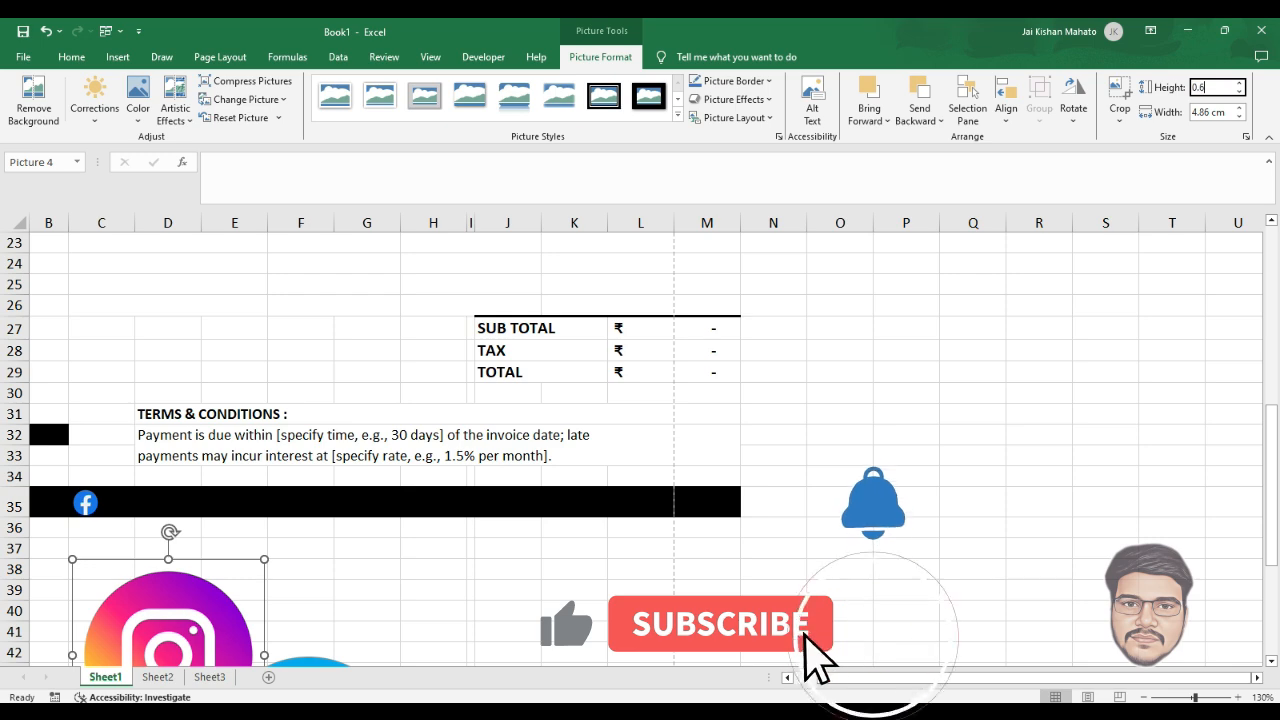
pyautogui.write('5')
pyautogui.press('Return')
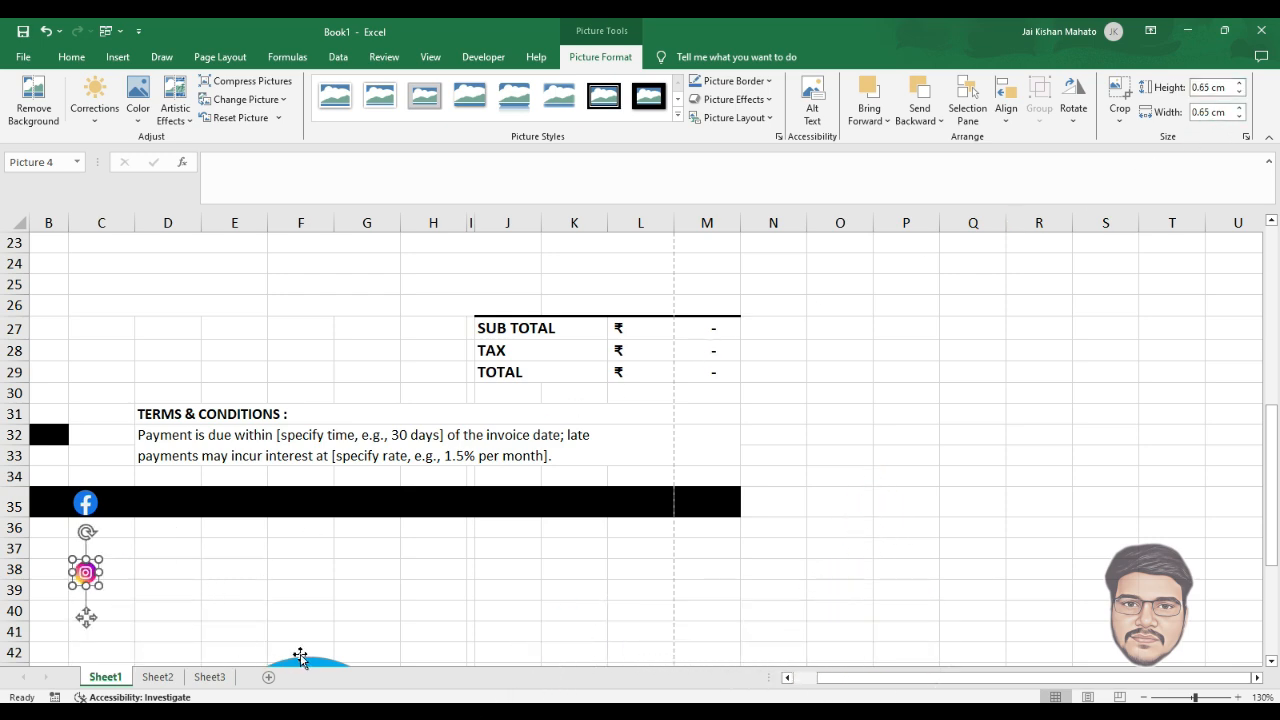
# Step: Set the Twitter icon's height to 0.65 cm
pyautogui.scroll(-3, 300, 657)
pyautogui.click(308, 575)
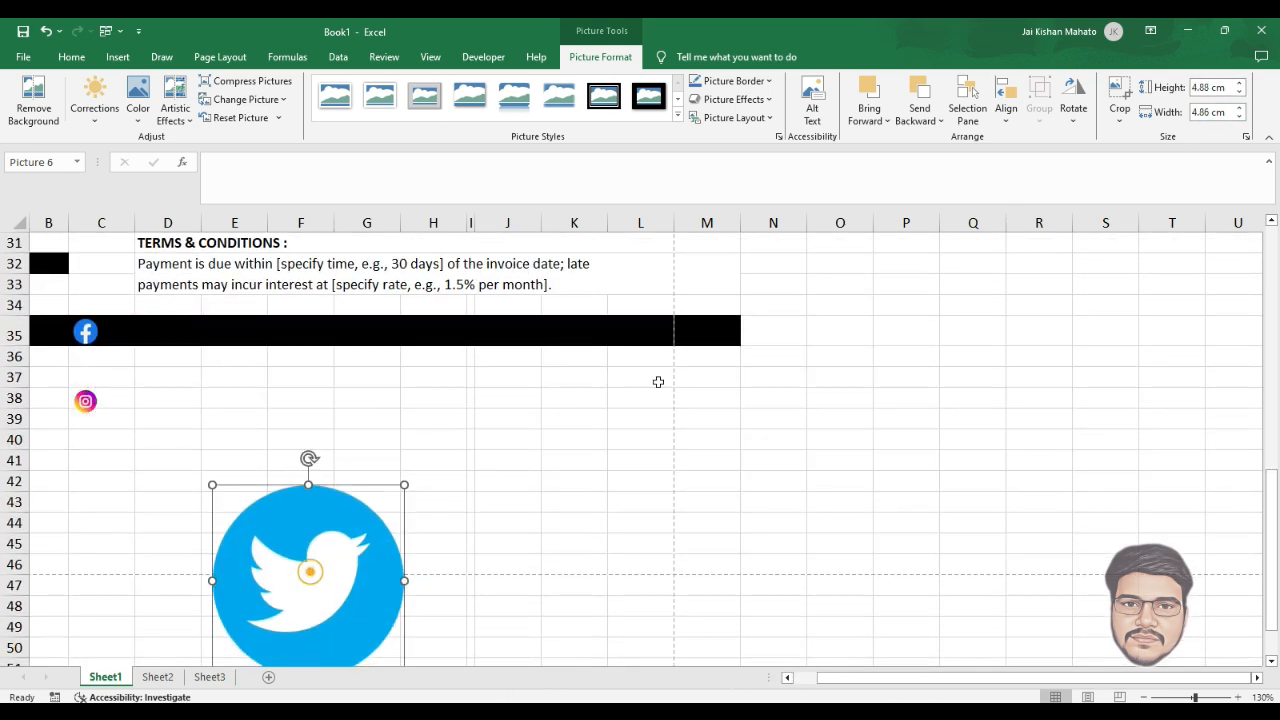
pyautogui.click(1216, 86)
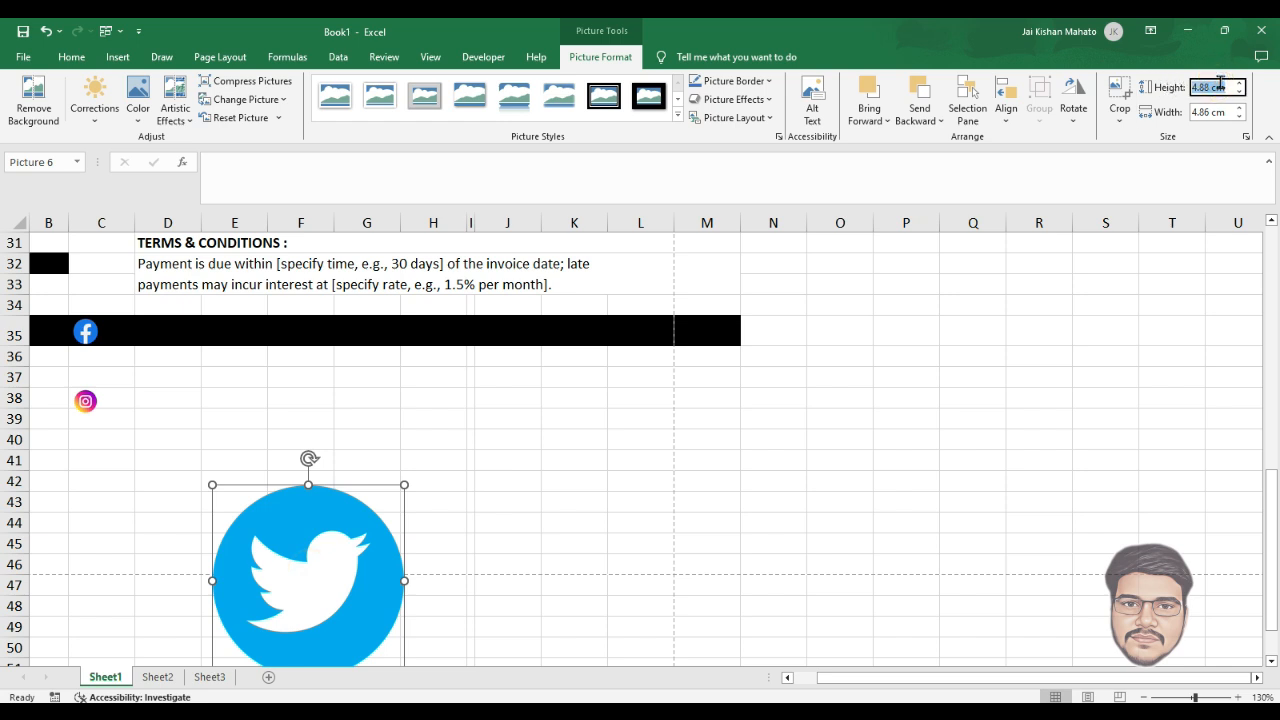
pyautogui.write('0.65')
pyautogui.press('Return')
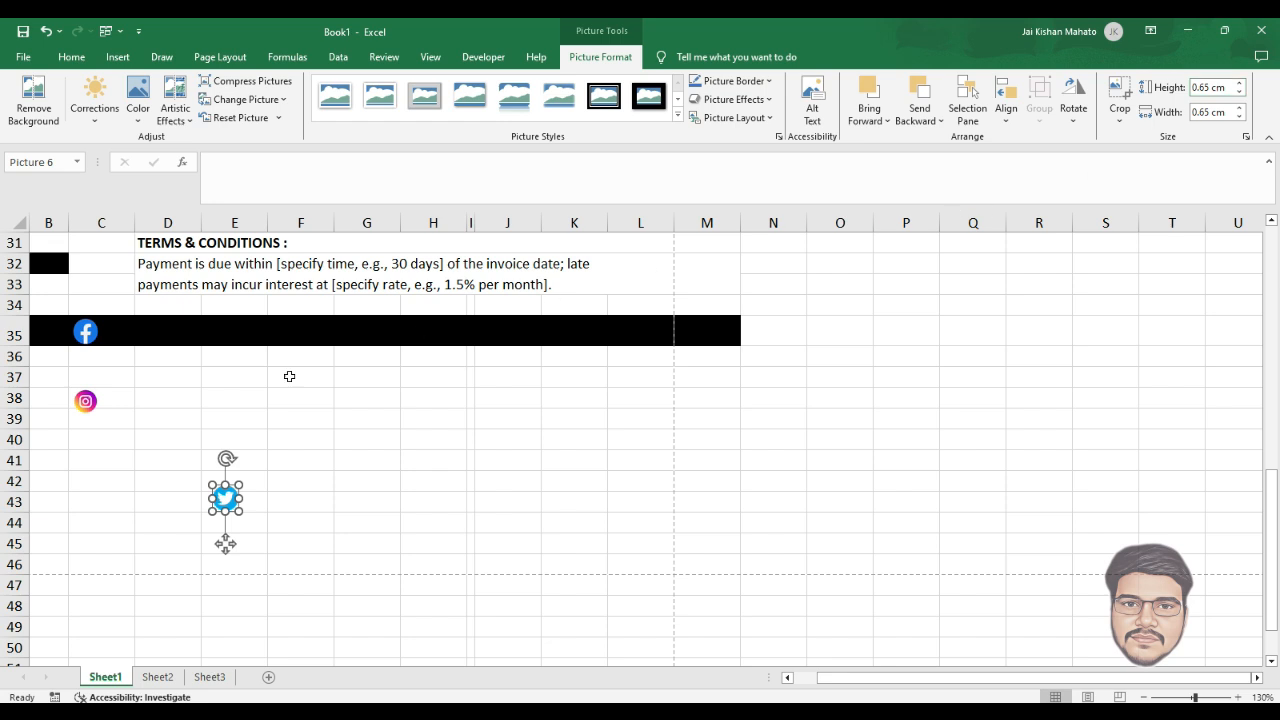
# Step: Move the Twitter and Instagram icons onto the black footer bar, lined up in that order beside the Facebook icon
pyautogui.moveTo(221, 494); pyautogui.dragTo(113, 330)
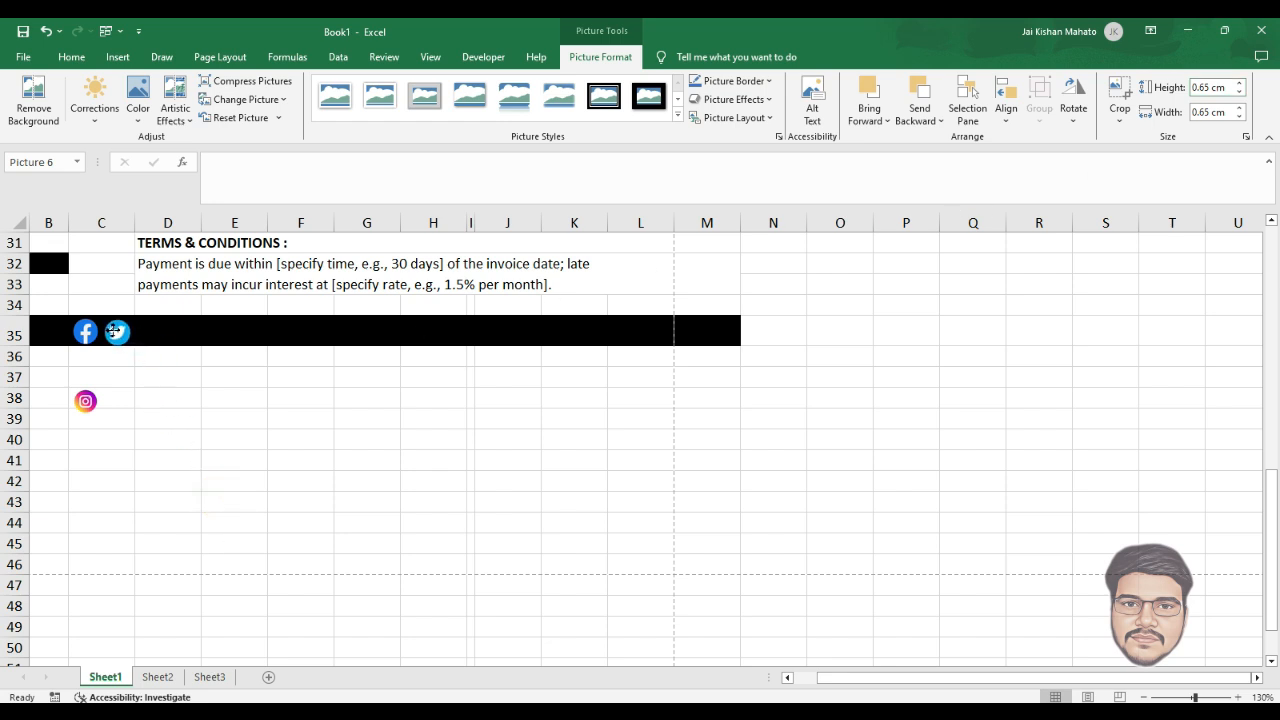
pyautogui.click(82, 401)
pyautogui.moveTo(82, 401); pyautogui.dragTo(145, 330)
pyautogui.click(219, 423)
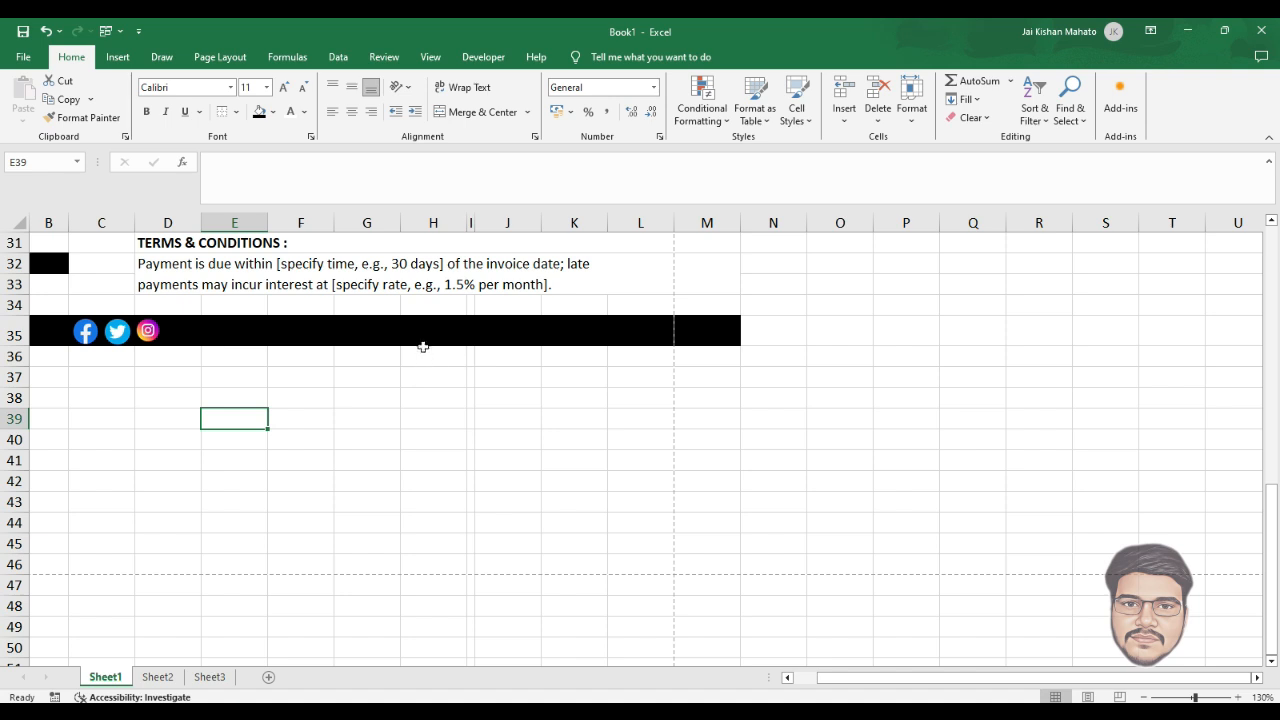
# Step: Merge and center H35:L35 in the footer bar and enter the company's e-mail address there
pyautogui.moveTo(425, 338); pyautogui.dragTo(628, 327)
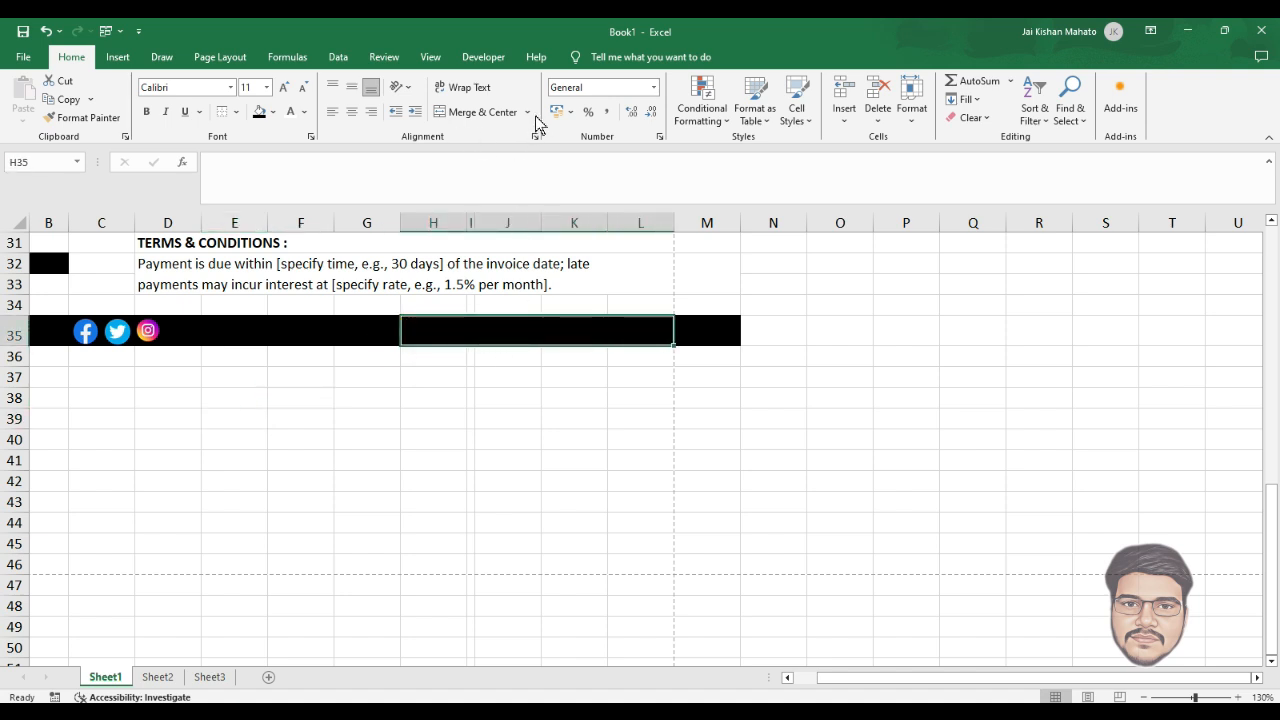
pyautogui.click(476, 112)
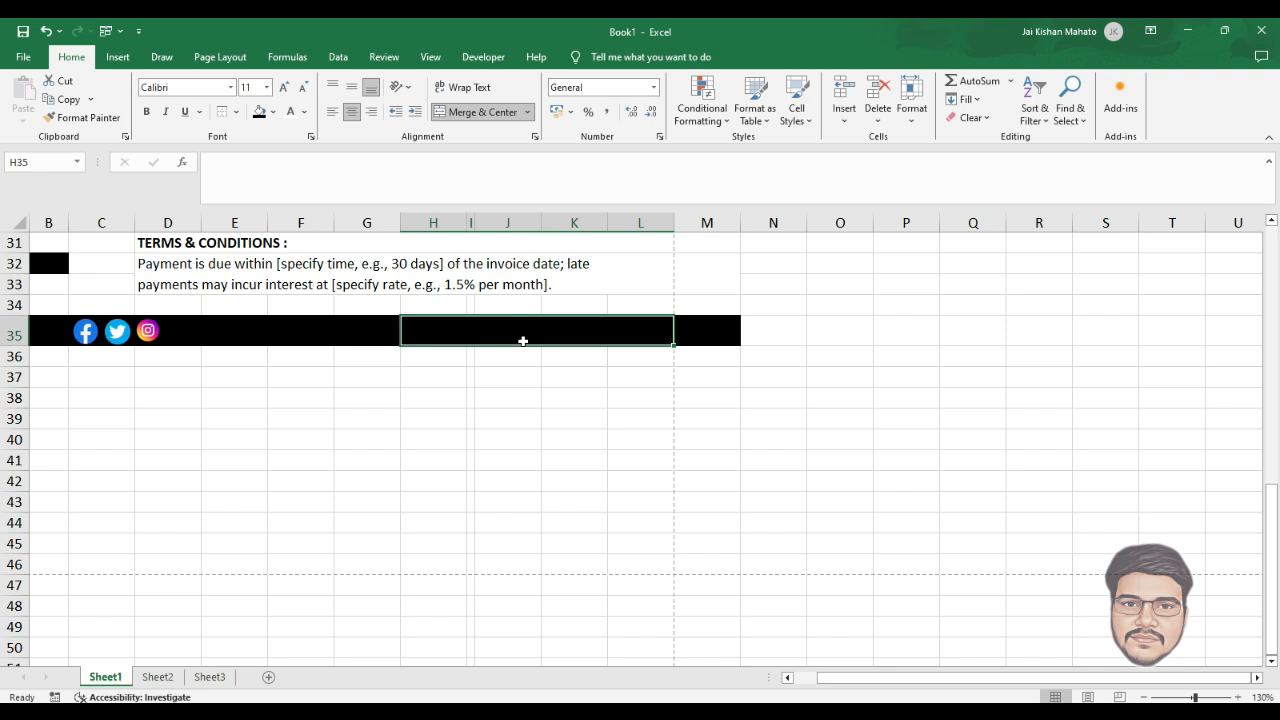
pyautogui.scroll(10, 522, 341)
pyautogui.scroll(-20, 311, 385)
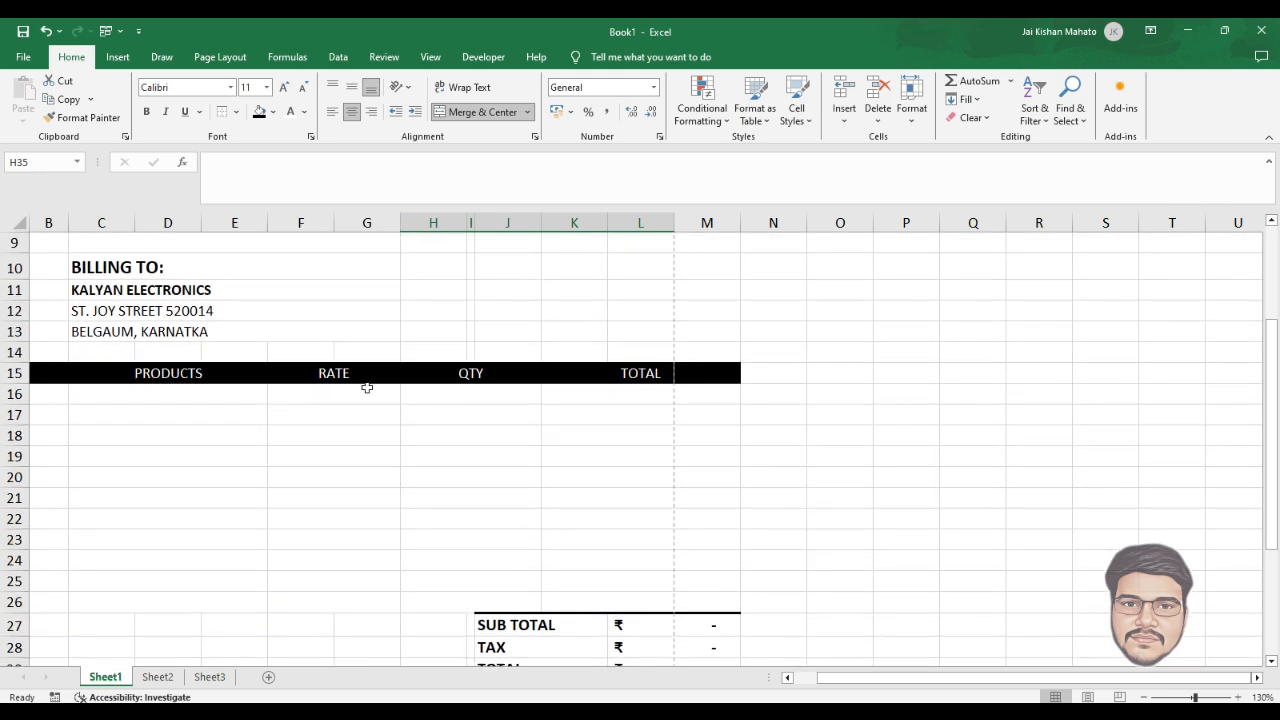
pyautogui.scroll(9, 466, 426)
pyautogui.scroll(-3, 487, 425)
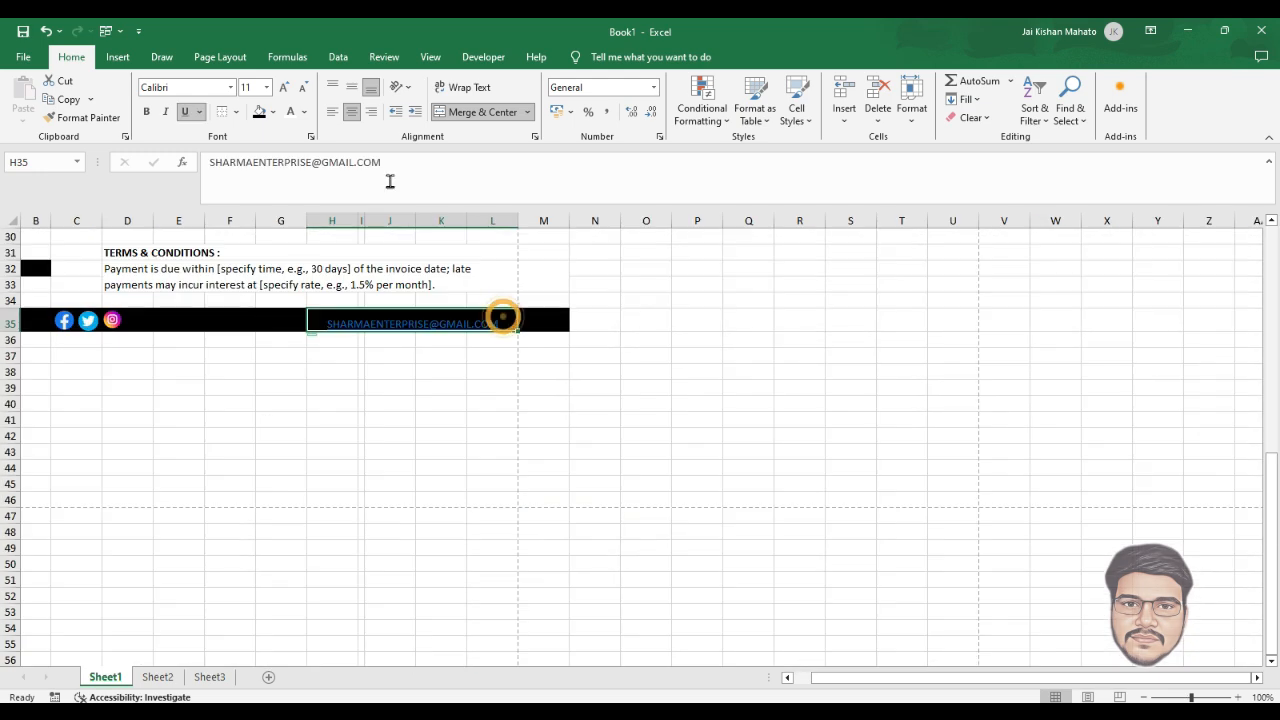
# Step: Make the footer e-mail white, vertically centered, bold and not underlined, and increase its font size
pyautogui.click(290, 112)
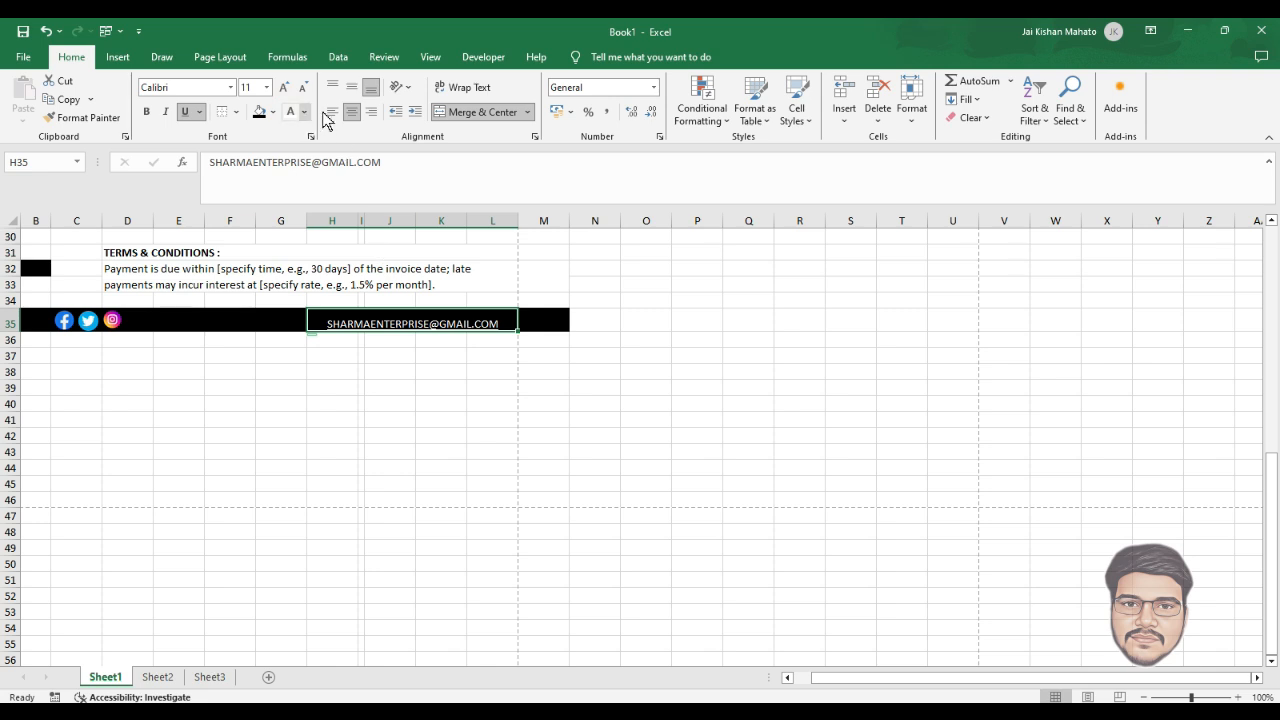
pyautogui.click(351, 88)
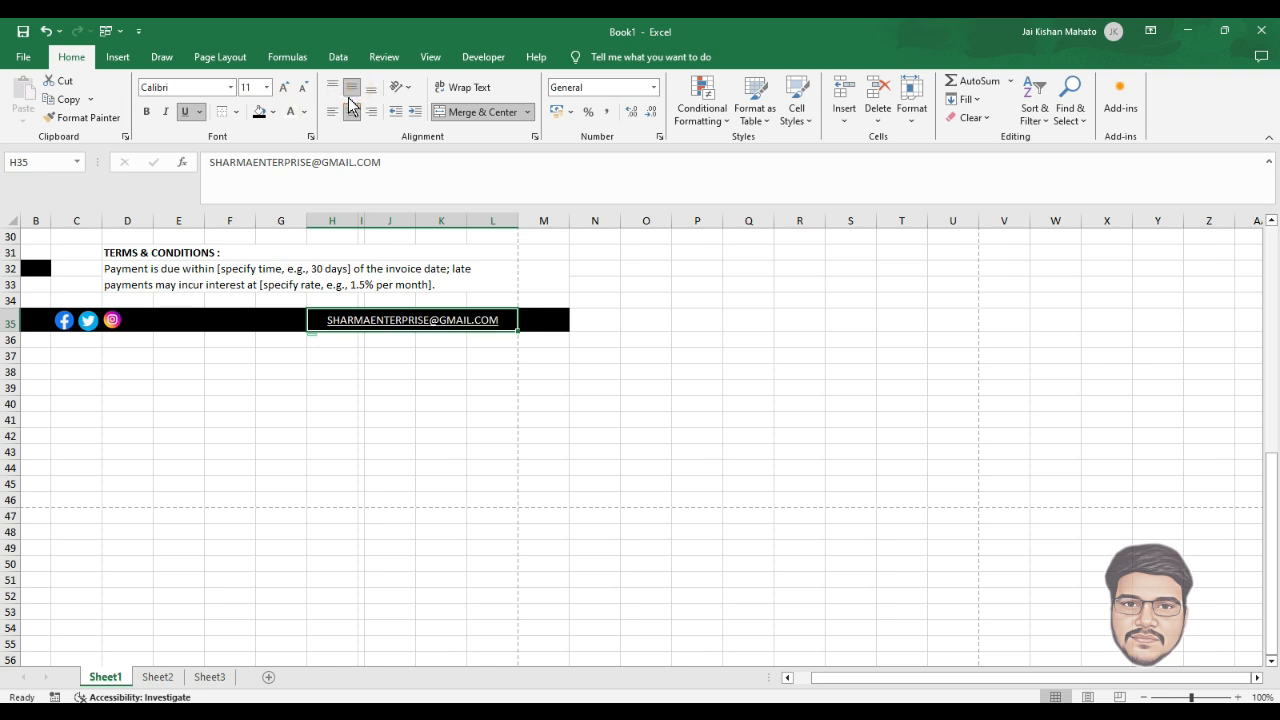
pyautogui.click(185, 112)
pyautogui.click(147, 112)
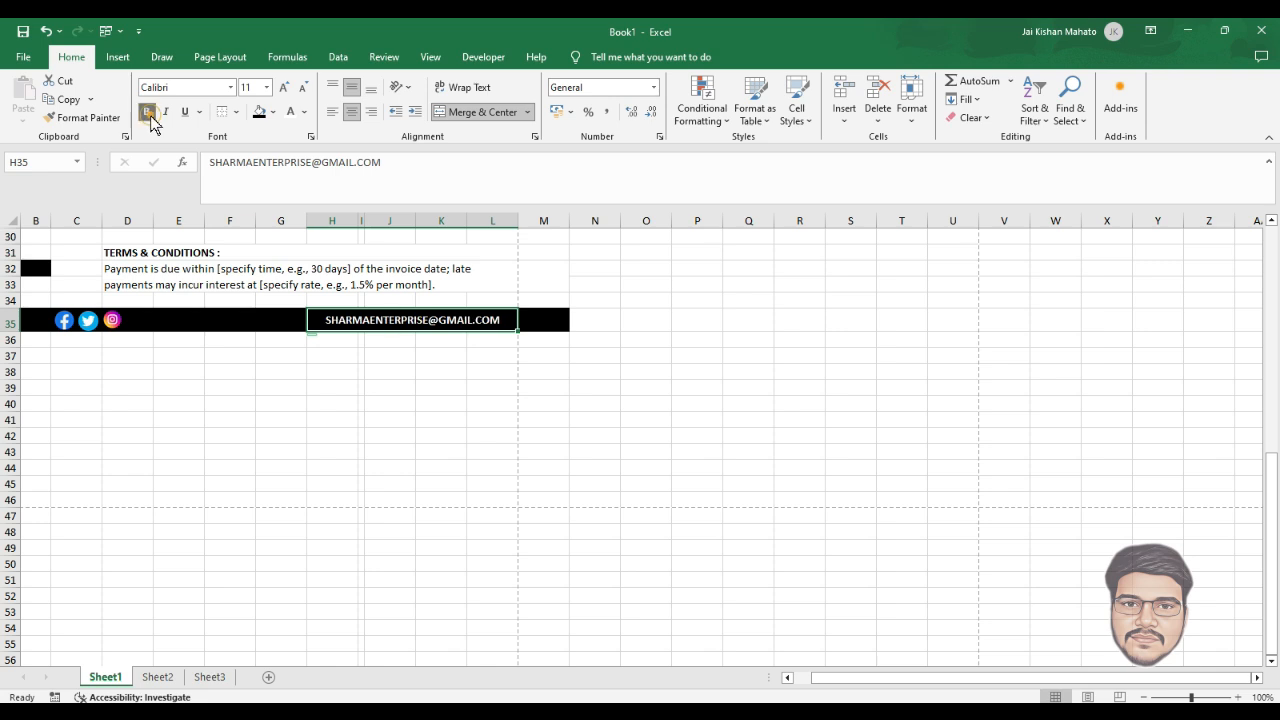
pyautogui.click(266, 87)
pyautogui.click(255, 166)
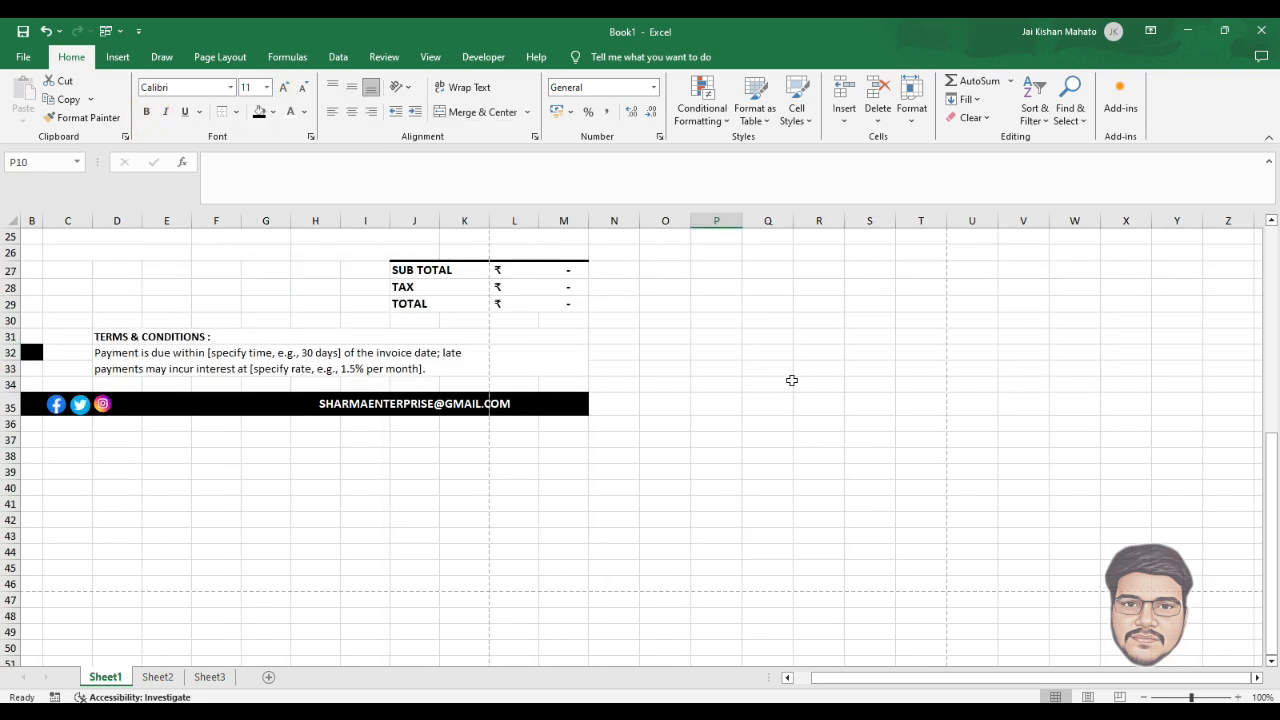
# Step: Enter the formula =F16*H16 in the first TOTAL cell of the item table, K16
pyautogui.scroll(8, 791, 380)
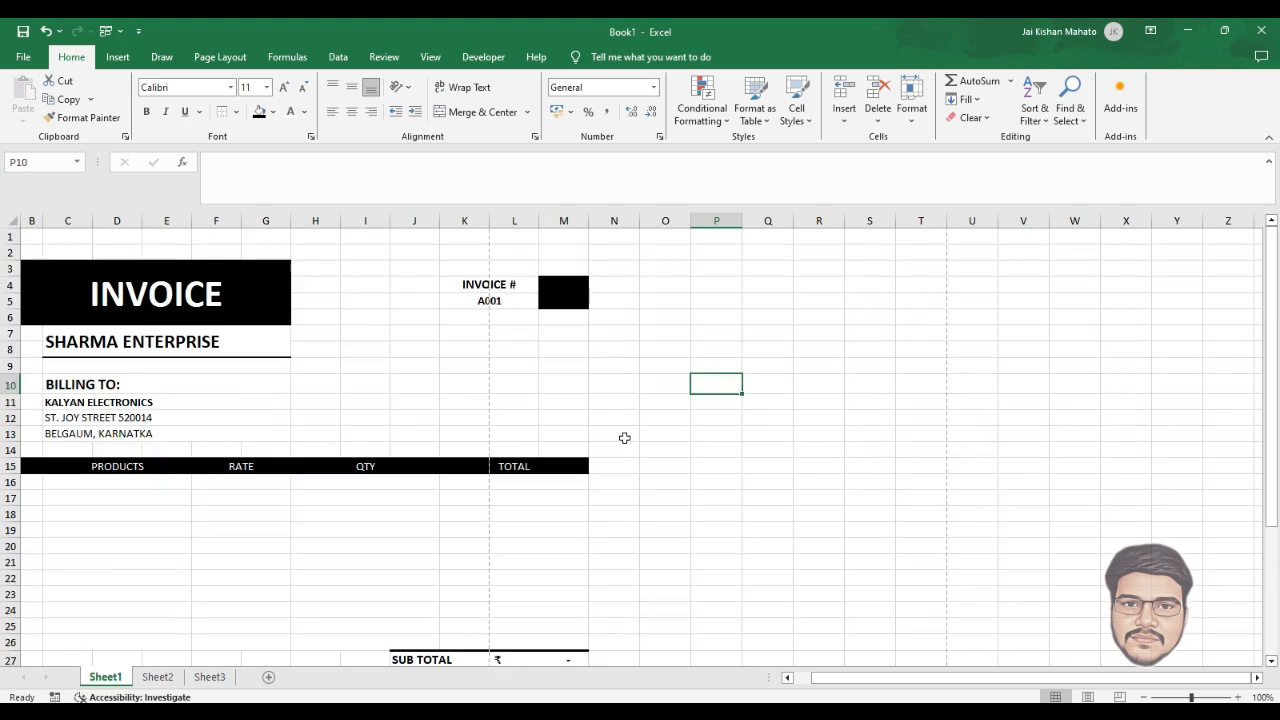
pyautogui.click(95, 481)
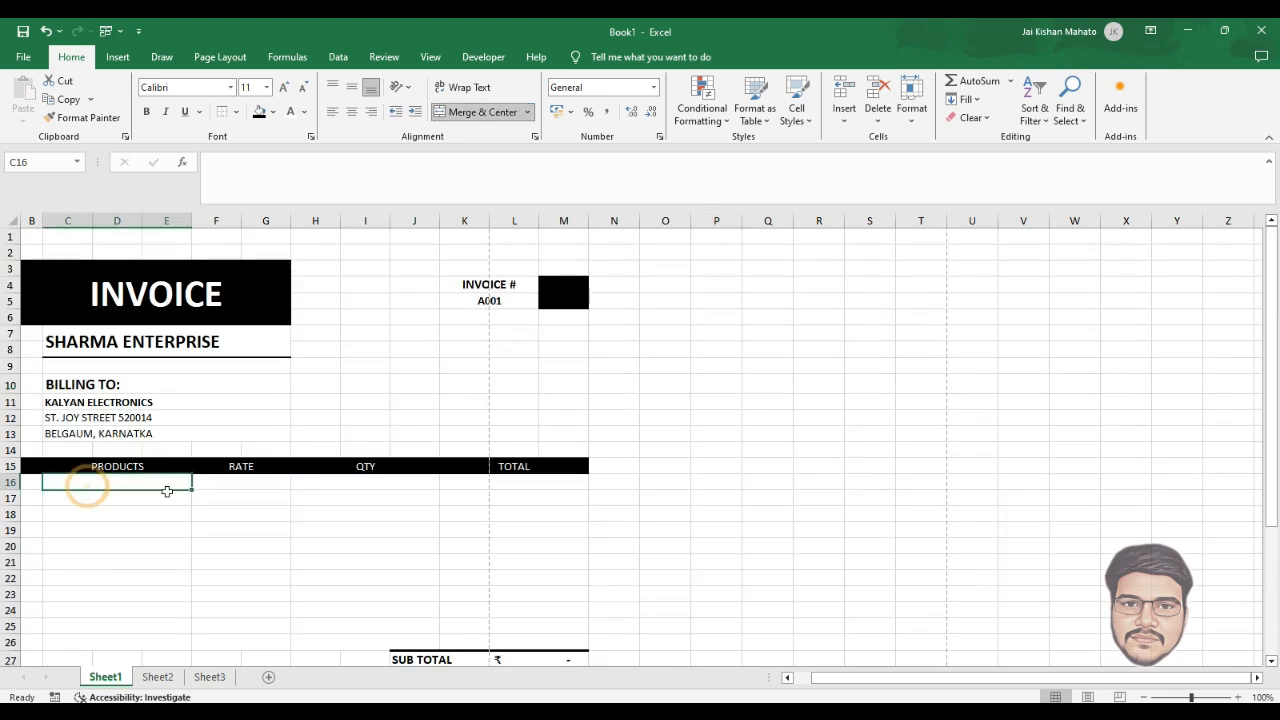
pyautogui.click(515, 486)
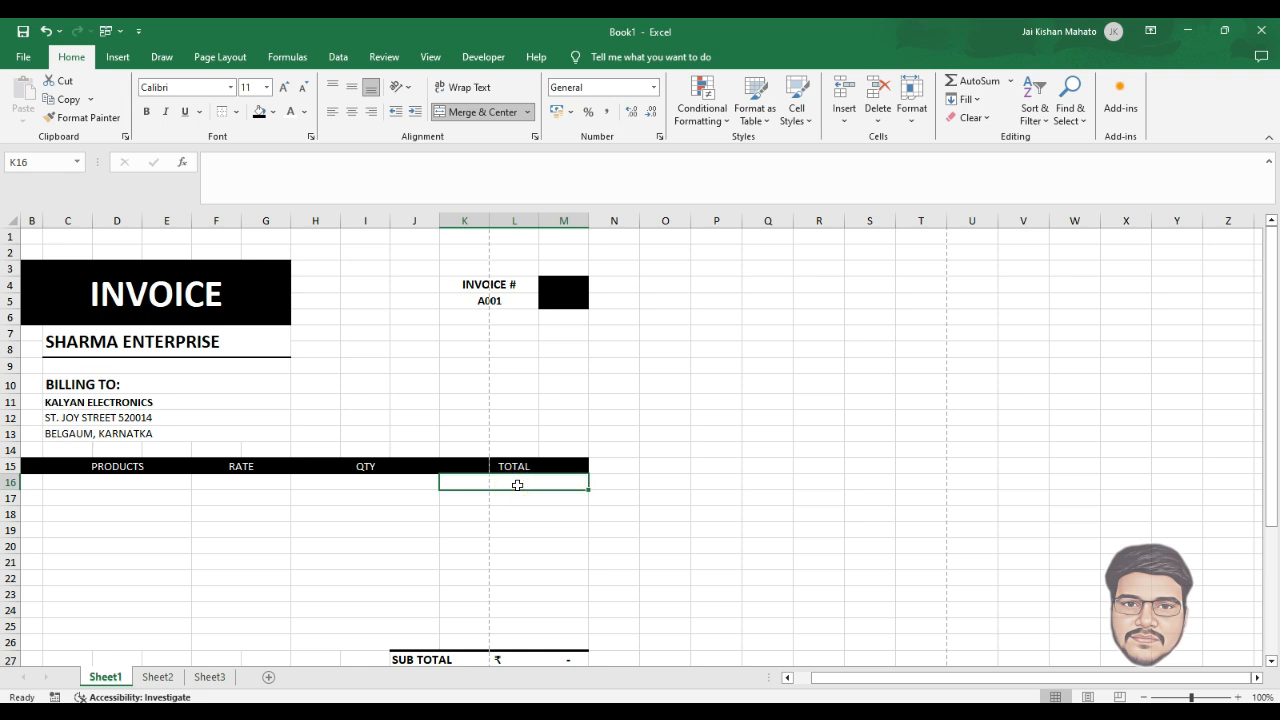
pyautogui.write('=')
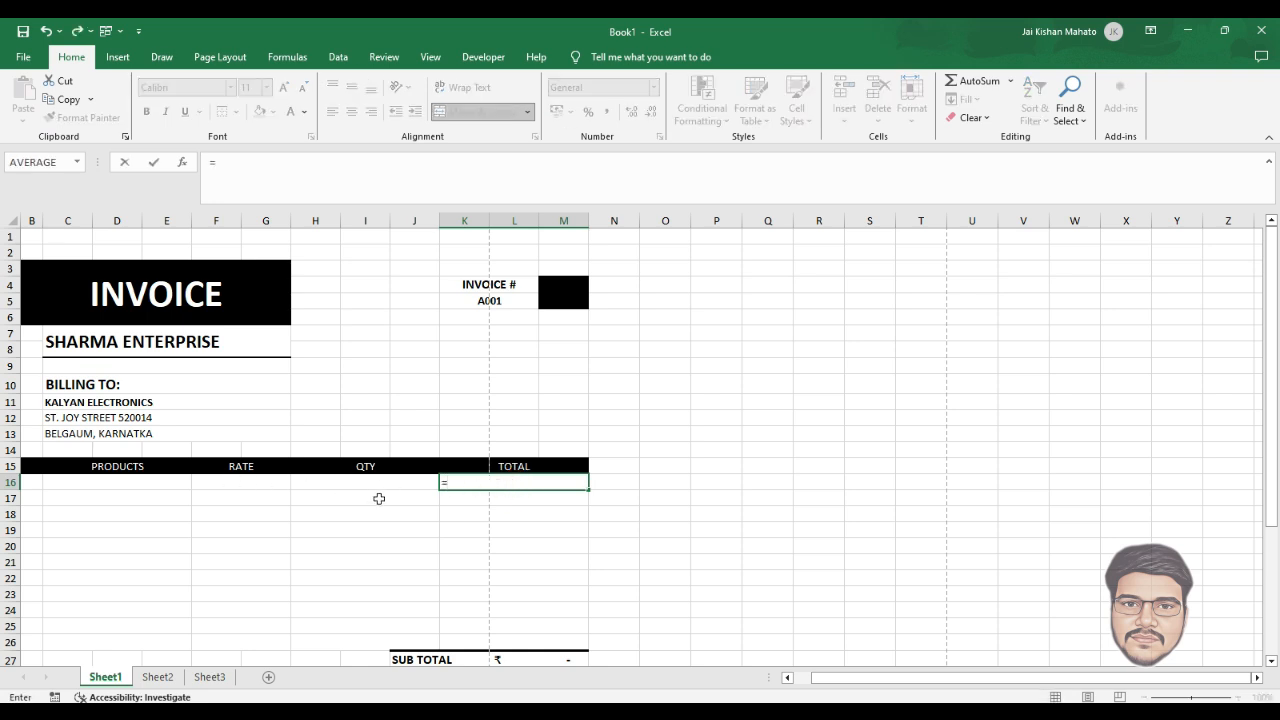
pyautogui.click(287, 482)
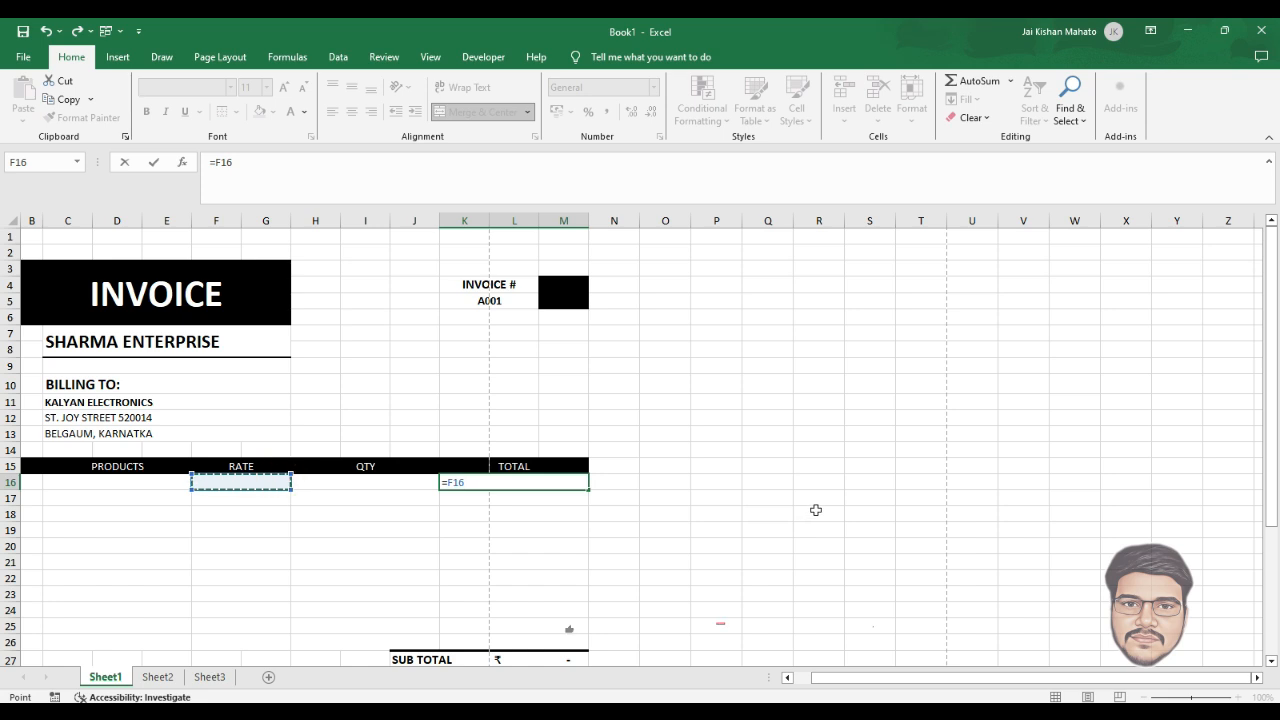
pyautogui.write('*')
pyautogui.click(362, 482)
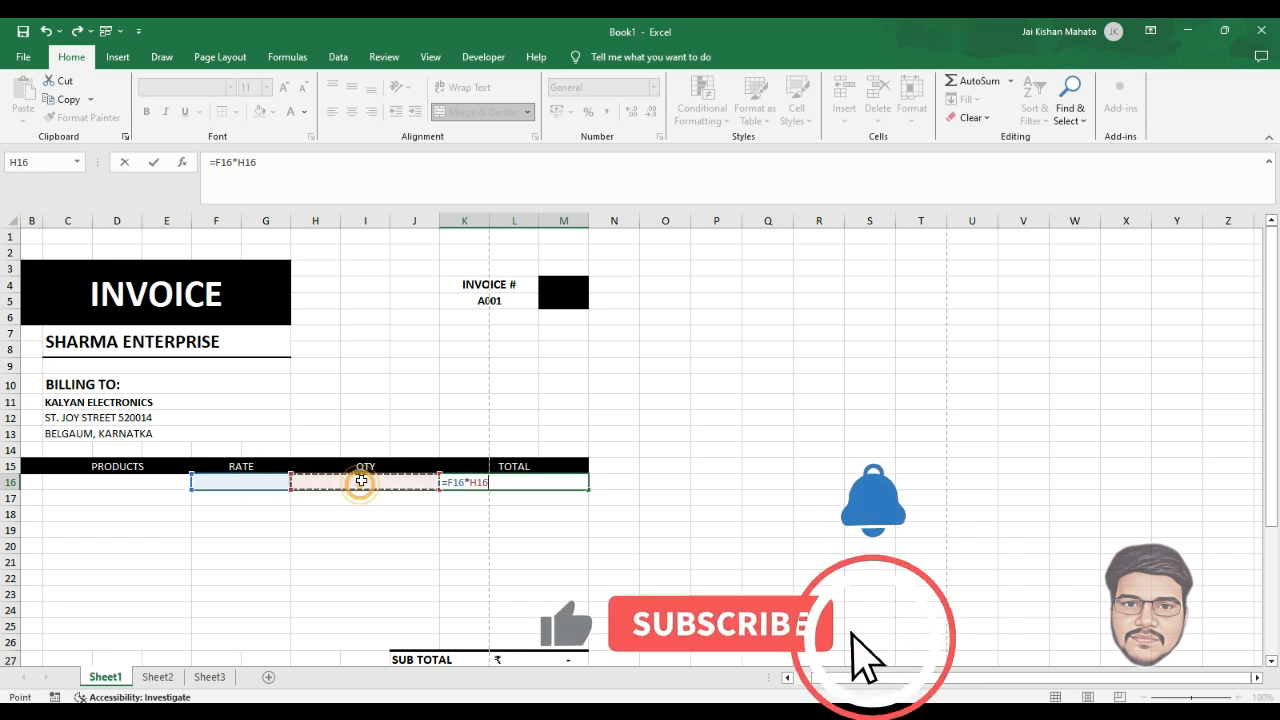
pyautogui.press('Return')
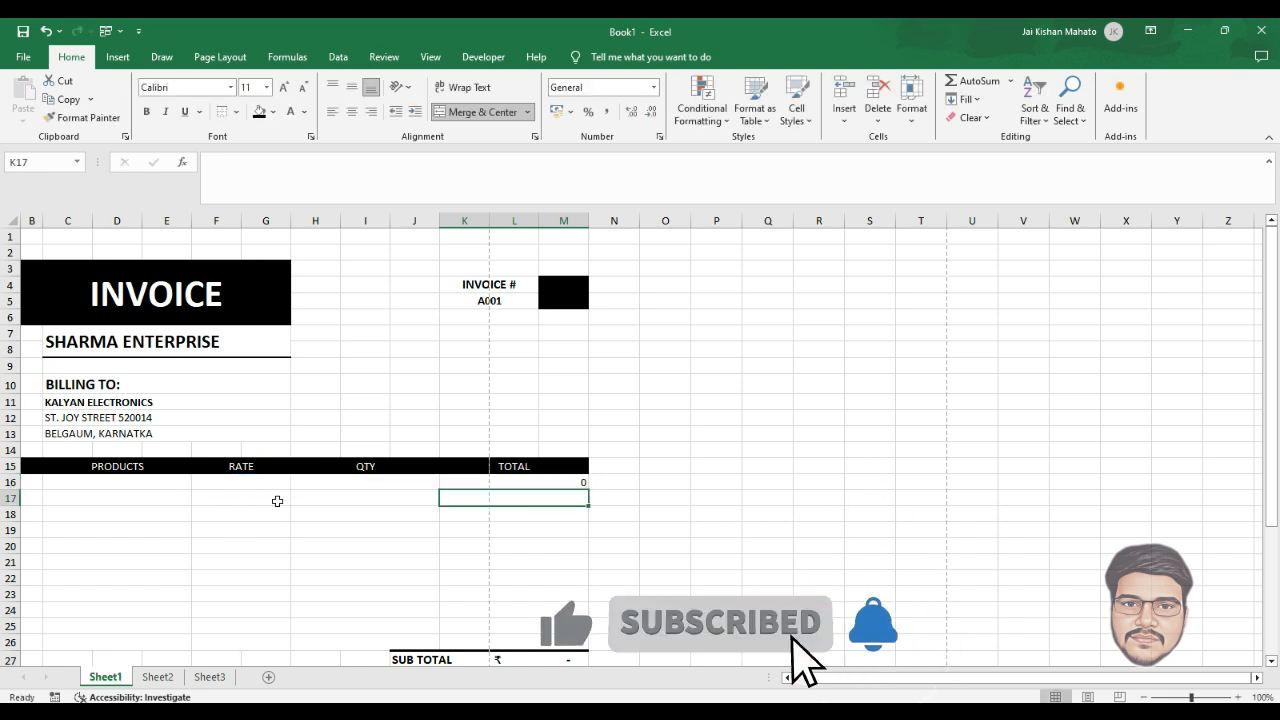
# Step: Fill row 16 of the item table with 64 GB SD Card, rate 420 and quantity 5
pyautogui.click(162, 487)
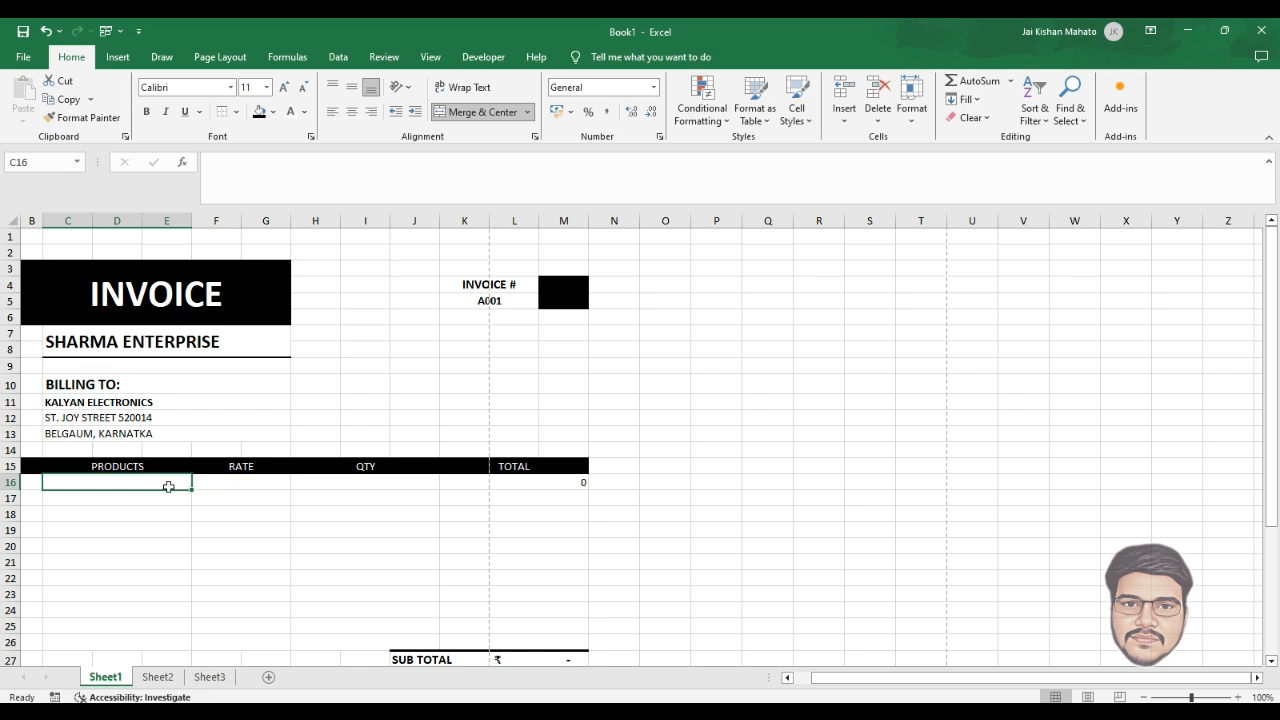
pyautogui.click(583, 482)
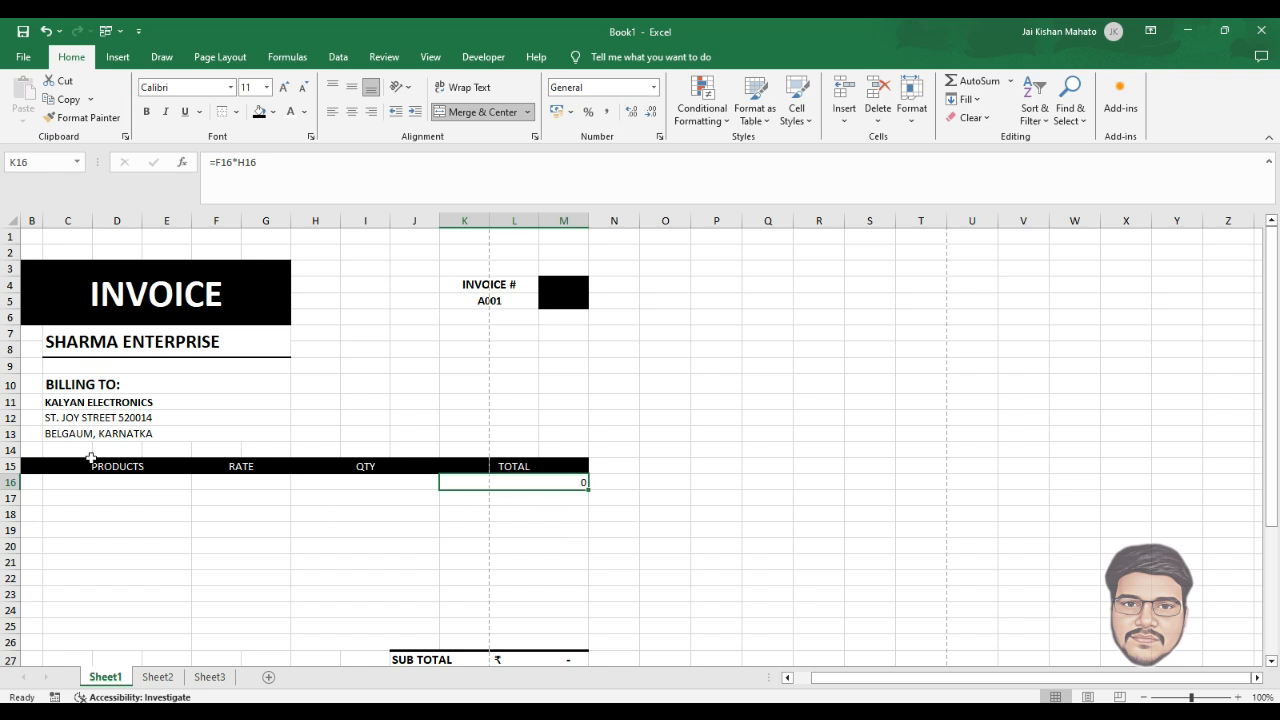
pyautogui.click(123, 487)
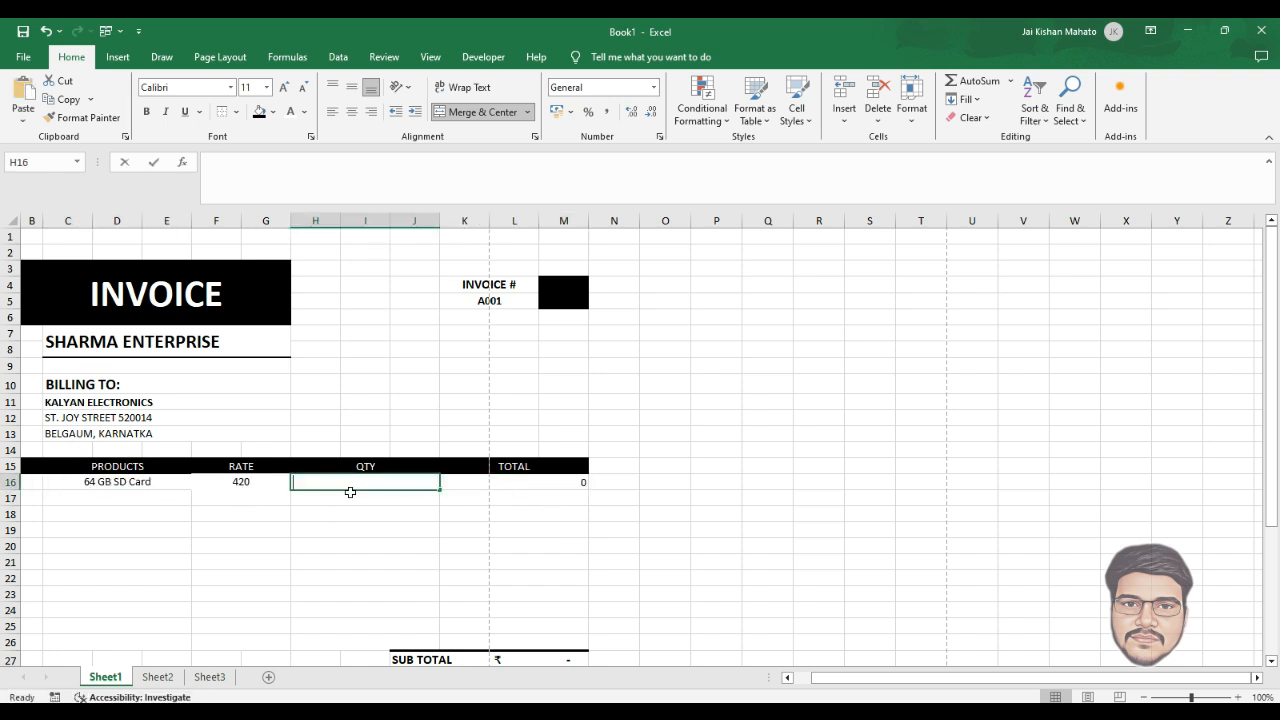
pyautogui.write('5')
pyautogui.press('Return')
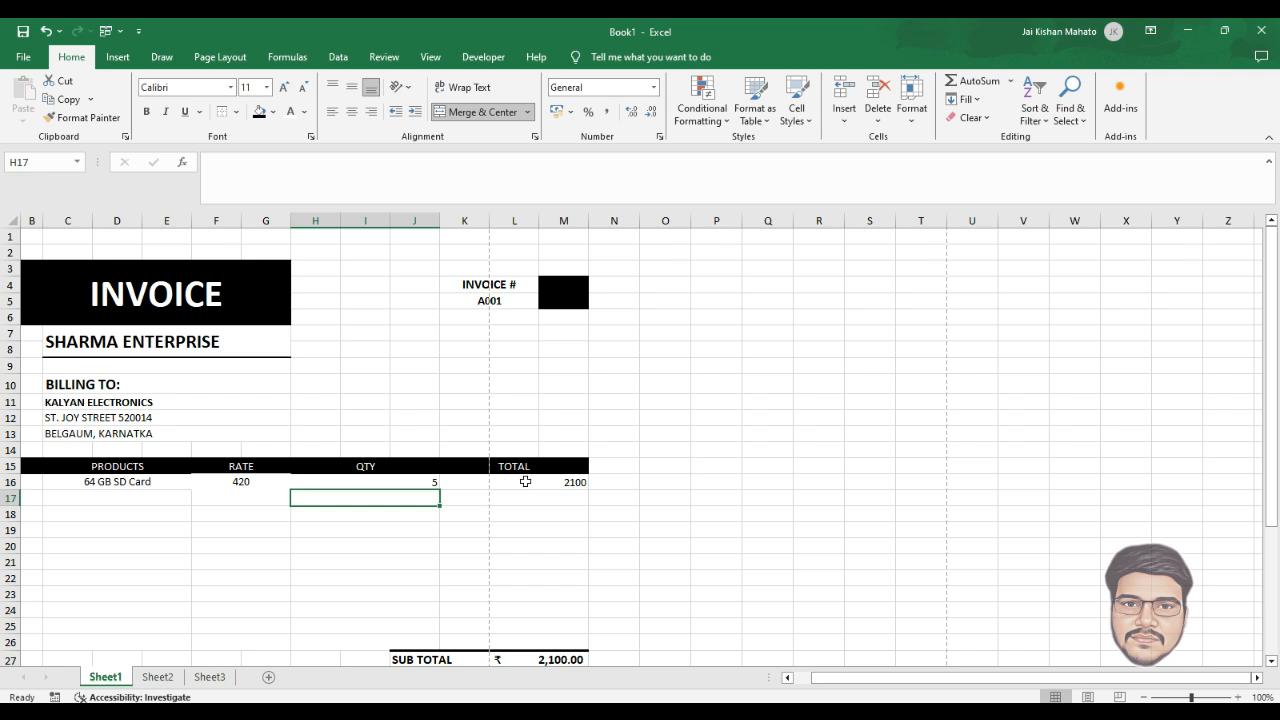
# Step: Change the TOTAL label in J29 of the totals block to GRAND TOTAL
pyautogui.scroll(-3, 580, 500)
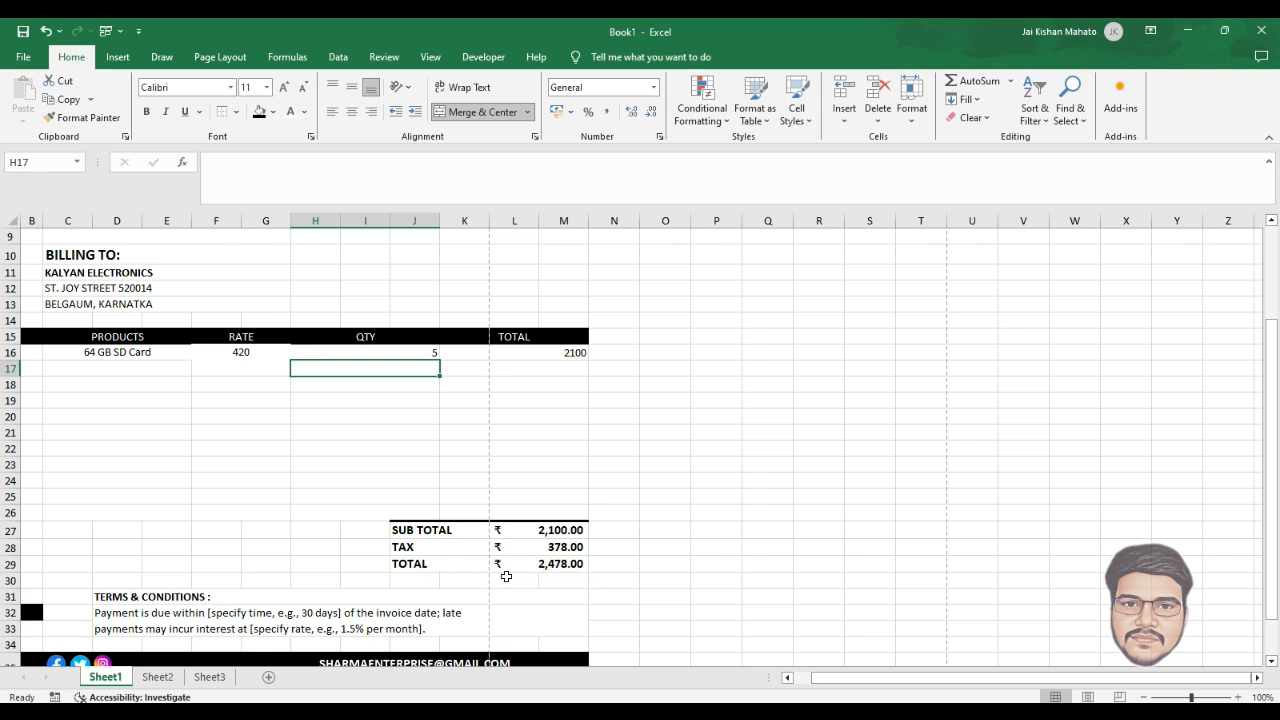
pyautogui.click(402, 567)
pyautogui.doubleClick(400, 565)
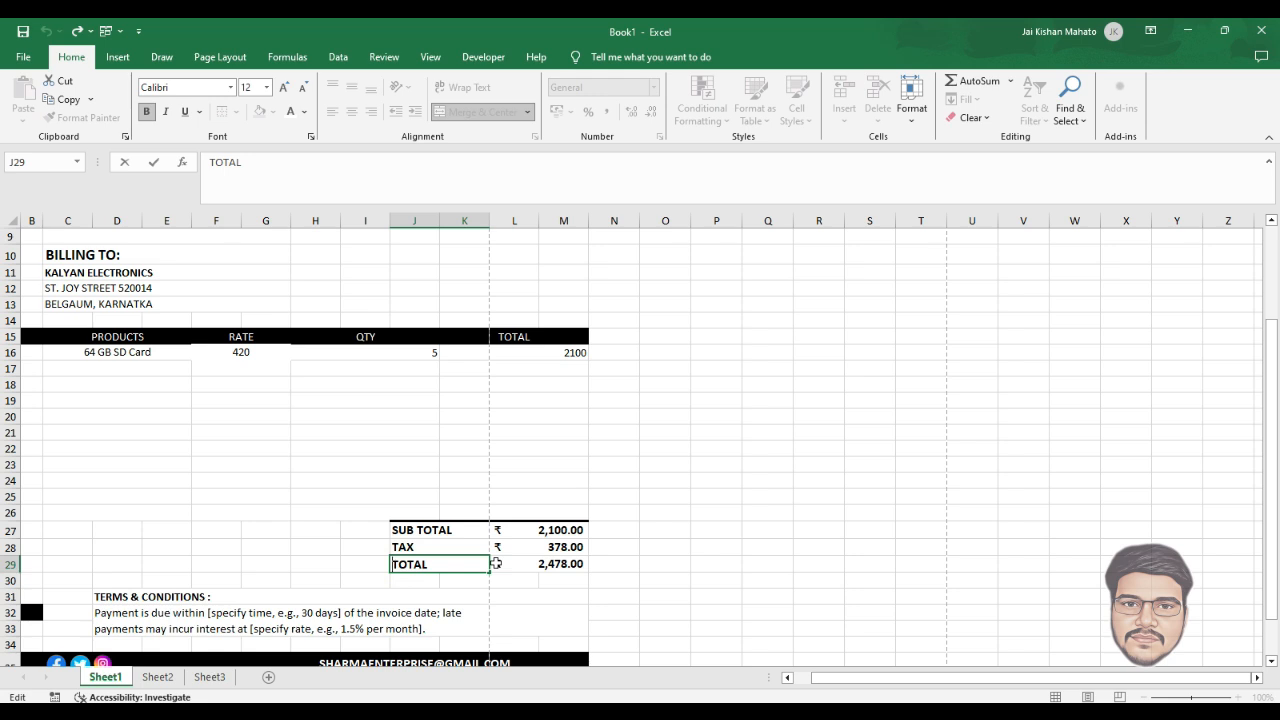
pyautogui.write('GRAND')
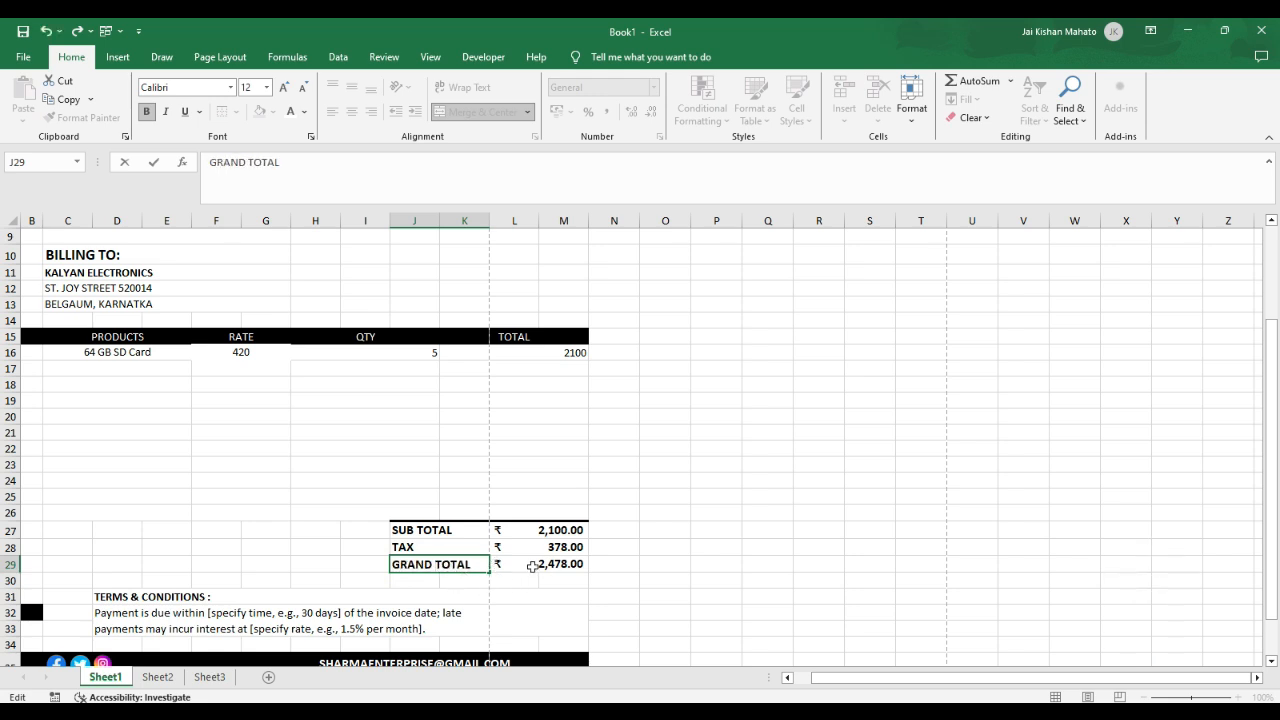
pyautogui.click(621, 416)
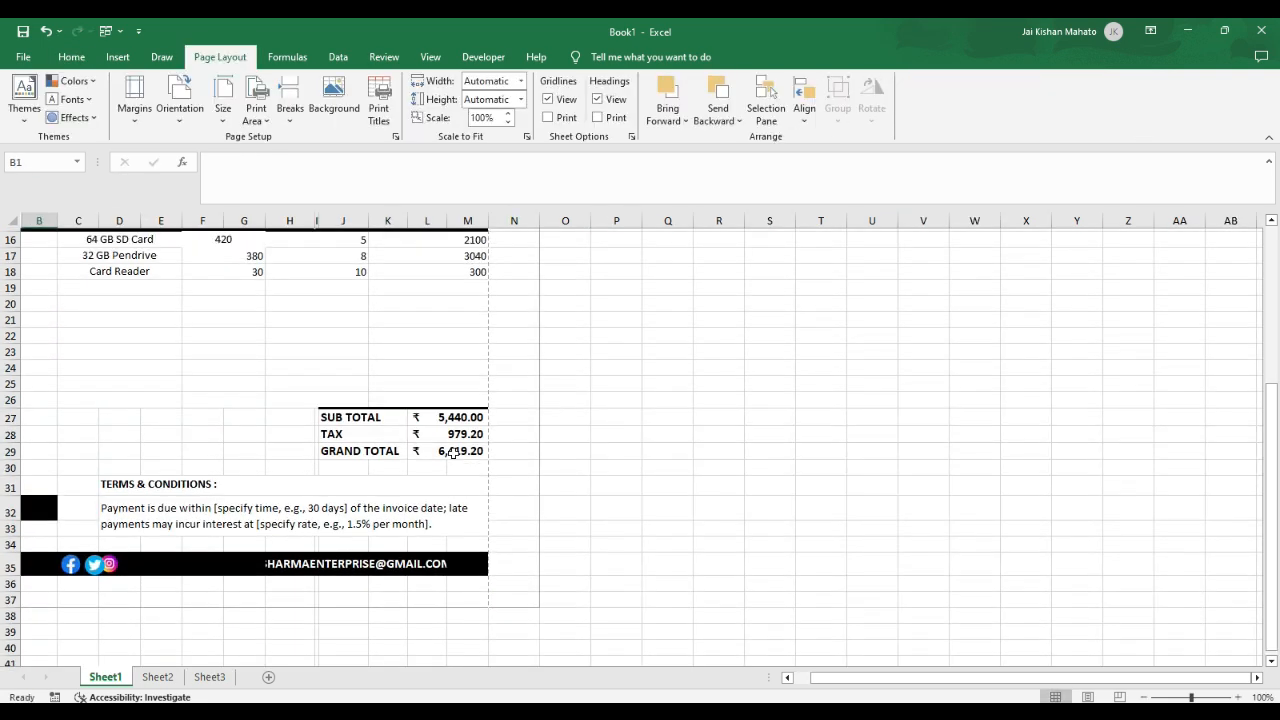
# Step: Apply Merge Across to the item table's TOTAL cells K16:M25
pyautogui.scroll(5, 454, 451)
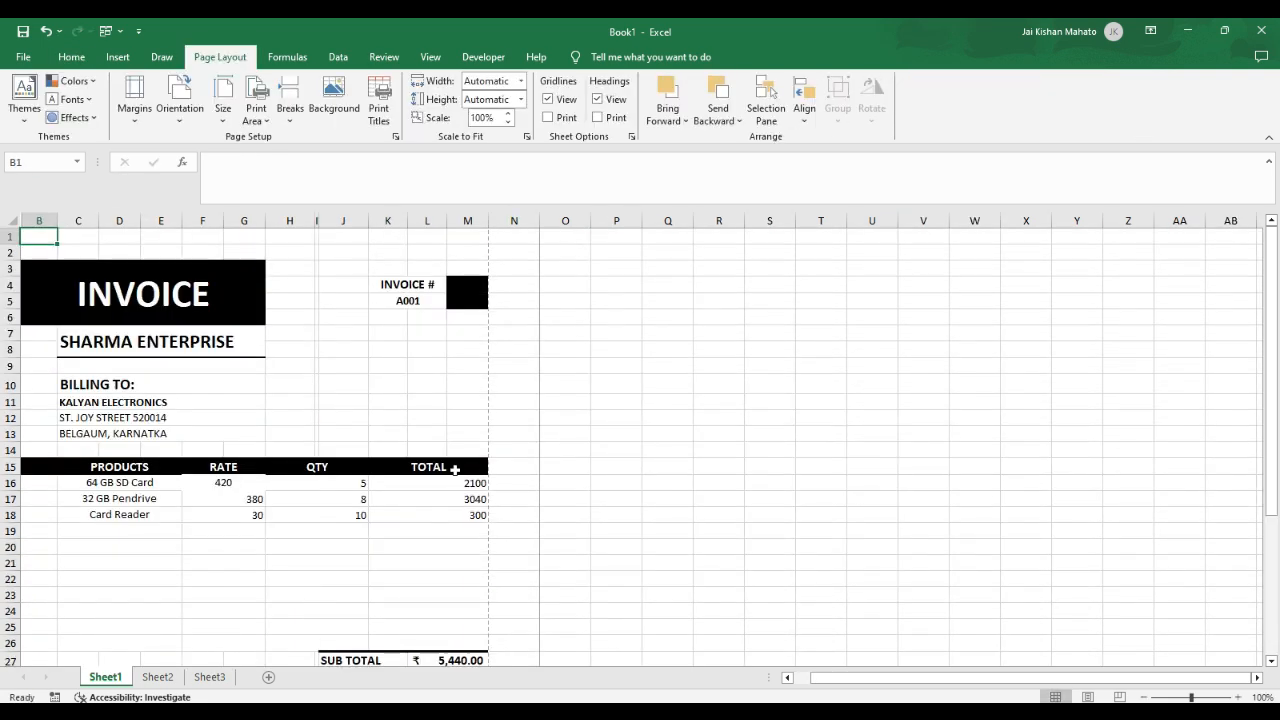
pyautogui.click(469, 301)
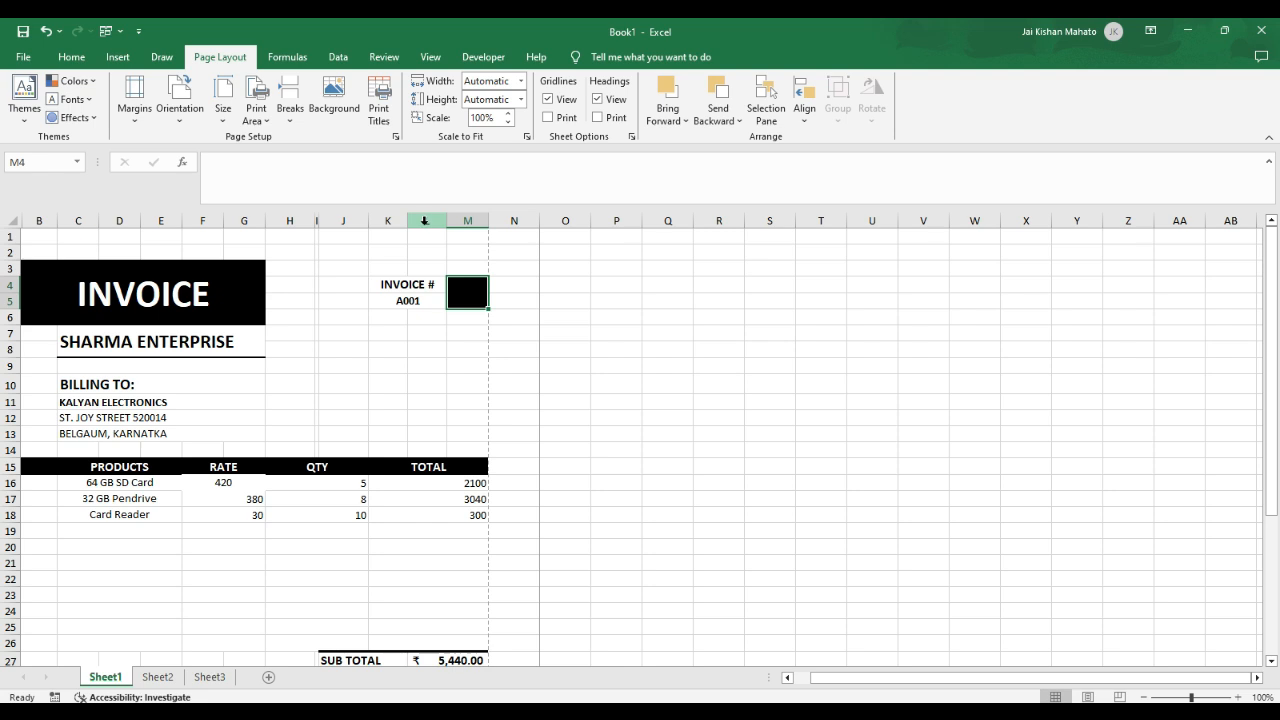
pyautogui.scroll(-3, 417, 486)
pyautogui.click(417, 486)
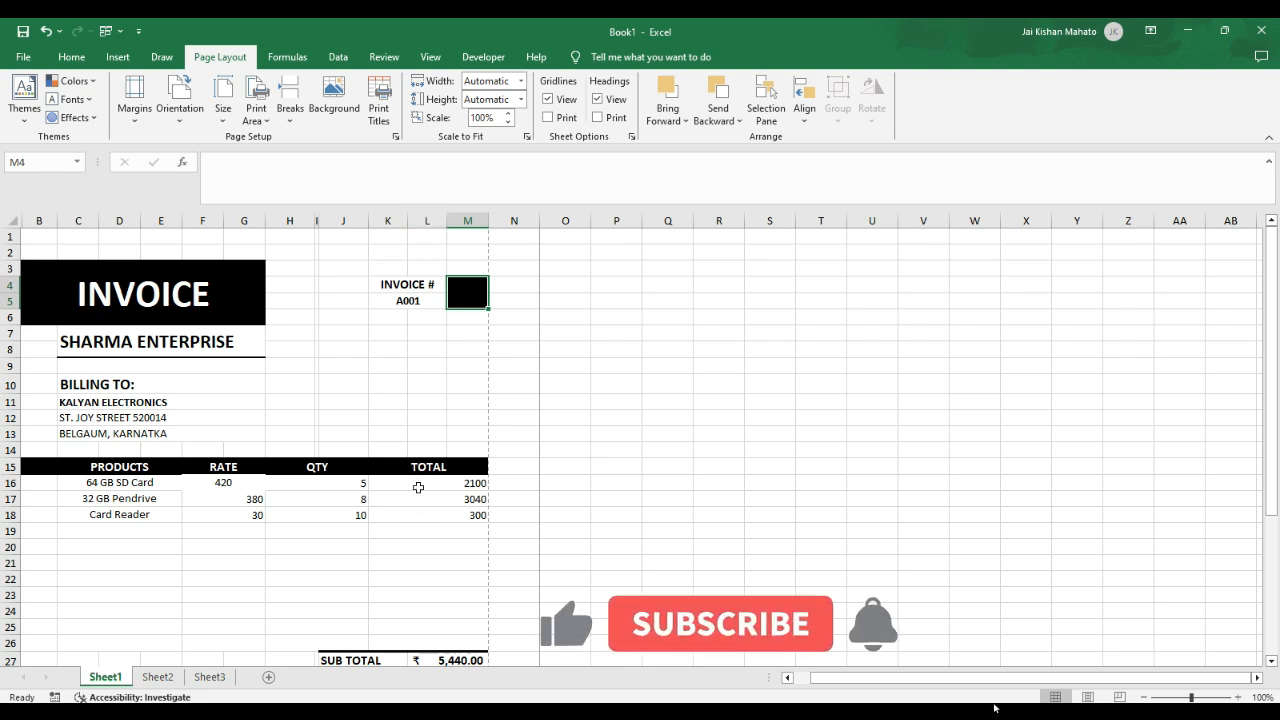
pyautogui.moveTo(425, 353); pyautogui.dragTo(447, 501)
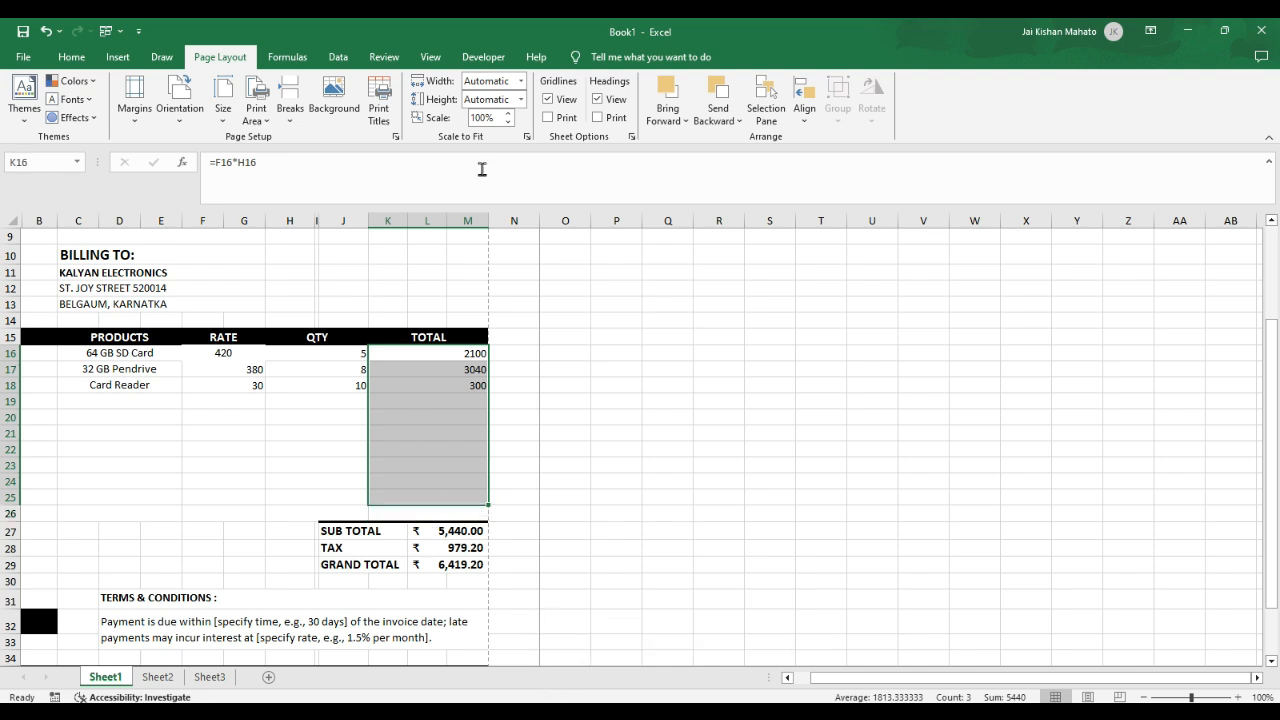
pyautogui.click(70, 56)
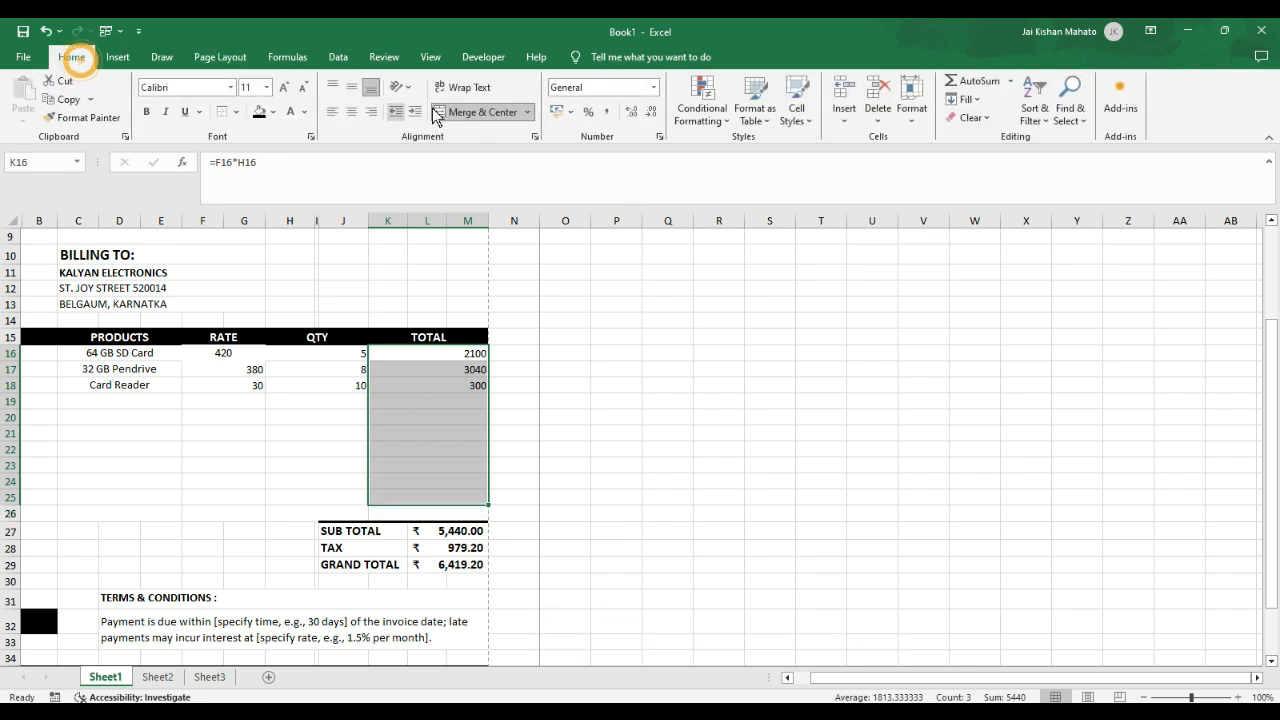
pyautogui.click(528, 112)
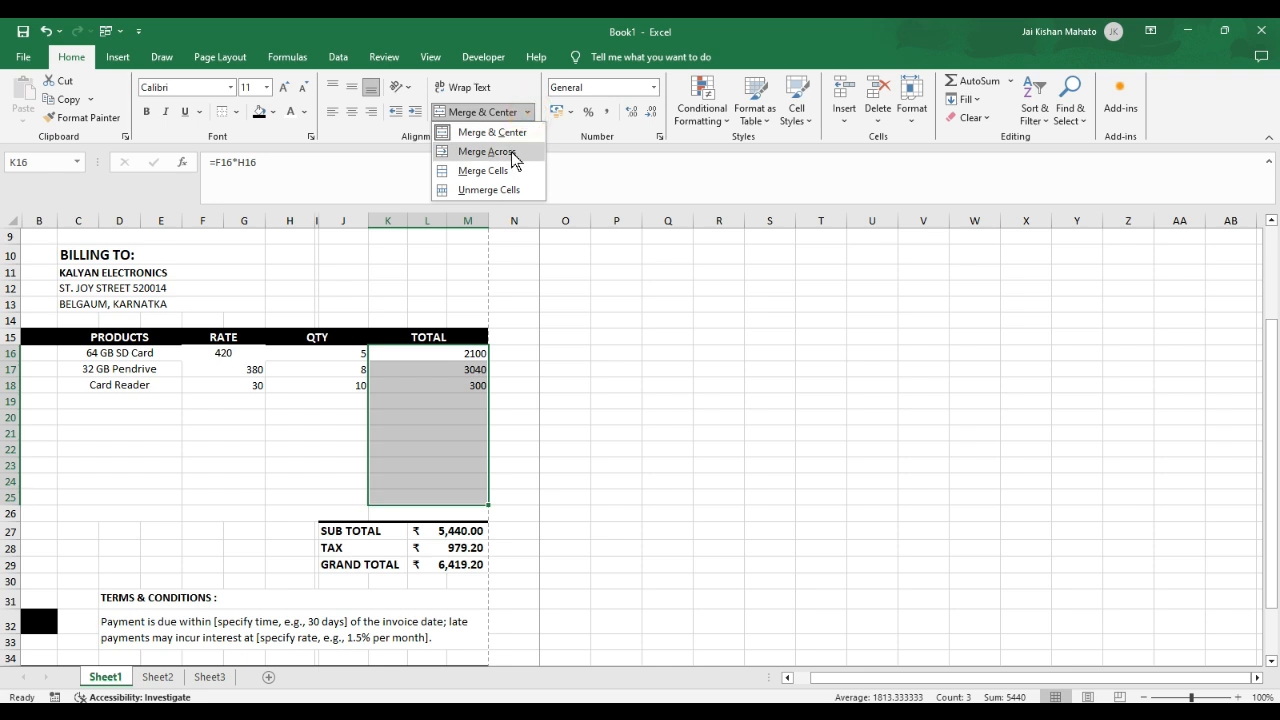
pyautogui.click(510, 153)
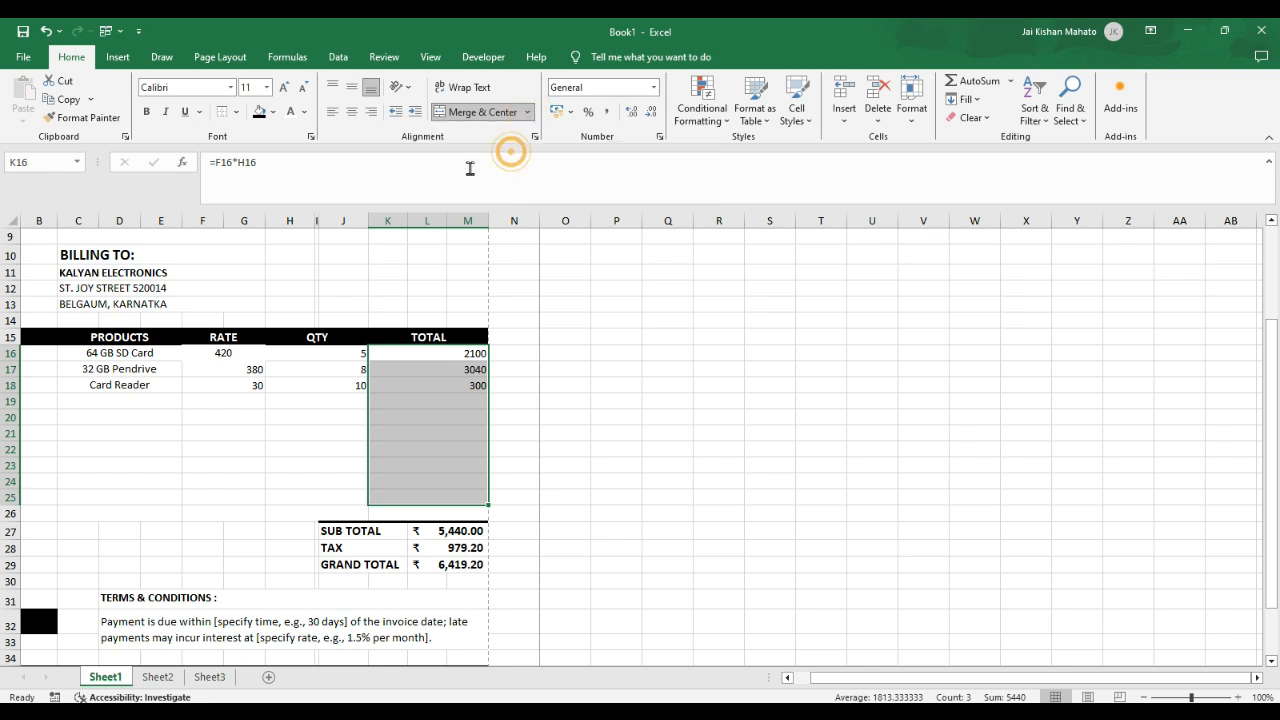
# Step: Unmerge the item table's TOTAL cells K16:M25 and the TOTAL header cell K15:M15
pyautogui.click(486, 112)
pyautogui.click(425, 420)
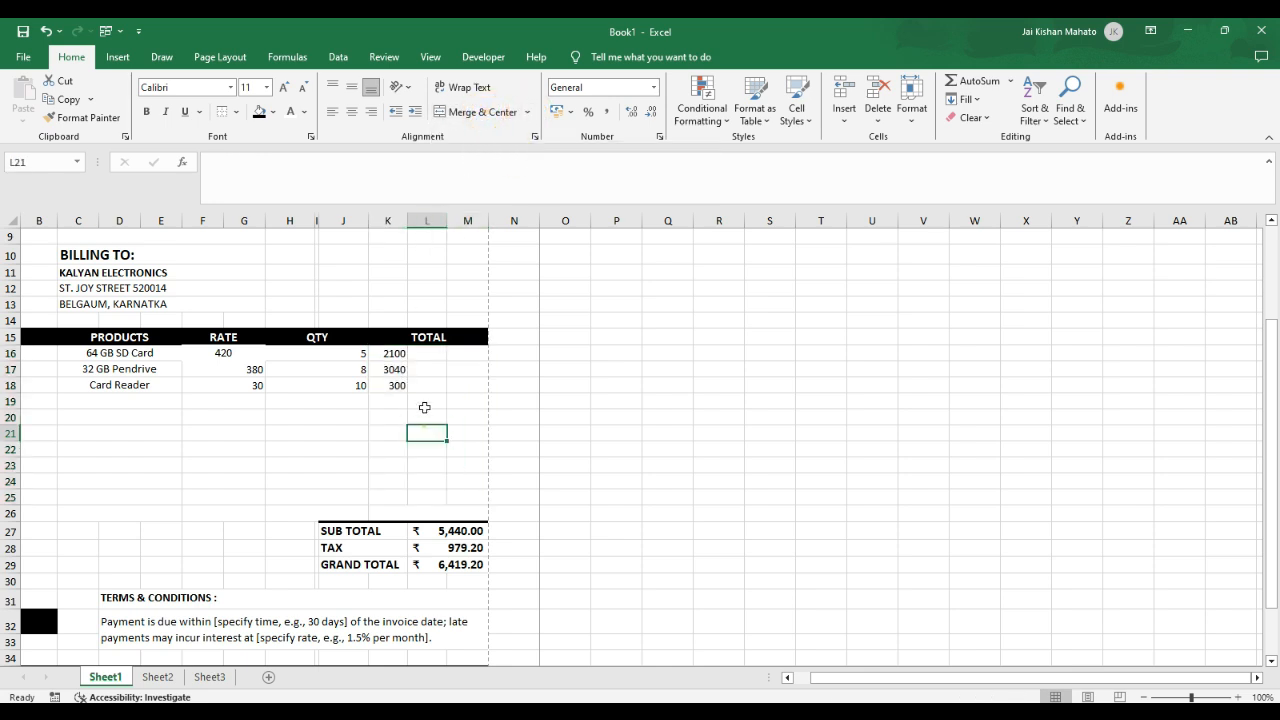
pyautogui.click(395, 338)
pyautogui.moveTo(395, 338); pyautogui.dragTo(418, 369)
pyautogui.click(424, 367)
pyautogui.click(394, 343)
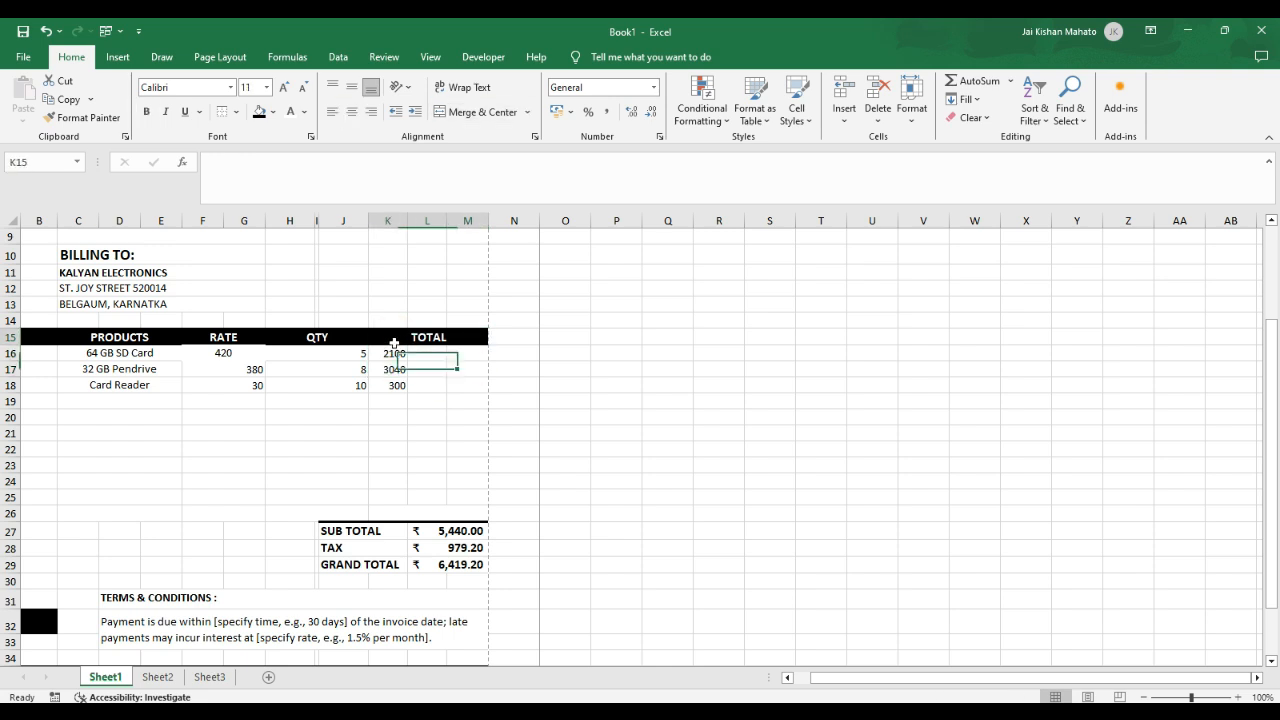
pyautogui.click(466, 118)
# Step: Apply Merge Across to the TOTAL column, including its header, over K15:L25
pyautogui.moveTo(409, 336); pyautogui.dragTo(415, 505)
pyautogui.click(527, 112)
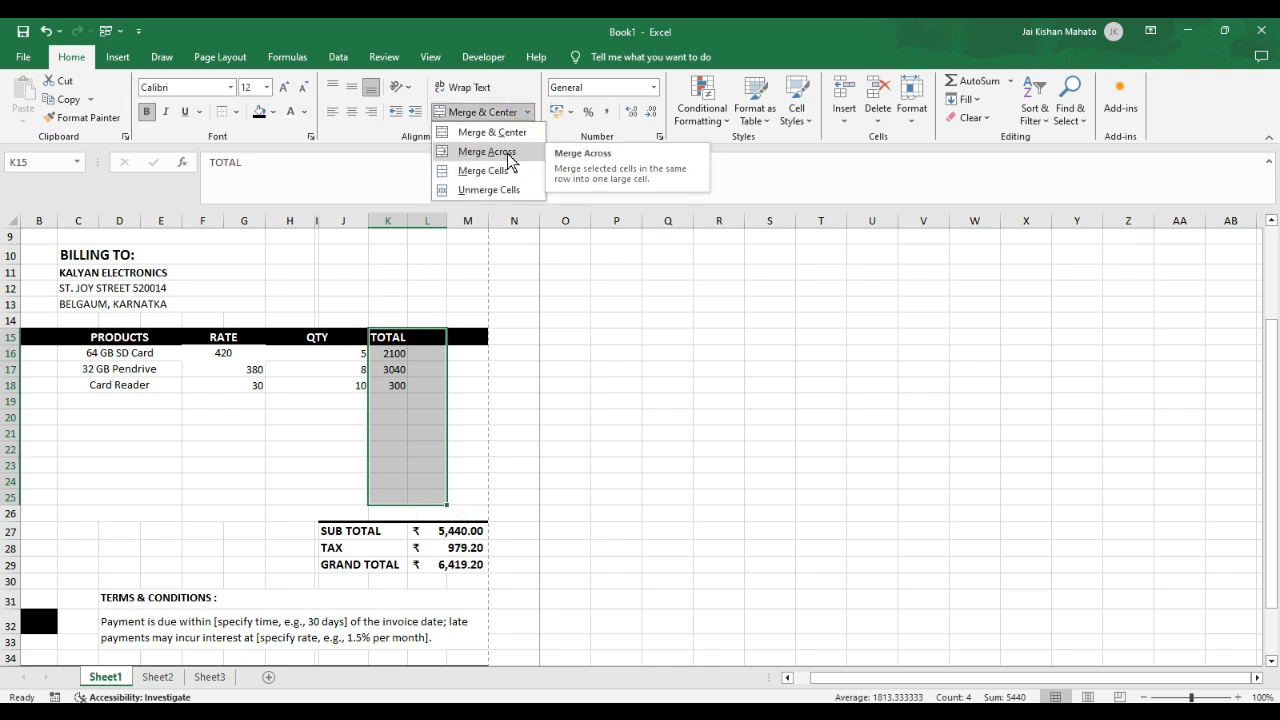
pyautogui.click(498, 152)
pyautogui.click(463, 440)
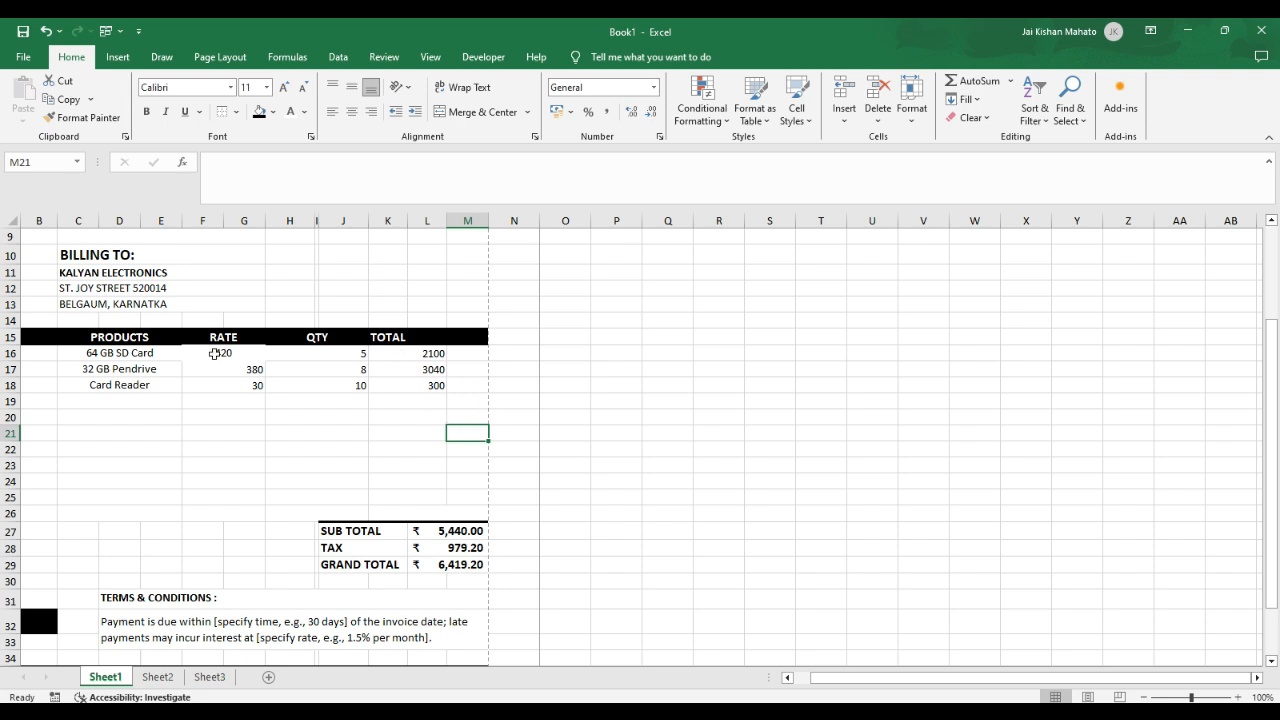
# Step: Center the product, rate, quantity and total entries in the item rows C16:L18 horizontally
pyautogui.moveTo(75, 351); pyautogui.dragTo(409, 385)
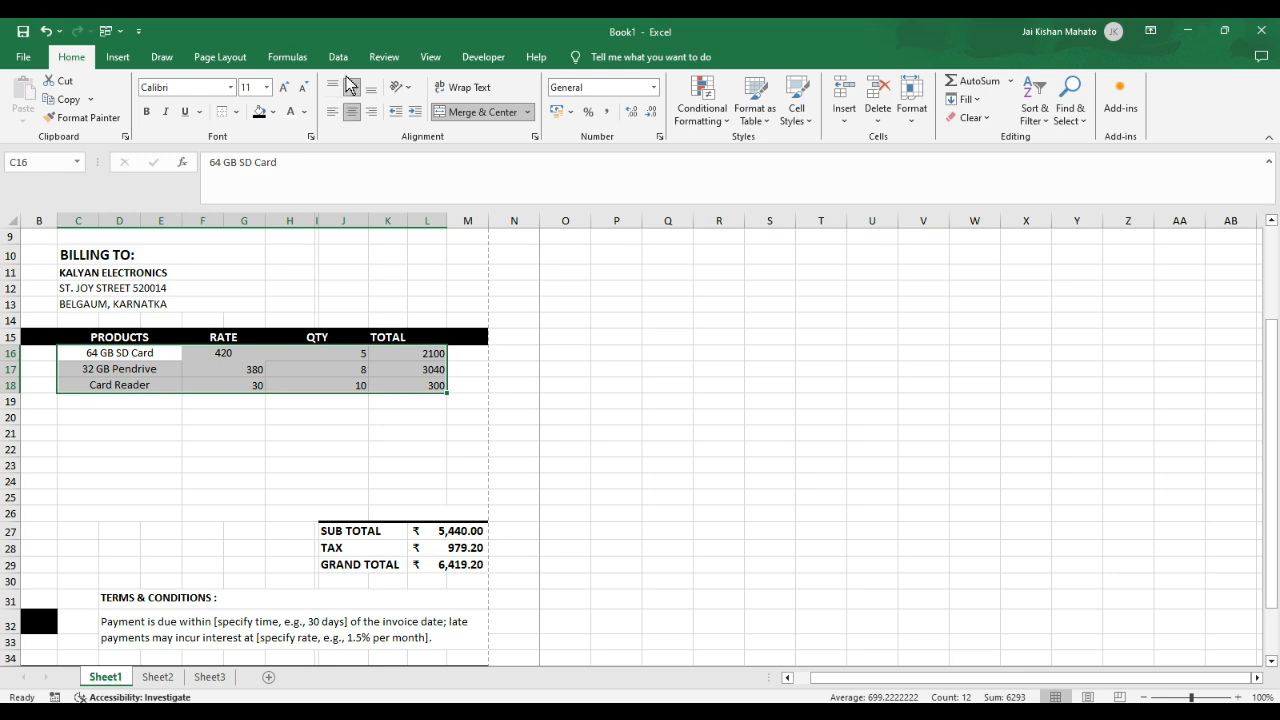
pyautogui.click(351, 111)
pyautogui.click(122, 385)
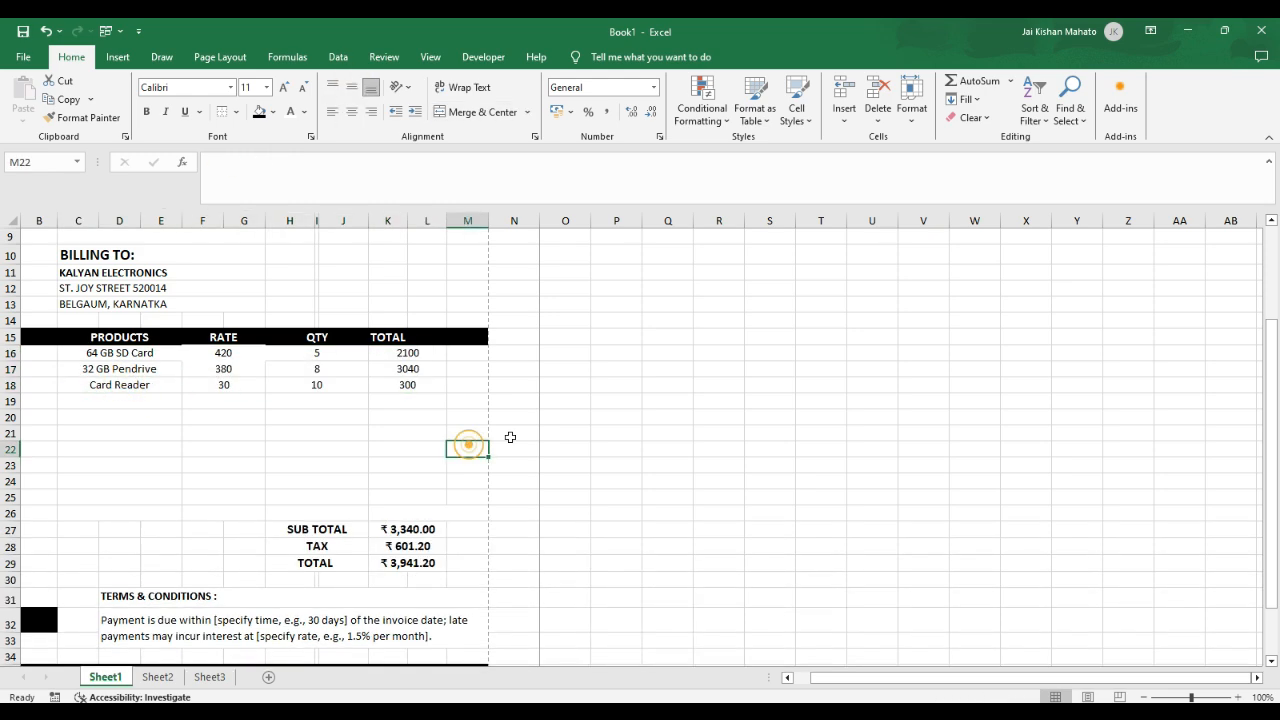
# Step: Review the whole invoice sheet from the banner and item table through the totals block and terms to the footer
pyautogui.scroll(-5, 510, 438)
pyautogui.scroll(8, 500, 441)
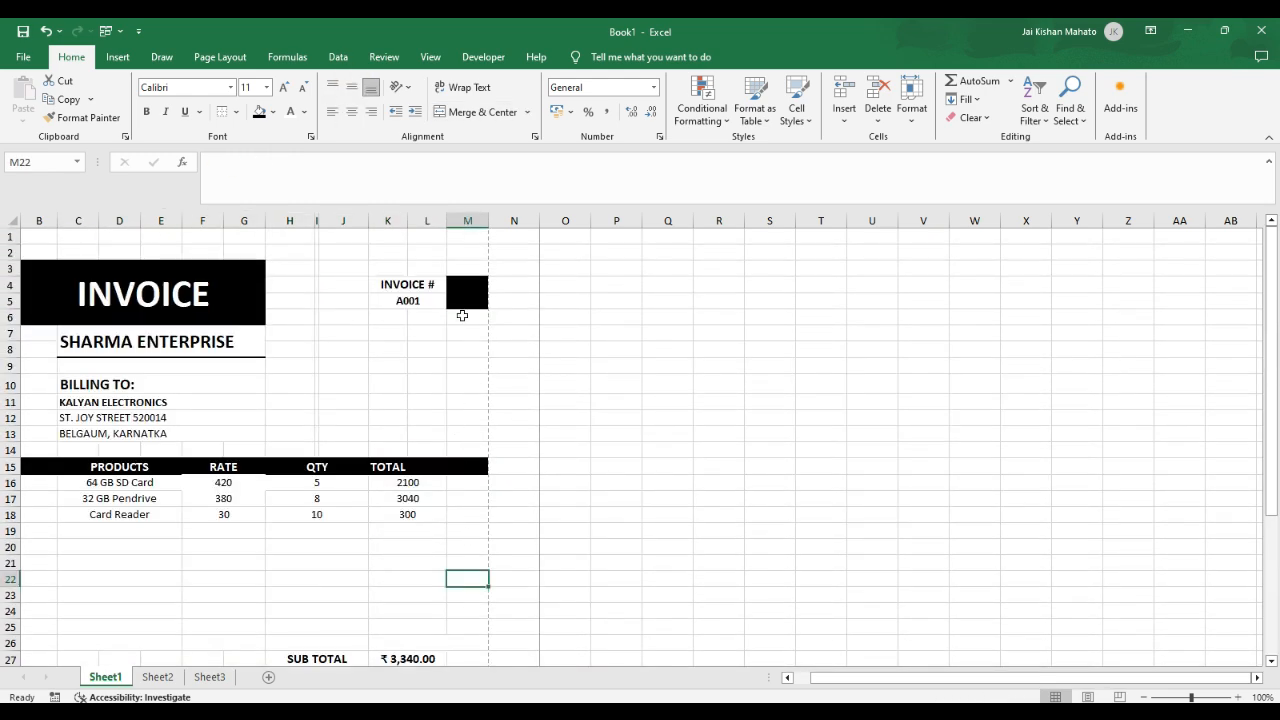
pyautogui.scroll(-8, 470, 500)
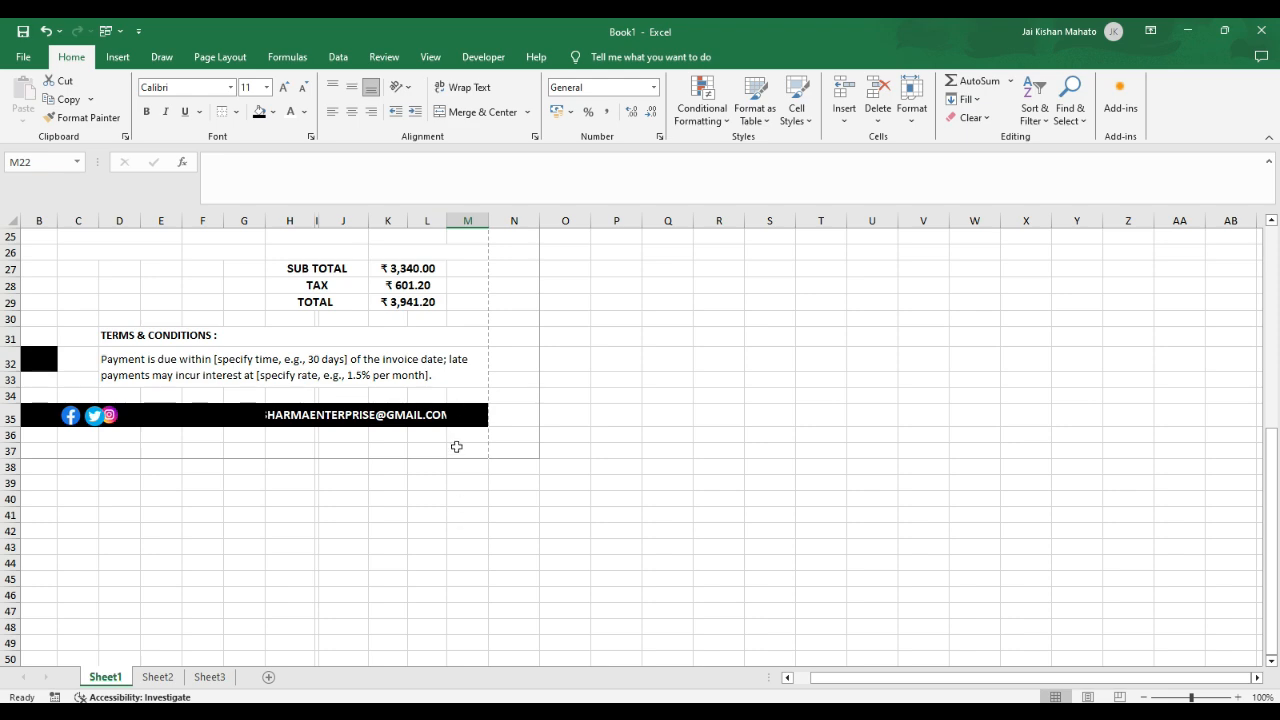
pyautogui.scroll(8, 456, 447)
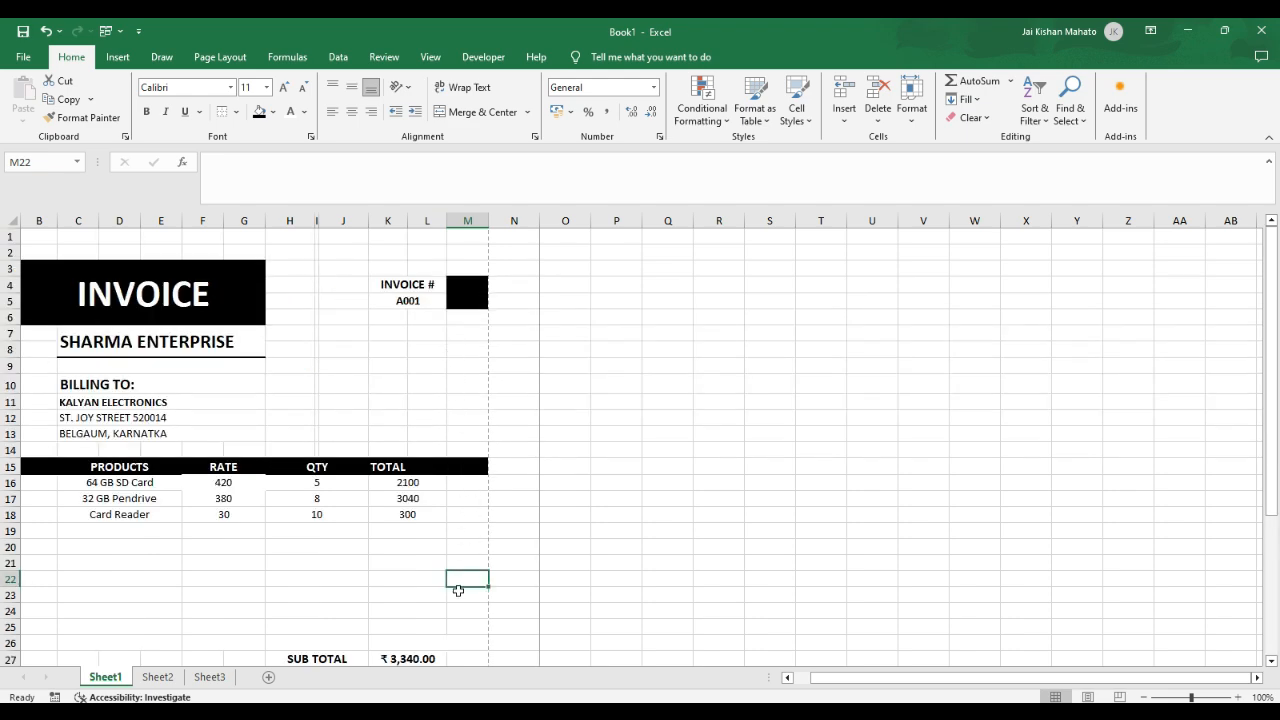
pyautogui.scroll(-5, 531, 506)
pyautogui.scroll(5, 491, 526)
pyautogui.scroll(-8, 490, 527)
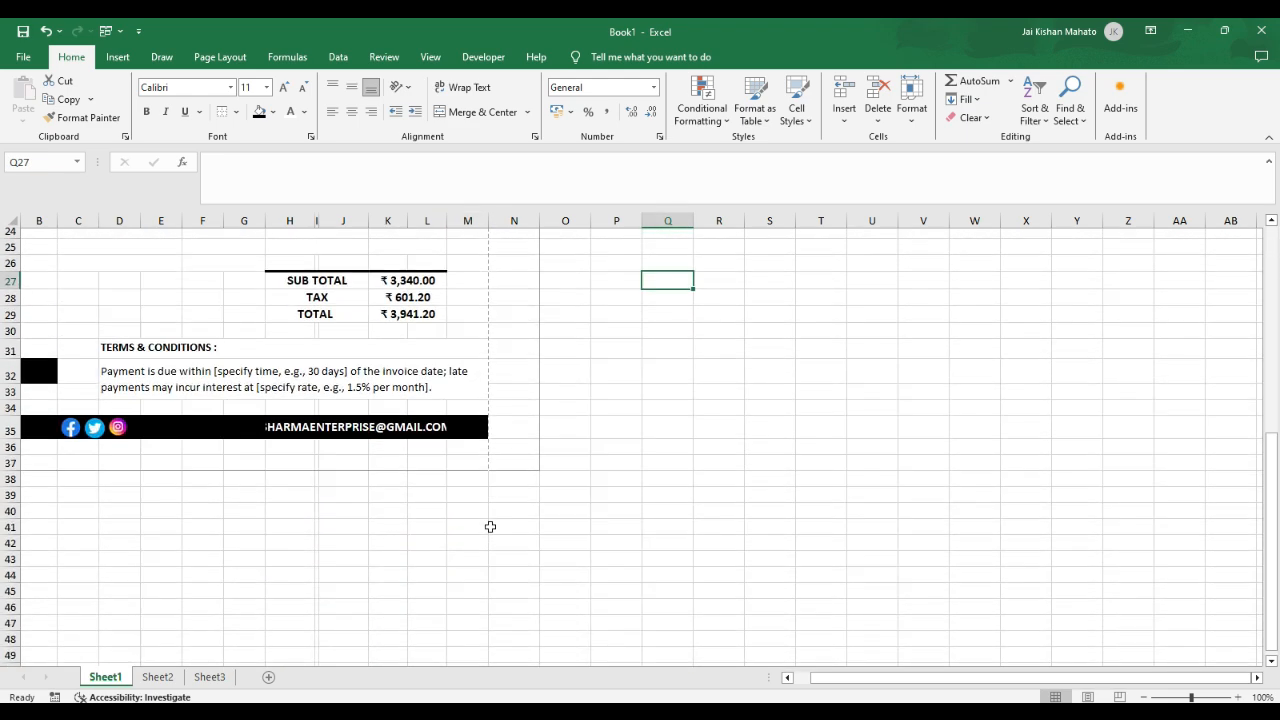
pyautogui.scroll(8, 490, 527)
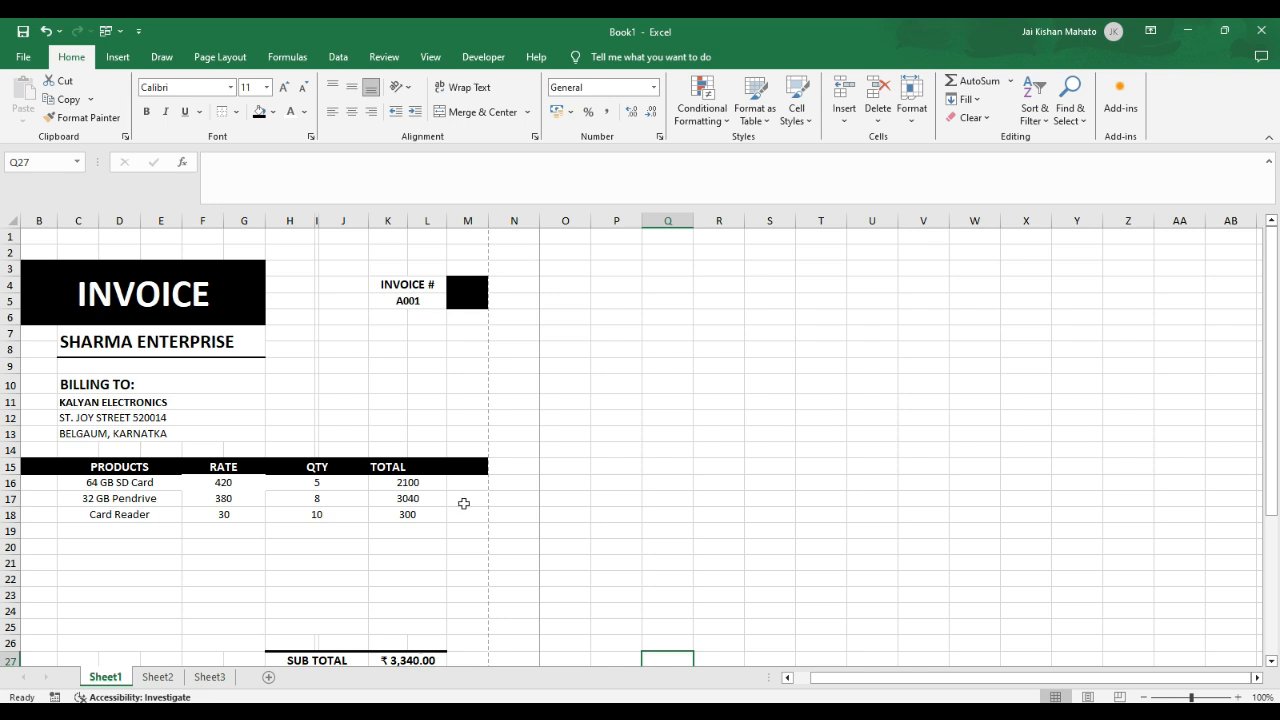
# Step: Open the print preview and examine the invoice's page layout from the banner to the footer
pyautogui.hotkey('ctrl', 'p')
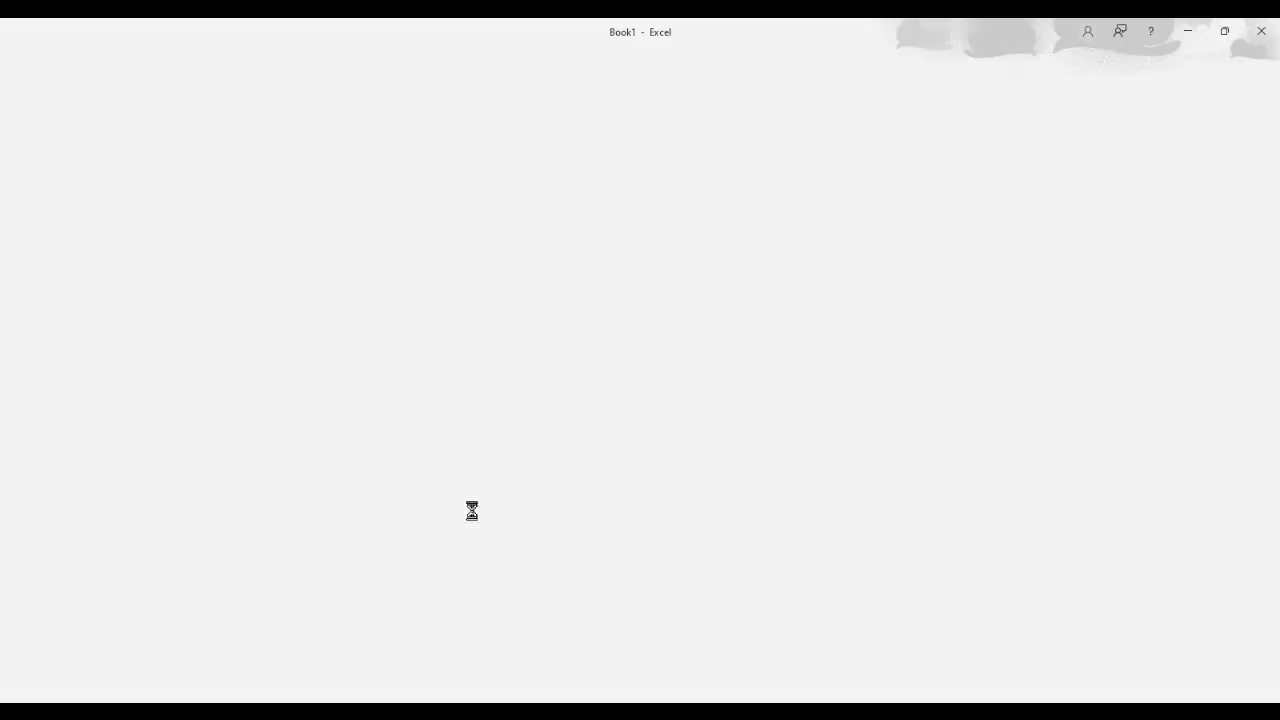
pyautogui.click(882, 458)
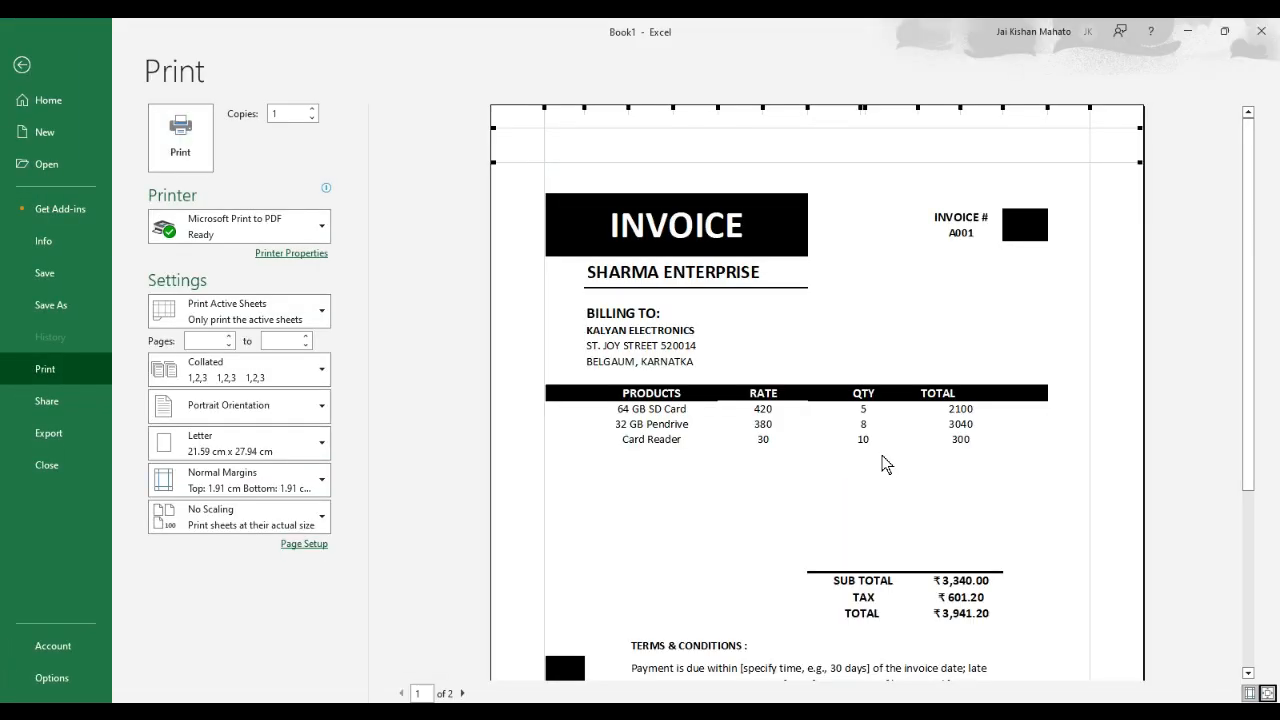
pyautogui.scroll(-5, 882, 460)
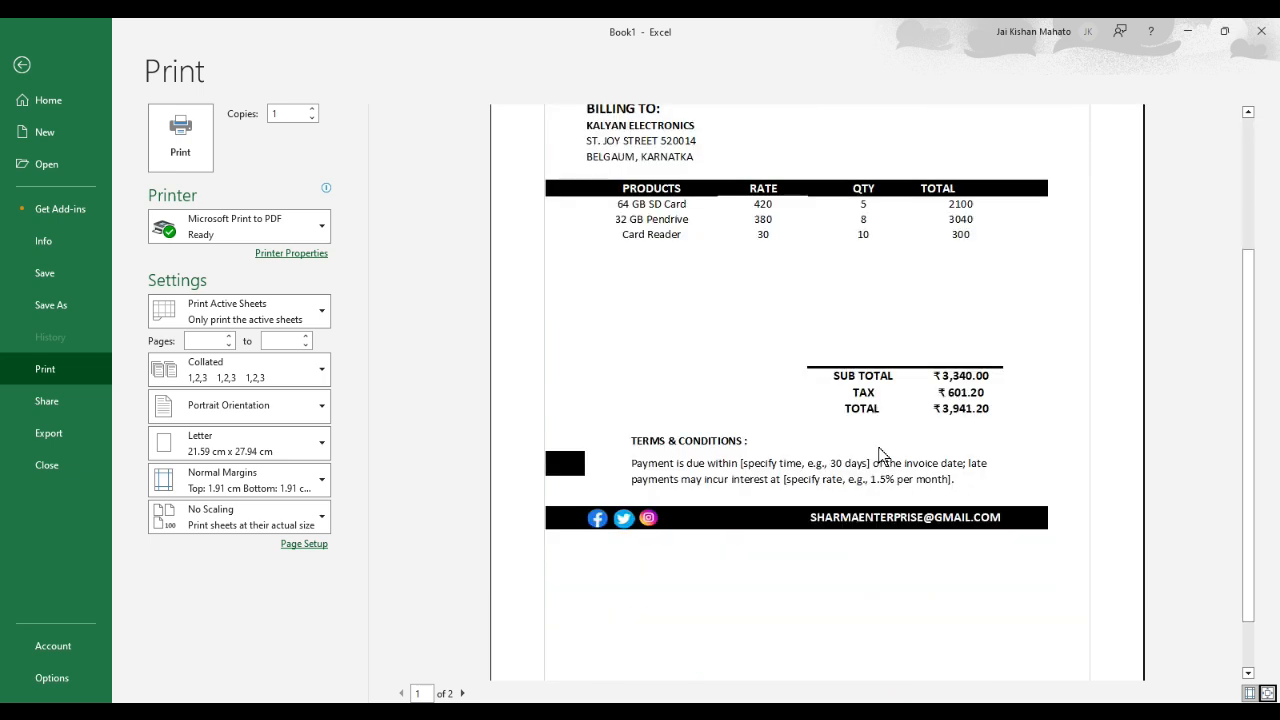
pyautogui.scroll(5, 877, 449)
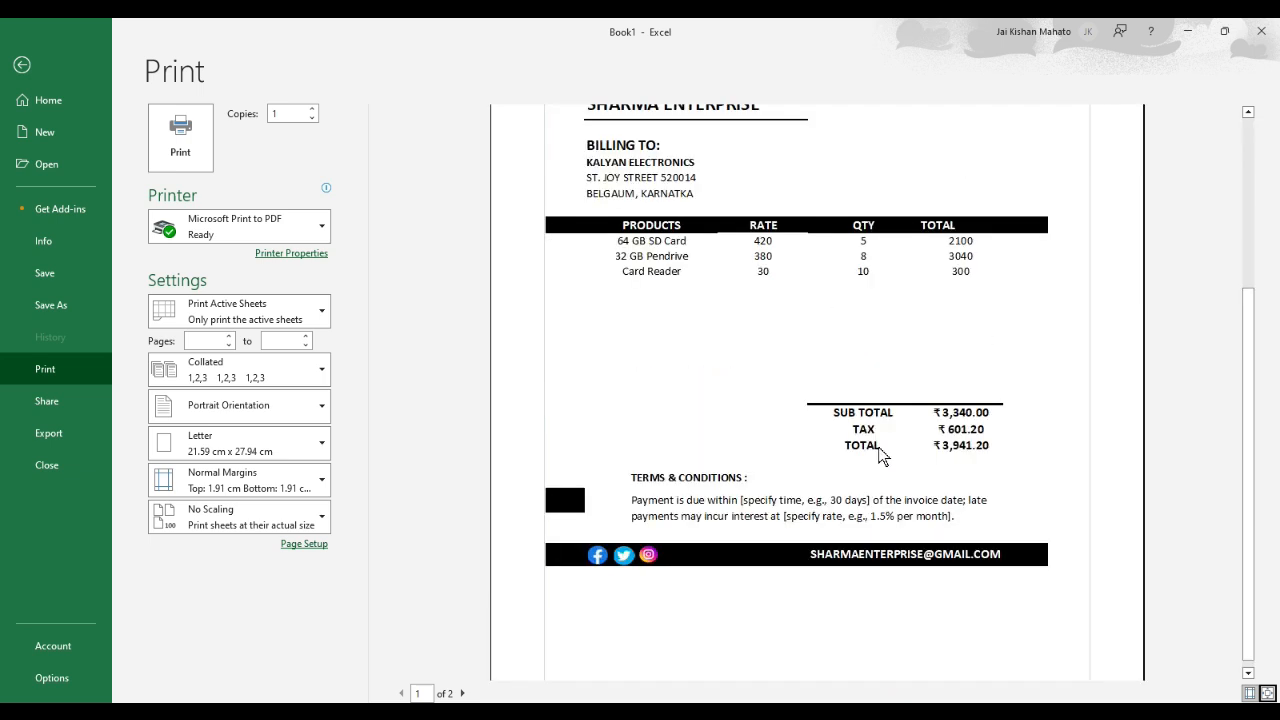